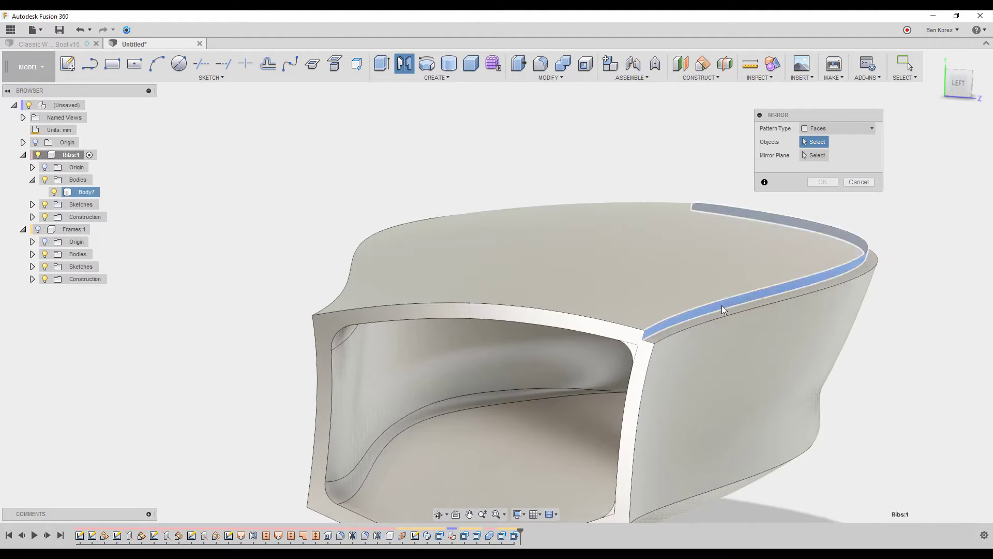
Mirror the two notch faces along the upper hull edge across the boat's vertical centre plane
left_click(722, 305)
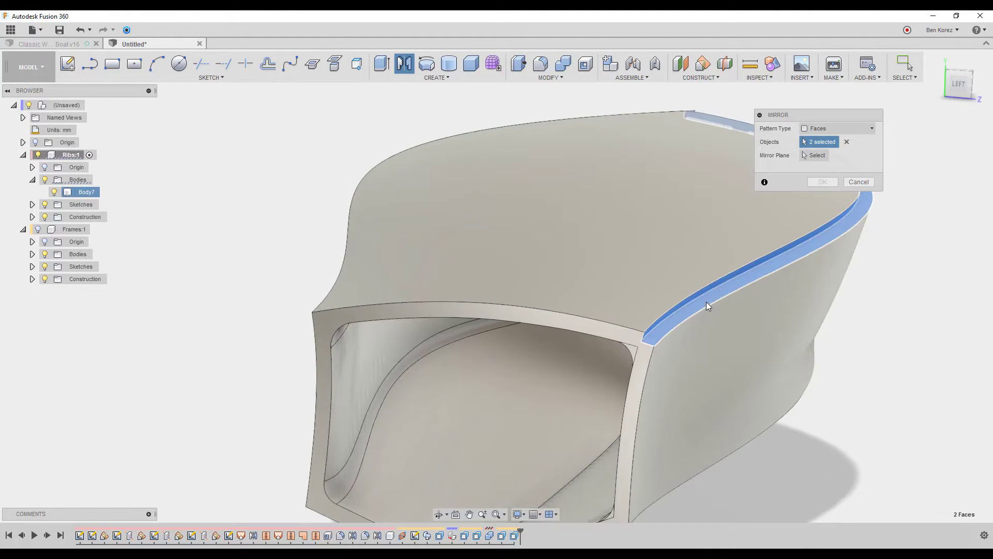
left_click(817, 155)
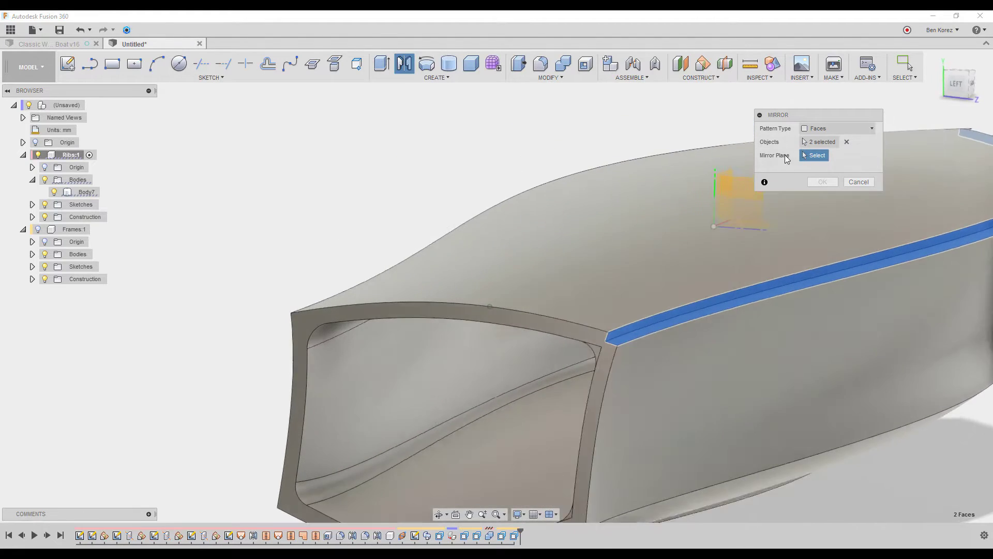
left_click(657, 188)
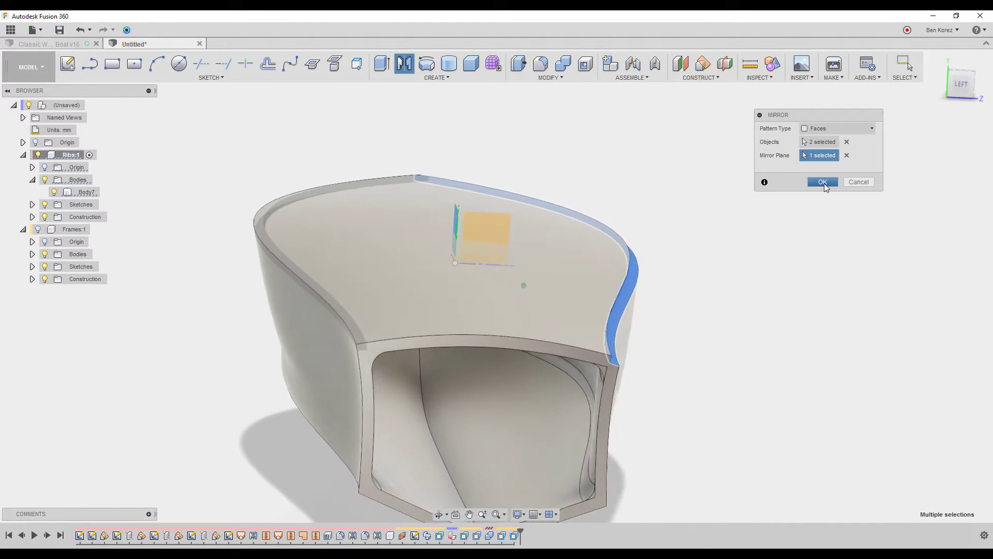
left_click(823, 181)
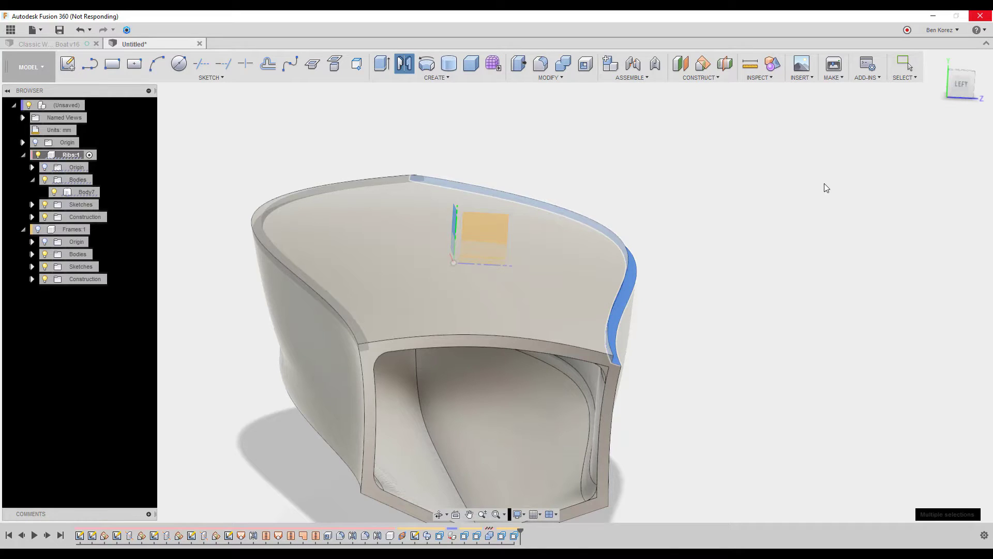
left_click(739, 224)
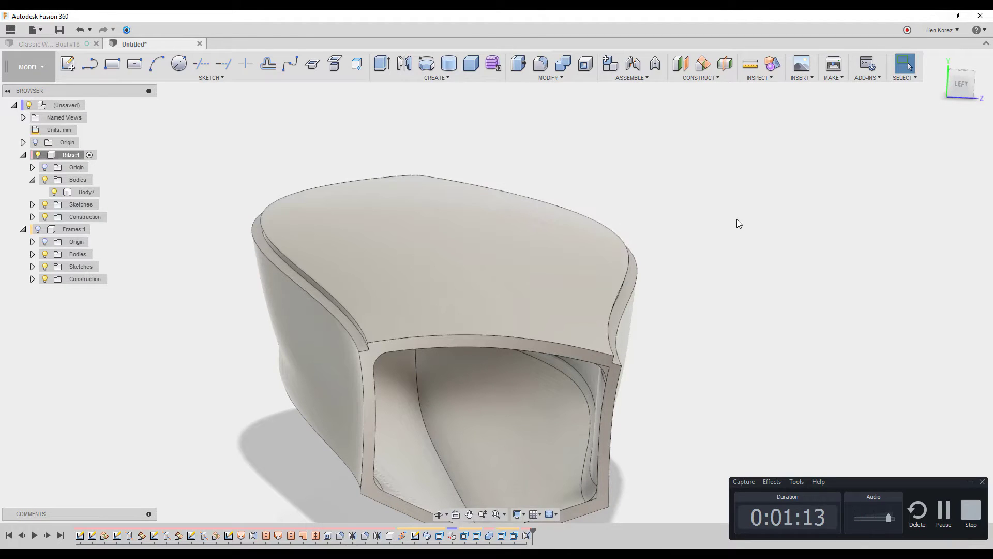
scroll(738, 224, "up", 3)
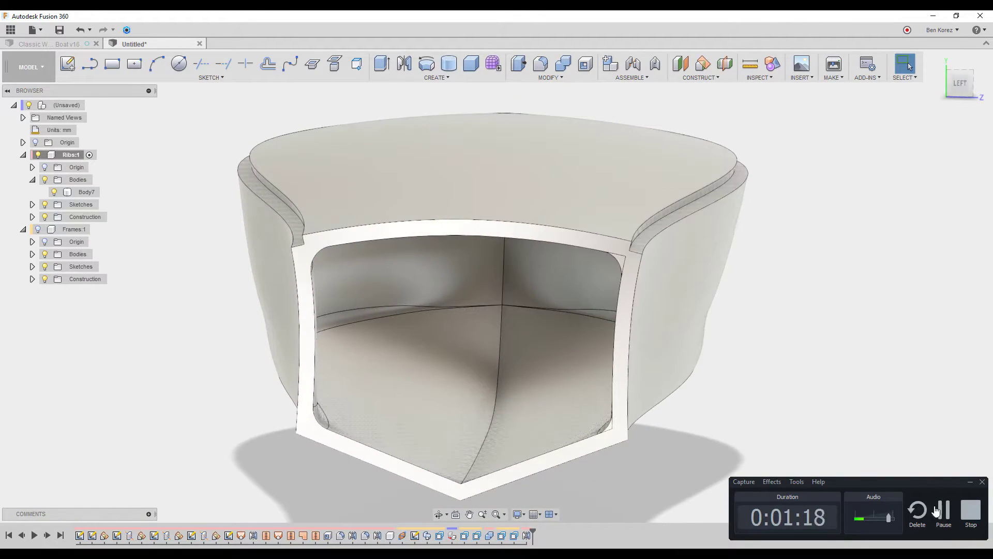
left_click(970, 483)
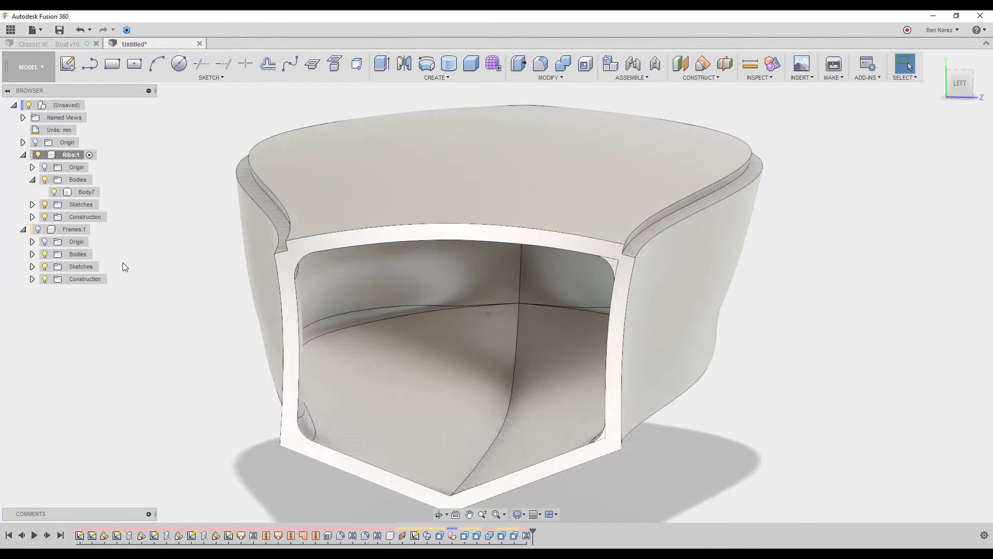
Show the Frames component and make it the active component
left_click(37, 230)
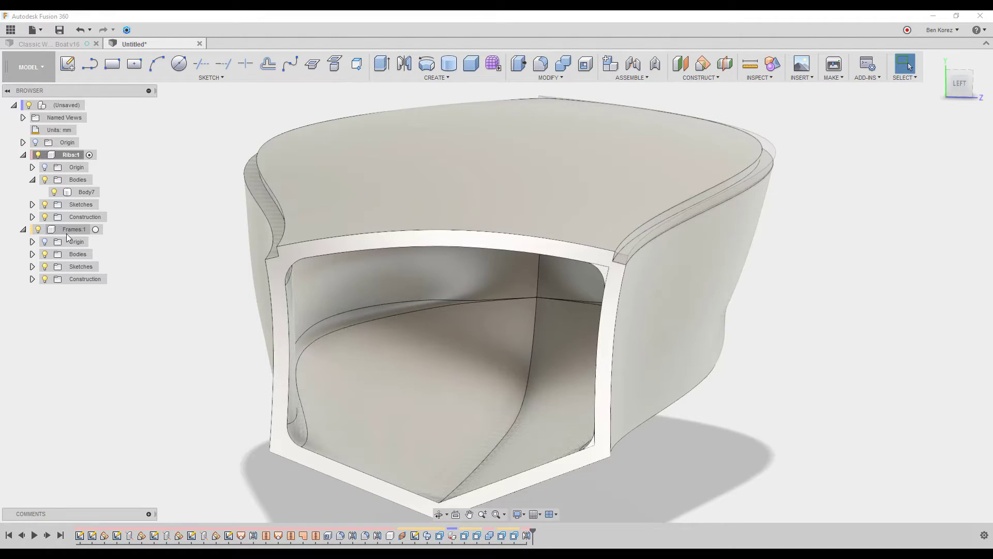
left_click(95, 230)
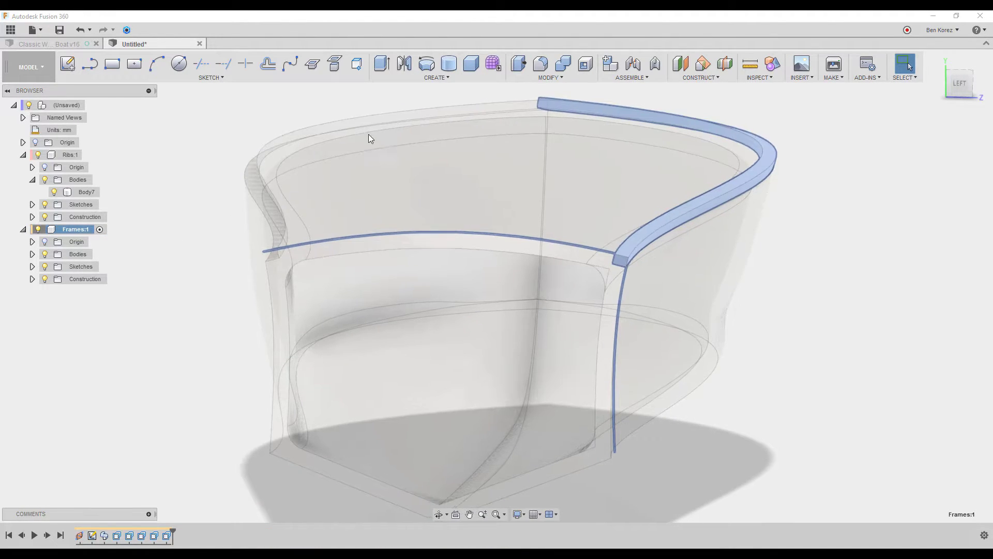
left_click(482, 101)
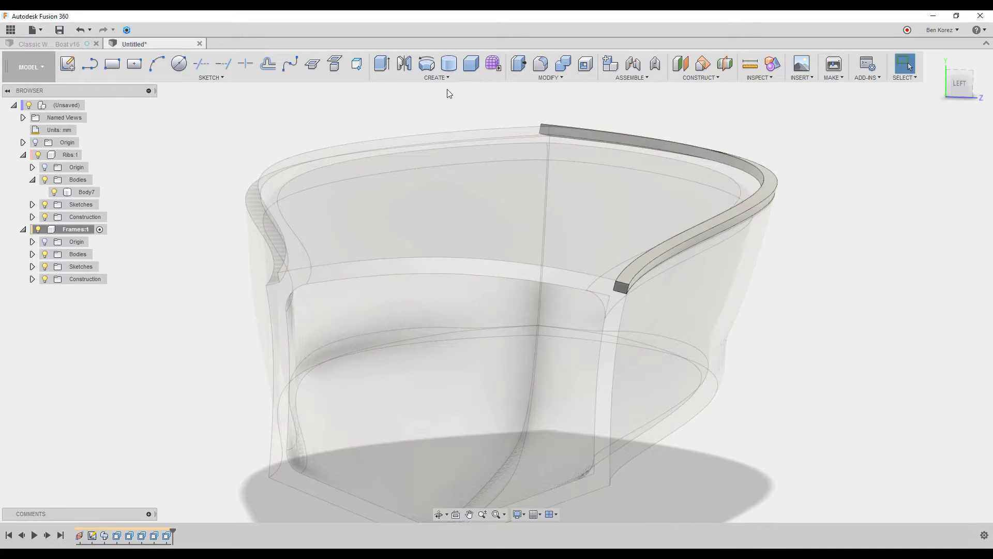
Mirror the curved upper-edge strip as a body across the boat's vertical centre plane
left_click(405, 64)
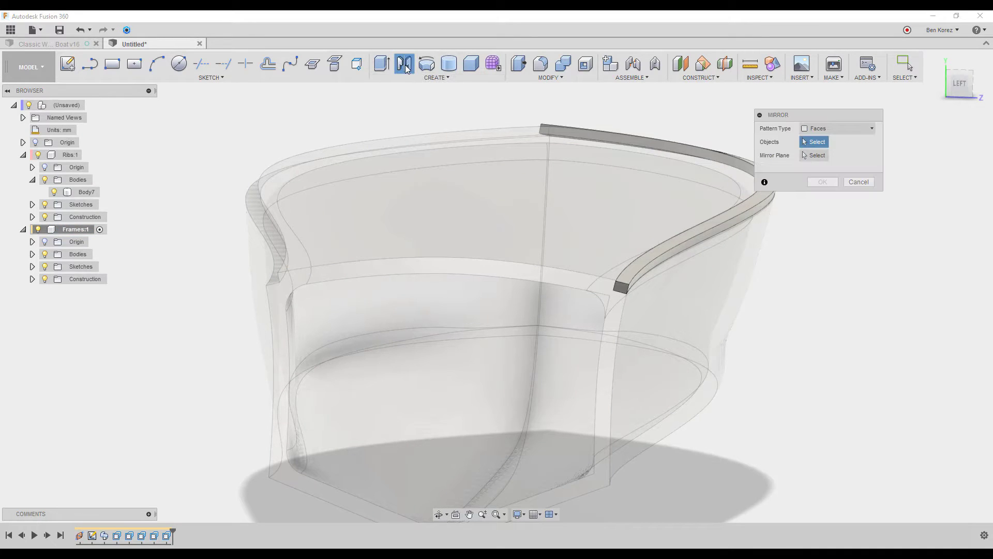
left_click(843, 126)
left_click(836, 154)
left_click(753, 201)
left_click(815, 155)
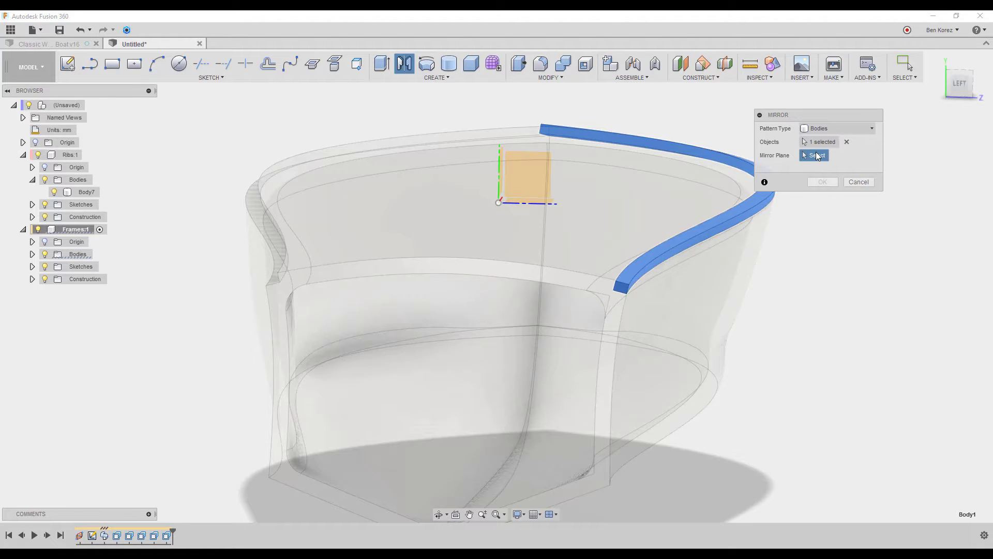
middle_click_drag(816, 156, 545, 146, "shift")
left_click(539, 153)
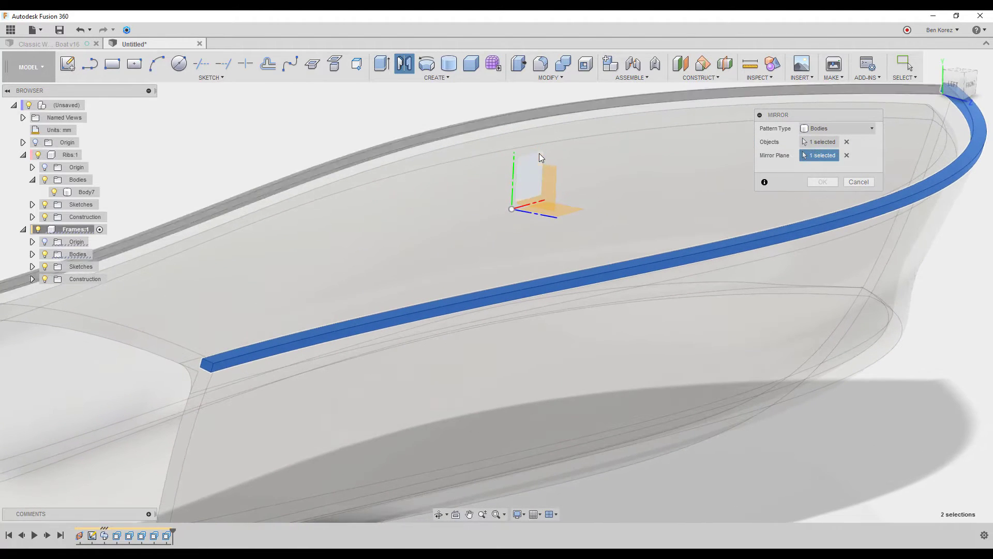
left_click(822, 182)
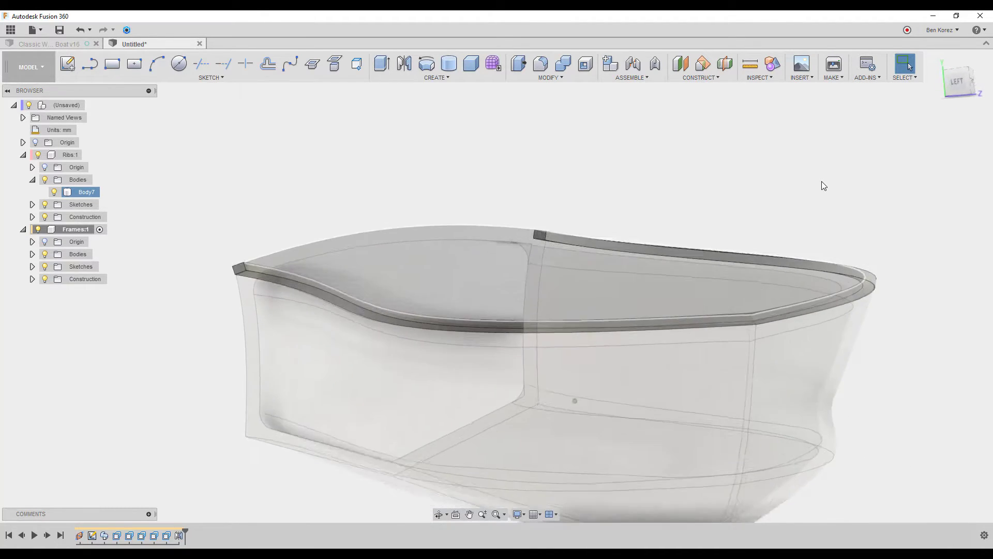
left_click(821, 181)
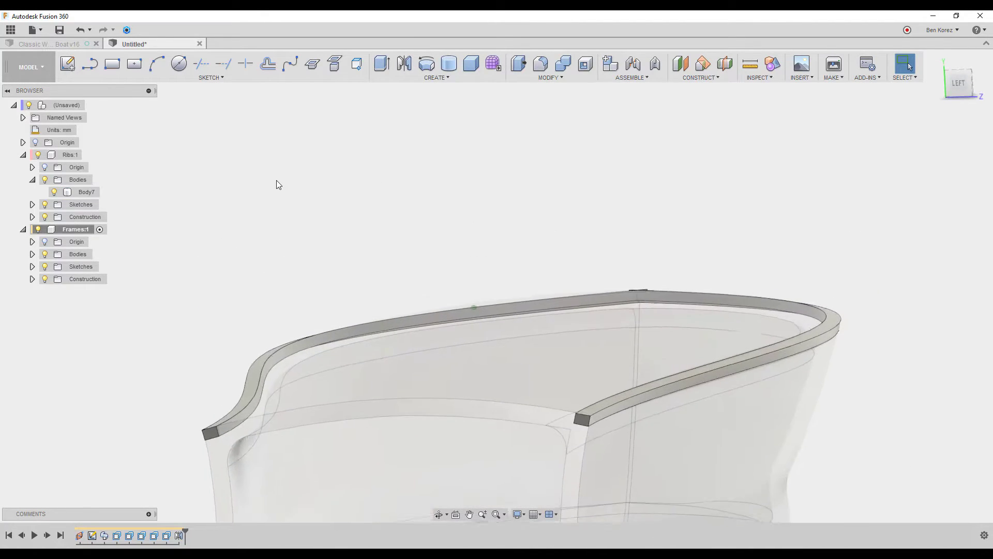
Show Sketch4 and Sketch5 of the Ribs component to expose the side curves along the hull
left_click(32, 205)
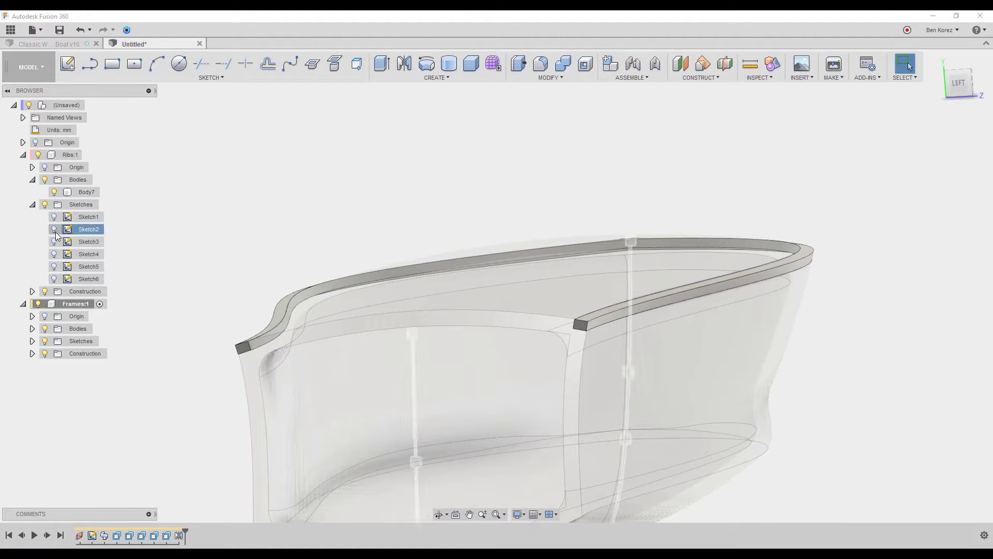
left_click(57, 254)
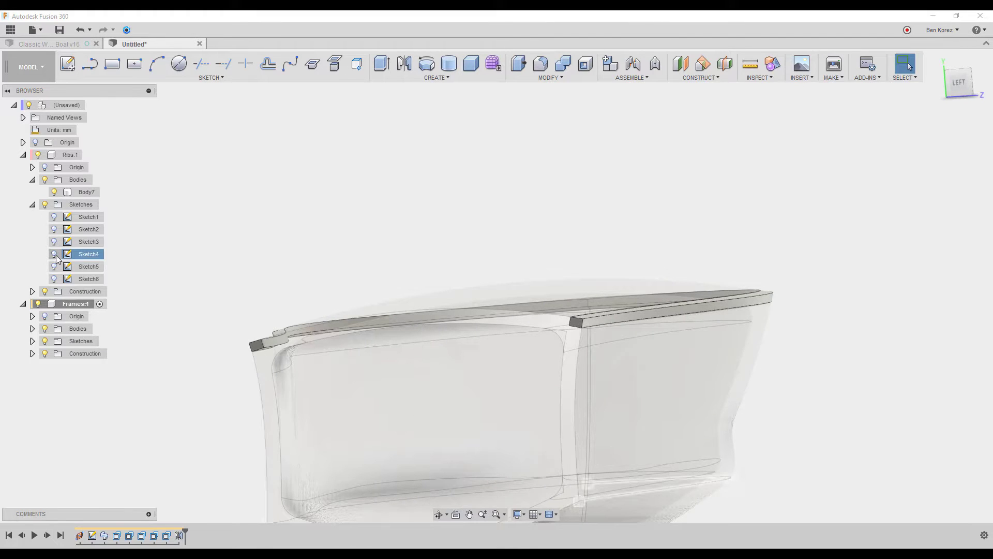
left_click(54, 254)
mouse_move(393, 280)
middle_mouse_down("shift")
mouse_move(417, 282)
mouse_move(544, 473)
mouse_move(594, 460)
middle_mouse_up("shift")
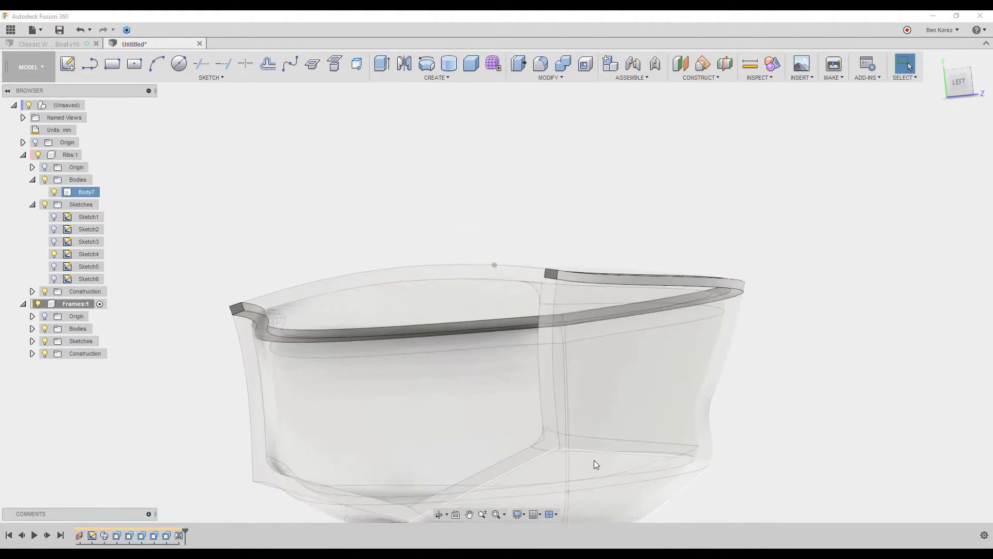
scroll(594, 461, "up", 10)
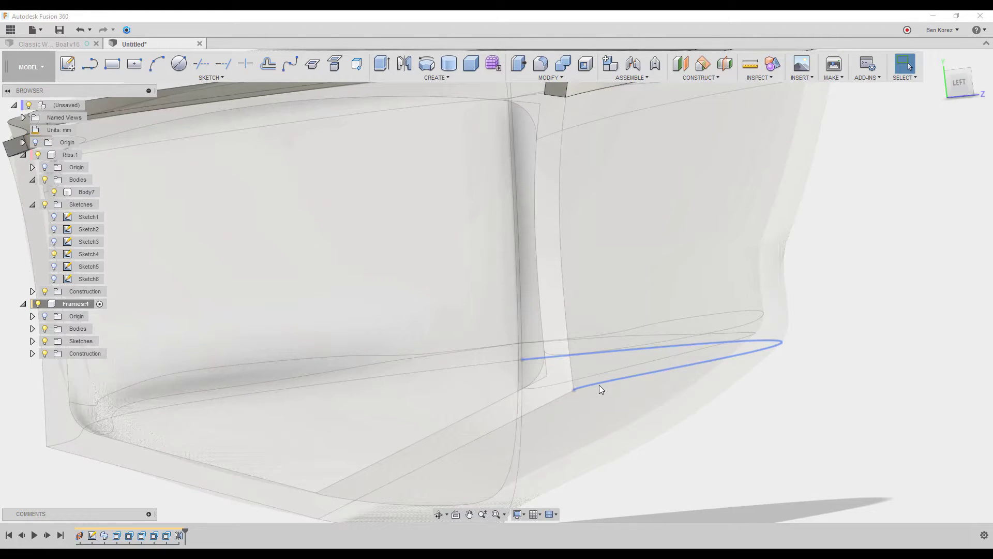
left_click(600, 384)
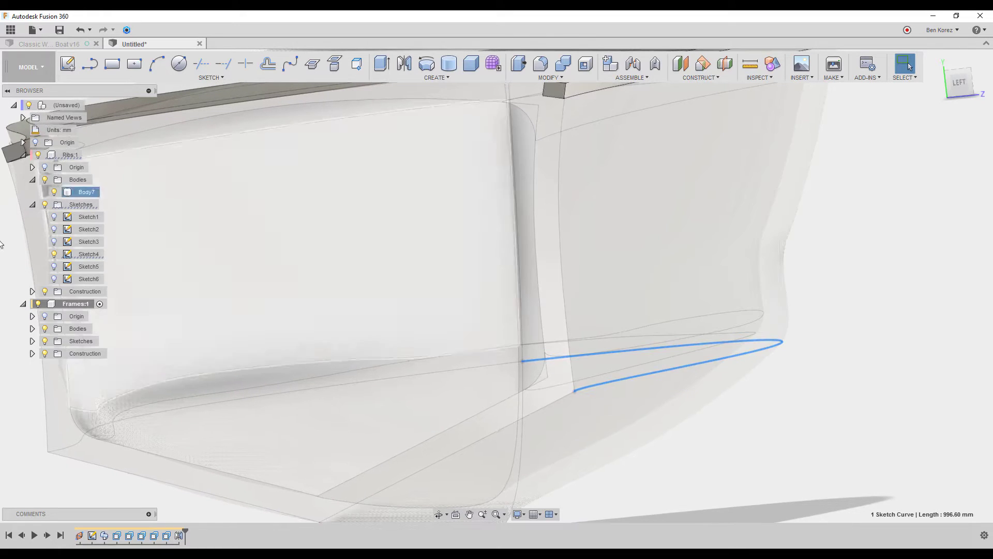
left_click(54, 242)
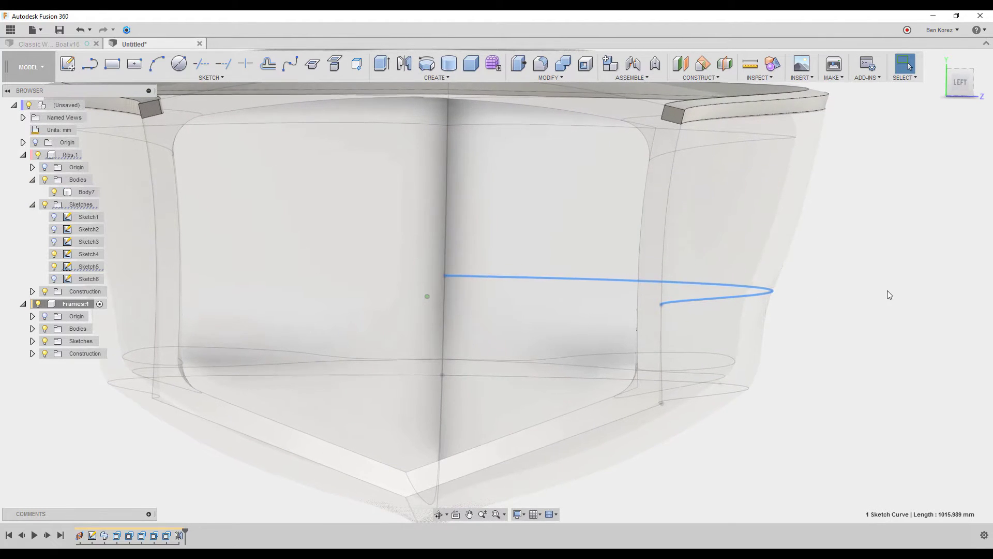
left_click(887, 295)
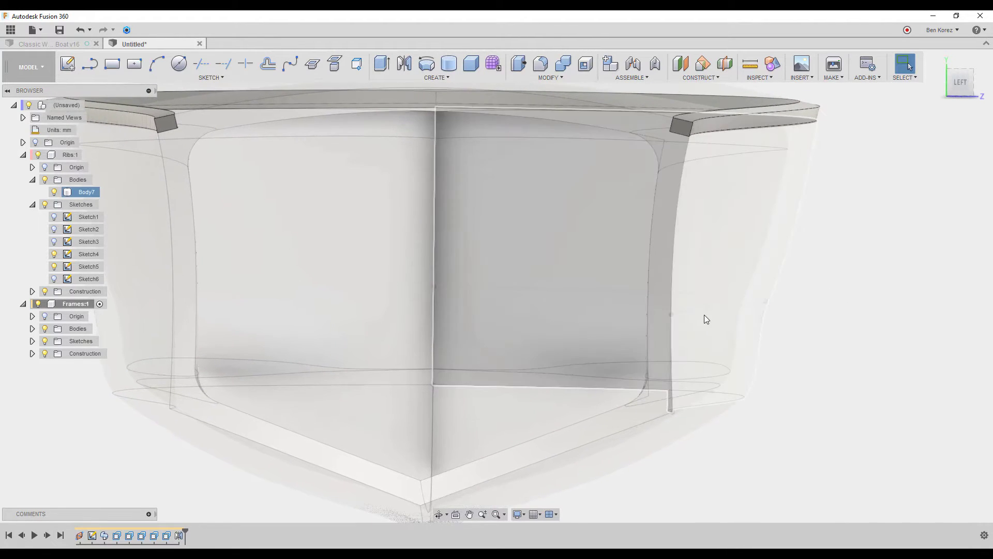
Construct a plane along the Sketch5 side curve, placed at the curve's end by the open end of the hull
left_click(709, 80)
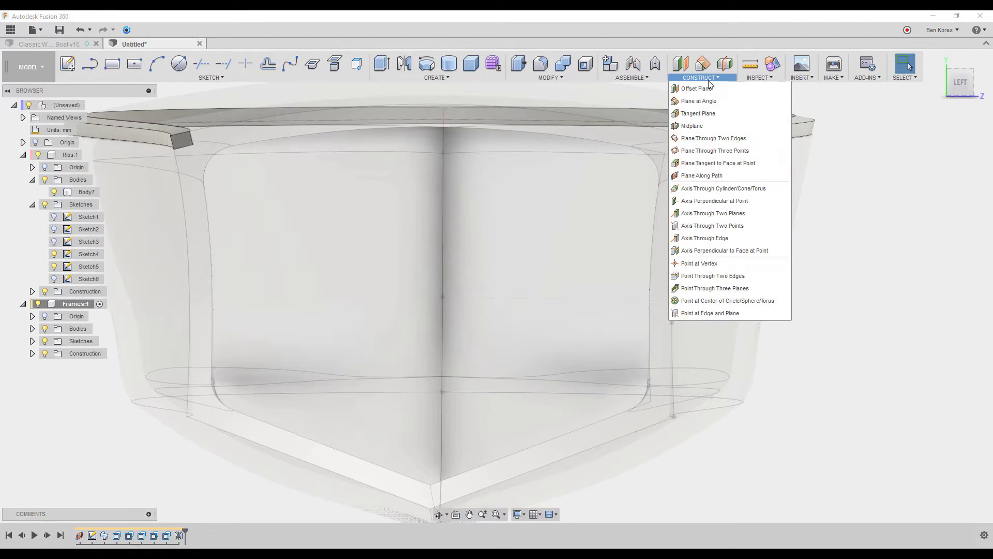
left_click(705, 175)
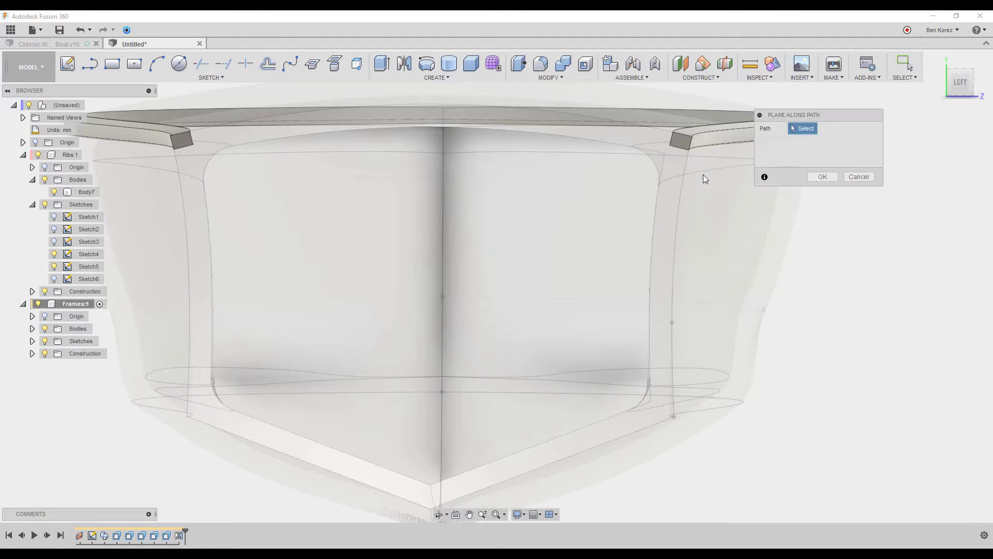
left_click(681, 320)
middle_click_drag(722, 331, 631, 311, "shift")
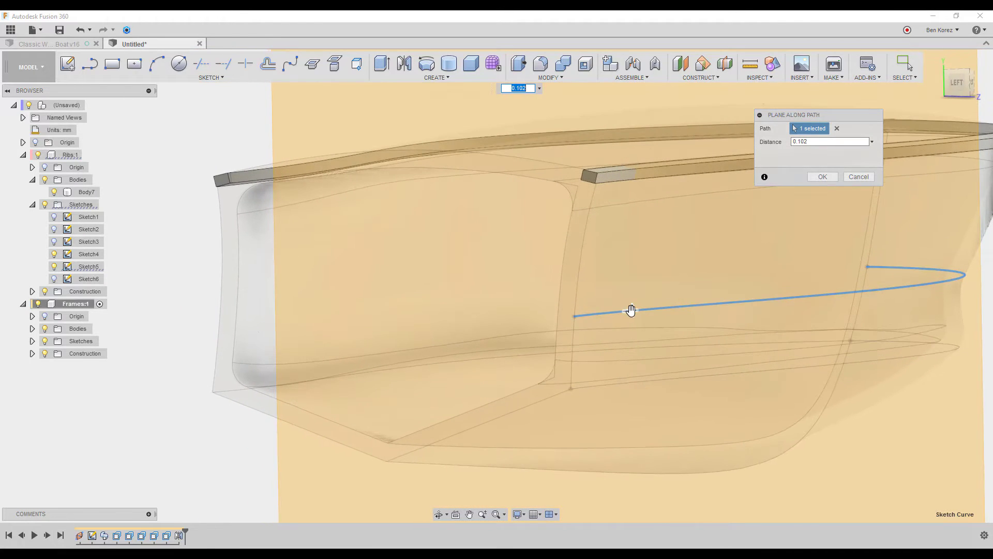
left_click_drag(632, 311, 578, 315)
left_click(811, 178)
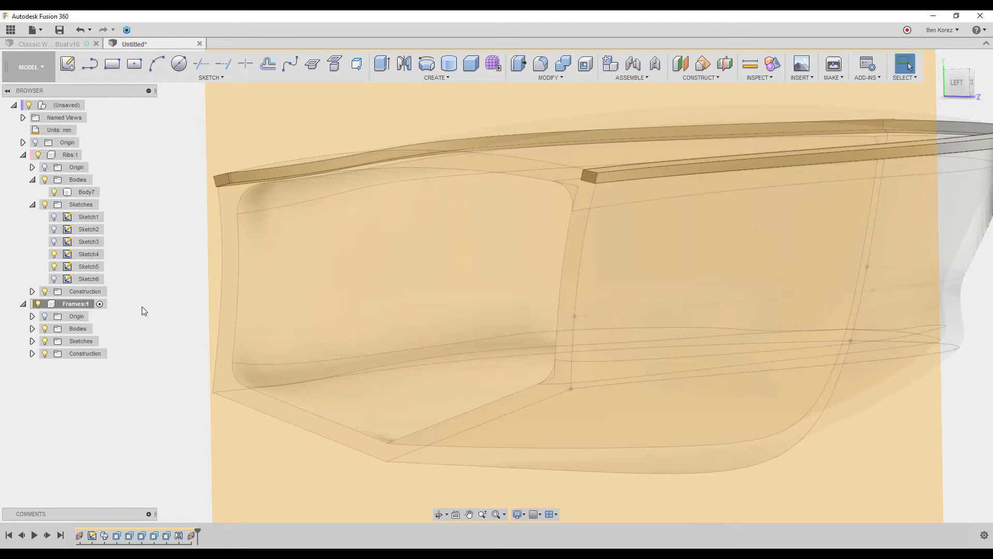
left_click(68, 64)
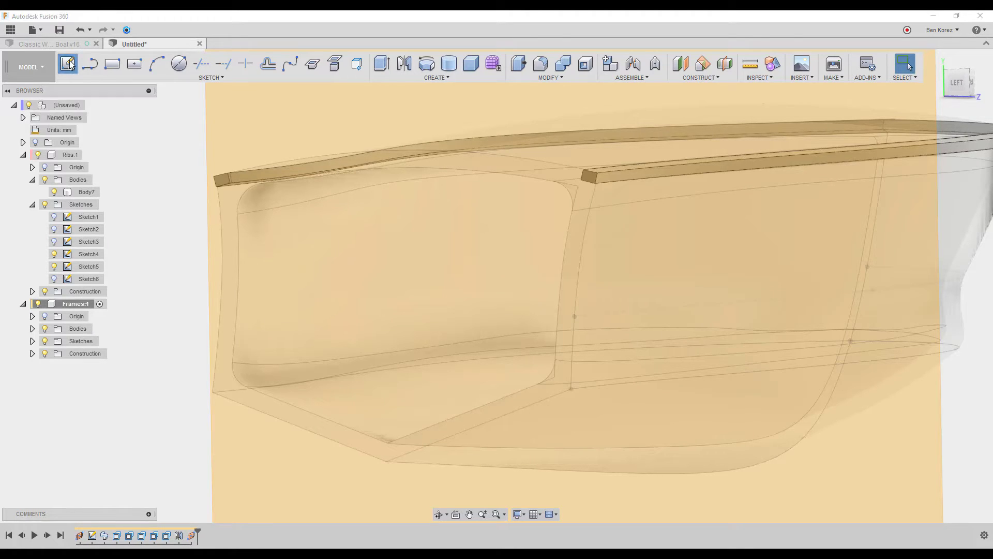
left_click(830, 207)
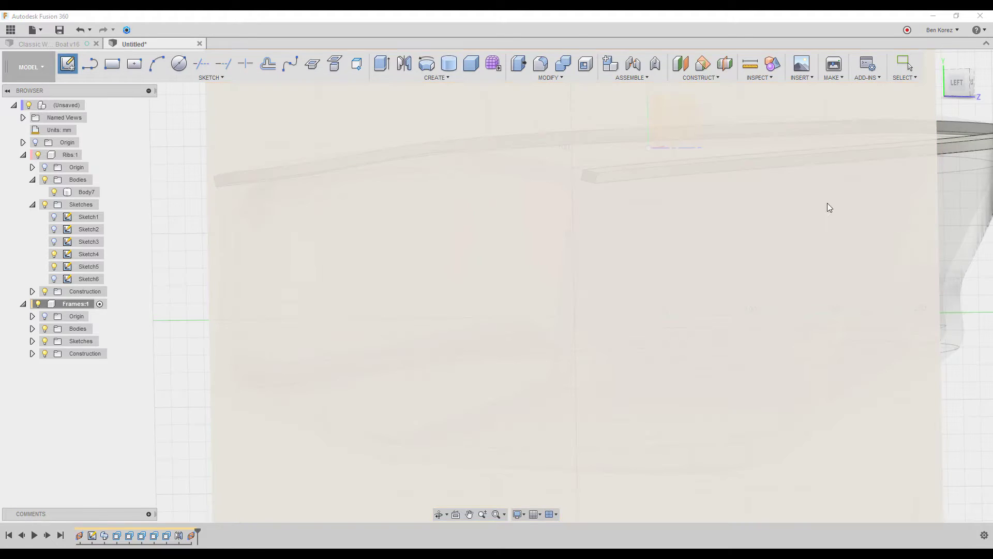
left_click(920, 273)
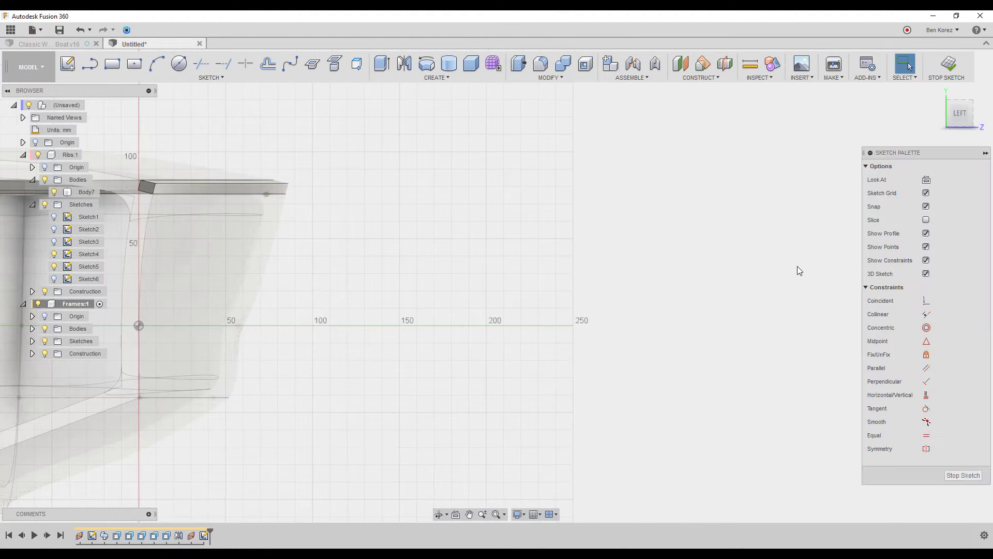
scroll(773, 275, "down", 3)
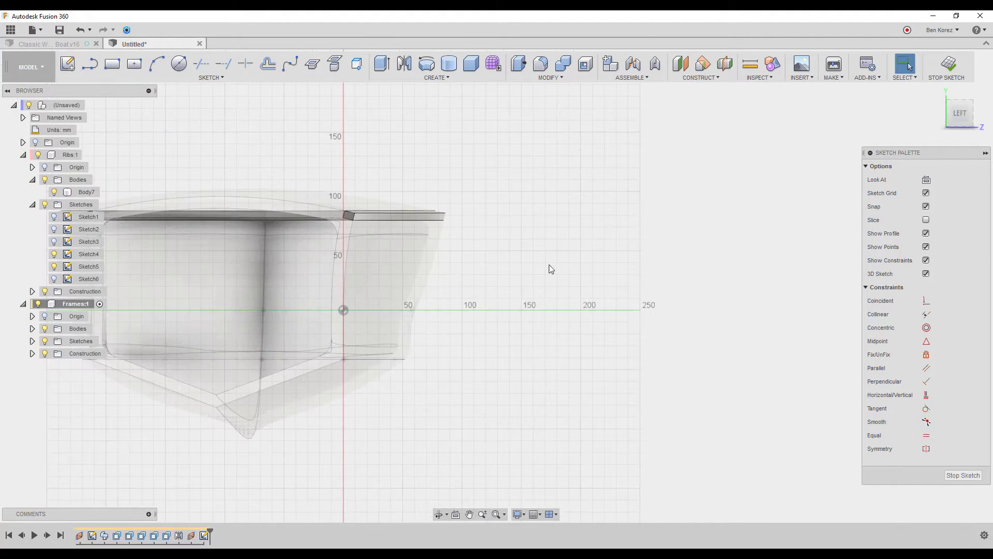
scroll(351, 308, "up", 3)
scroll(352, 307, "up", 5)
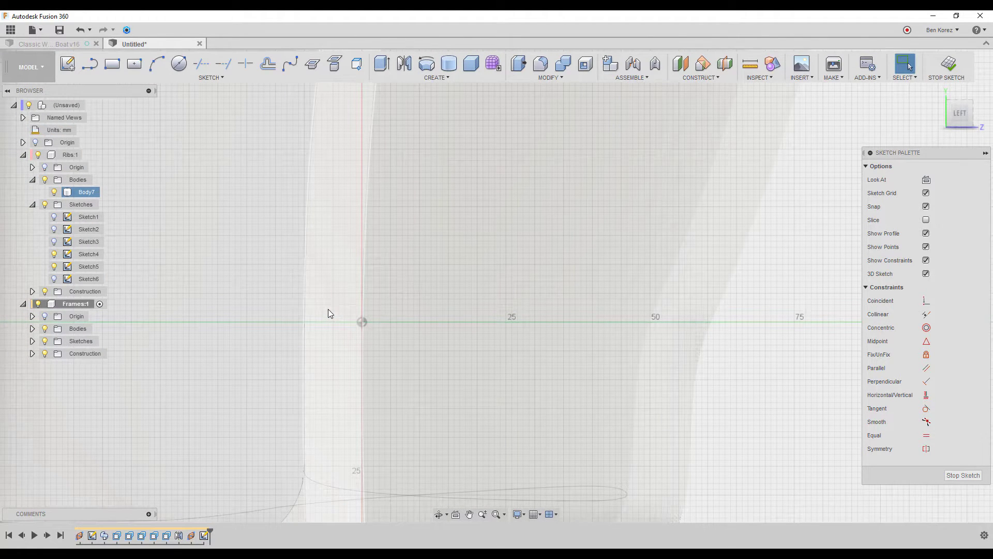
left_click(80, 30)
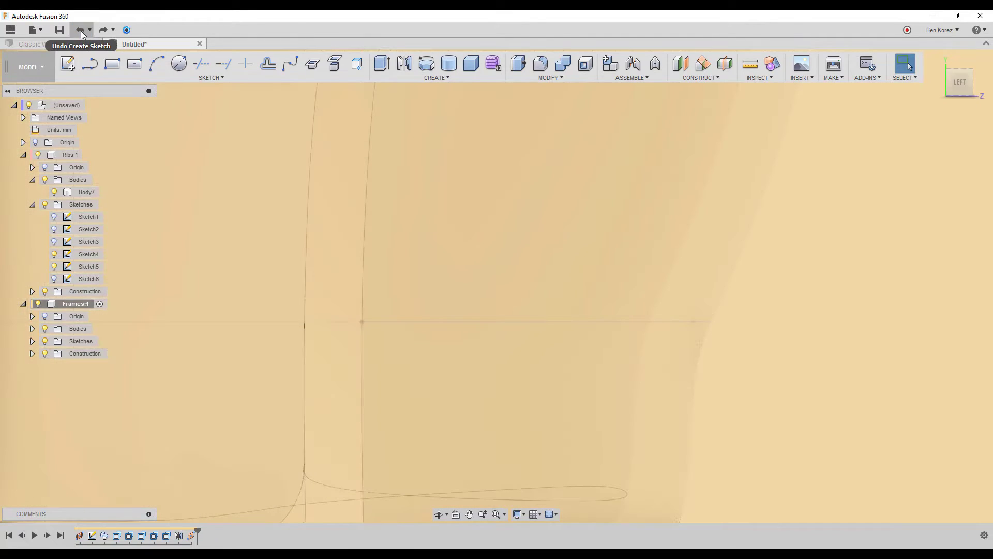
Start a sketch on the plane at the end of the Sketch5 curve and project the rib's outer side edge into it
left_click(67, 63)
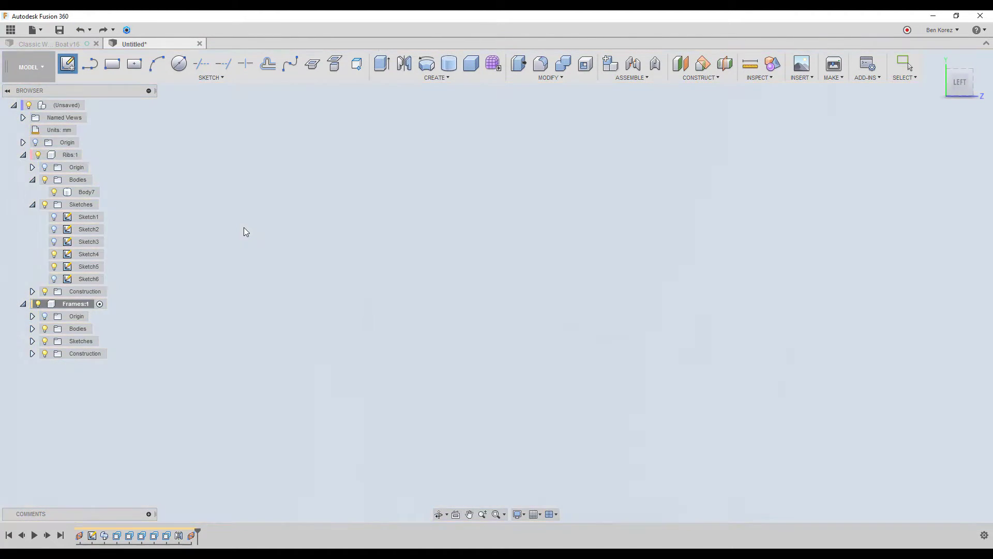
left_click(245, 229)
scroll(457, 278, "down", 5)
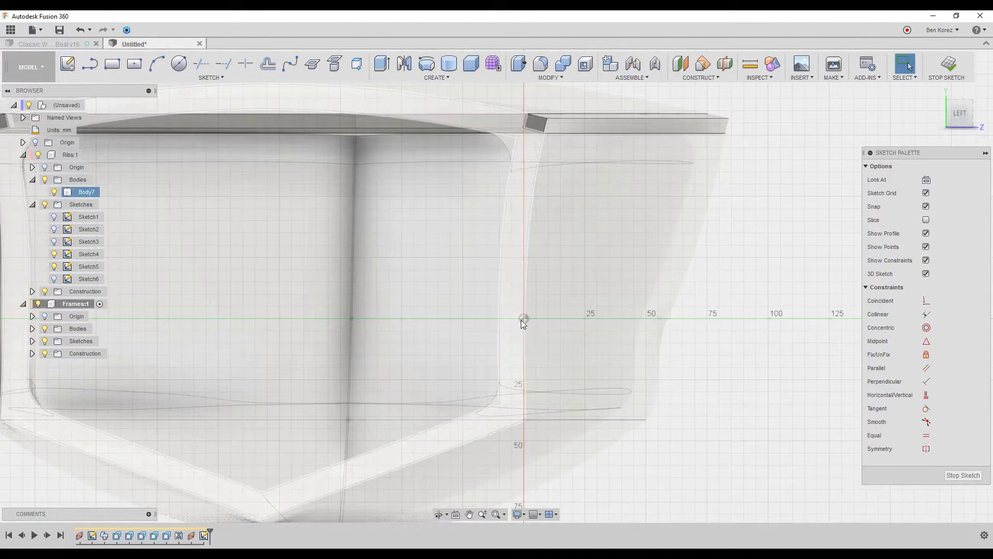
scroll(522, 319, "up", 8)
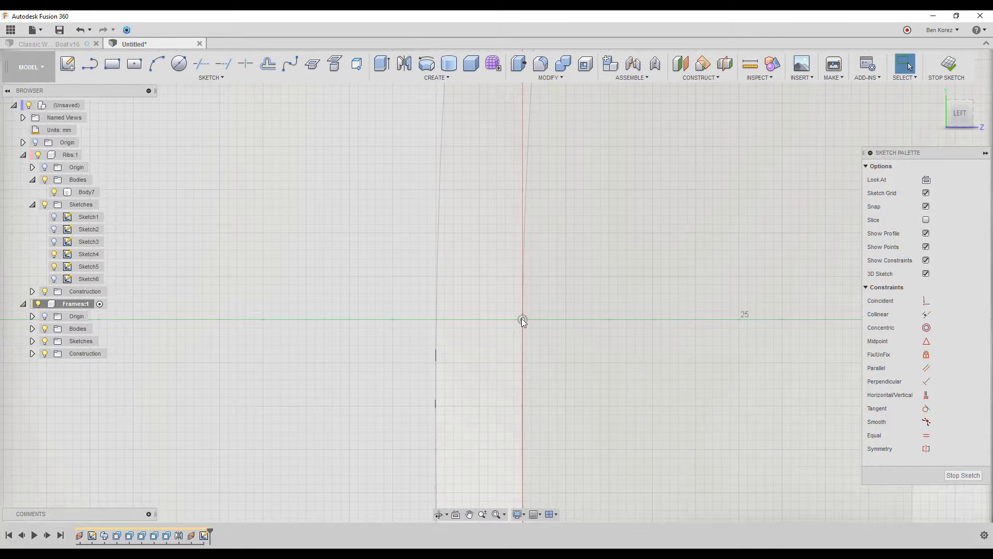
scroll(522, 318, "down", 3)
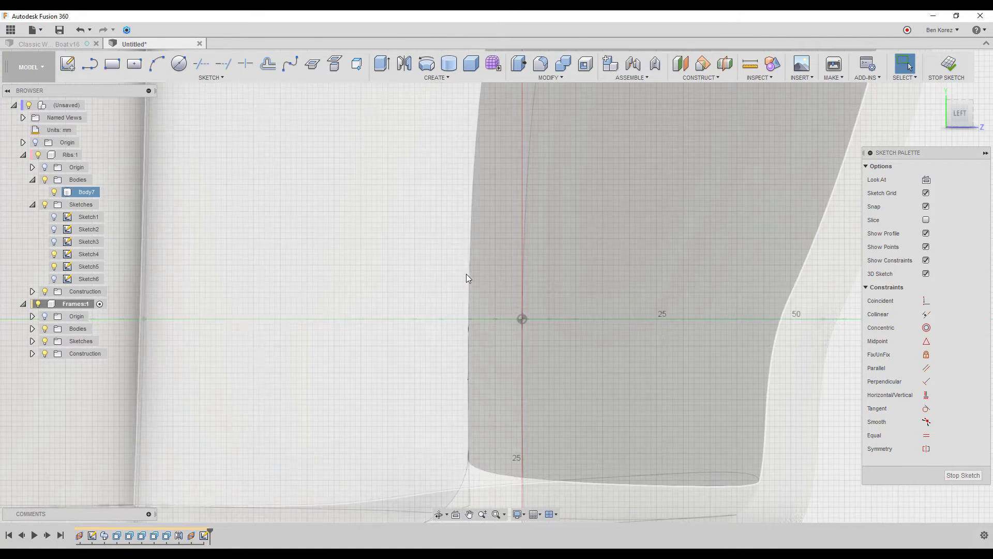
key("p")
left_click(522, 298)
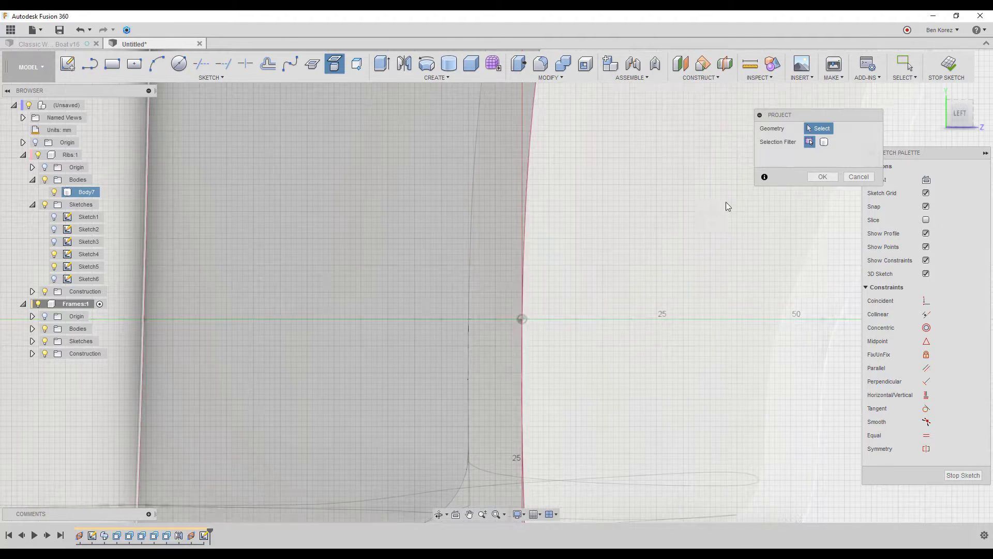
left_click(822, 177)
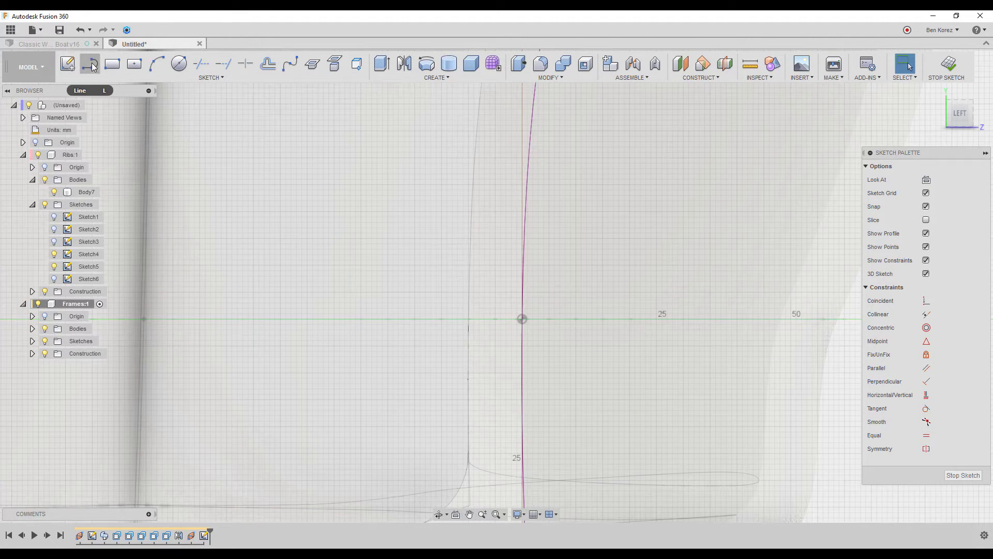
Sketch three lines forming a rectangle about 5 by 10 mm against the inside of the projected edge, extending the upper line to meet it
left_click(91, 64)
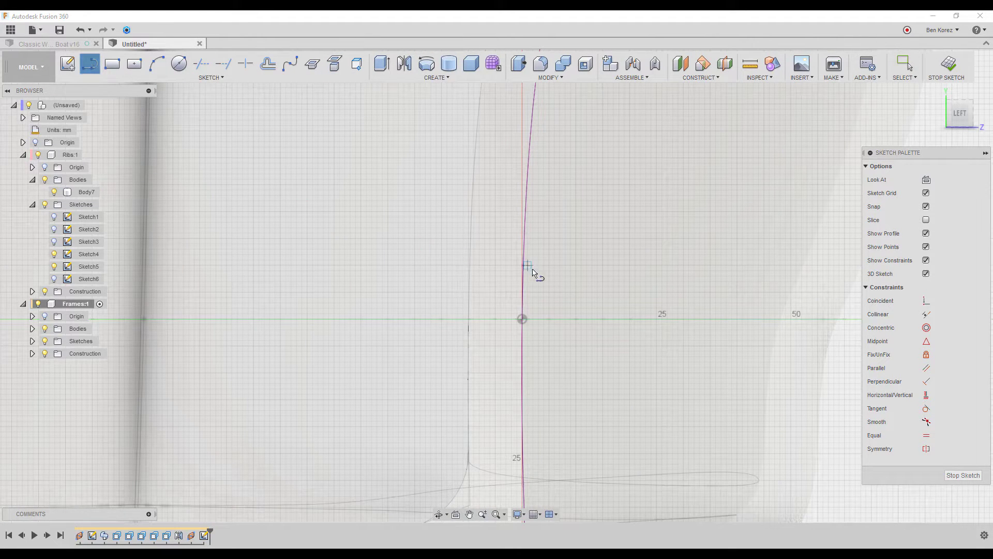
scroll(522, 284, "down", 1)
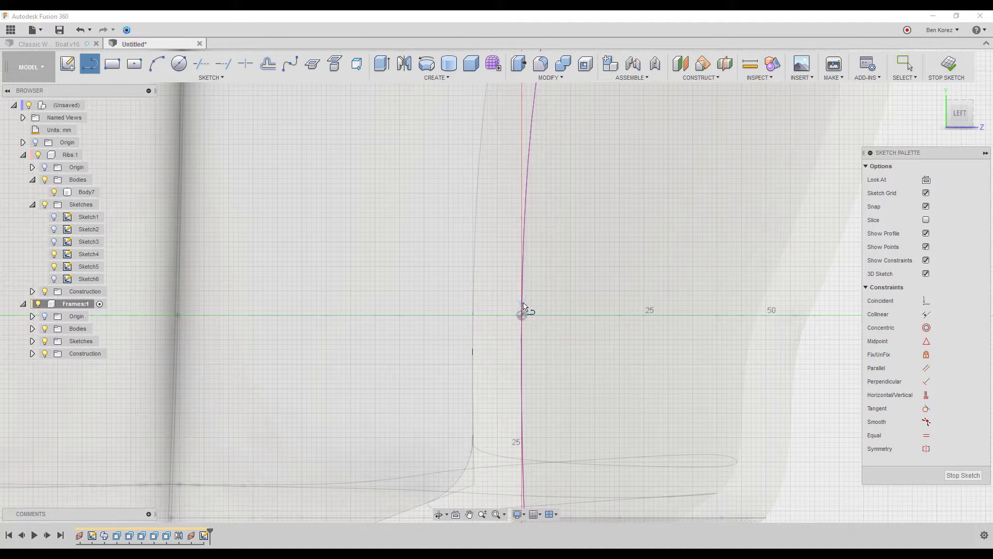
left_click(522, 291)
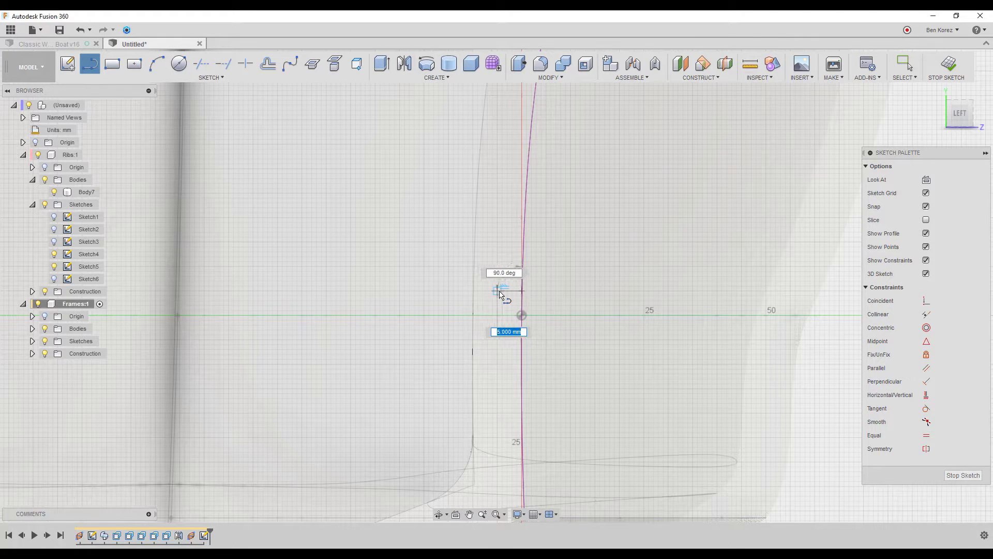
left_click(498, 291)
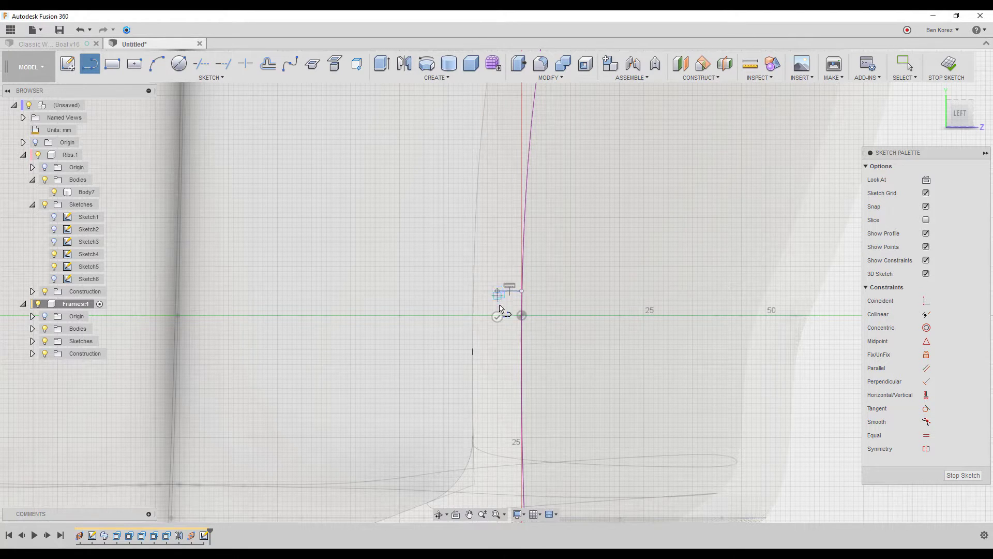
left_click(498, 339)
key("Escape")
key("l")
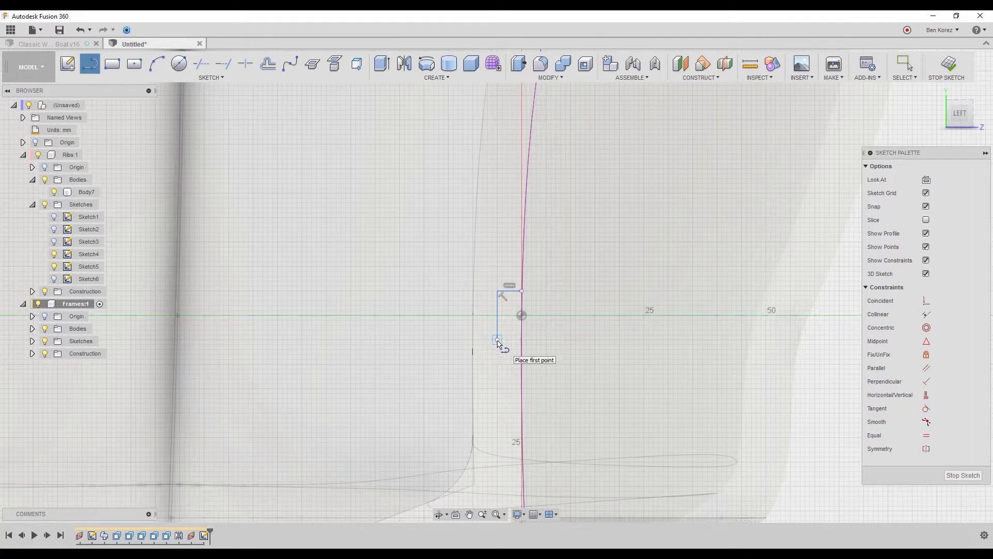
left_click(497, 339)
double_click(522, 339)
key("Escape")
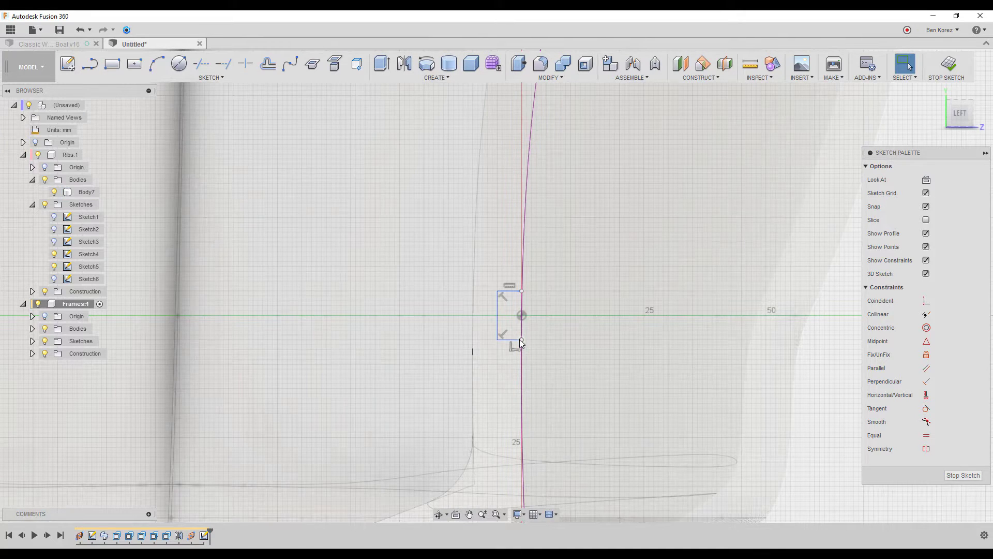
left_click(225, 64)
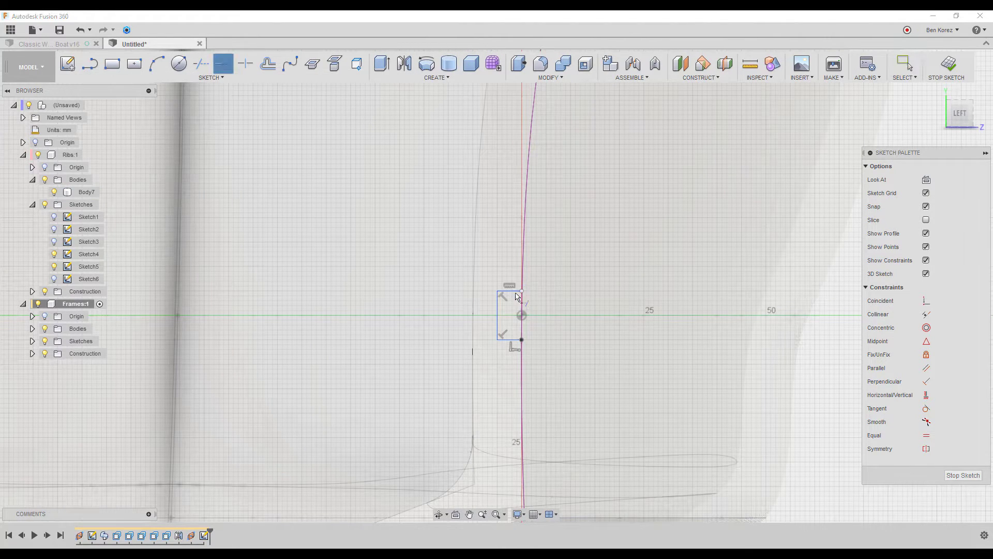
key("Escape")
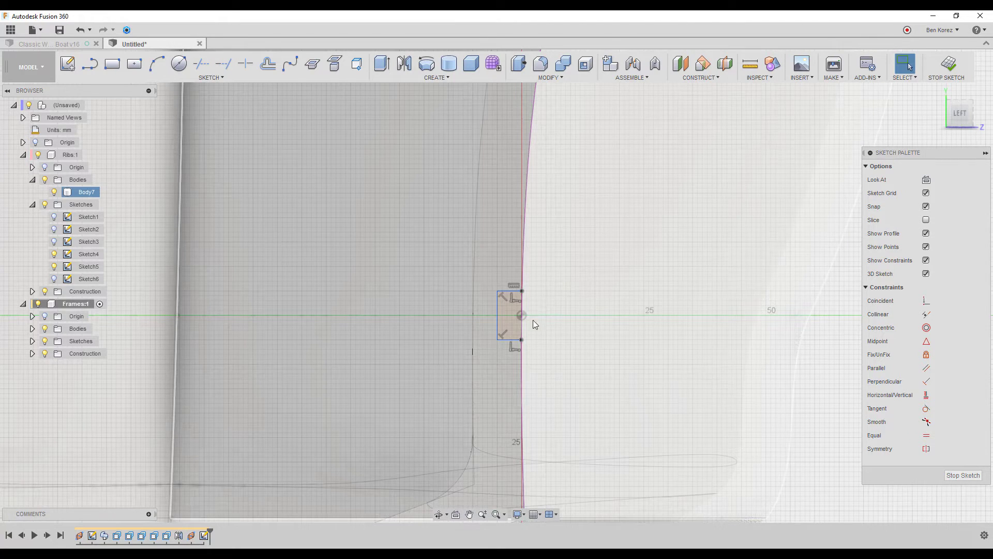
Dimension the rectangle's inner vertical side at 10 mm and finish the sketch
scroll(522, 316, "up", 2)
scroll(522, 316, "up", 1)
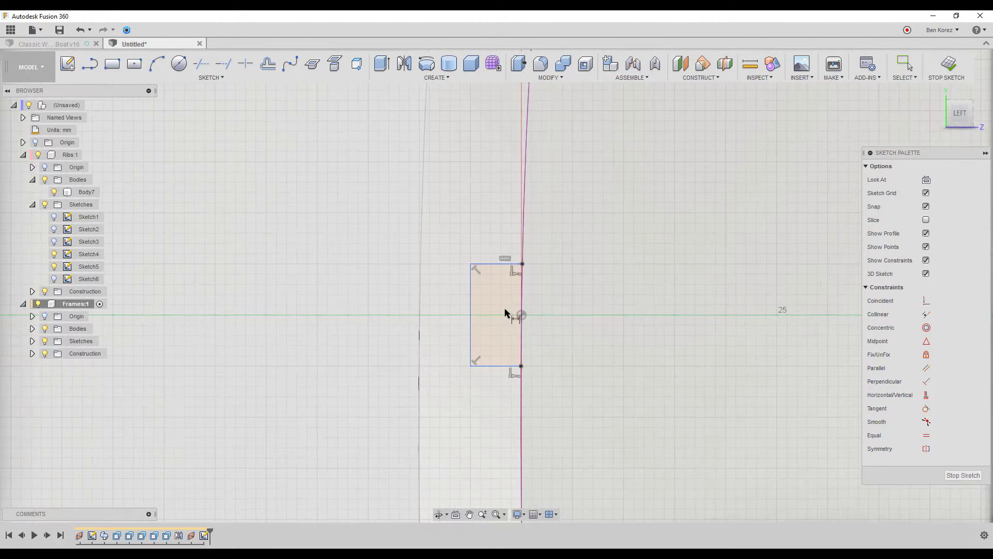
left_click(470, 311)
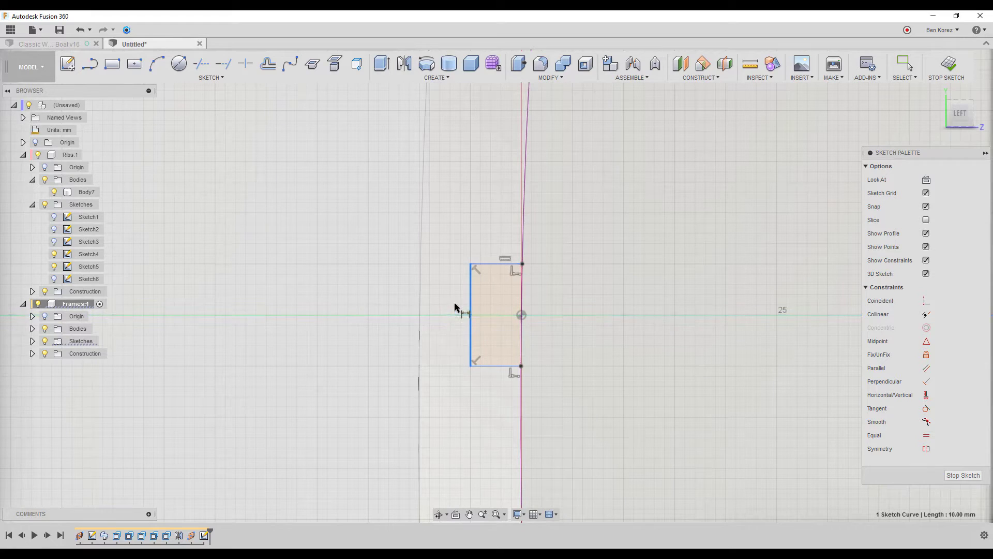
left_click(470, 305)
left_click(434, 293)
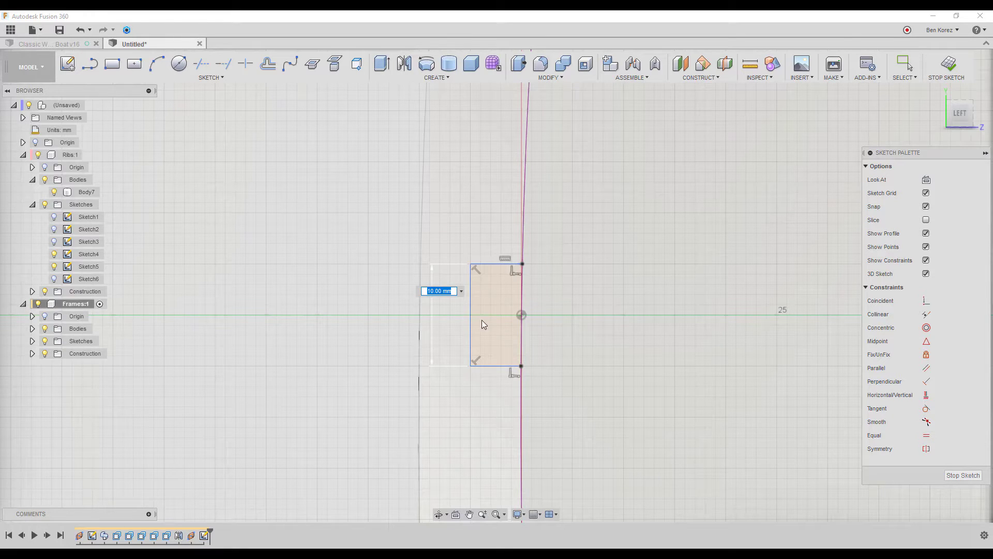
scroll(483, 319, "down", 5)
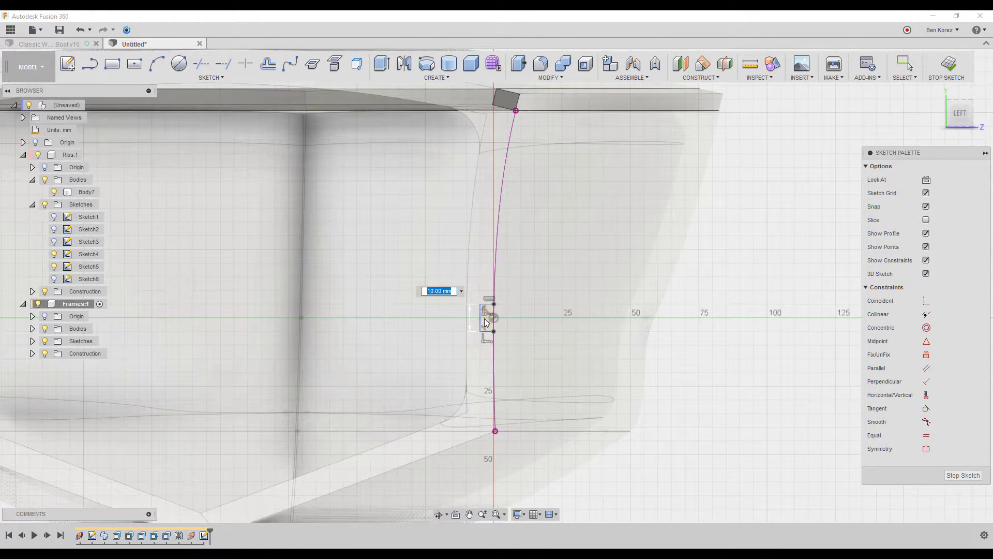
scroll(484, 318, "up", 2)
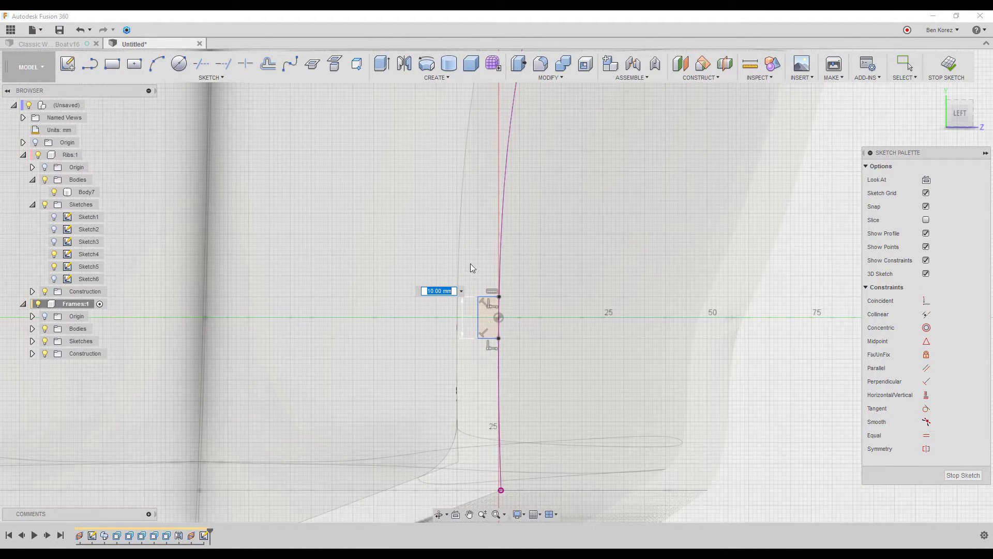
key("Return")
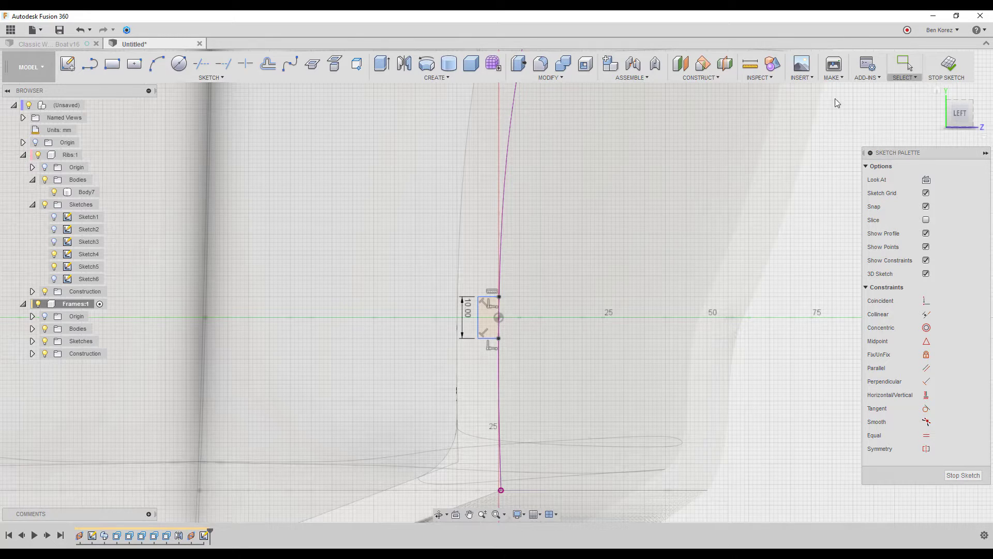
left_click(947, 61)
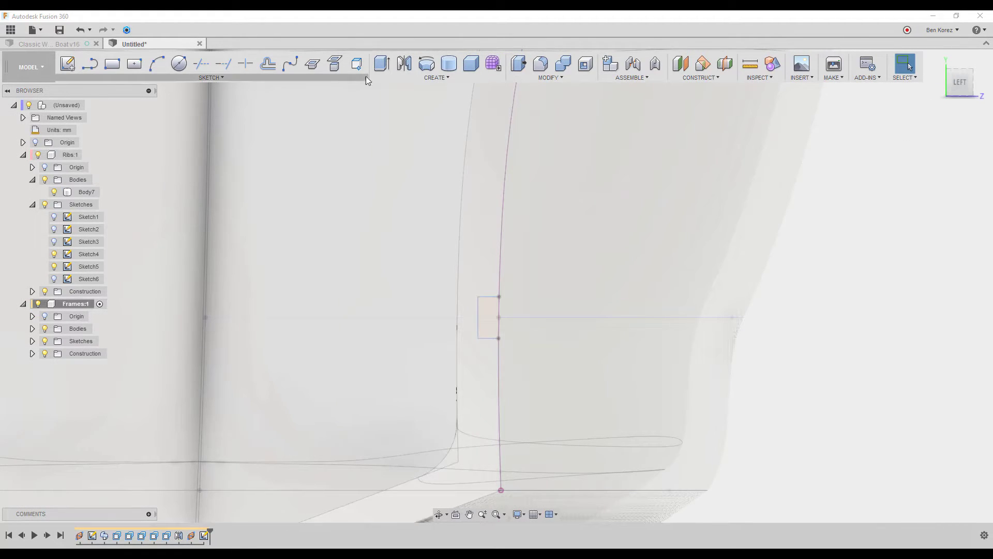
Sweep the rectangular profile along the full Sketch5 side curve as a new body with perpendicular orientation
left_click(443, 76)
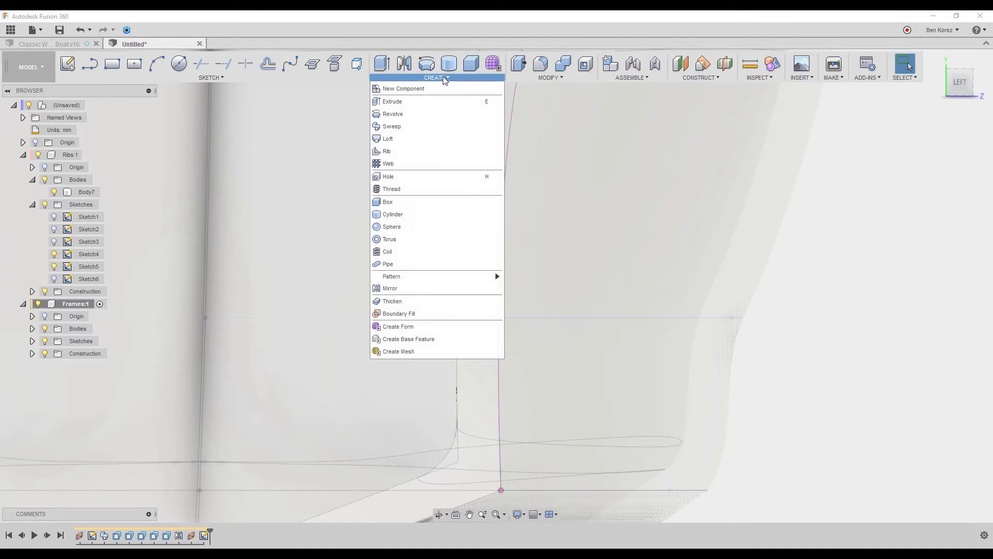
left_click(420, 131)
left_click(488, 311)
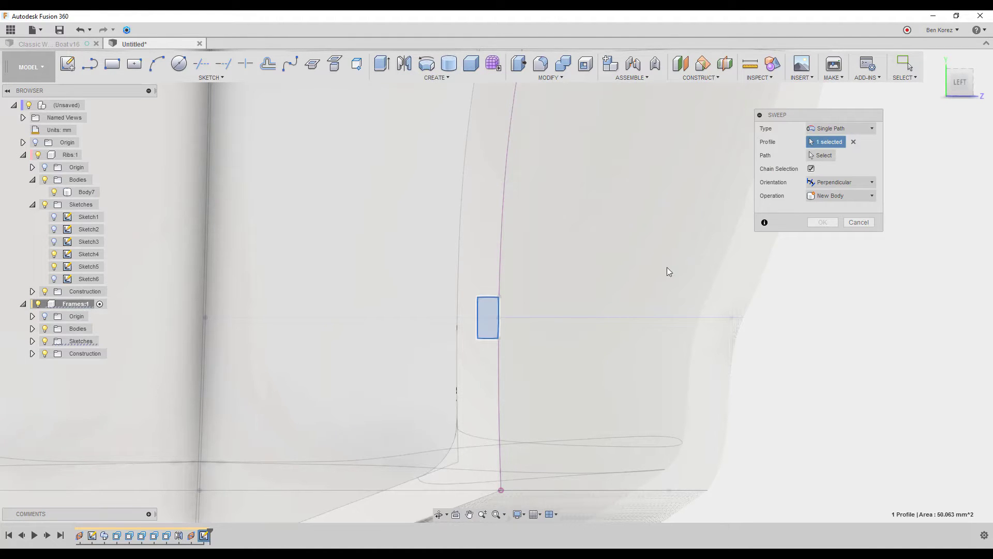
left_click(827, 156)
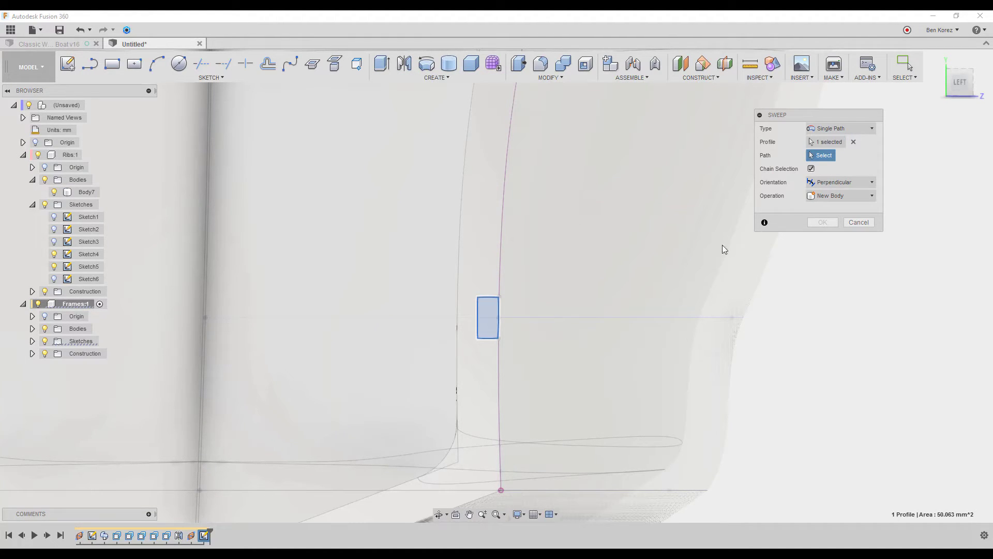
left_click(541, 317)
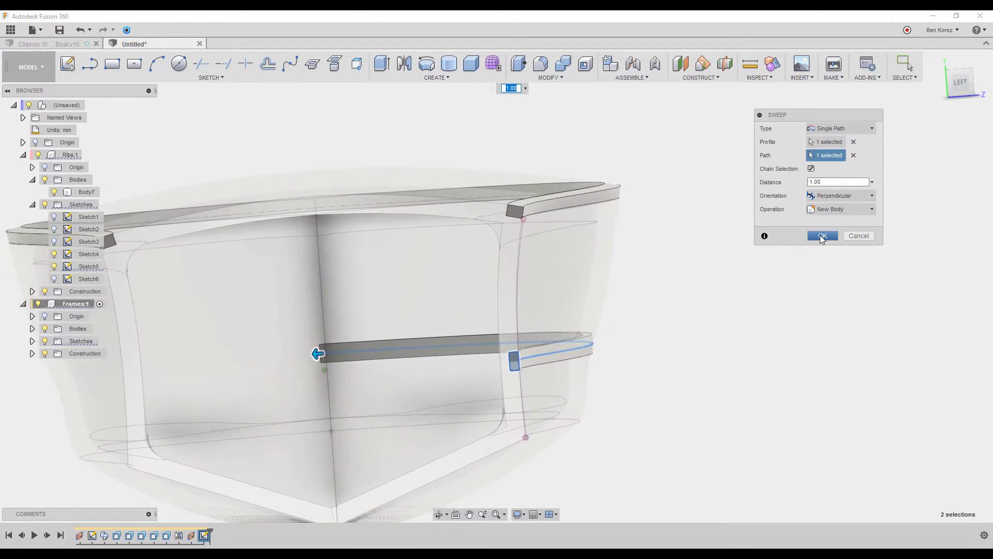
left_click(822, 236)
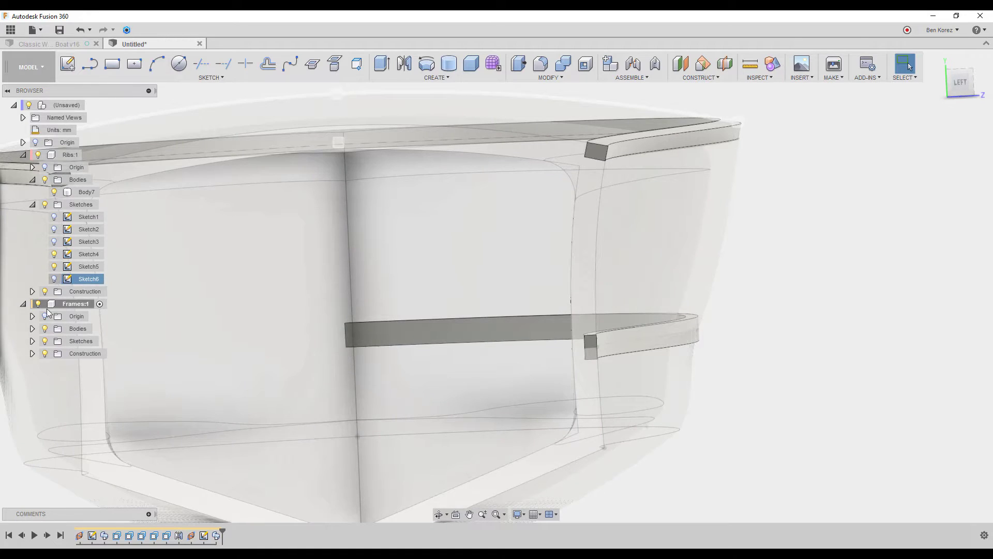
Show and reopen Sketch2 of the Frames component, and set the rectangle's height to 8 mm
left_click(32, 341)
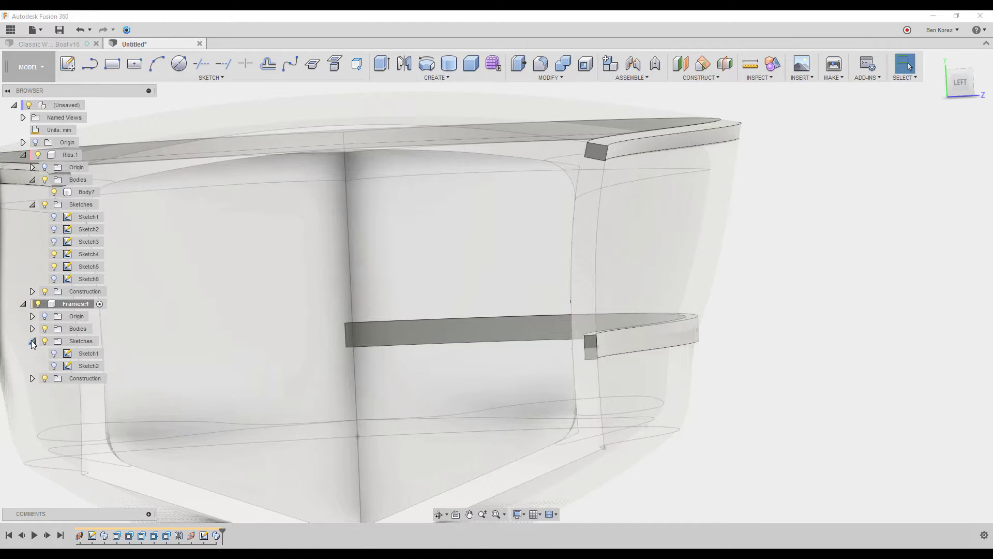
left_click(53, 366)
scroll(594, 337, "up", 5)
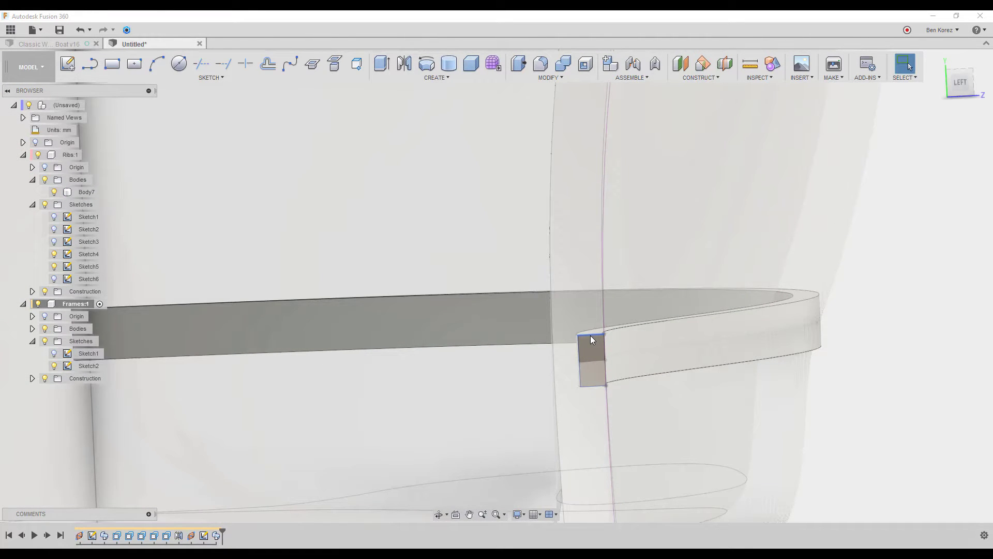
double_click(82, 364)
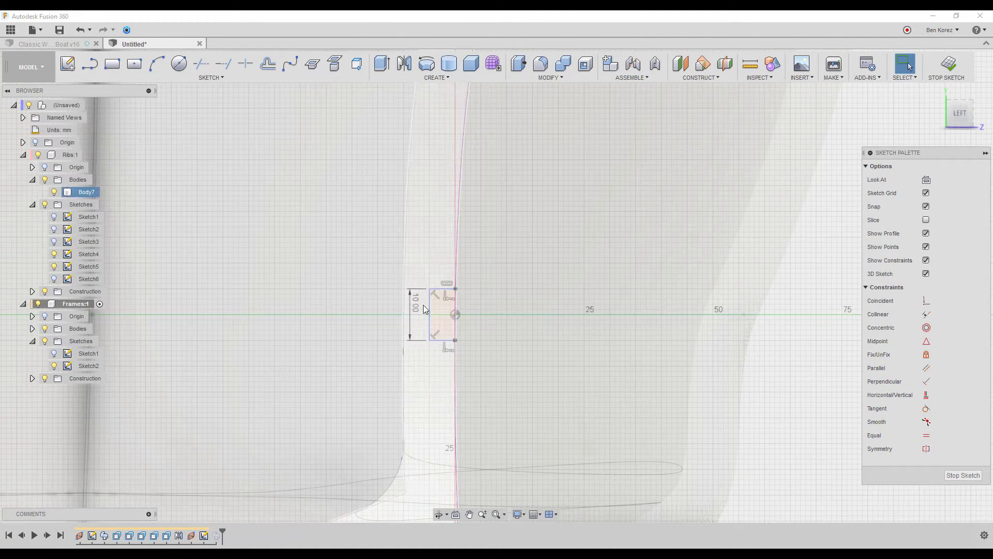
double_click(415, 303)
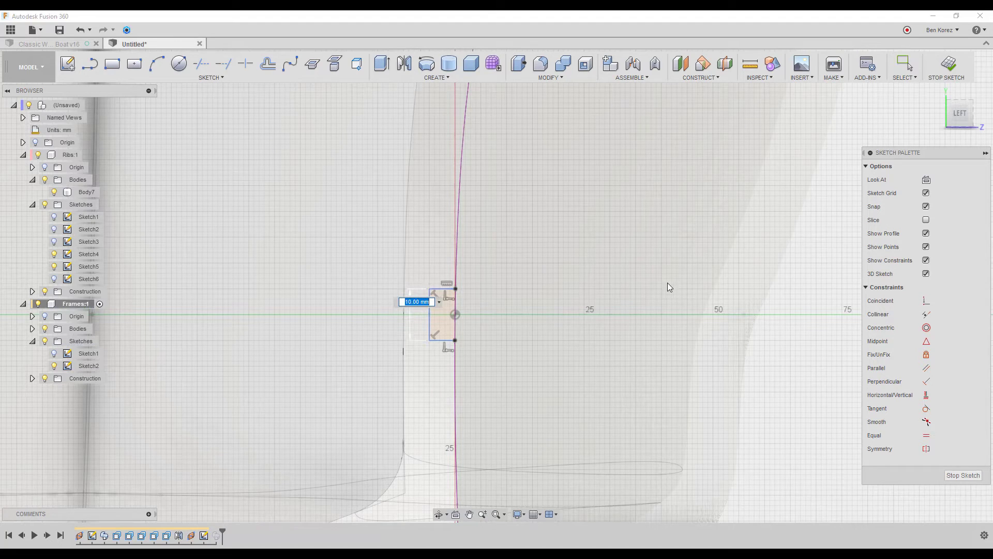
type("8")
key("Return")
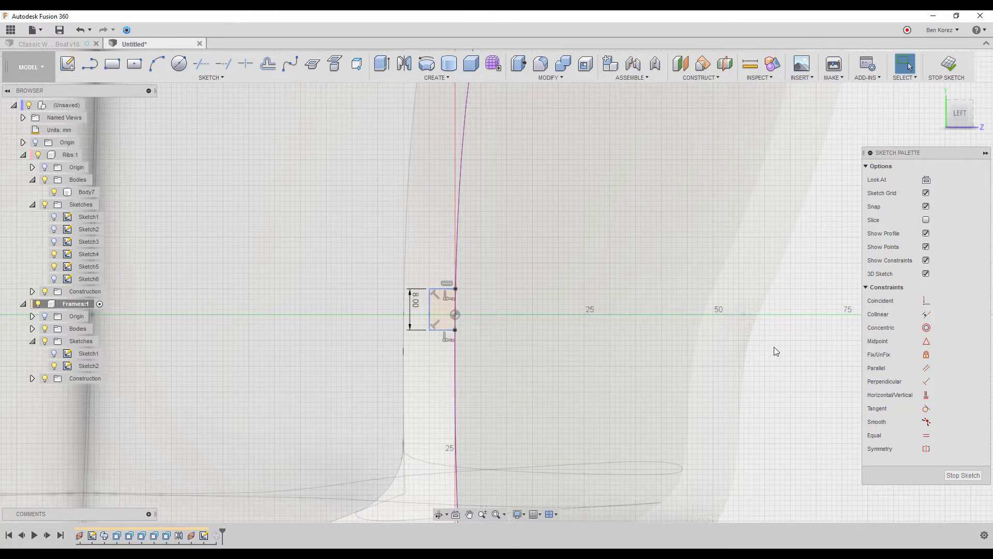
Sketch a horizontal line about 3 mm long from the origin point into the rectangle
key("l")
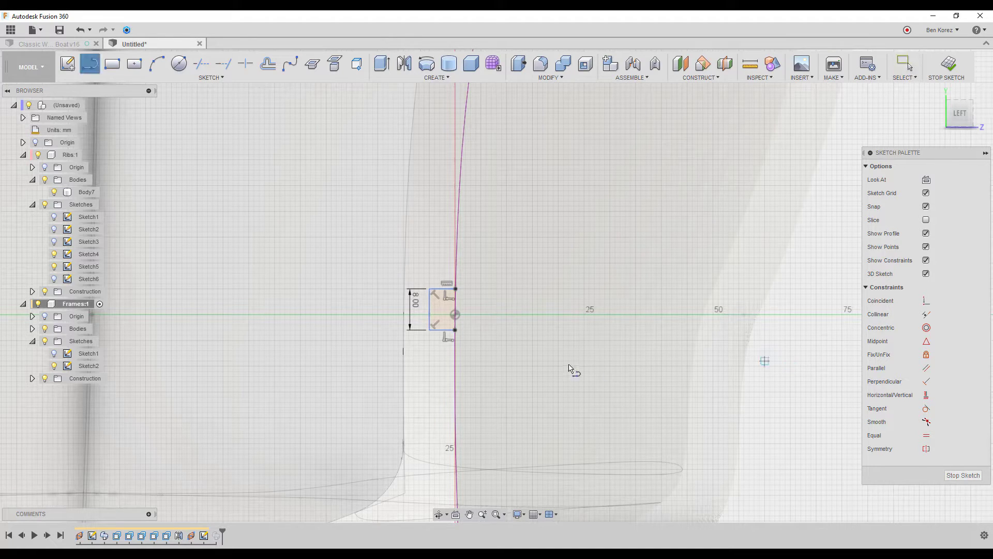
left_click(456, 315)
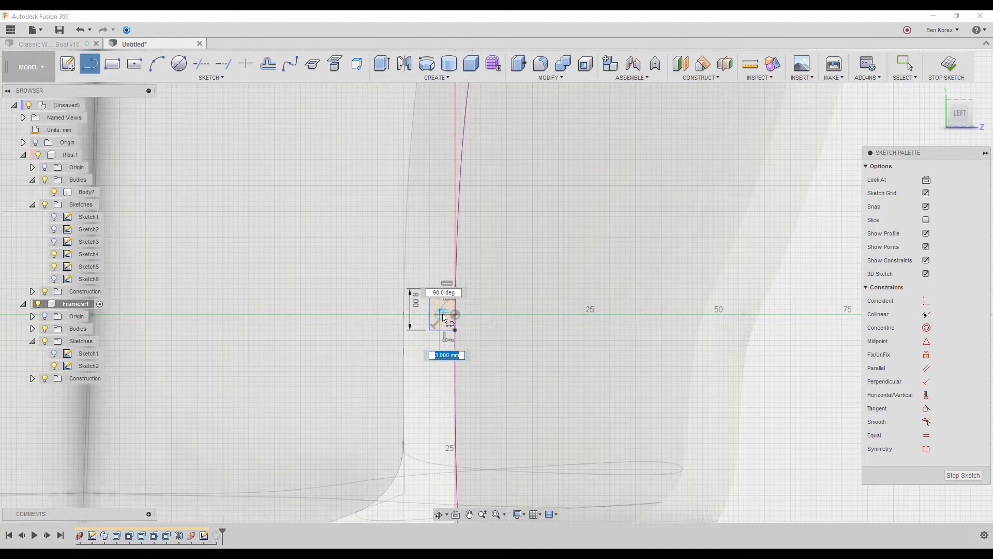
key("Escape")
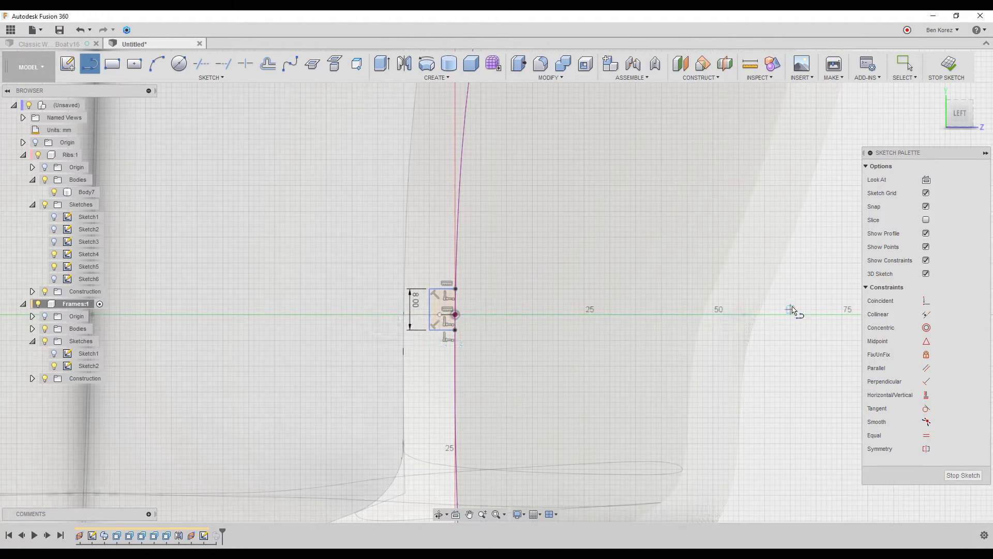
key("Escape")
Try to make the rectangle's upper and lower sides symmetric about the short horizontal line, and undo the attempt
left_click(927, 449)
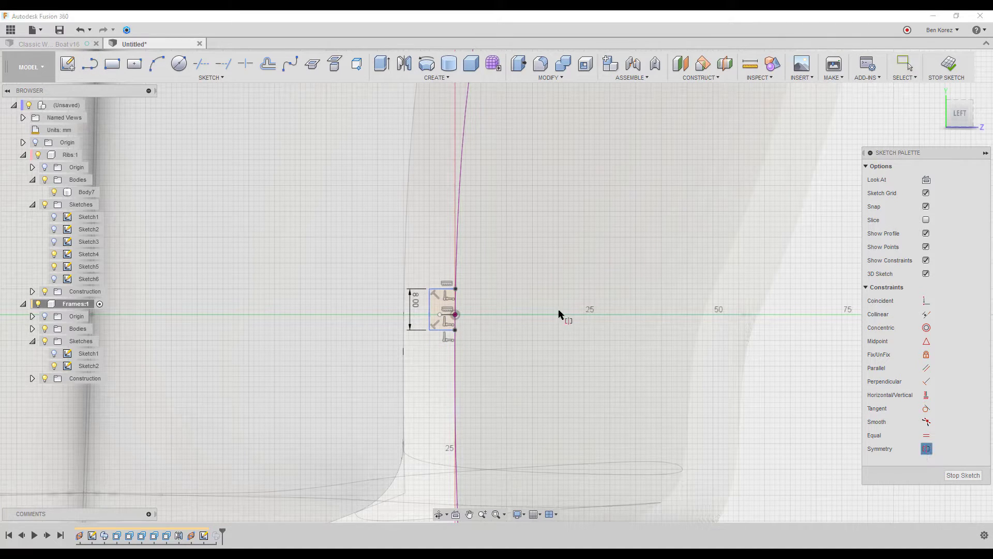
left_click(442, 292)
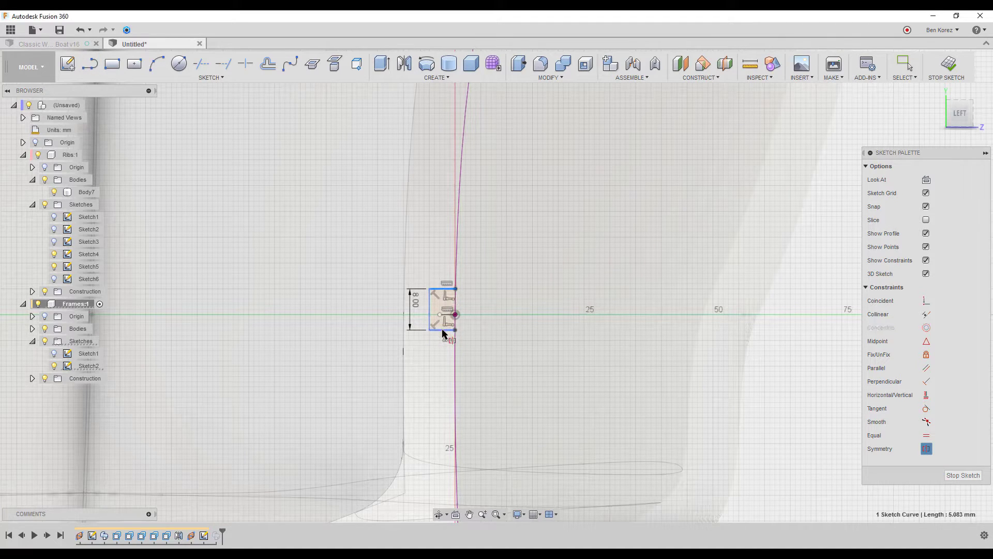
left_click(443, 328)
left_click(445, 314)
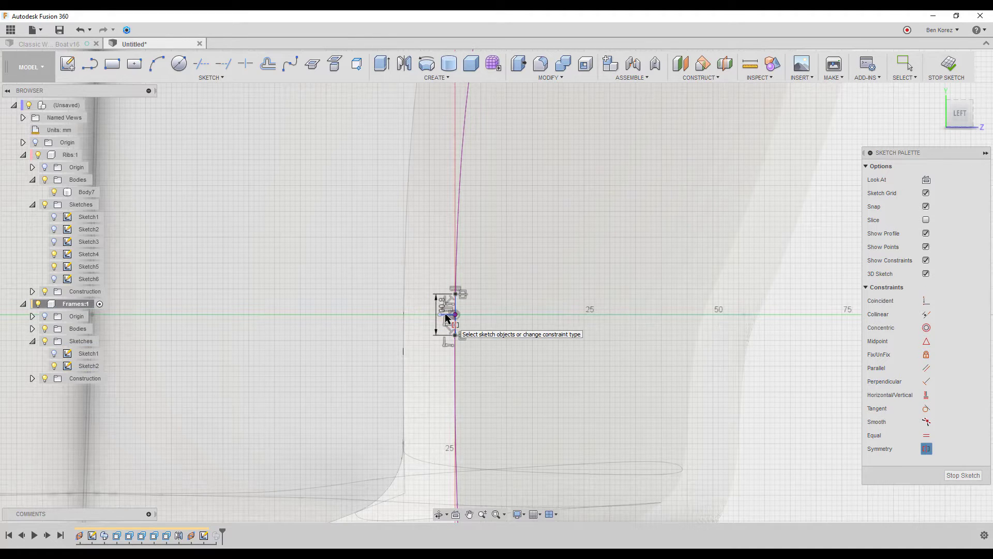
scroll(451, 318, "up", 5)
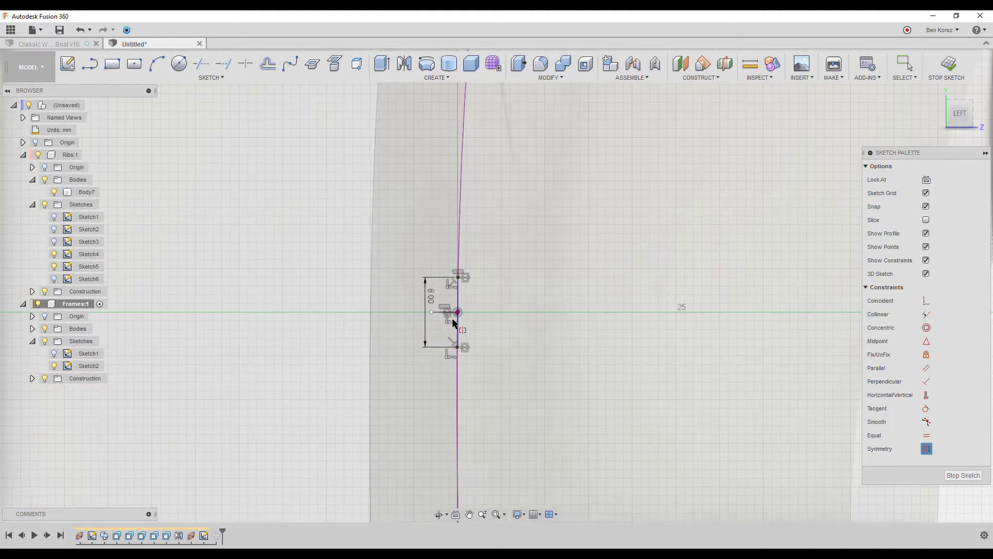
scroll(452, 322, "down", 1)
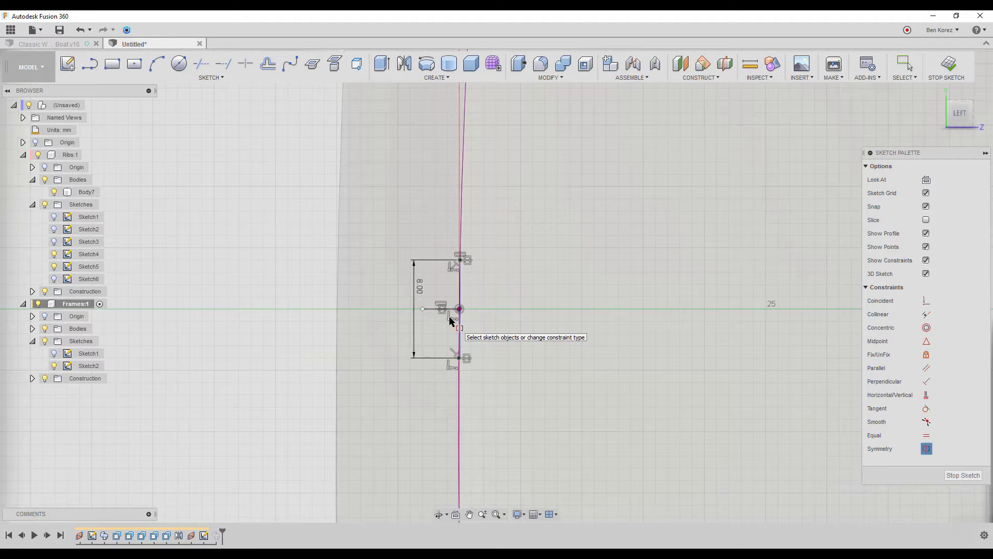
key("Escape")
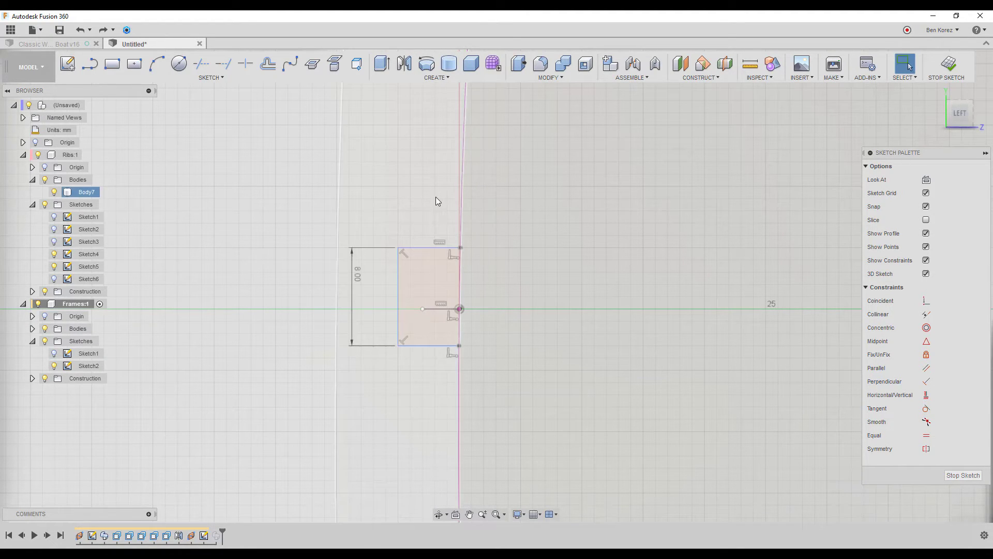
Dimension the rectangle's upper side at 5 mm
left_click(433, 248)
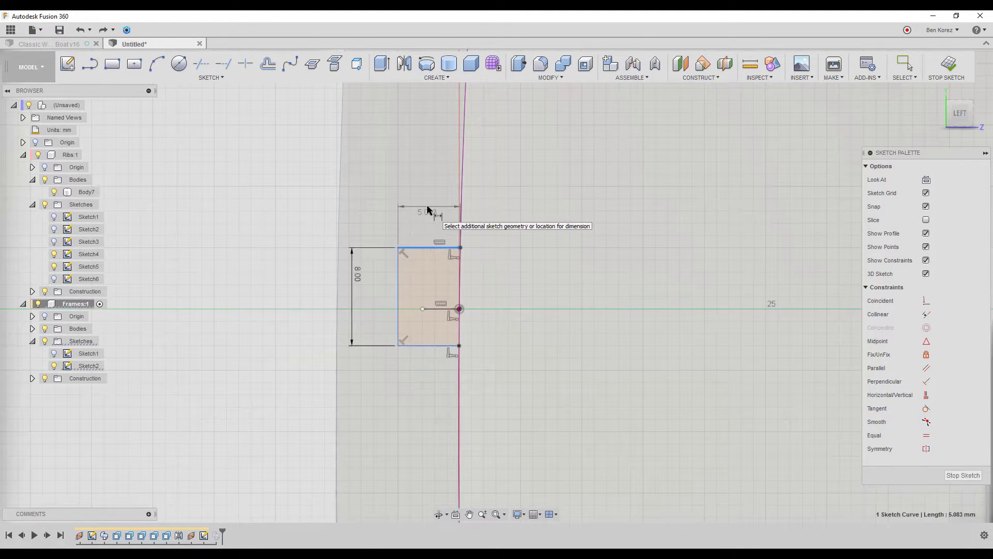
left_click(428, 207)
key("Return")
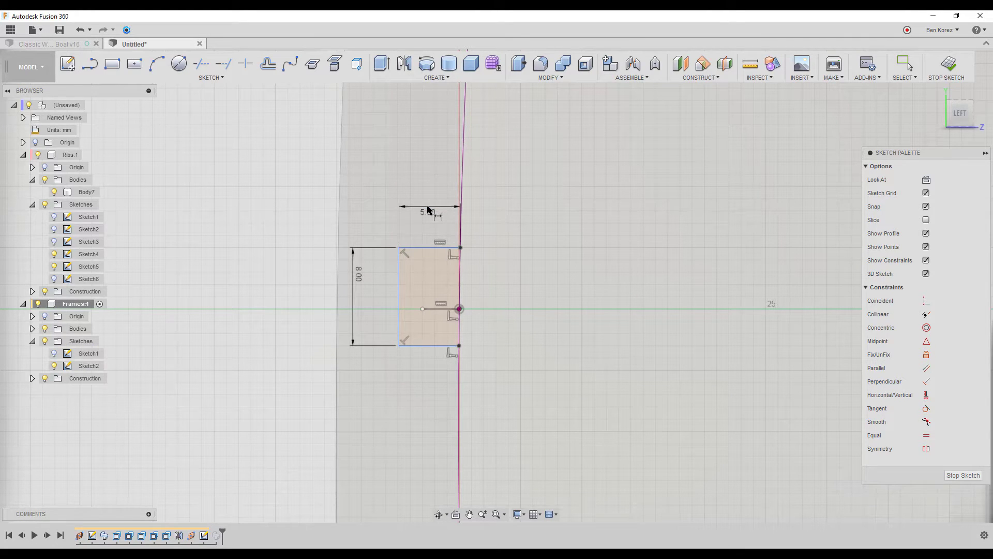
Constrain the rectangle's upper and lower sides to be symmetric about the short horizontal line
left_click(926, 449)
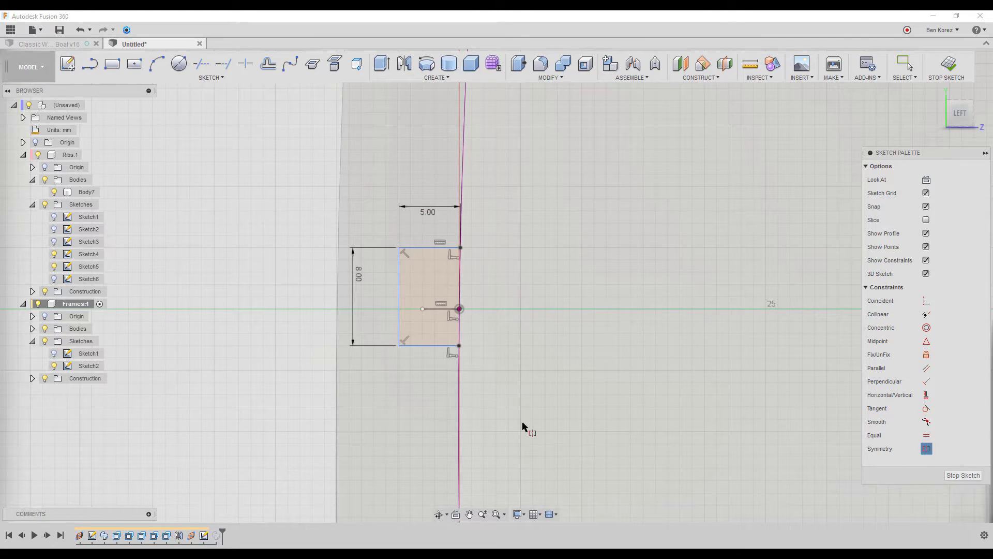
left_click(414, 346)
left_click(430, 249)
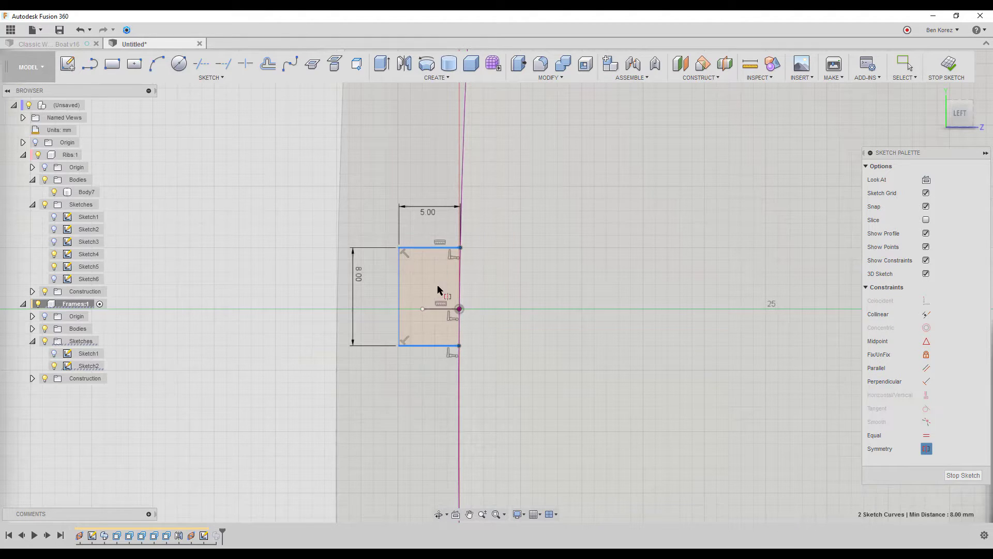
left_click(438, 309)
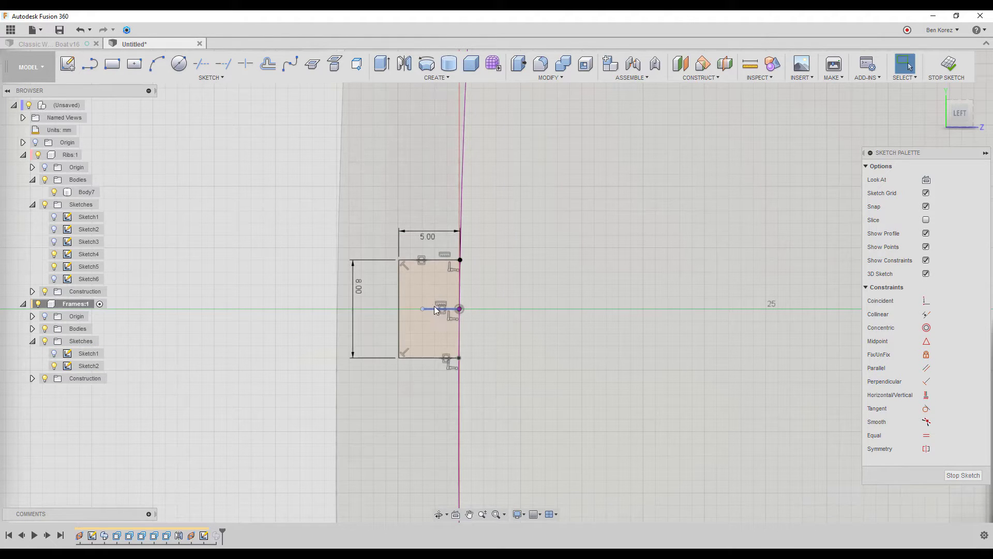
Set the rectangle's height to 6 mm and finish the sketch
double_click(360, 287)
type("6")
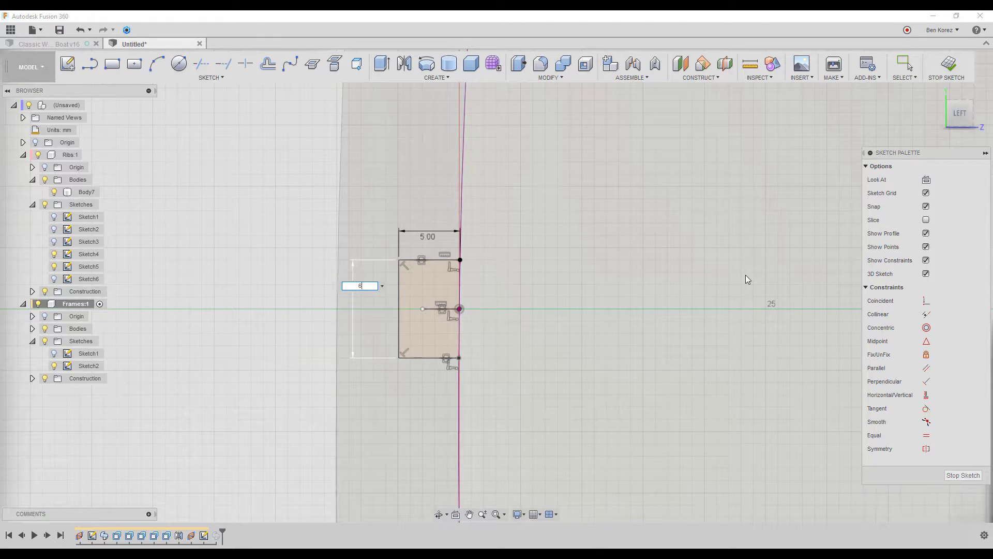
key("Return")
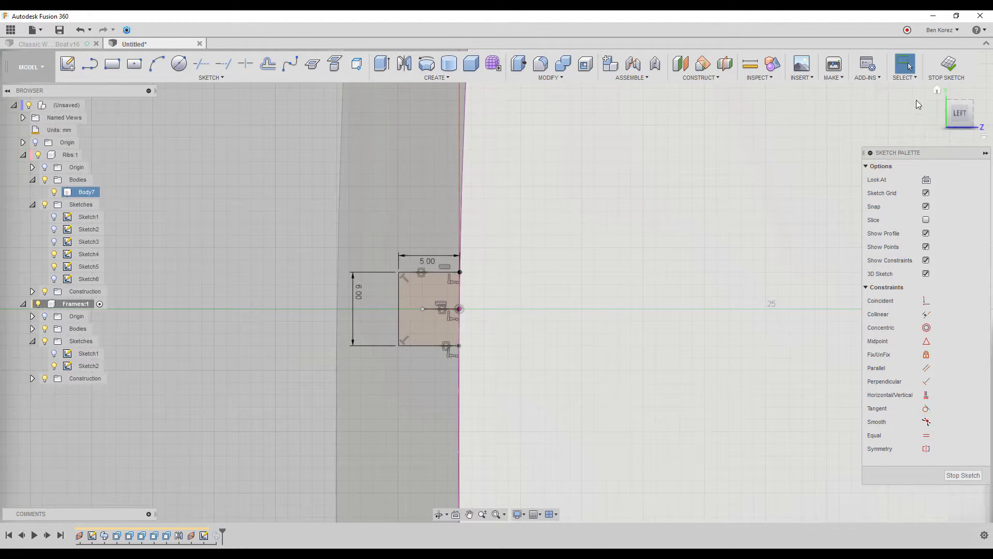
left_click(948, 63)
Extrude the rectangular profile by -3.171 mm at the front end of the side strip, joining it to the strip
scroll(647, 197, "down", 10)
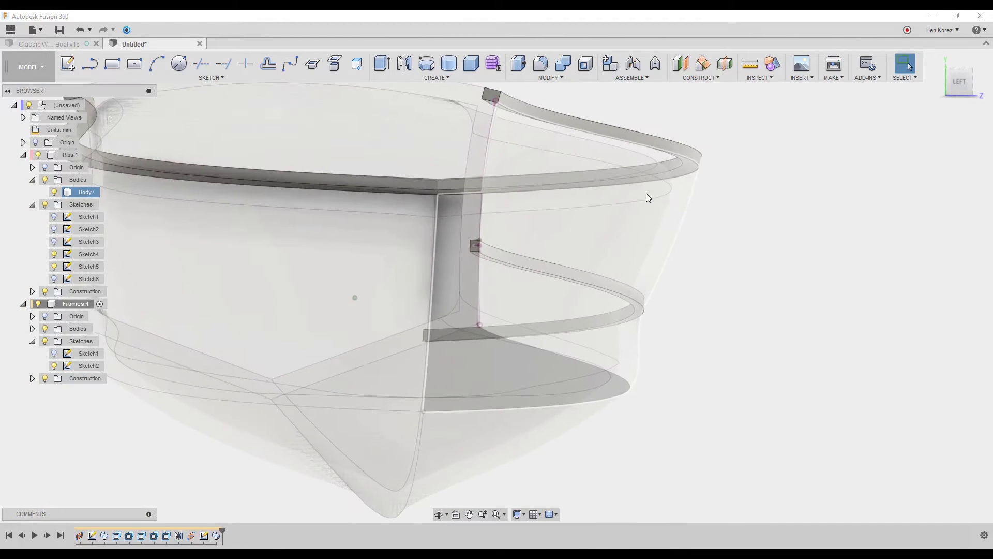
left_click(549, 98)
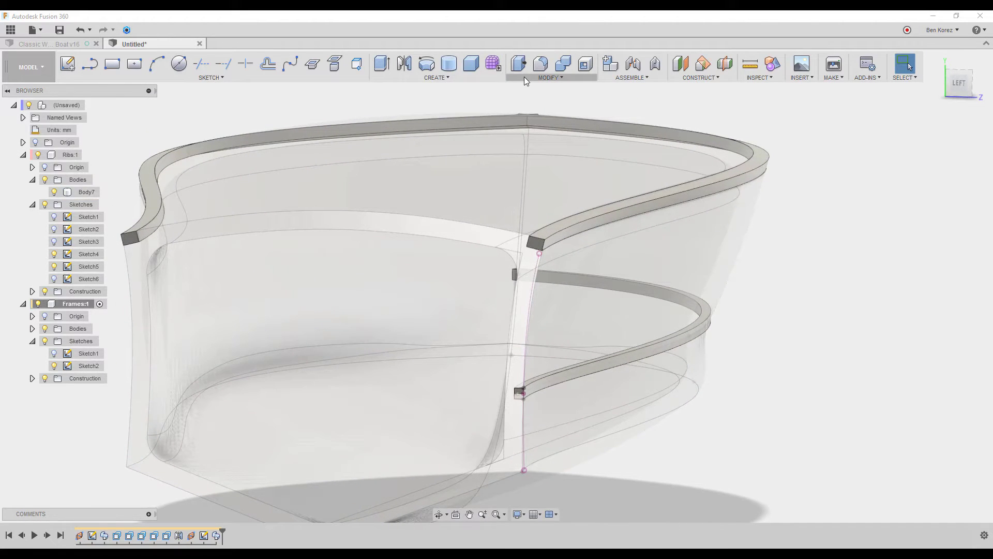
left_click(519, 63)
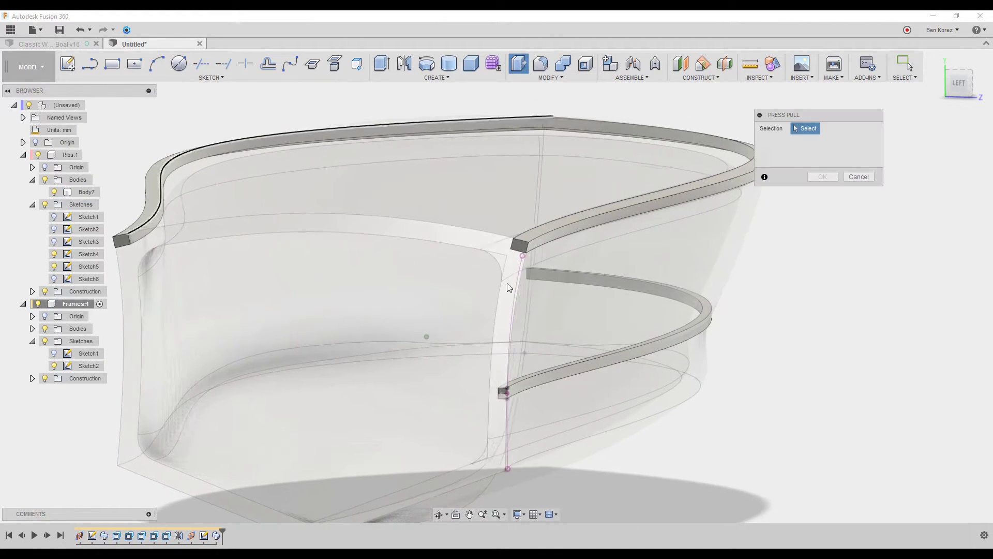
scroll(498, 393, "up", 5)
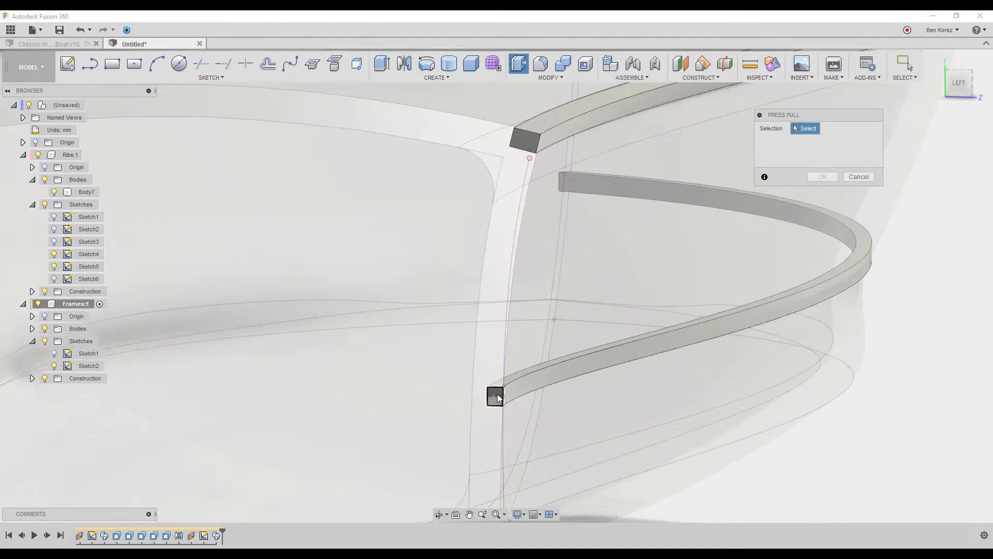
left_click(497, 397)
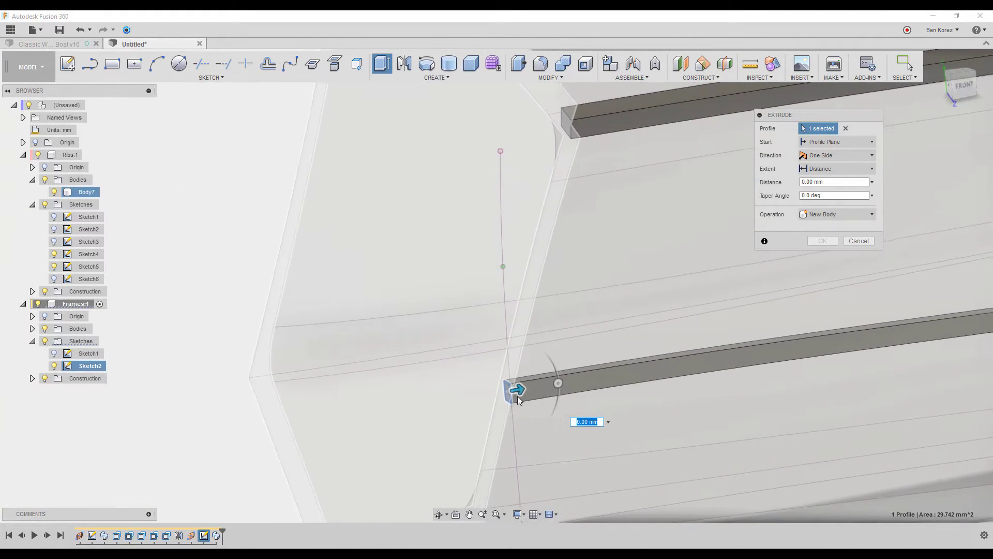
left_click_drag(519, 390, 510, 395)
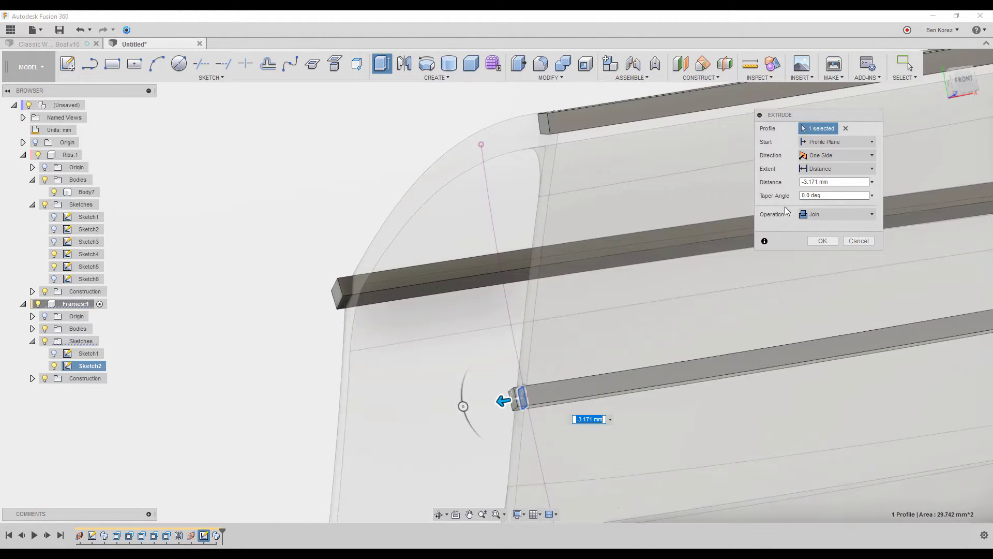
left_click(815, 241)
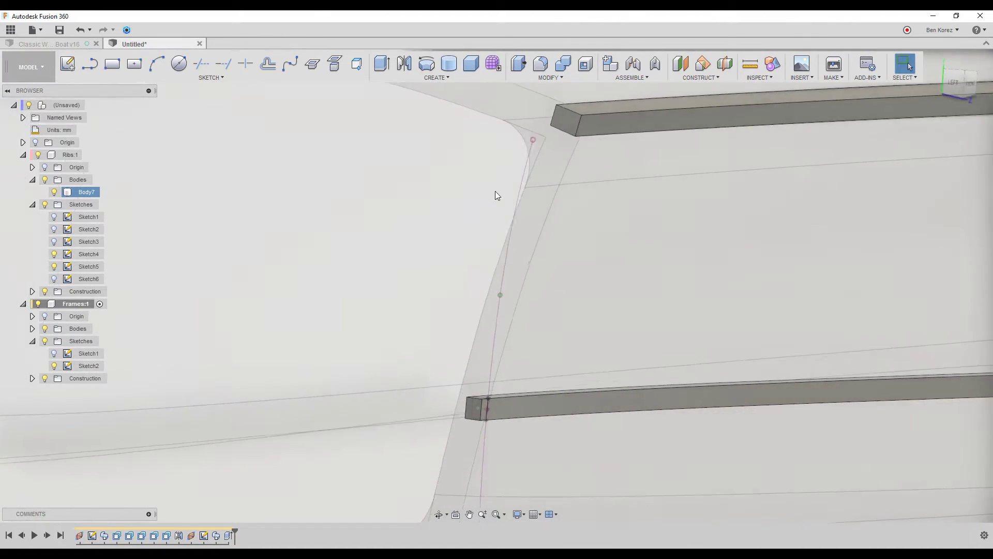
Offset the outer face of the side strip by 2 mm
left_click(519, 64)
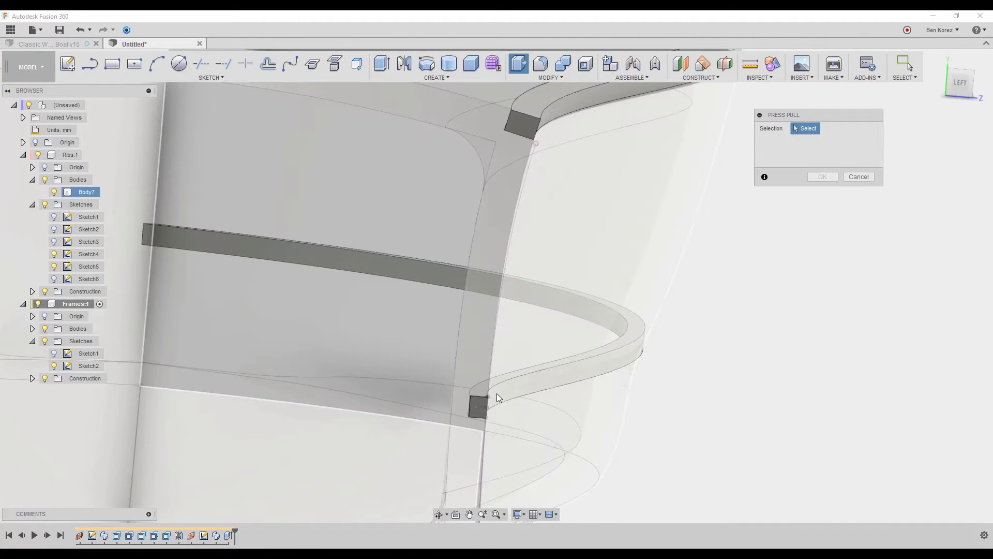
left_click(508, 393)
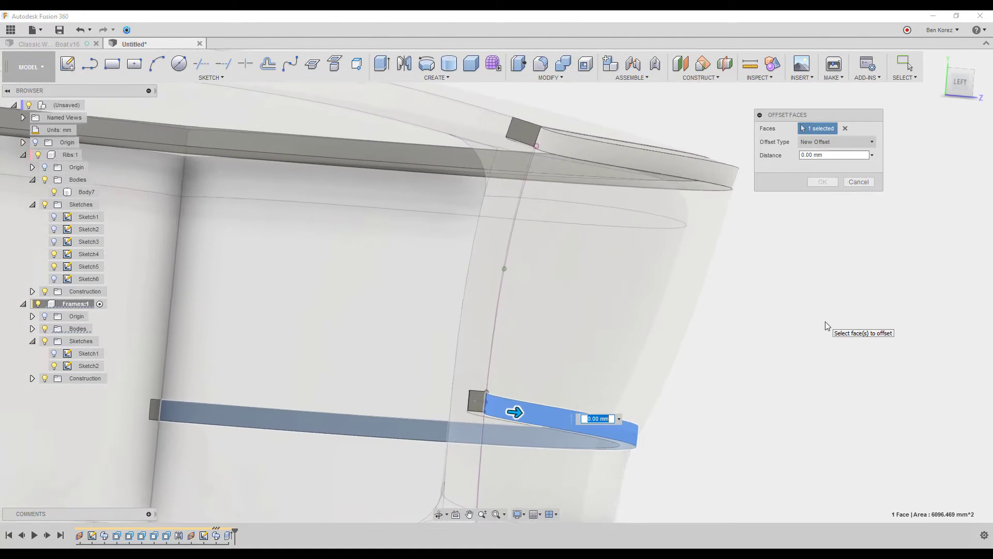
type("1")
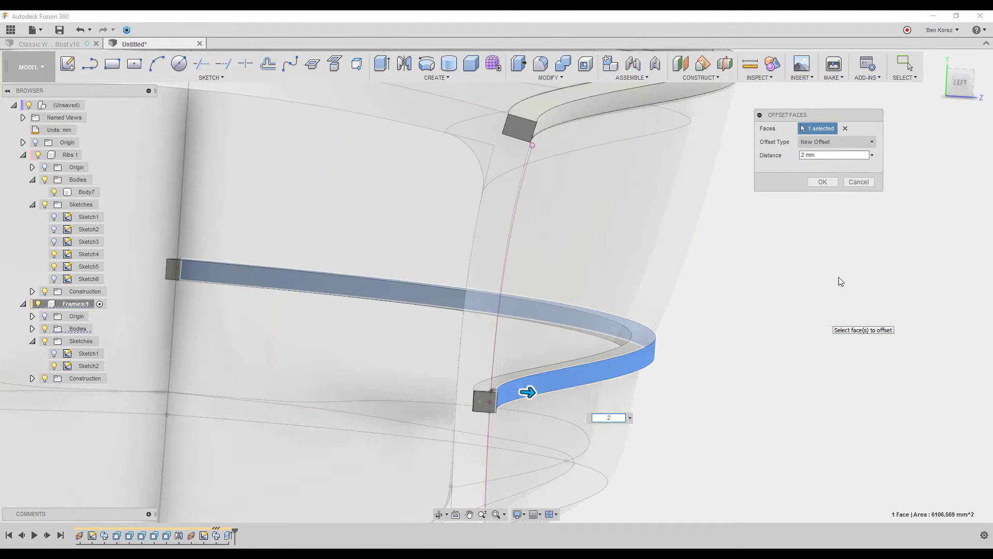
left_click(822, 182)
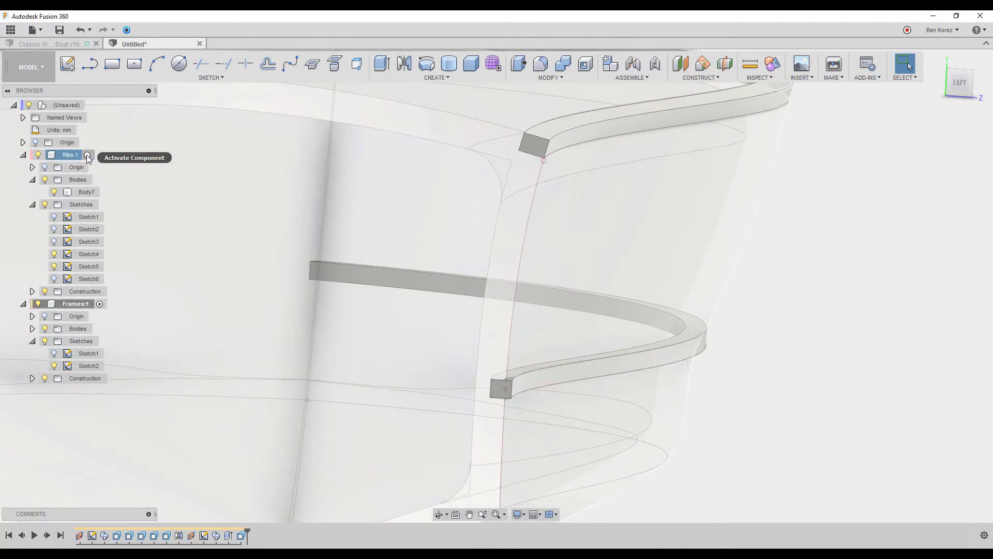
Activate the Ribs component and cut Body7 with the side strip using Combine, keeping the tool body
left_click(87, 155)
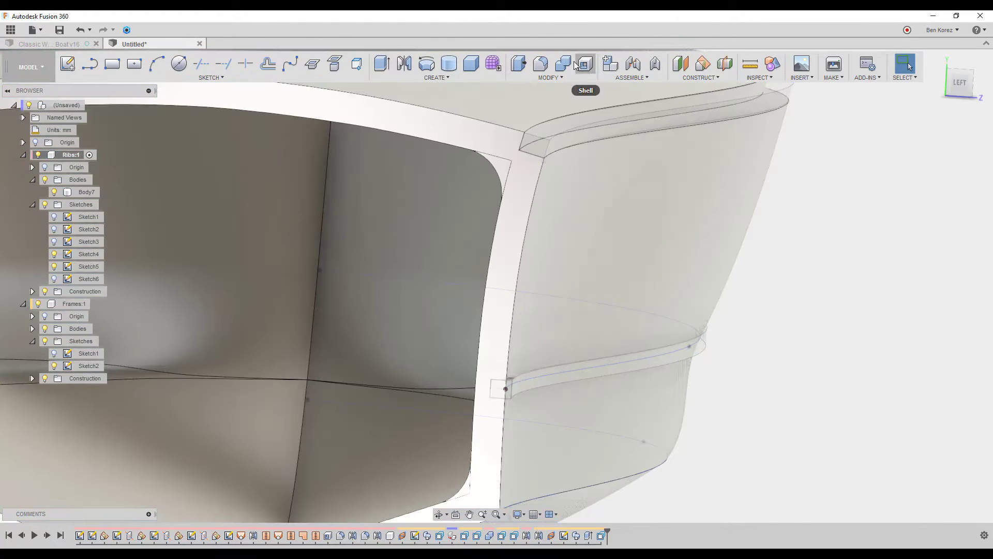
left_click(563, 63)
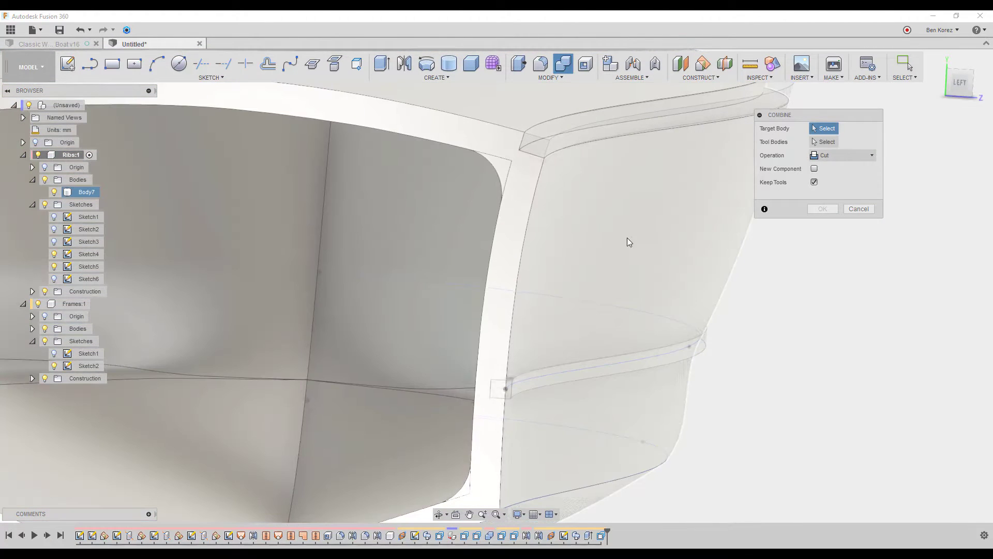
left_click(578, 263)
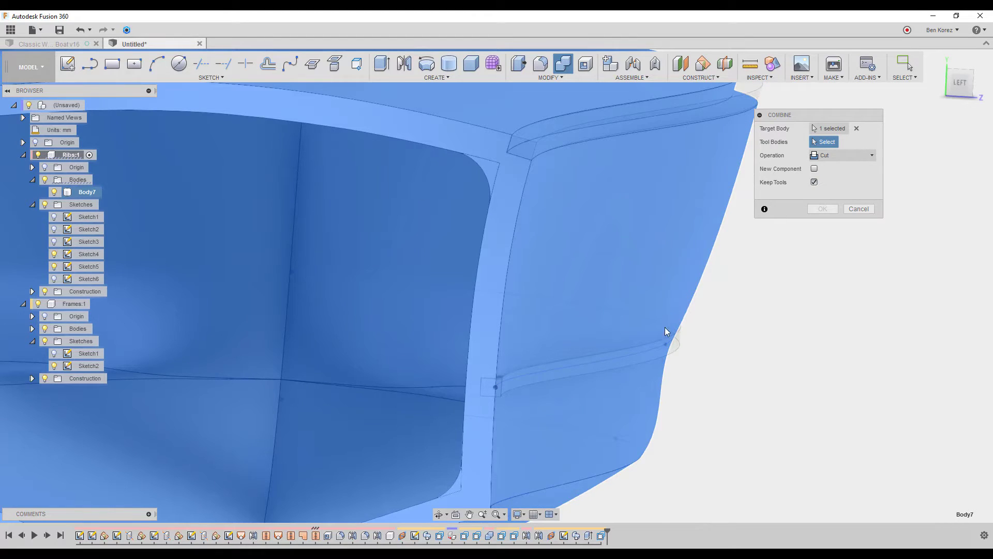
left_click(624, 358)
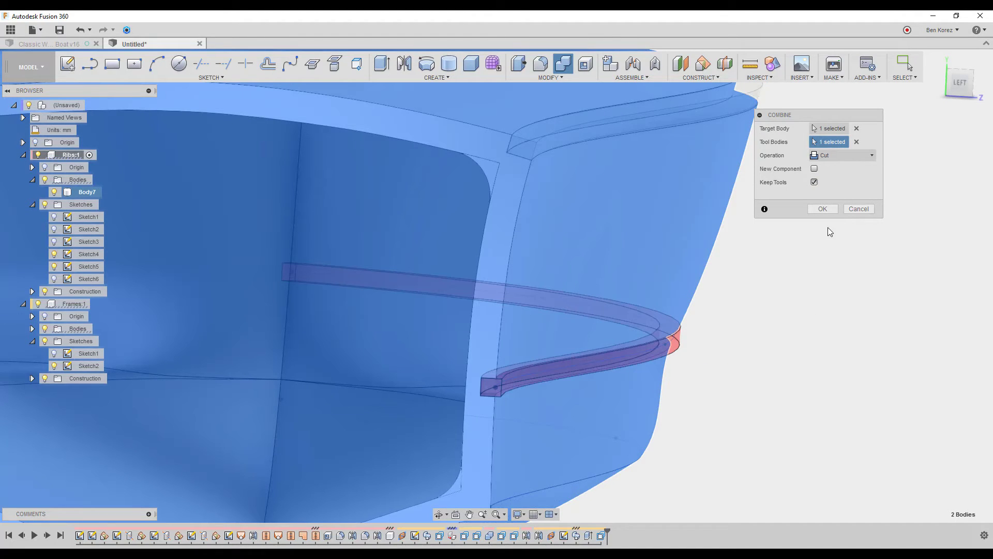
left_click(823, 209)
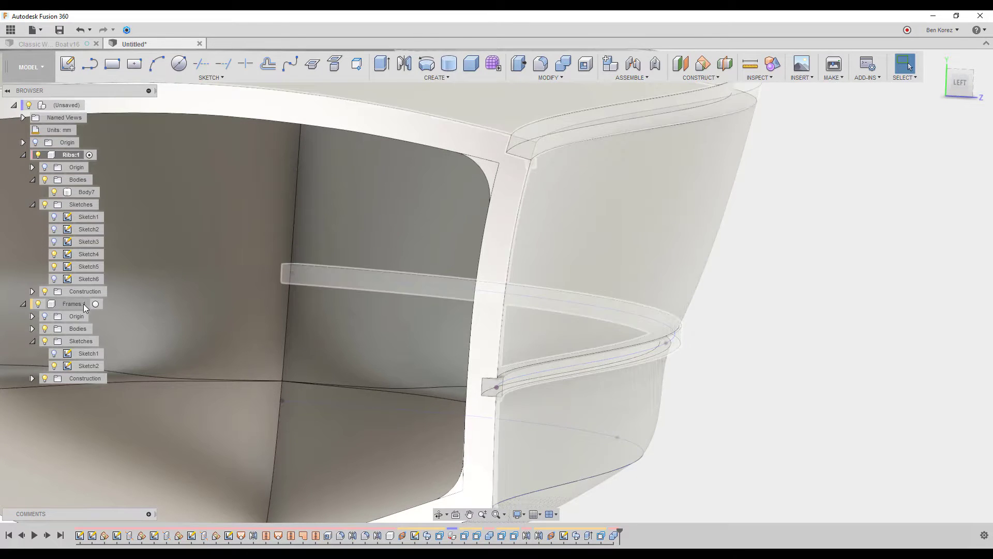
Activate the Frames component and offset the outer face of the side strip by -2 mm
left_click(100, 304)
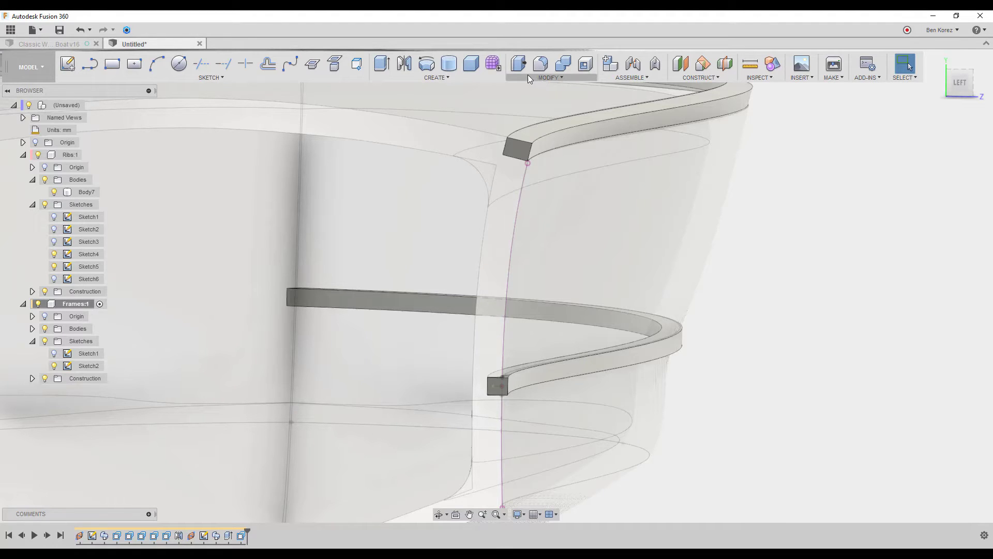
left_click(519, 64)
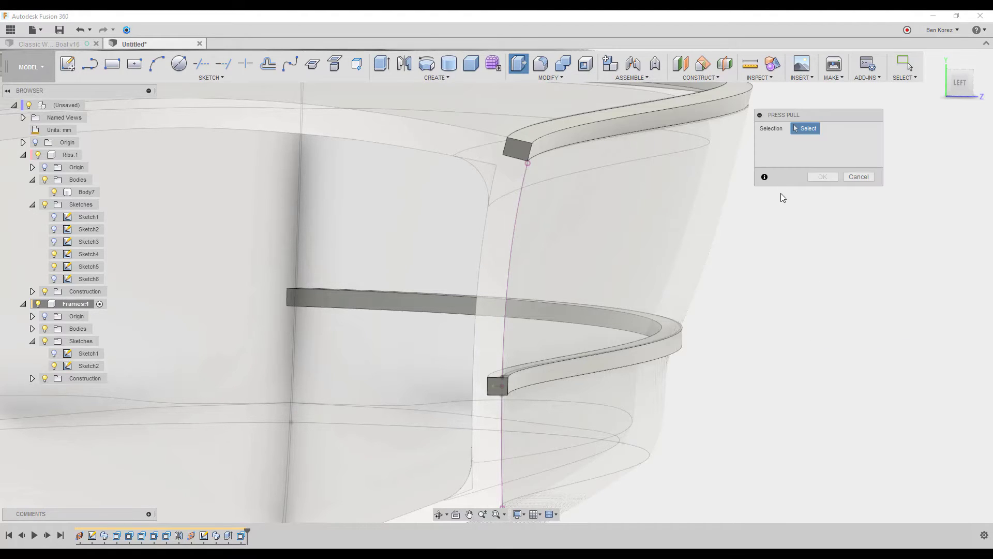
left_click(669, 345)
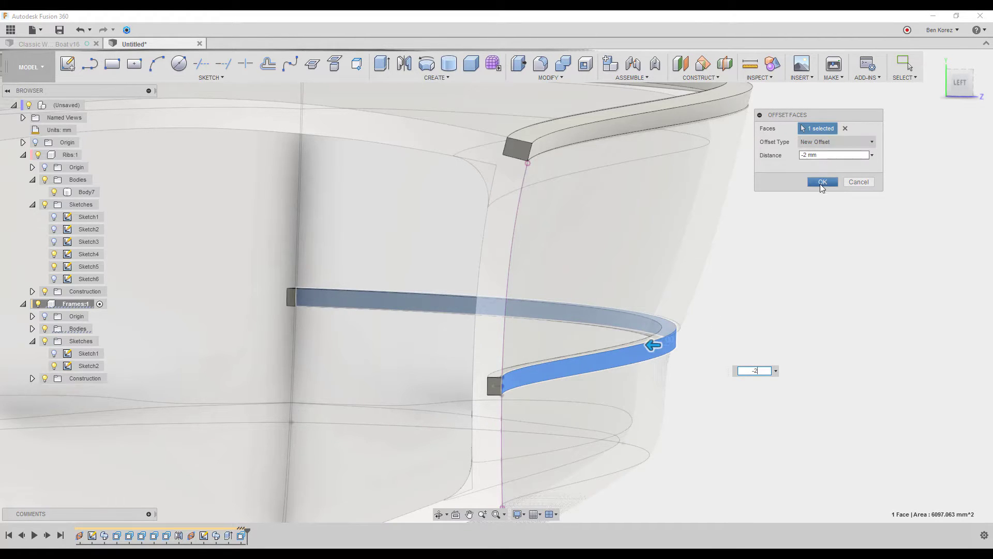
left_click(822, 182)
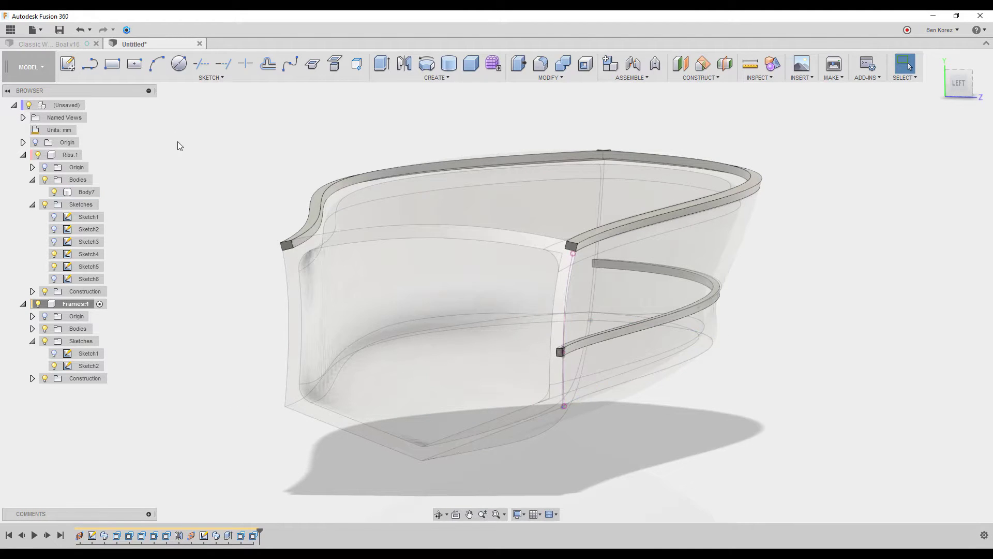
Activate the Ribs component and hide the Frames component
scroll(235, 160, "up", 2)
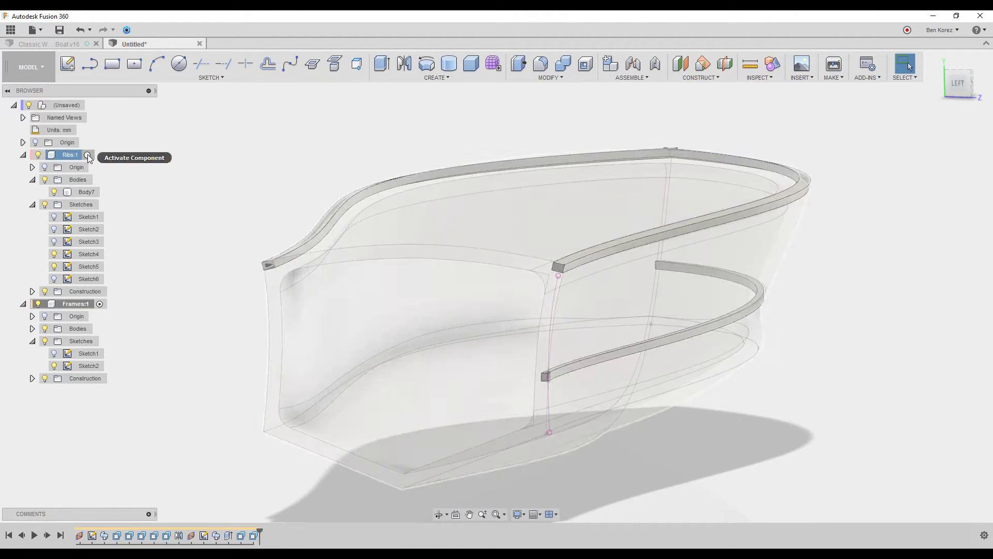
left_click(89, 155)
left_click(551, 99)
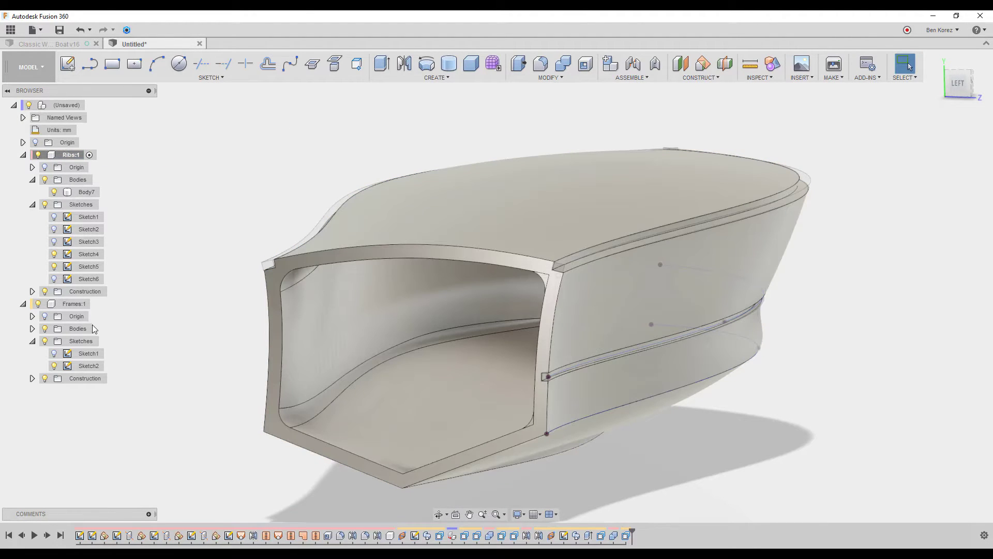
left_click(38, 304)
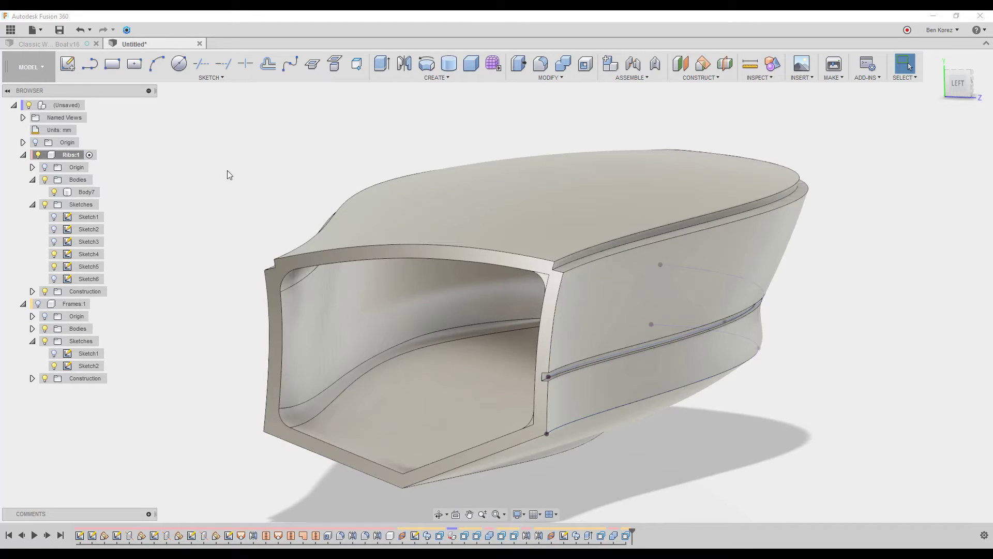
Mirror the three faces of the side notch in the ribs body across the hull's vertical lengthwise centre plane
middle_click_drag(562, 135, 544, 93, "shift")
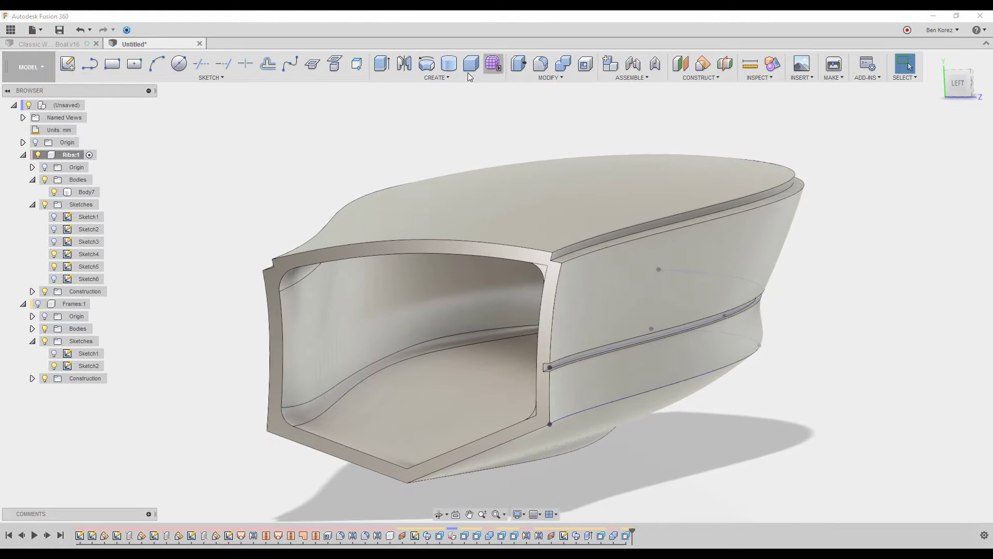
left_click(401, 64)
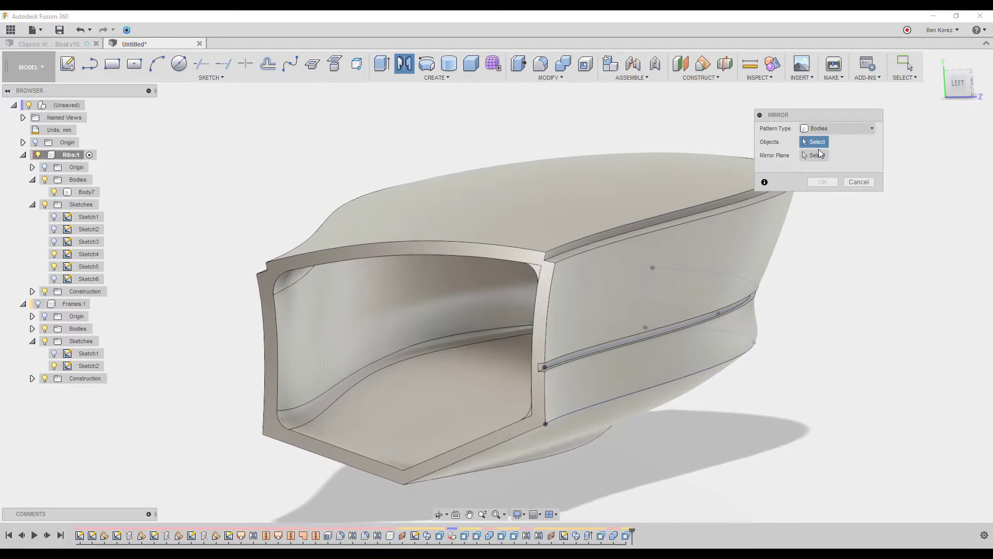
left_click(834, 128)
left_click(834, 140)
scroll(801, 198, "up", 10)
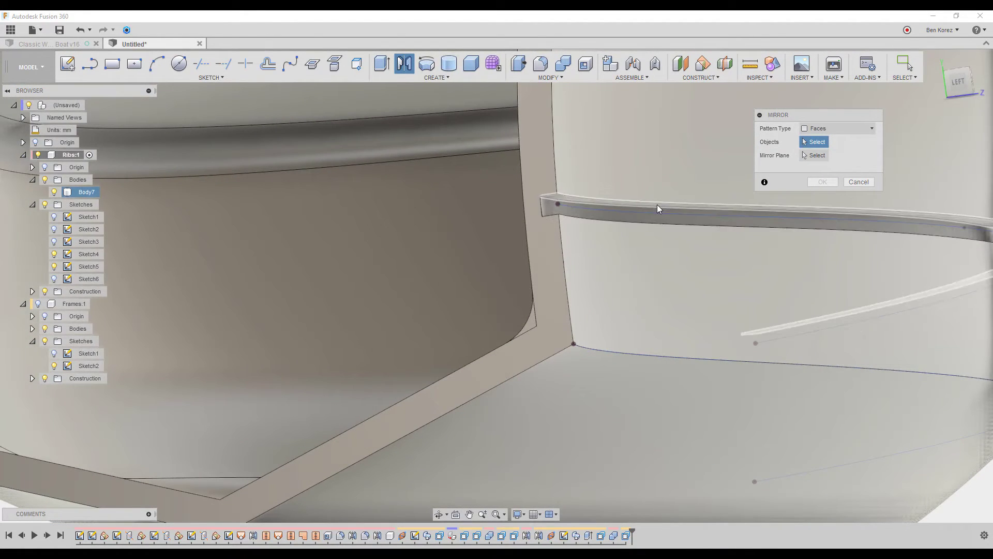
left_click(654, 209)
left_click(650, 217)
scroll(650, 215, "down", 10)
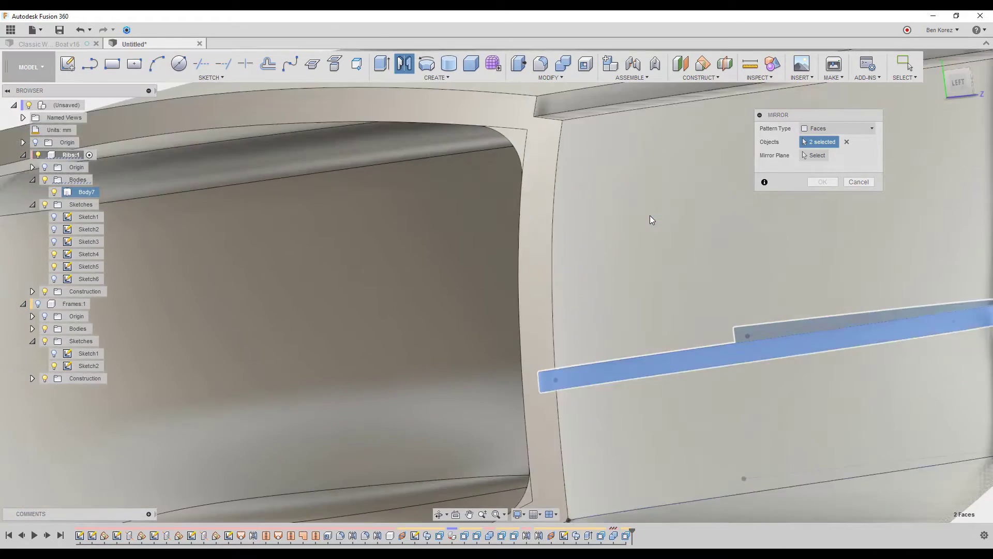
scroll(582, 420, "up", 5)
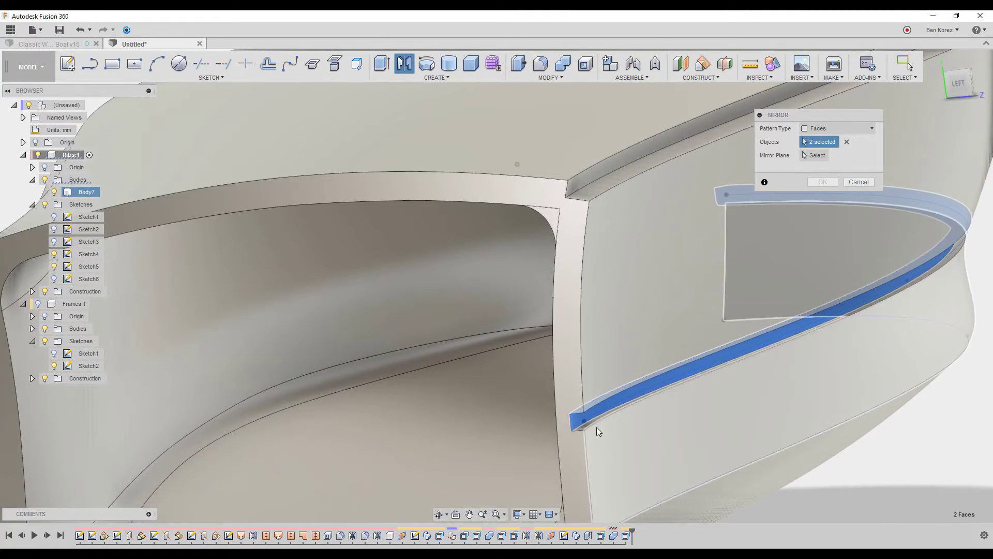
left_click(598, 418)
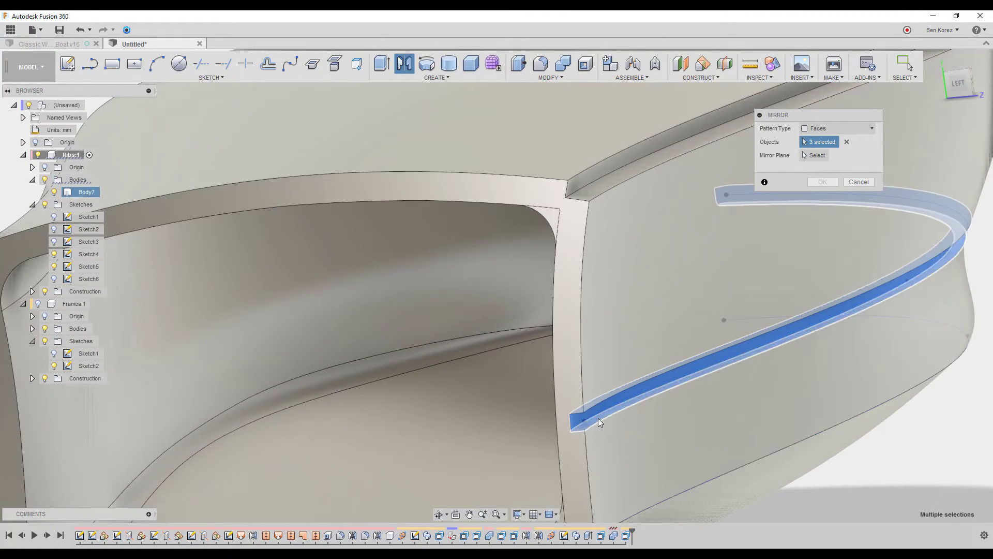
left_click(822, 157)
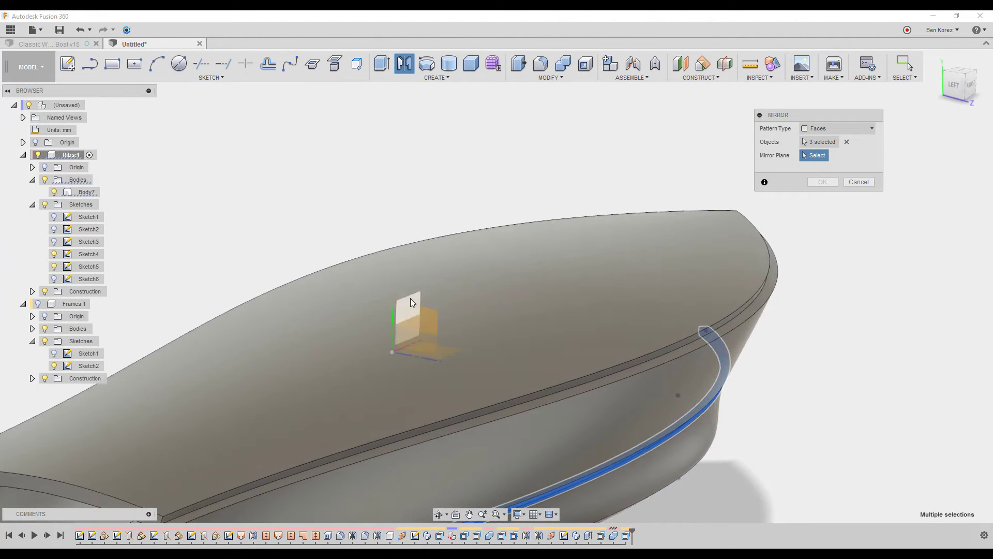
left_click(411, 298)
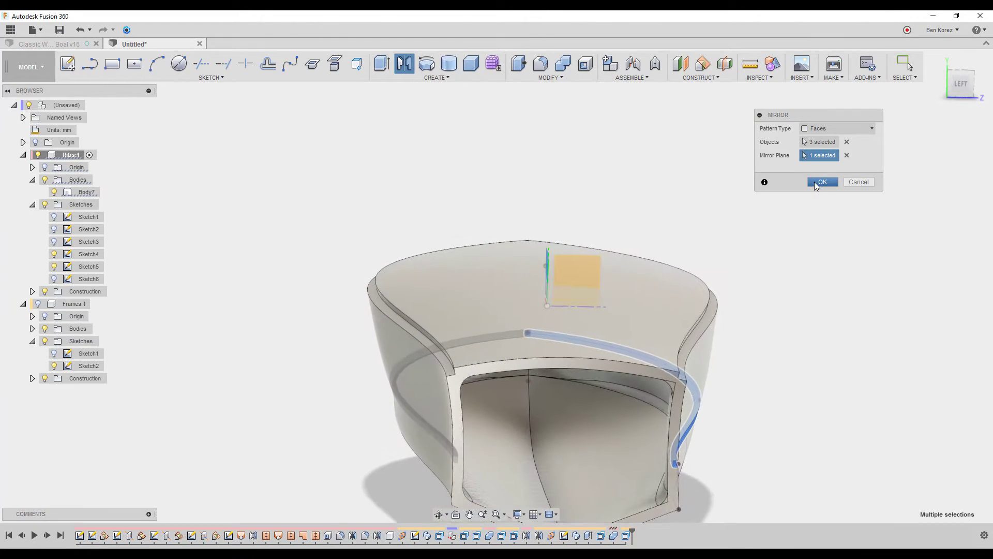
left_click(816, 183)
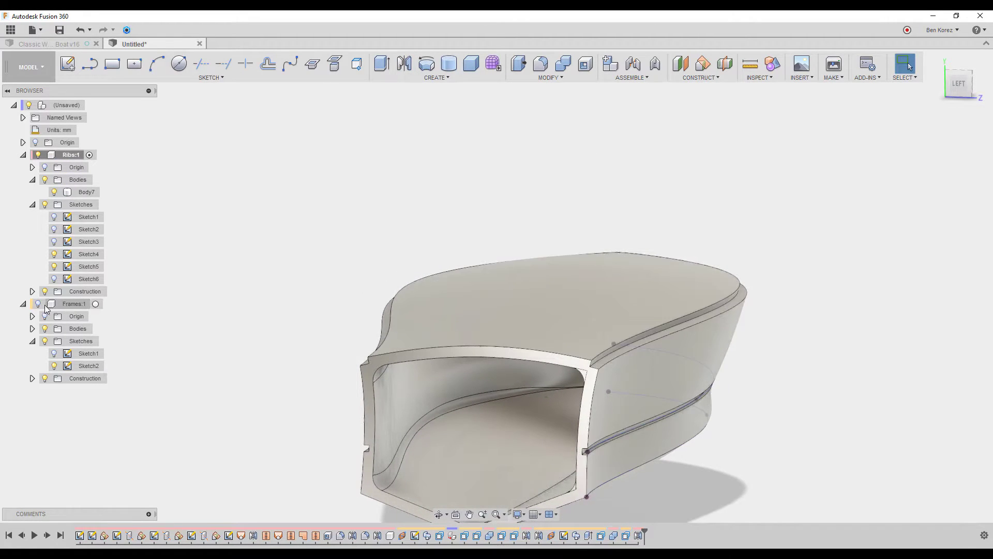
Show and activate the Frames component, and mirror the side strip body across the hull's vertical lengthwise centre plane
left_click(67, 304)
left_click(96, 304)
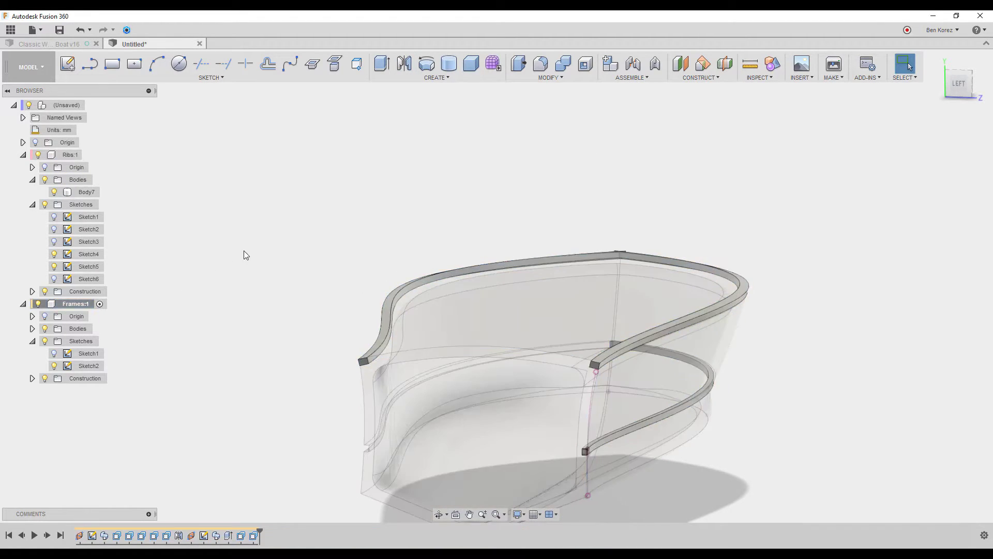
left_click(409, 66)
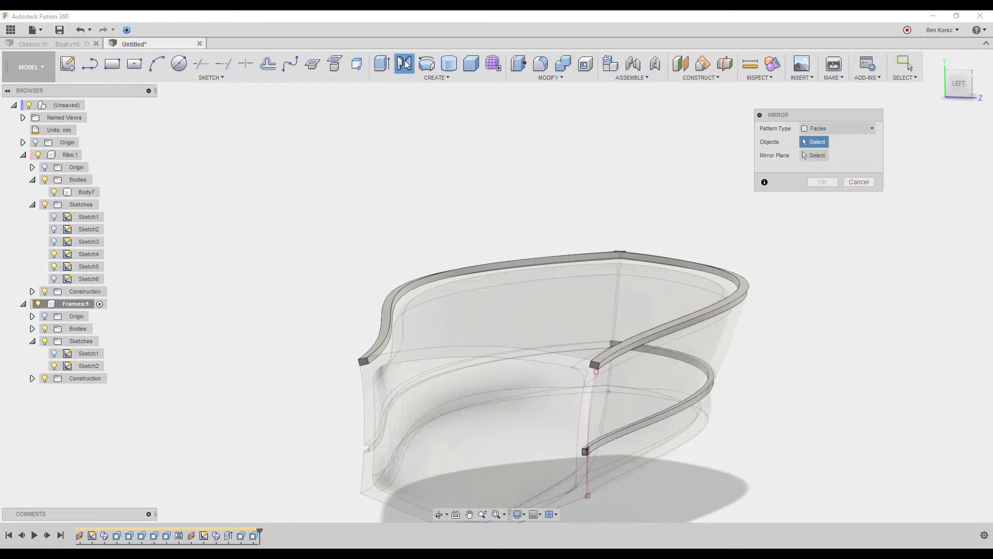
left_click(834, 129)
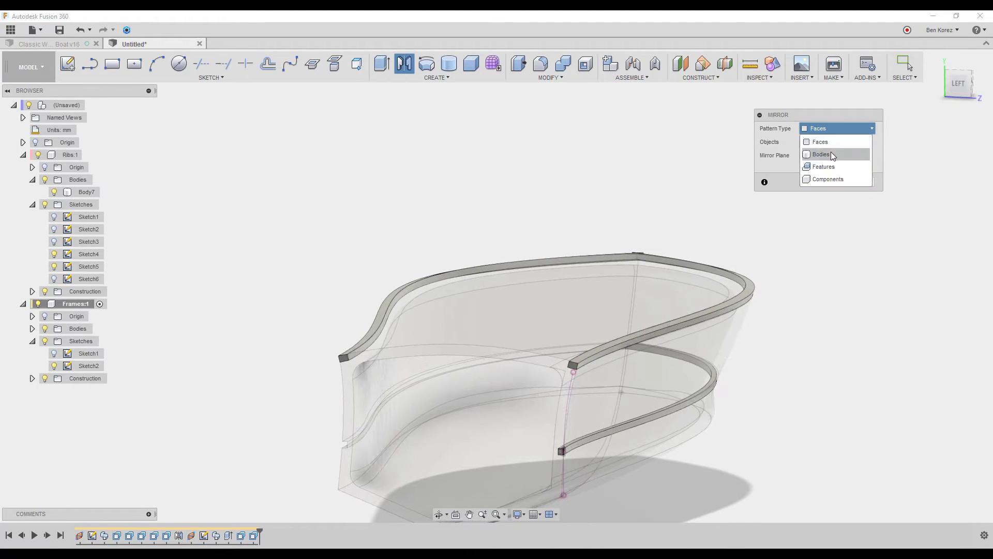
left_click(831, 153)
left_click(691, 401)
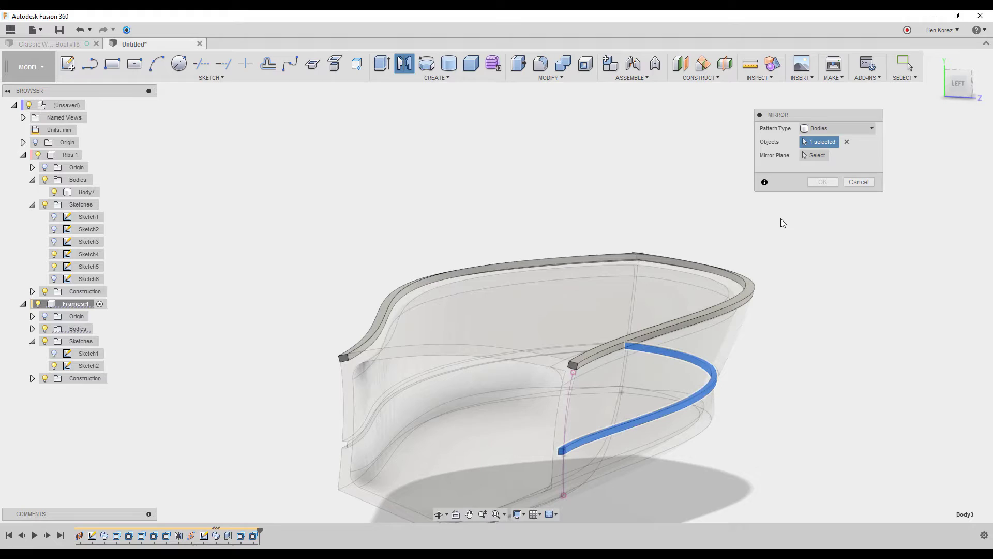
left_click(812, 155)
middle_click_drag(803, 160, 569, 276, "shift")
left_click(570, 277)
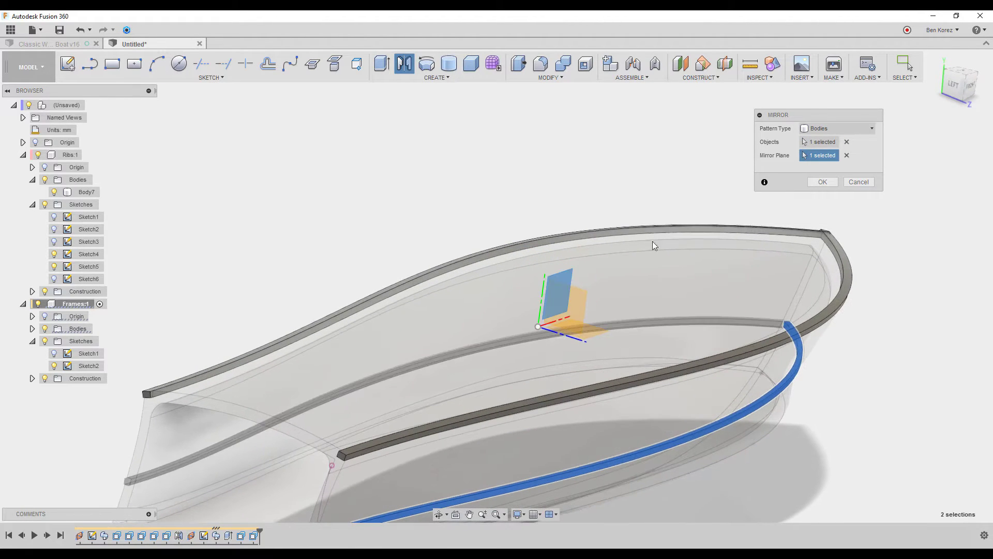
left_click(828, 182)
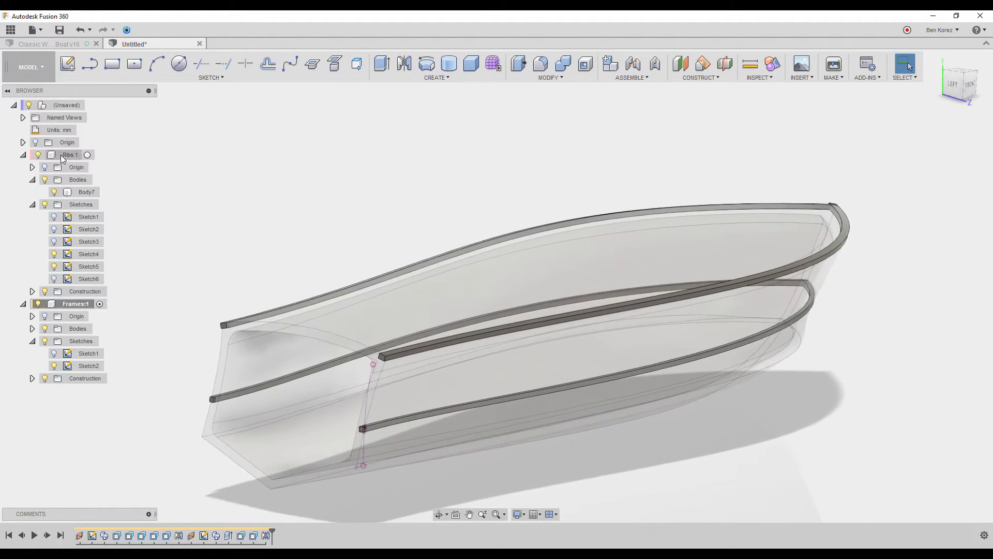
Activate the Ribs component and collapse its Sketches and Bodies folders and the Frames component's Sketches folder
left_click(89, 155)
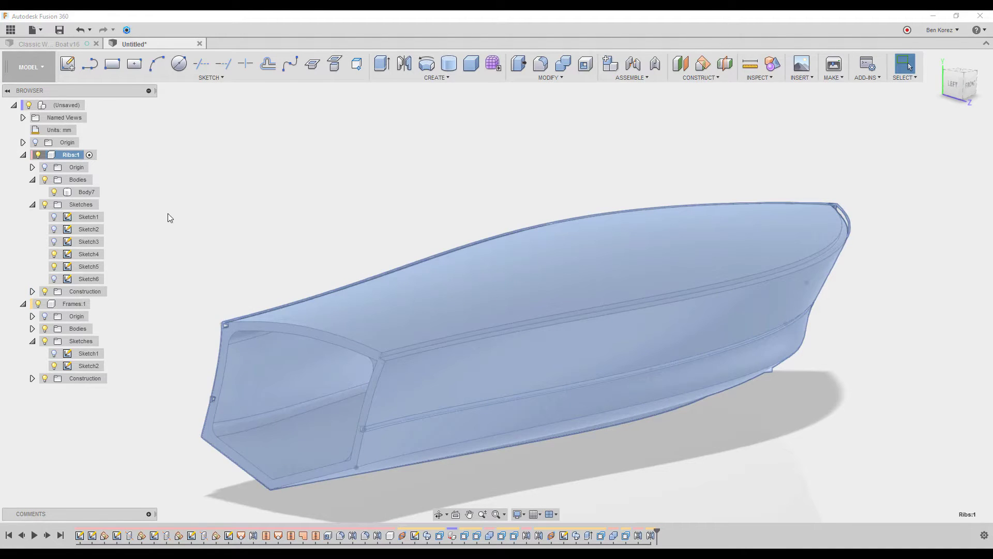
left_click(32, 204)
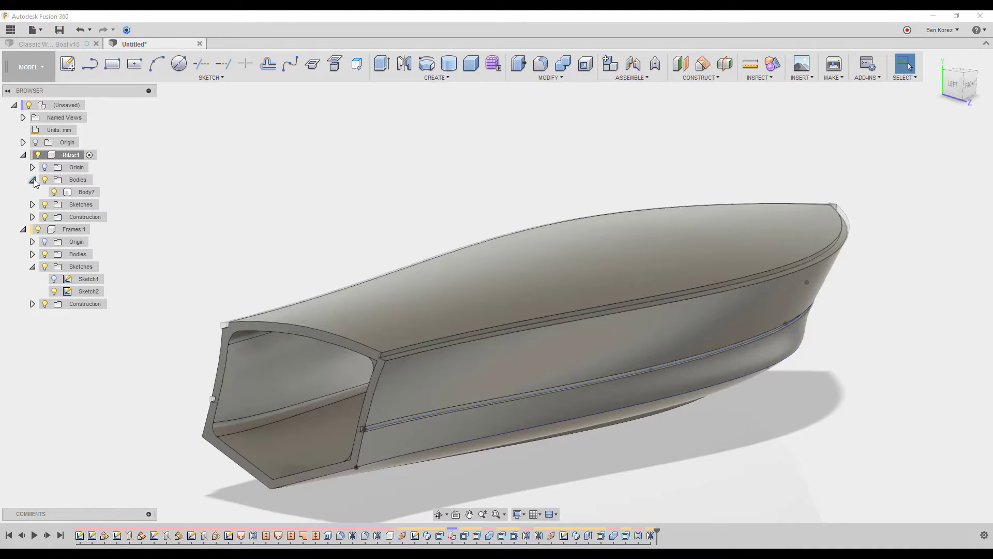
left_click(32, 180)
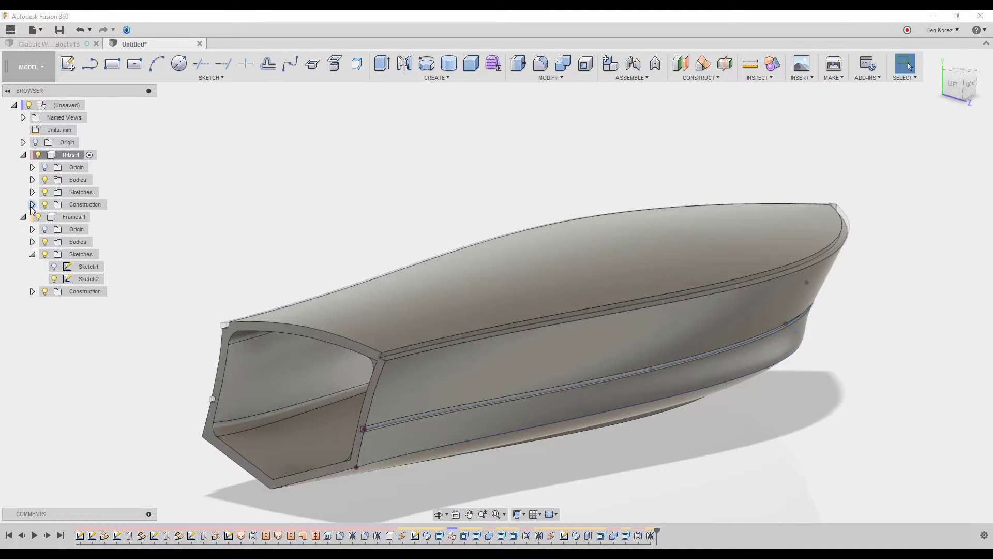
left_click(33, 254)
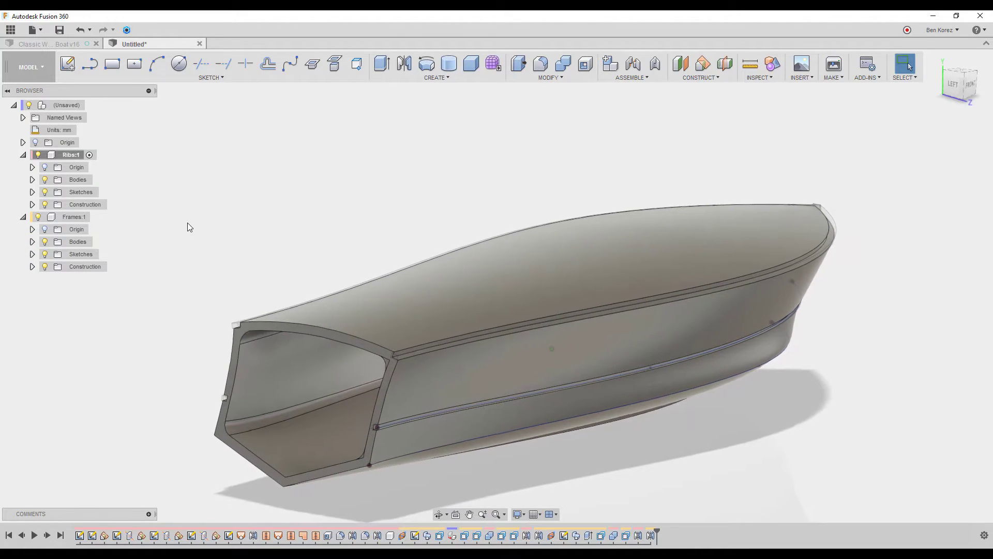
Hide the Frames component and create a new component under the root of the design
left_click(44, 217)
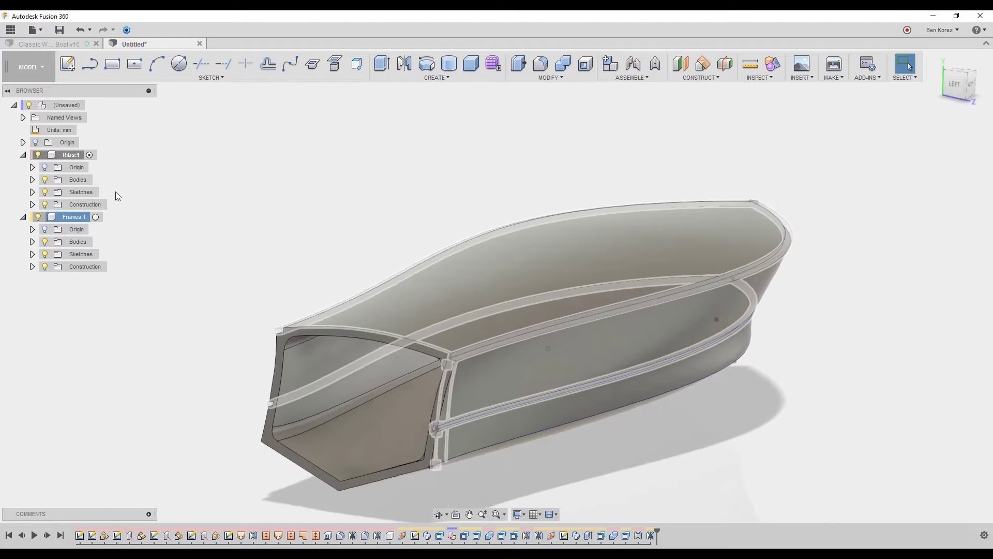
left_click(211, 189)
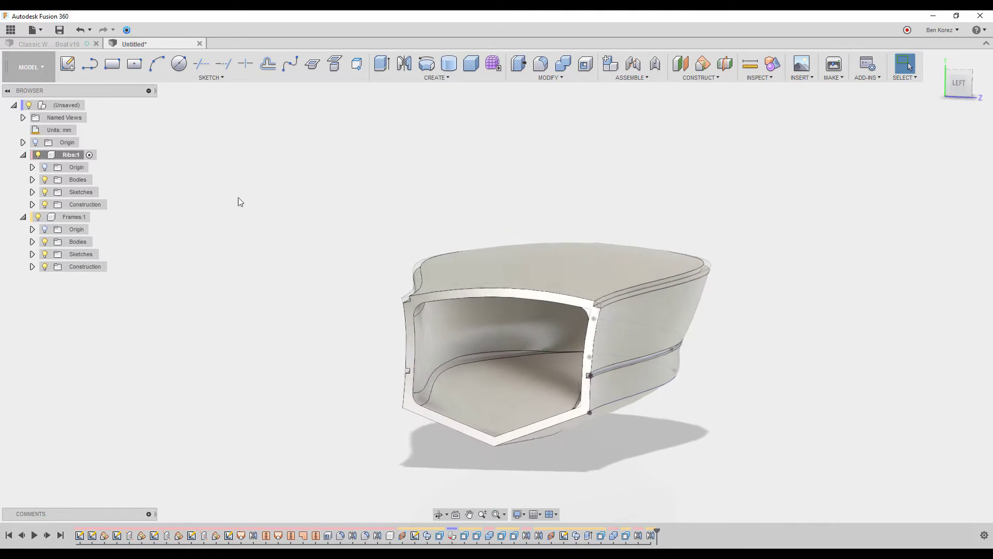
left_click(38, 218)
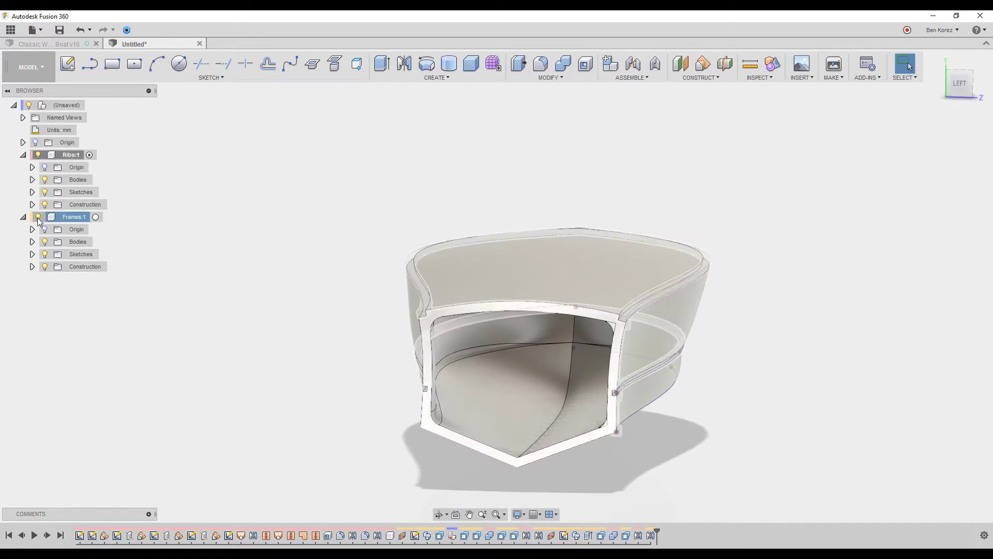
left_click(38, 216)
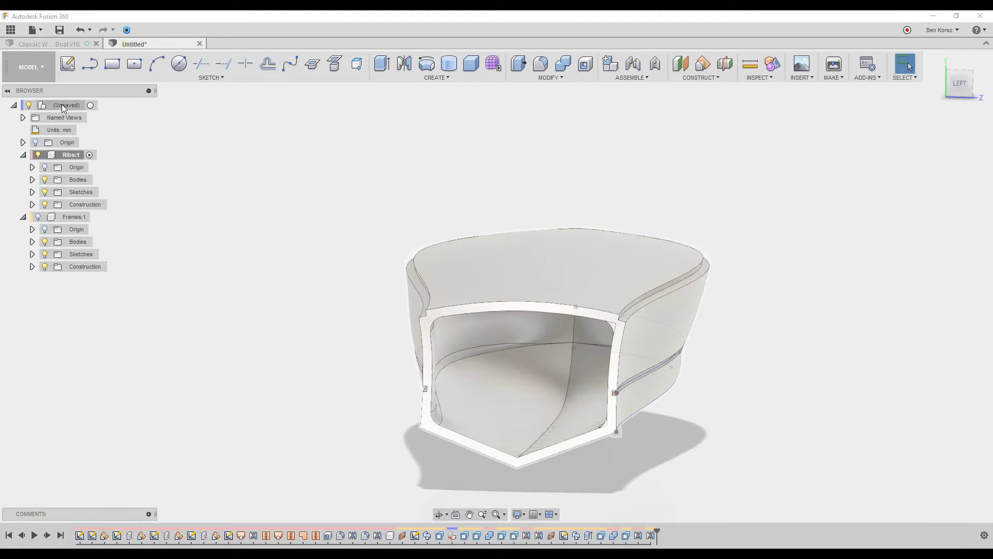
right_click(61, 104)
left_click(100, 122)
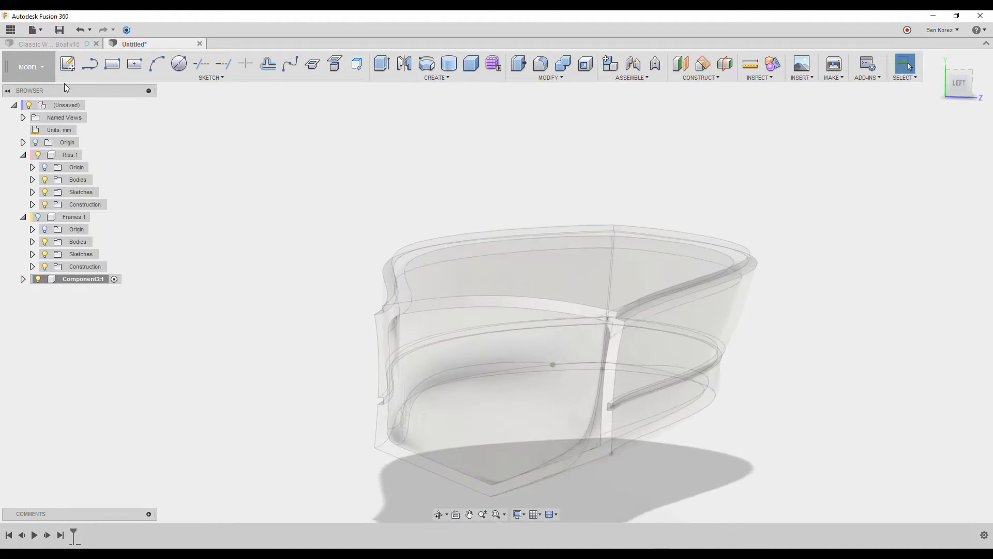
Show Sketch1, Sketch2, Sketch3 and Sketch6 of the Ribs component and switch to the Patch workspace
left_click(32, 192)
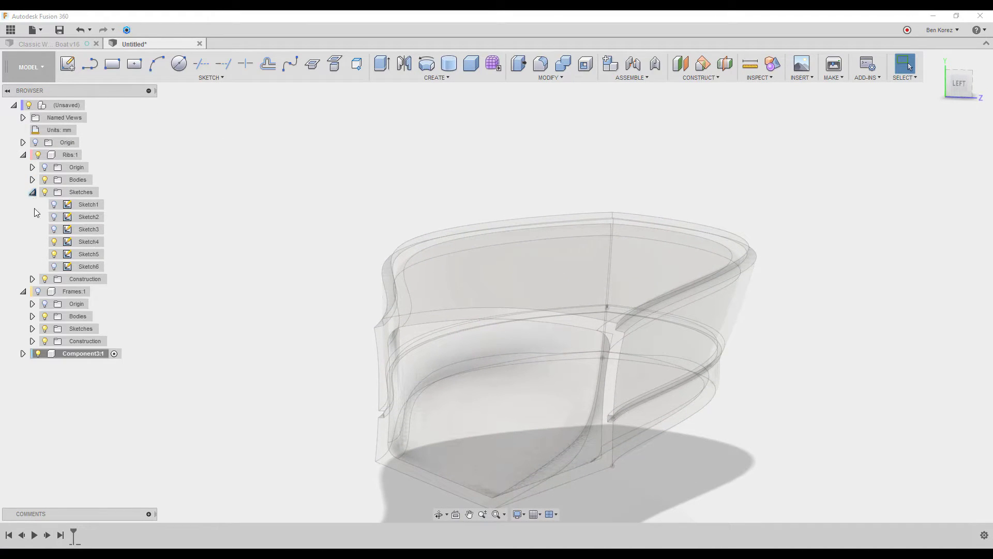
left_click(55, 206)
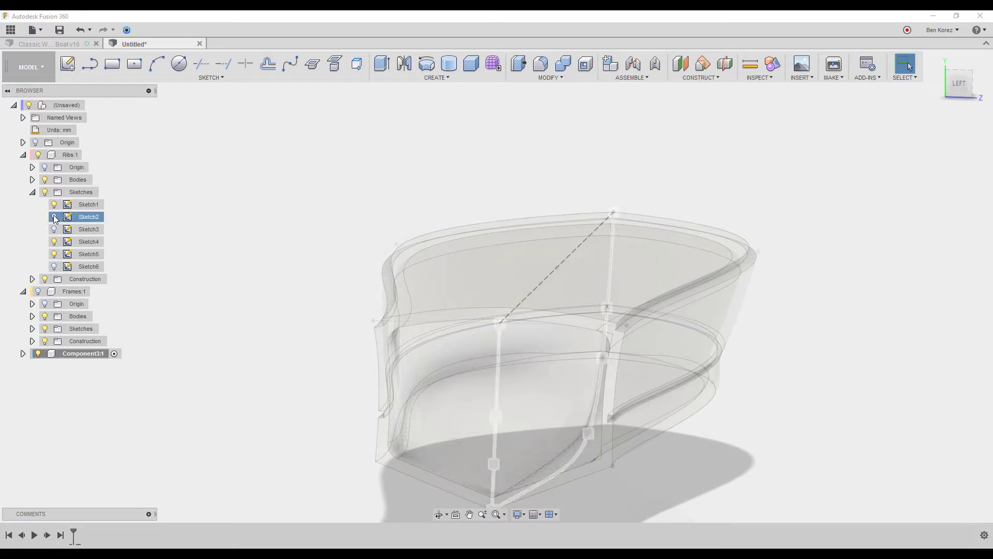
left_click(55, 217)
left_click(54, 229)
left_click(54, 267)
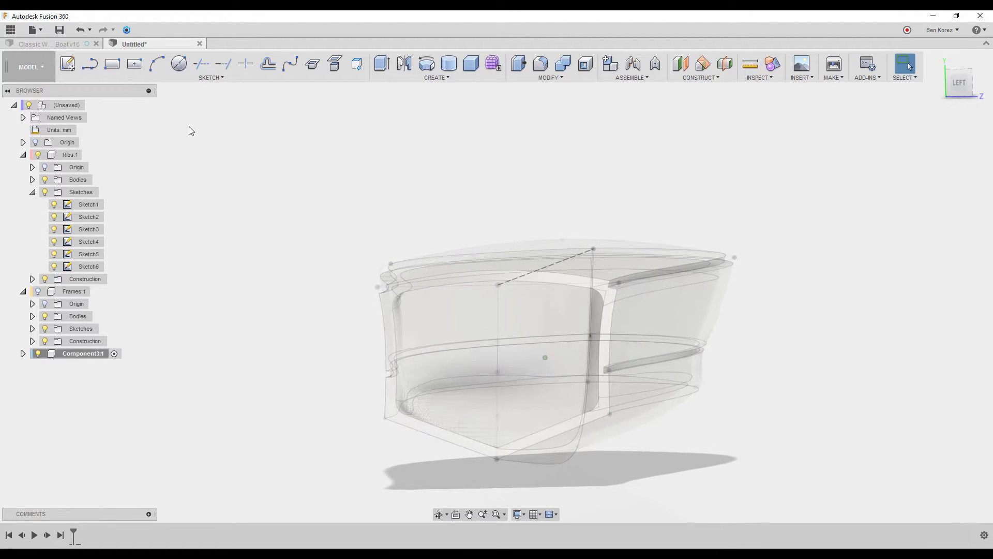
left_click(40, 76)
left_click(28, 106)
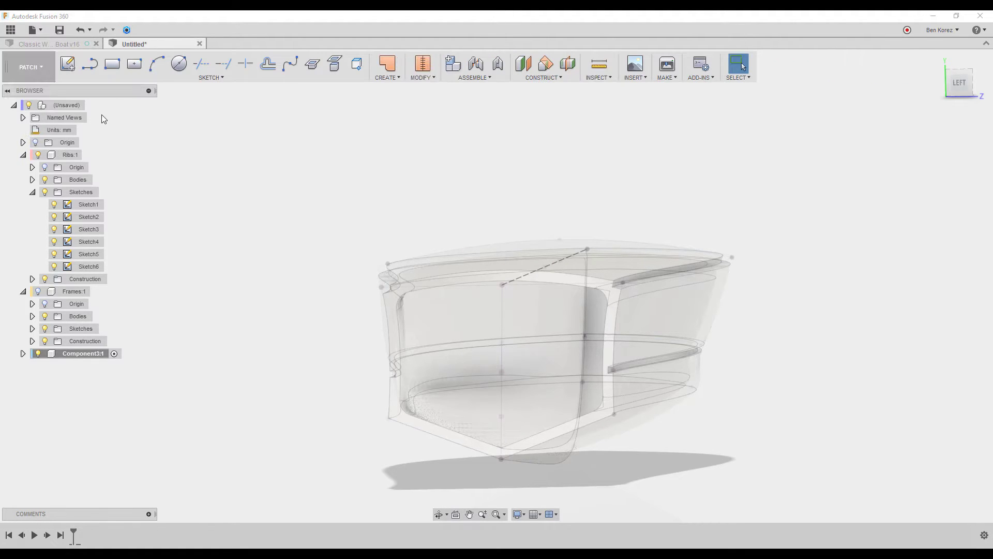
Rename the new component as Skin and hide the Ribs component's bodies, keeping its sketches shown
double_click(80, 352)
type("Skin")
key("Return")
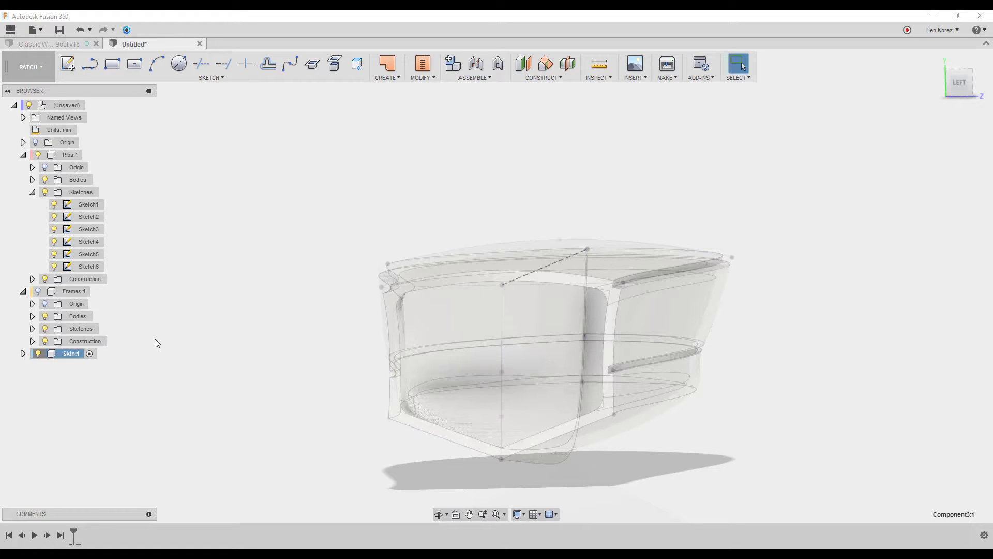
middle_click_drag(327, 234, 255, 229, "shift")
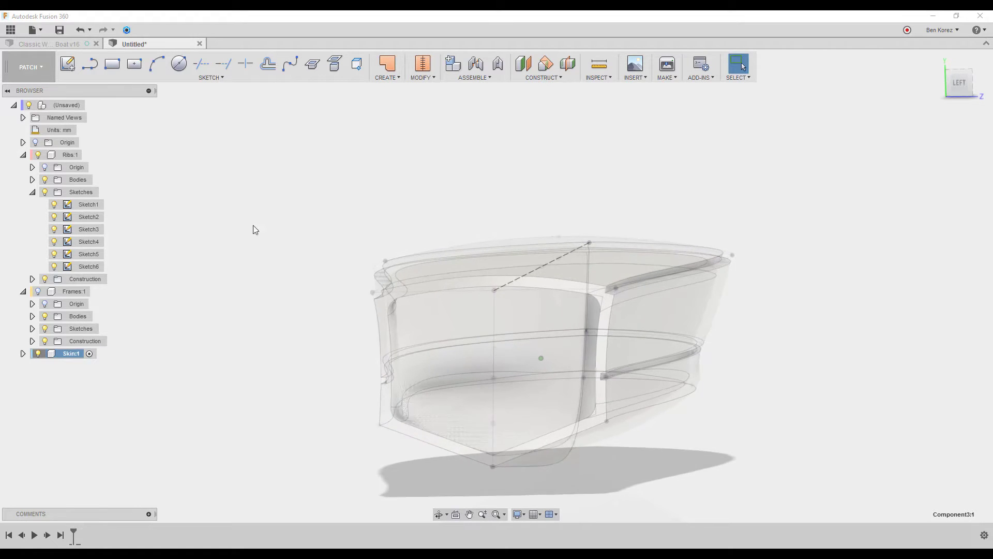
left_click(37, 155)
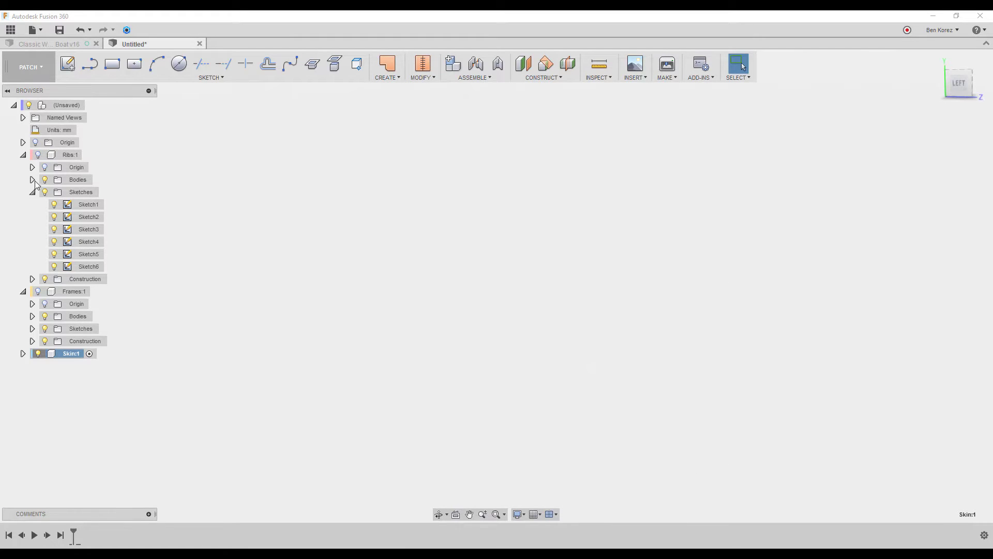
left_click(38, 156)
left_click(45, 179)
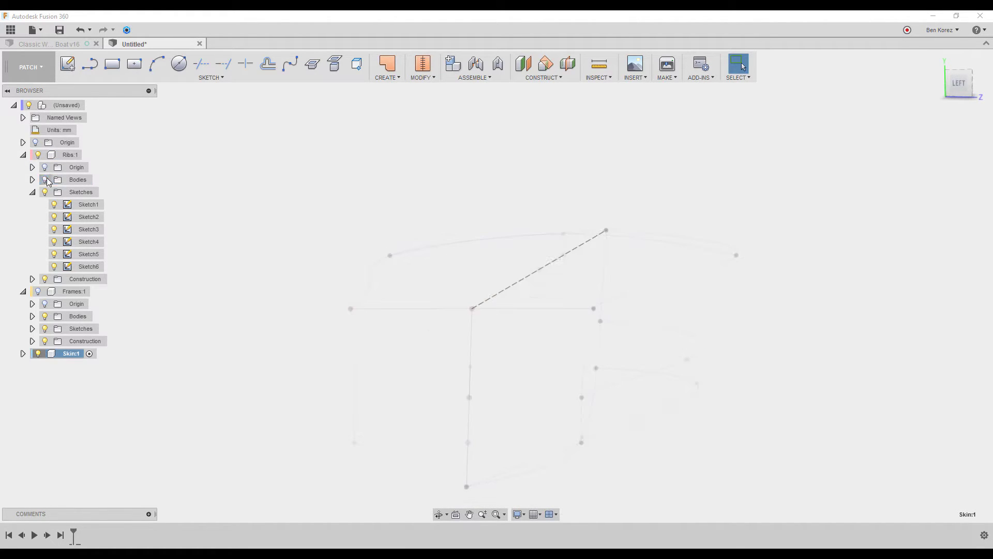
Start a surface loft from the half transom outline, bottom edge included, to the curved keel and bow line as second profile
left_click(388, 77)
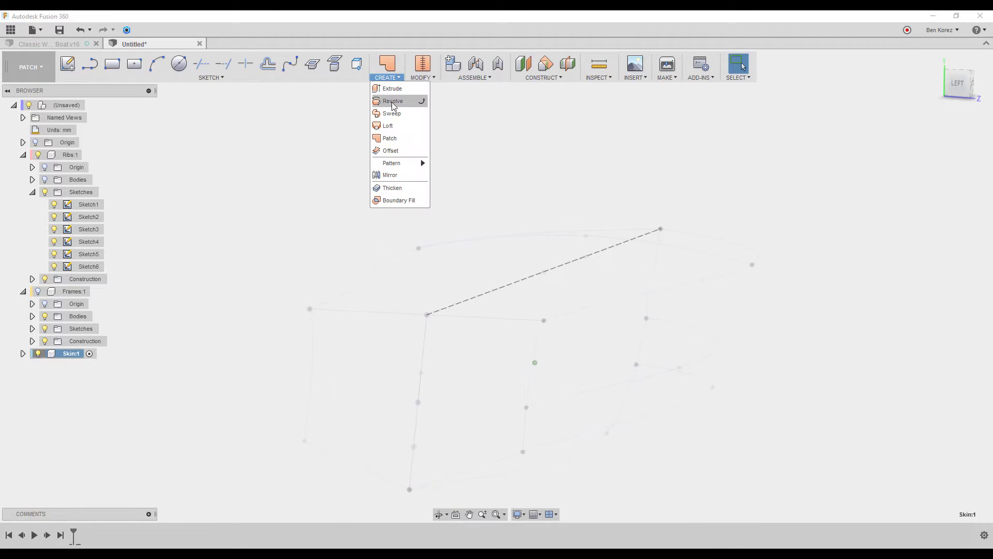
left_click(389, 126)
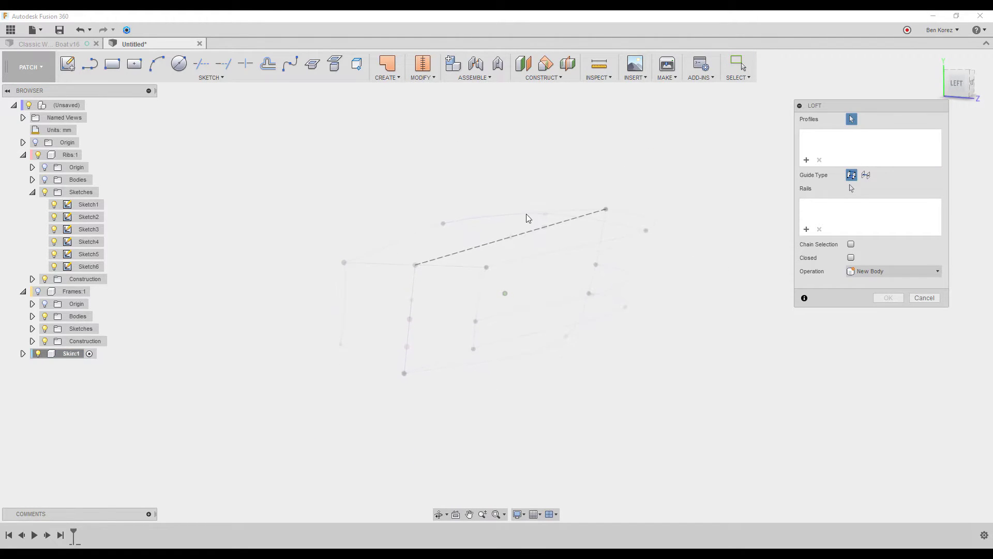
left_click(472, 303)
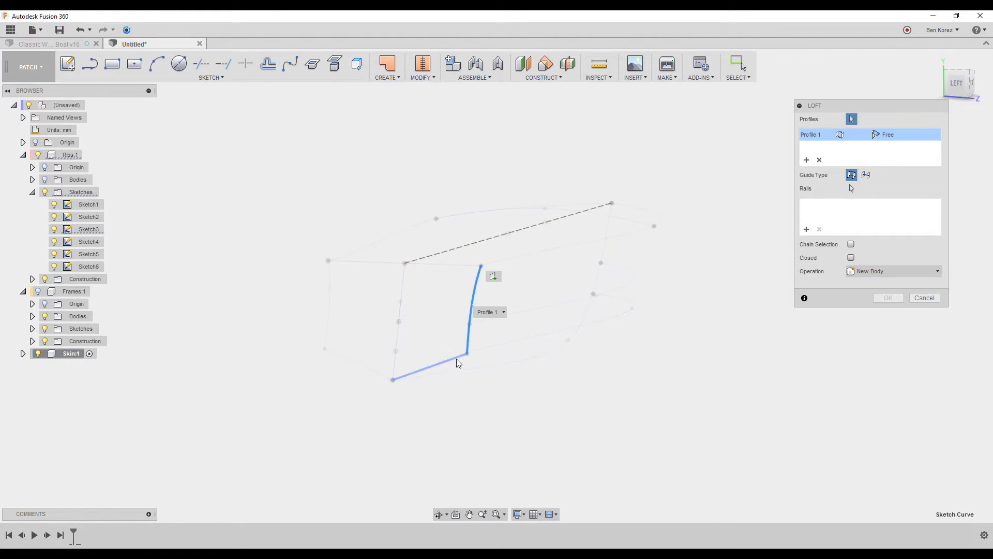
left_click(456, 358)
left_click(851, 189)
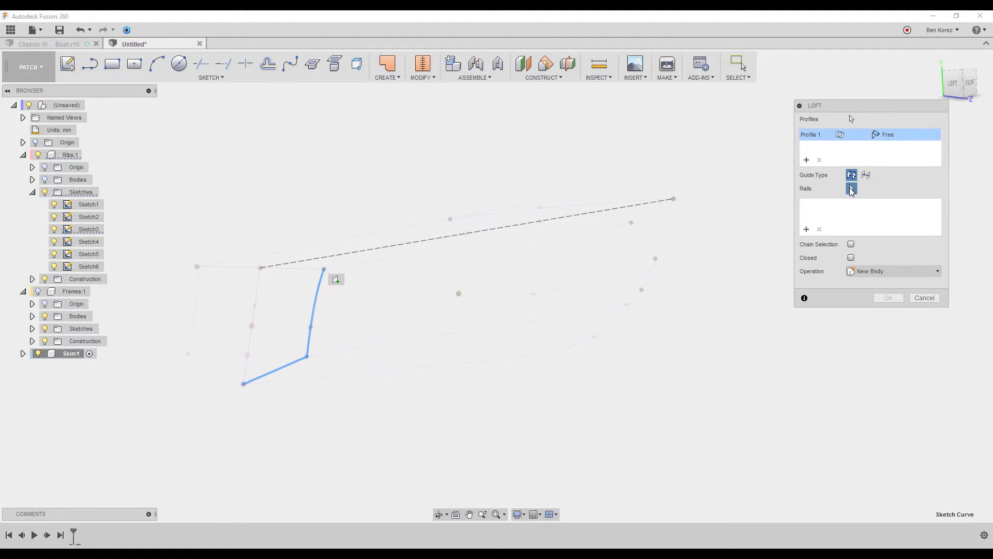
left_click(701, 214)
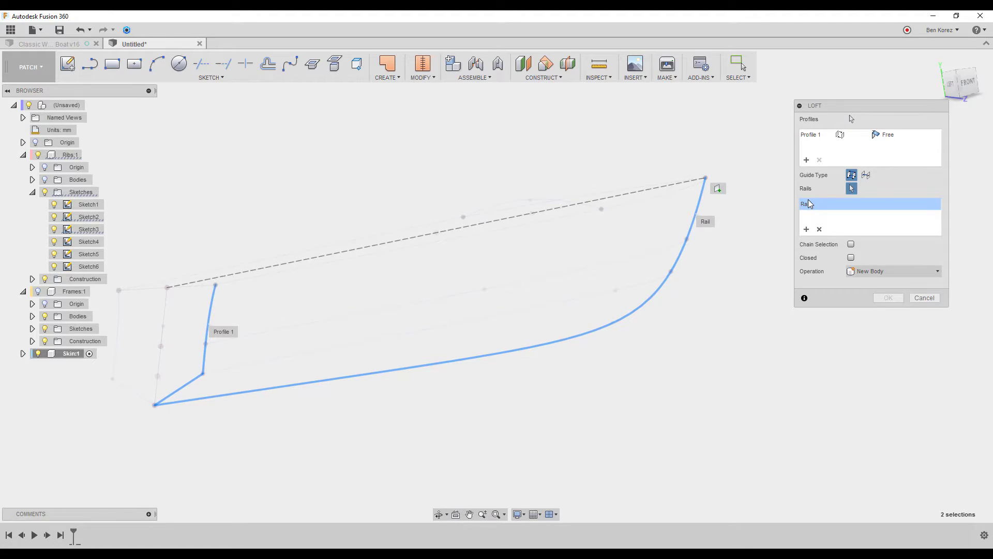
left_click(820, 229)
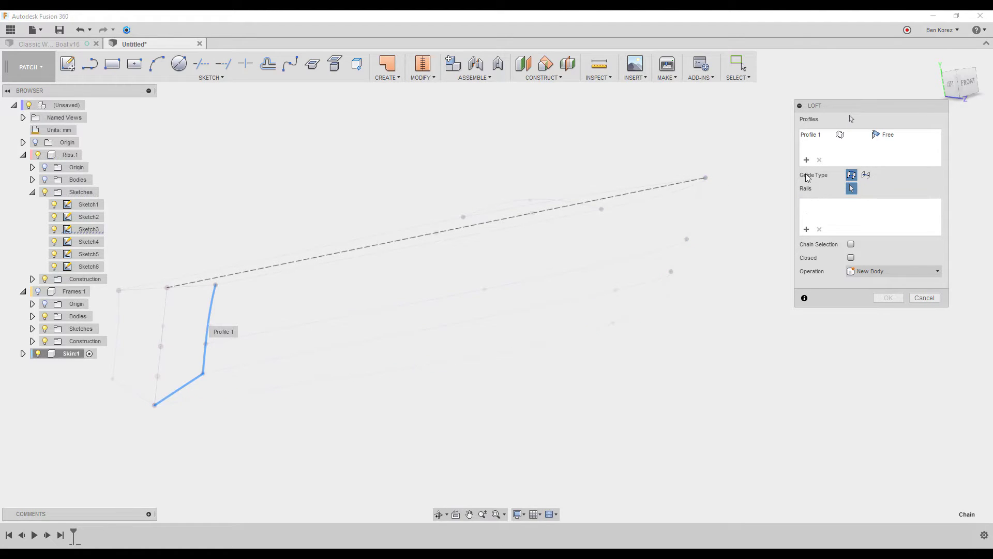
left_click(805, 160)
left_click(695, 218)
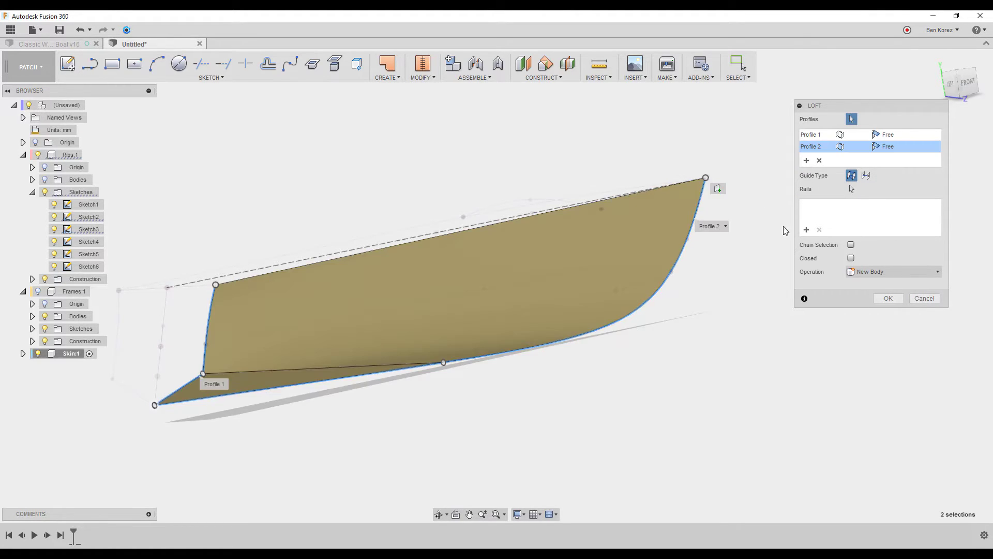
Guide the loft with the lower chine curve and the upper sheer curve as rails, and create it as a new body
left_click(807, 230)
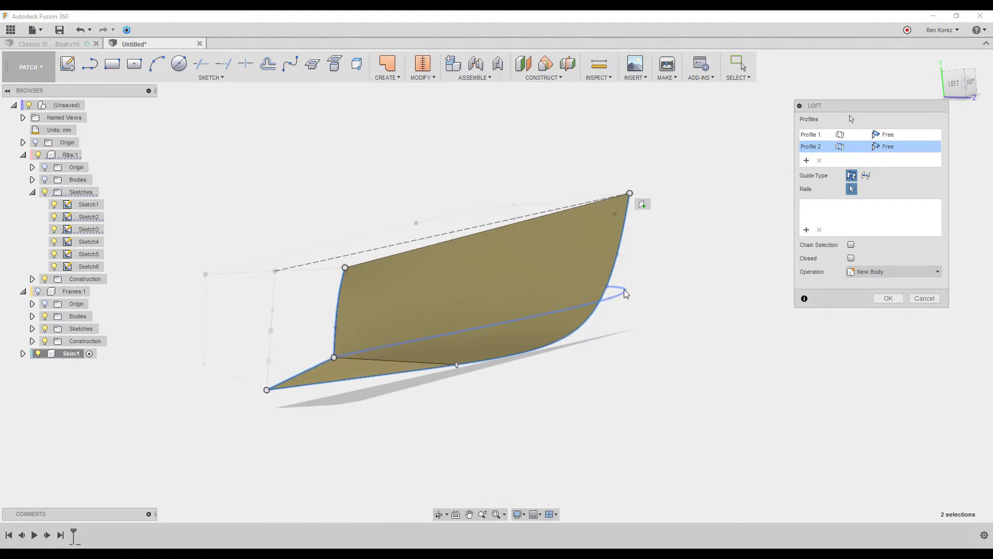
left_click(625, 293)
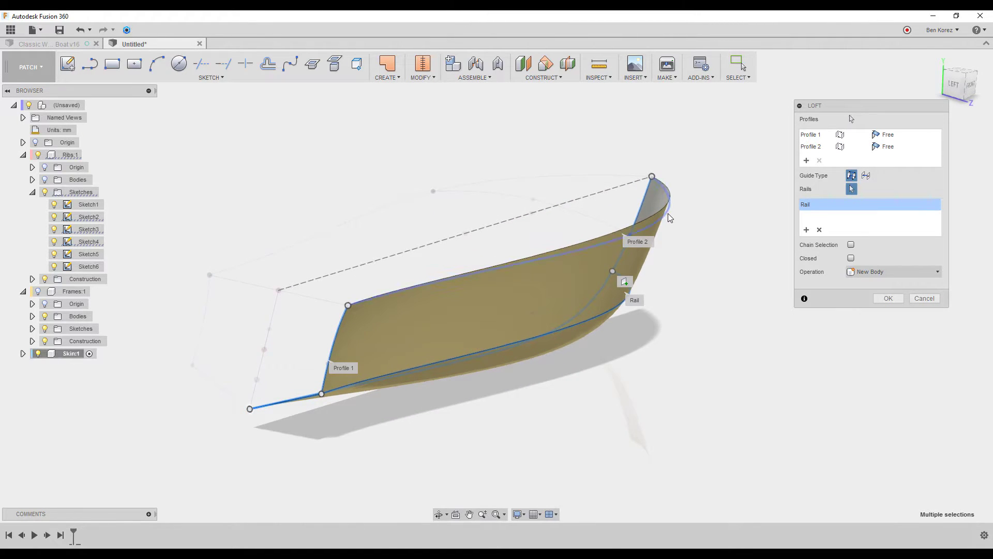
left_click(669, 214)
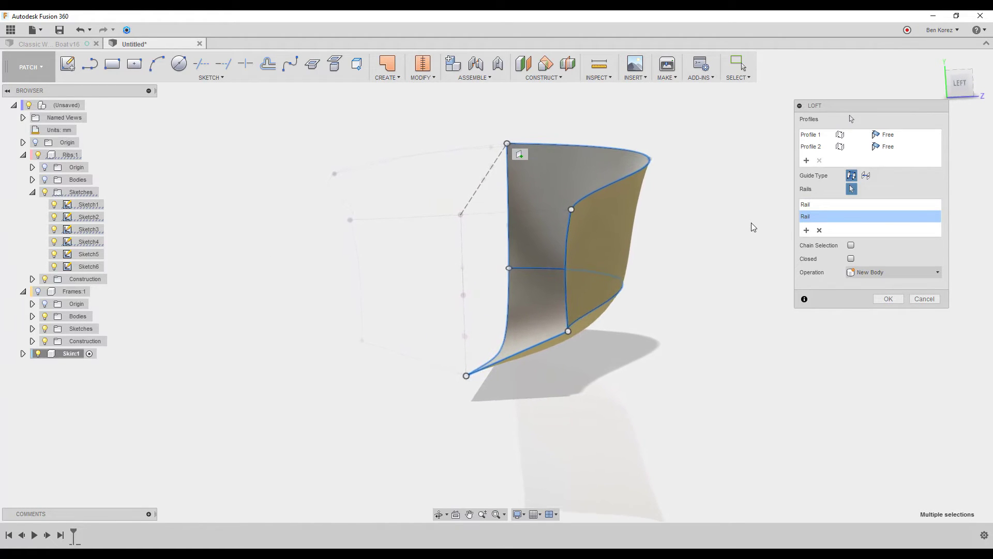
left_click(887, 300)
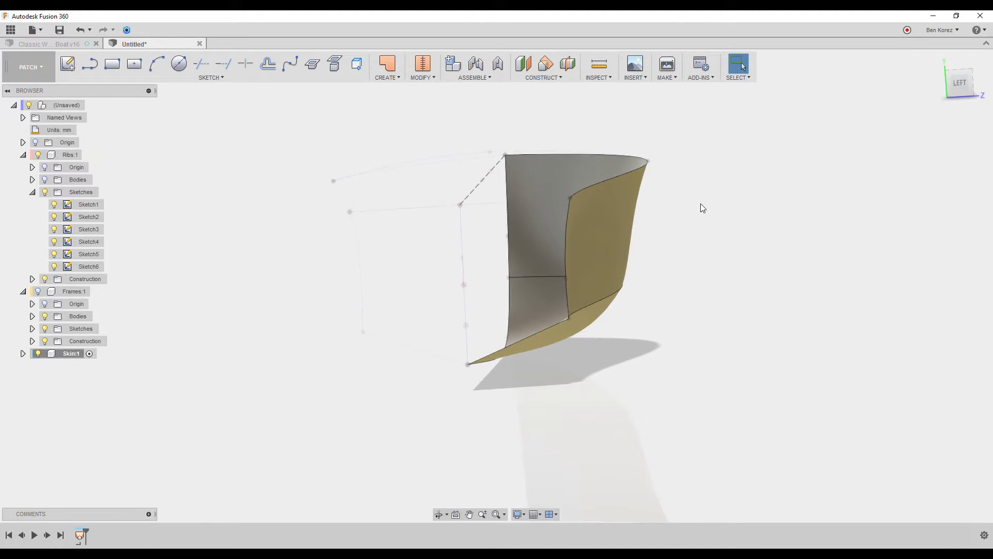
Expand the Skin component's bodies and temporarily show the Ribs bodies to compare the lofted surface with the ribs
left_click(23, 354)
left_click(32, 379)
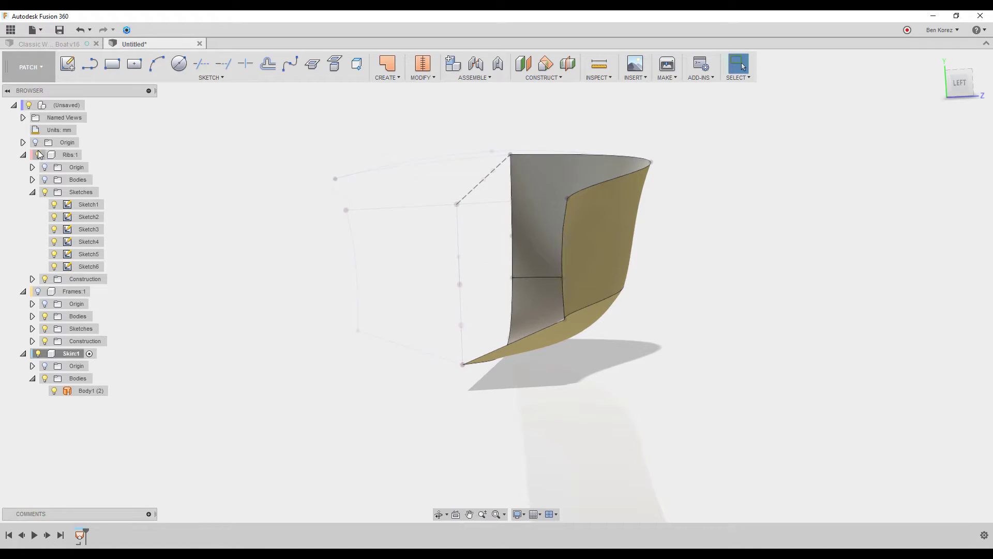
left_click(45, 180)
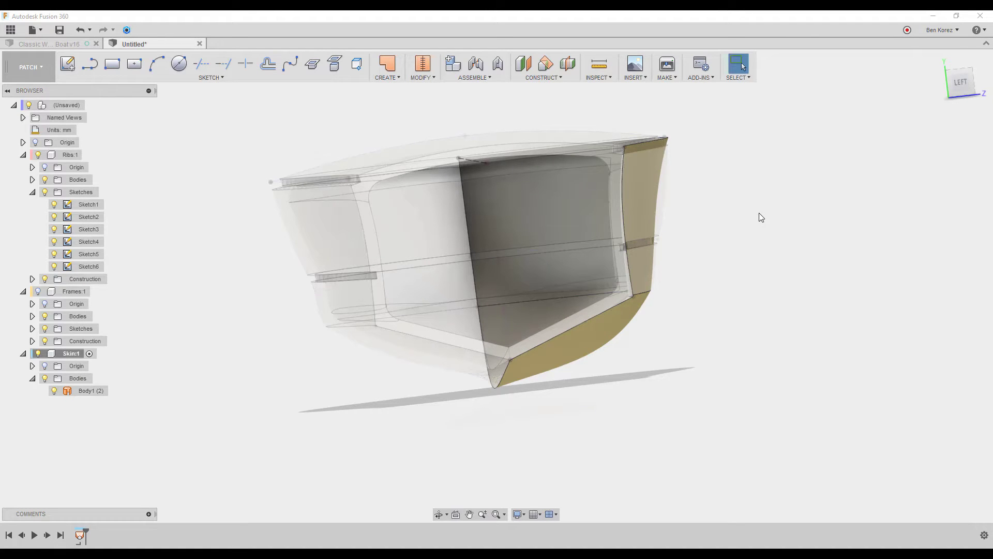
left_click(45, 180)
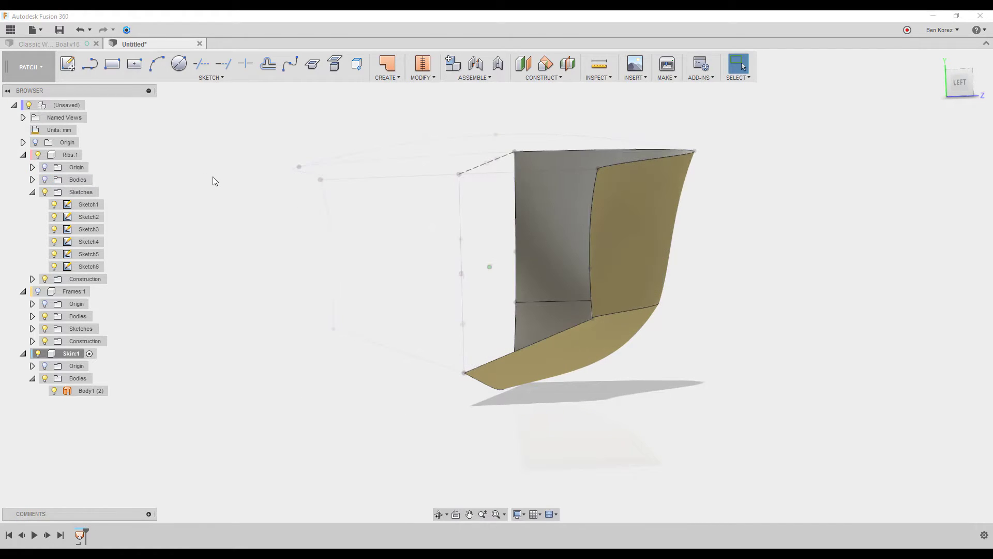
Try to thicken both faces of the lofted skin together by 5 mm in the One Side direction, and clear the face selection
left_click(389, 77)
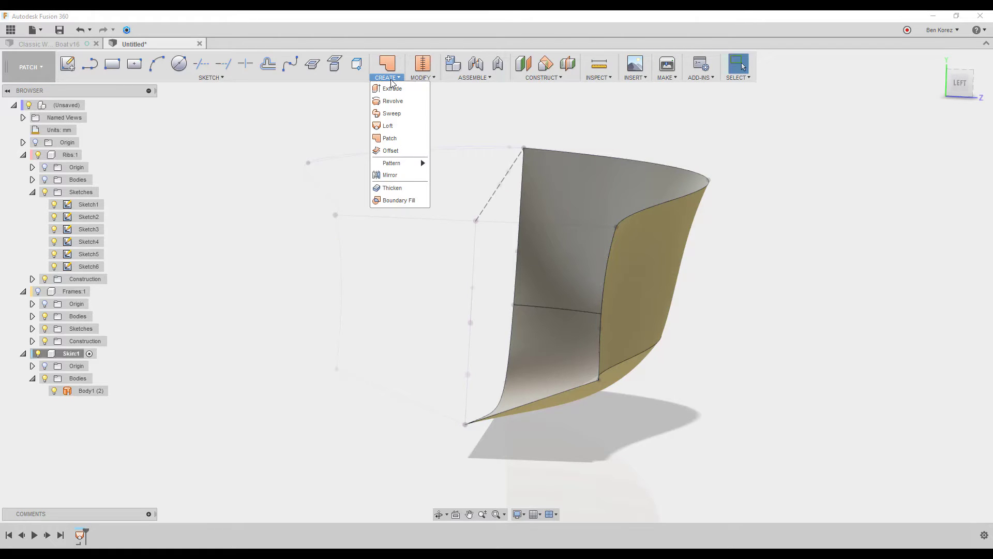
left_click(392, 188)
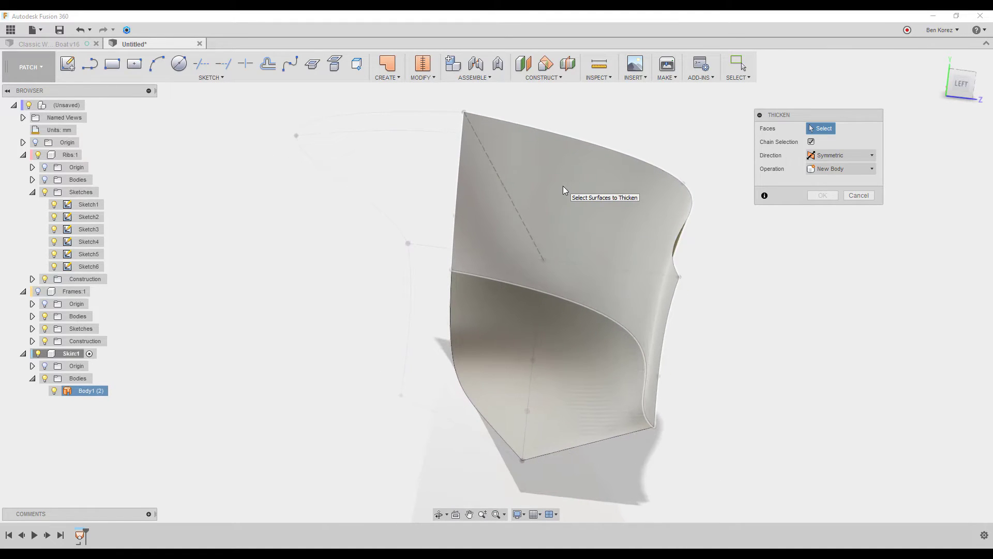
left_click(841, 155)
left_click(833, 164)
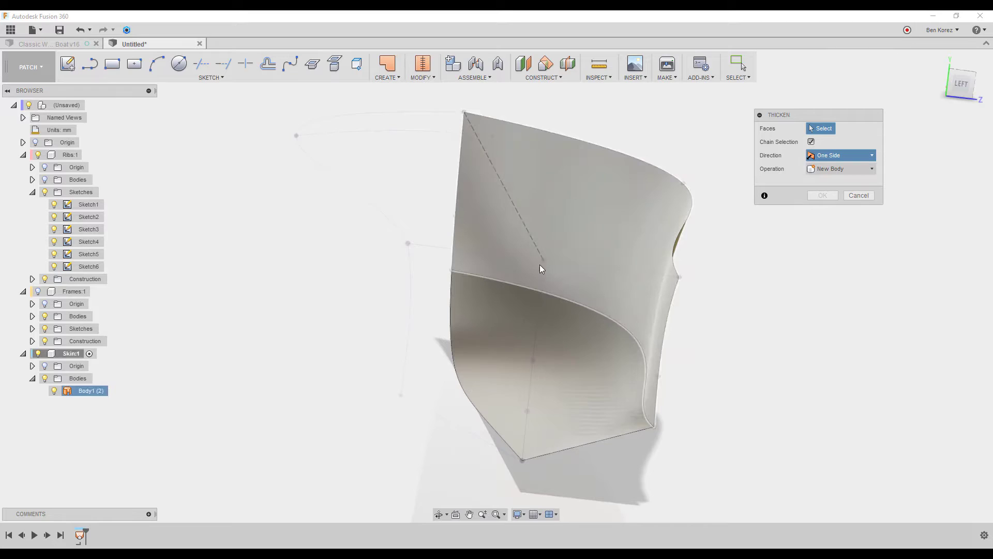
left_click(589, 253)
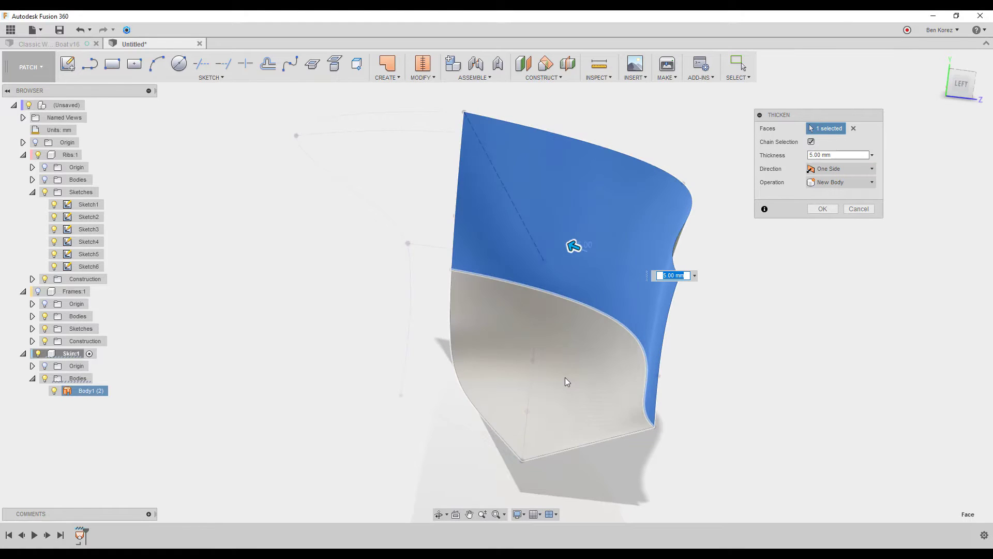
left_click(565, 377)
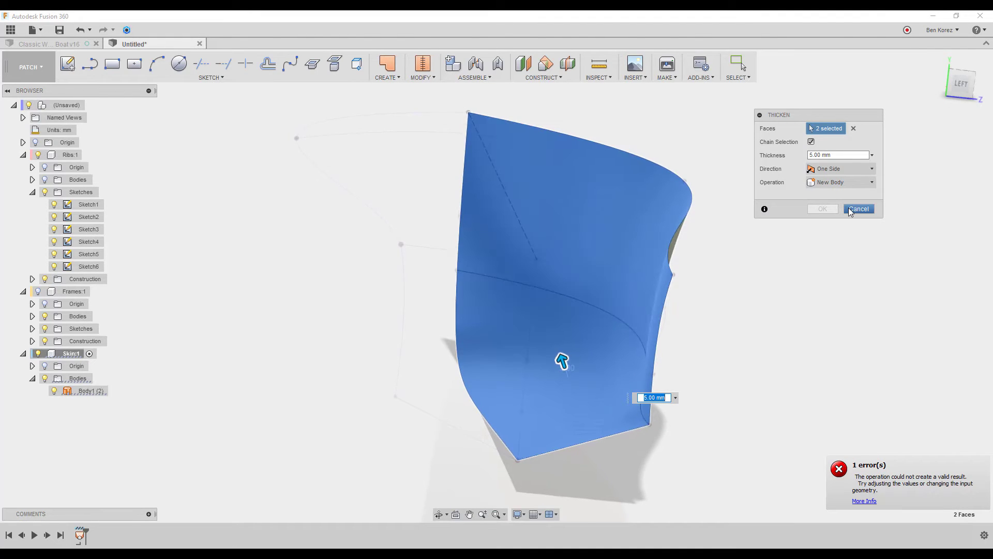
left_click(855, 131)
Thicken only the upper side face of the lofted skin by 5 mm on one side as a new body
left_click(625, 234)
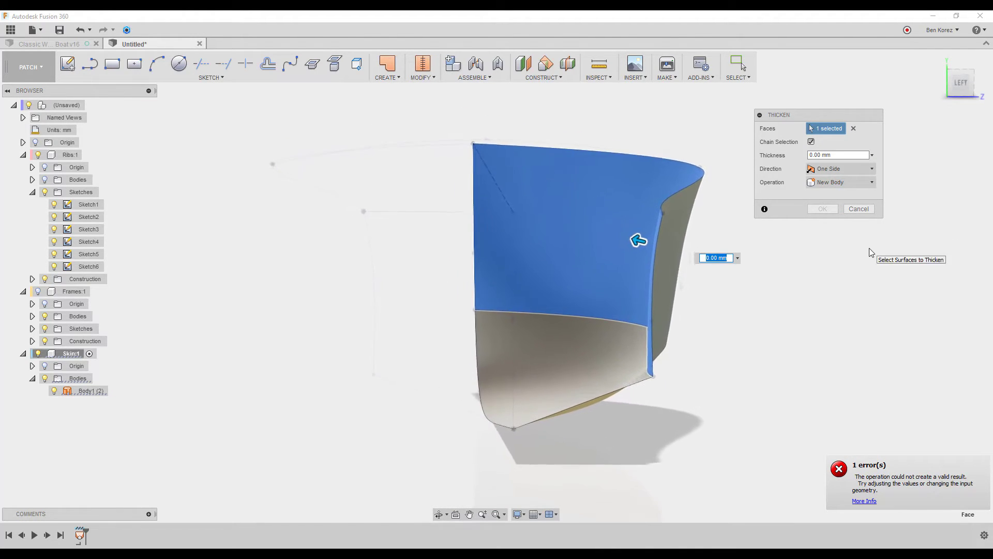
type("5")
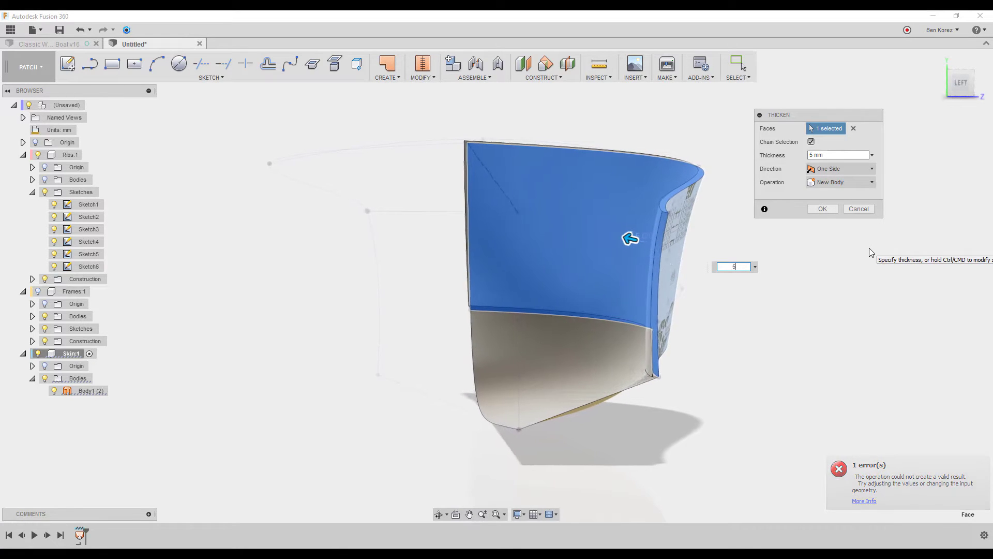
left_click(828, 209)
Show the lofted surface body again and thicken its bottom face by 5 mm on one side as a new body
right_click(780, 215)
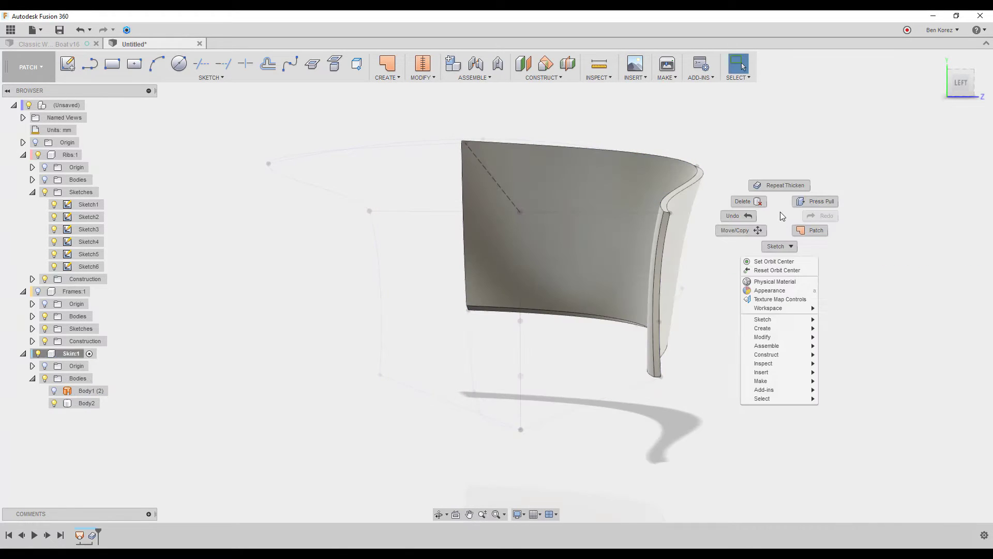
left_click(783, 186)
left_click(54, 391)
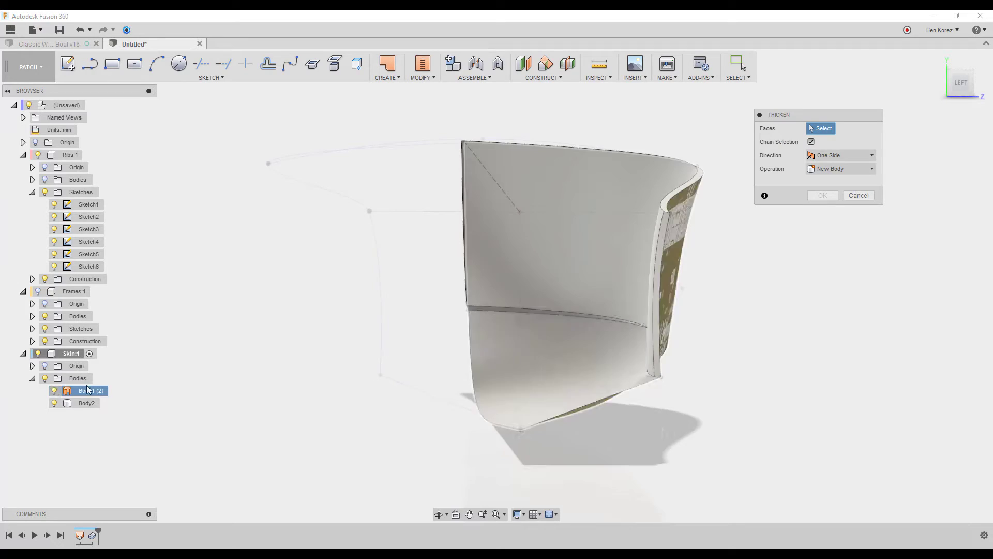
middle_click_drag(565, 393, 579, 405, "shift")
left_click(590, 379)
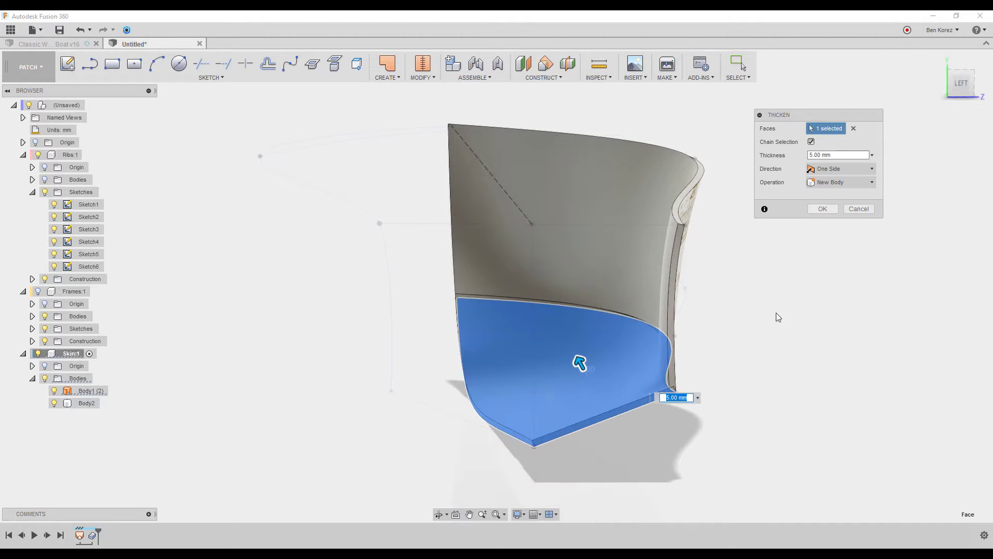
left_click(824, 209)
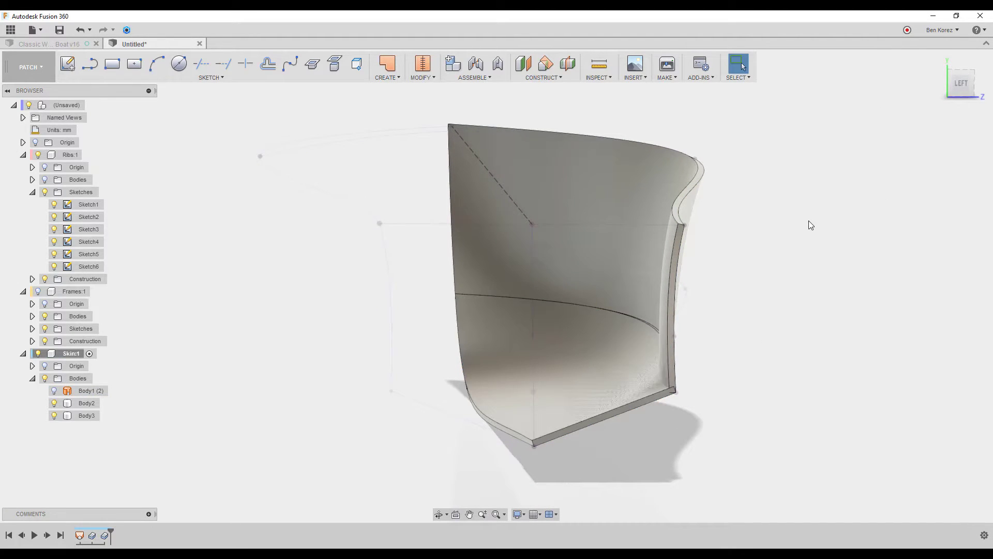
middle_click_drag(809, 220, 808, 220, "shift")
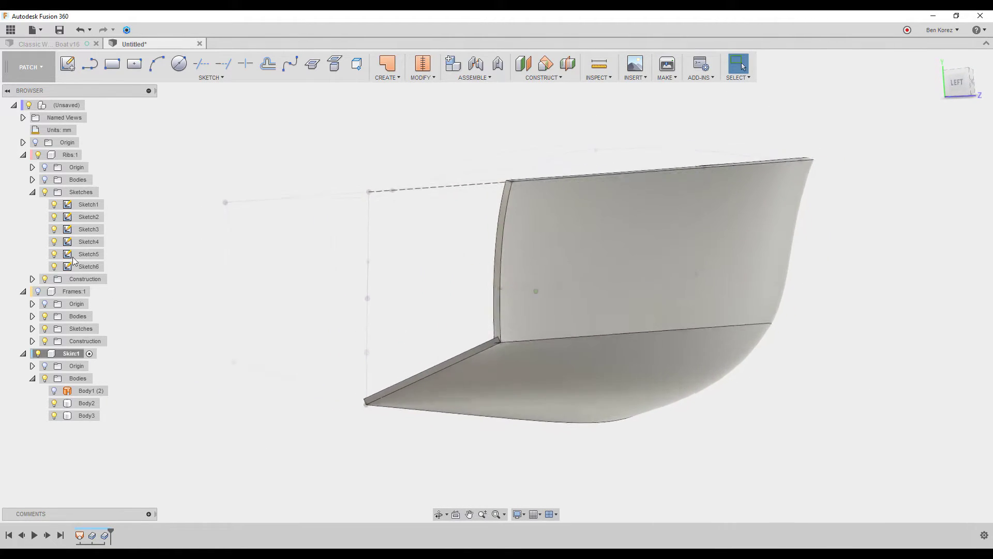
Switch to the Model workspace and combine the side and bottom skin bodies with the Join operation, keeping the tool body
left_click(26, 71)
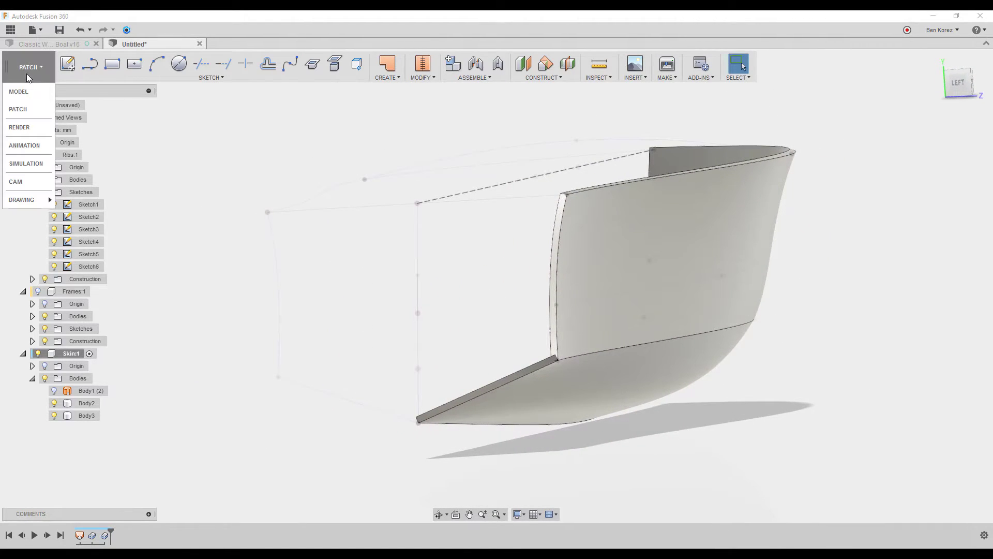
left_click(27, 103)
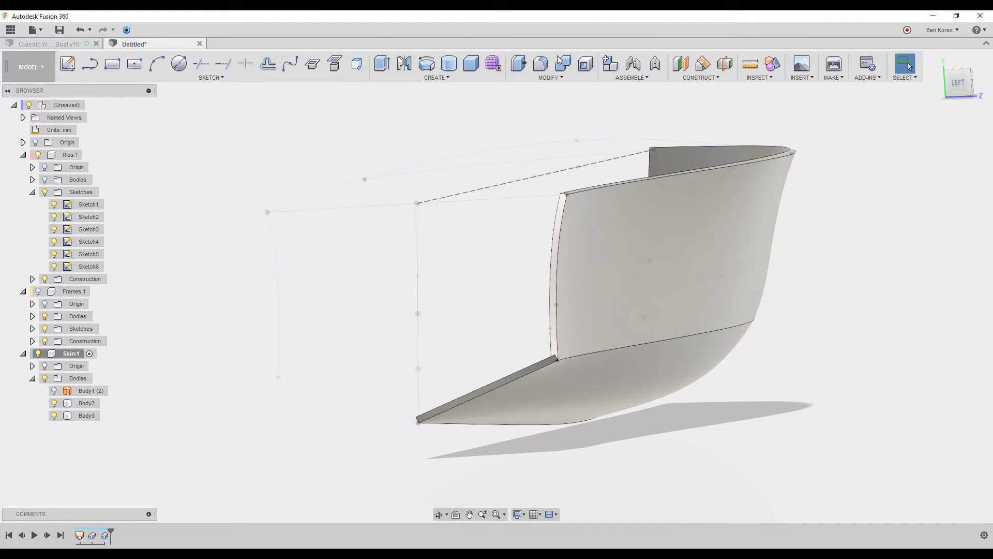
left_click(563, 63)
left_click(649, 337)
left_click(591, 390)
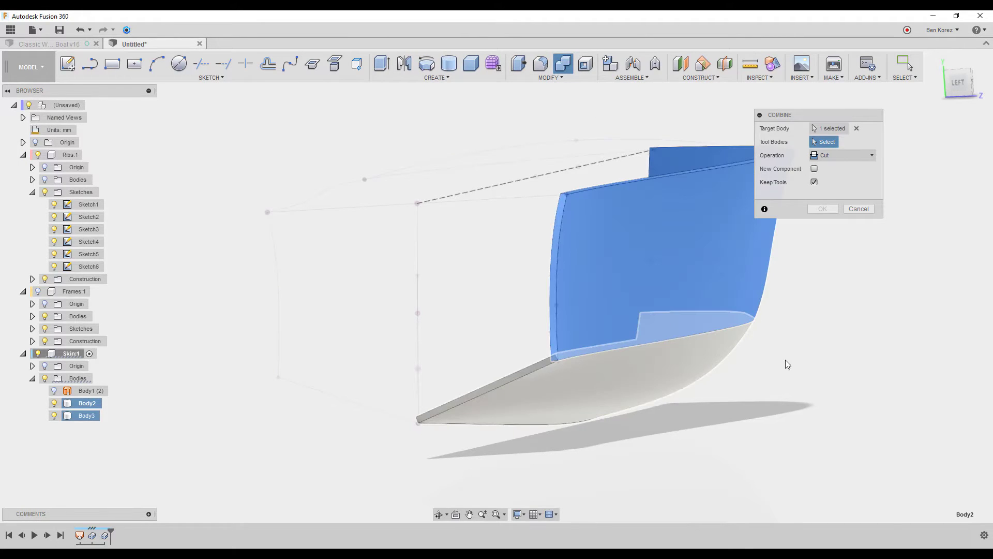
left_click(847, 155)
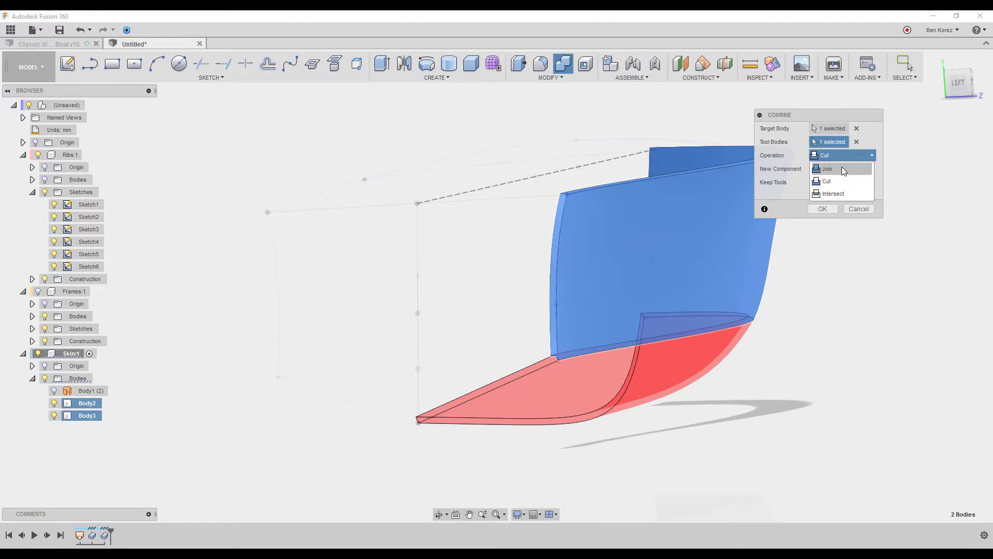
left_click(842, 167)
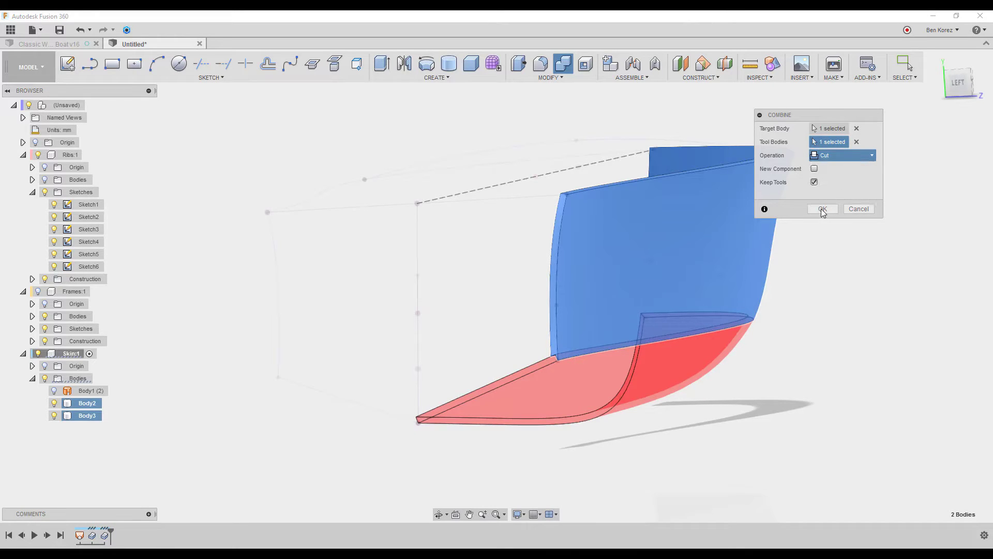
left_click(822, 209)
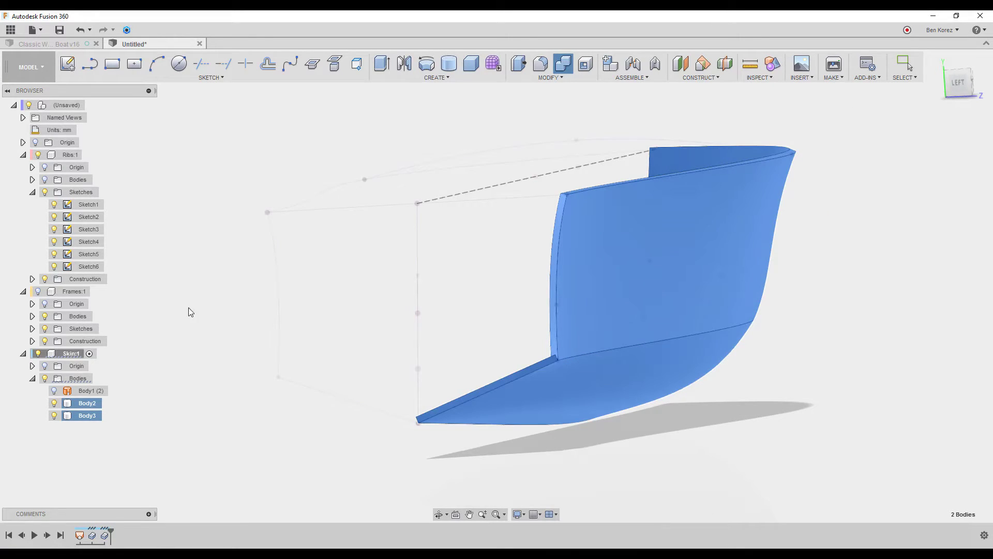
Try to mirror the combined skin body across the vertical plane along the boat's centreline, and undo the mirror
left_click(37, 69)
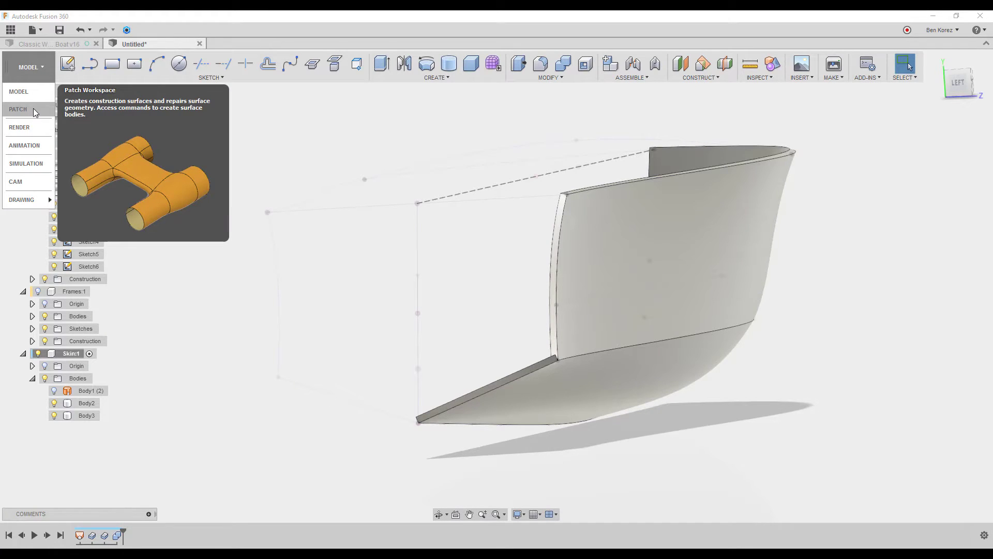
left_click(327, 110)
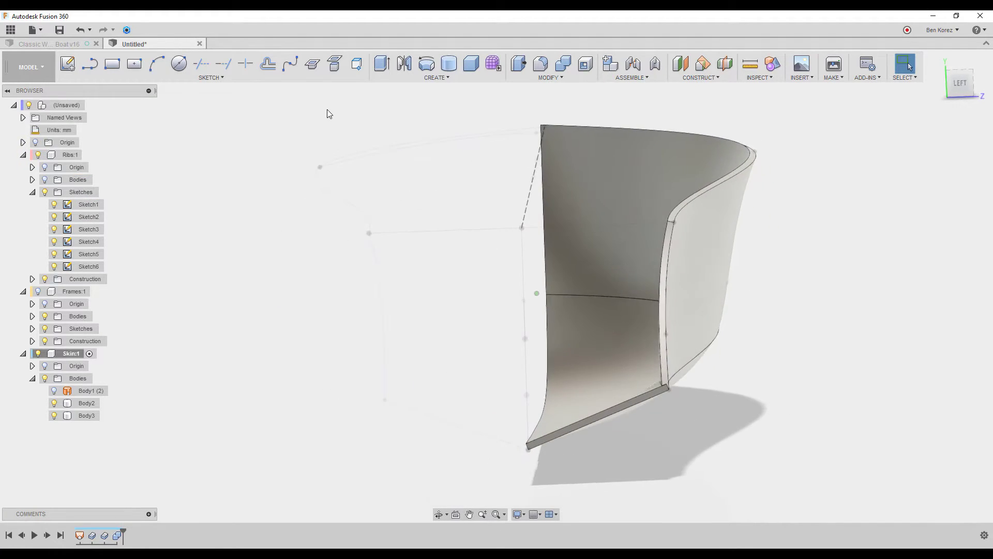
left_click(404, 63)
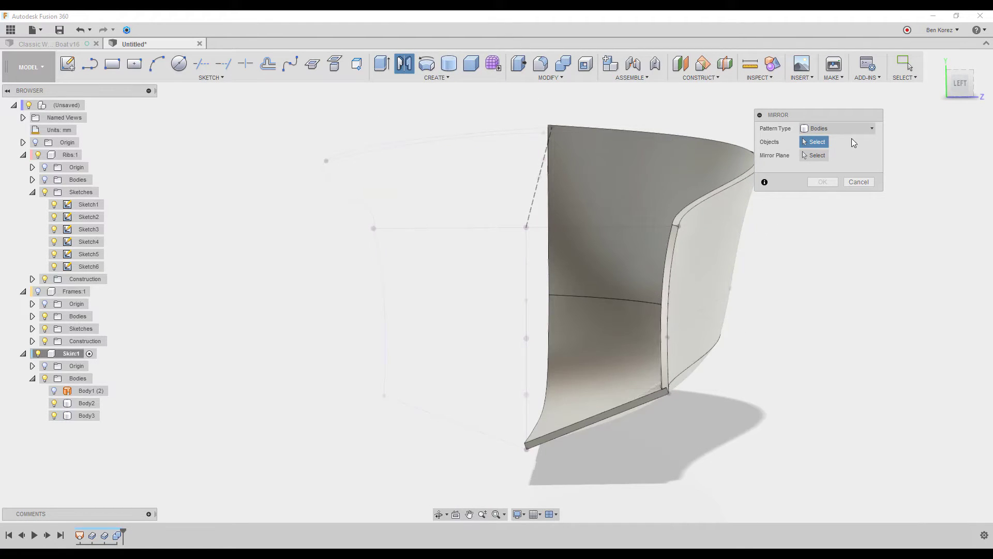
left_click(689, 293)
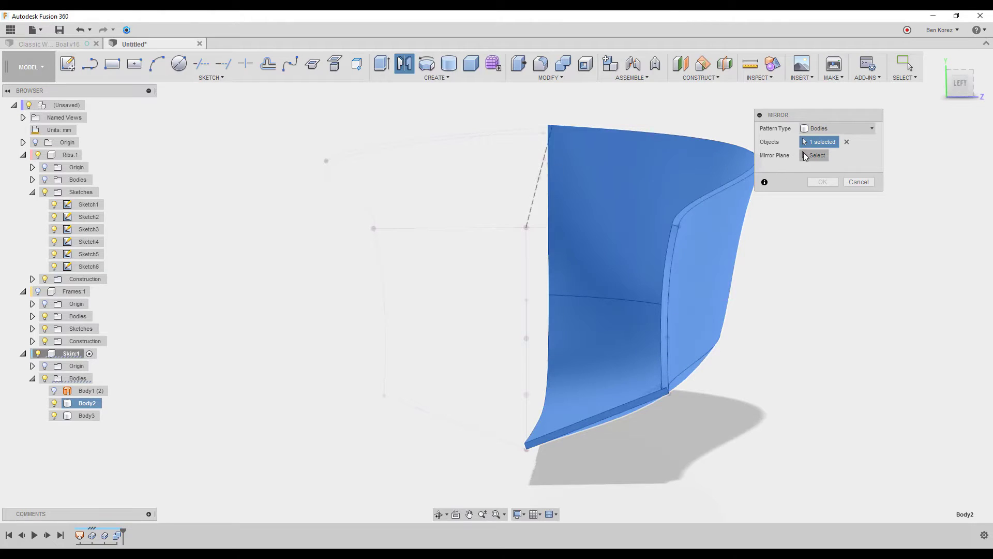
left_click(804, 155)
middle_click_drag(805, 155, 586, 130, "shift")
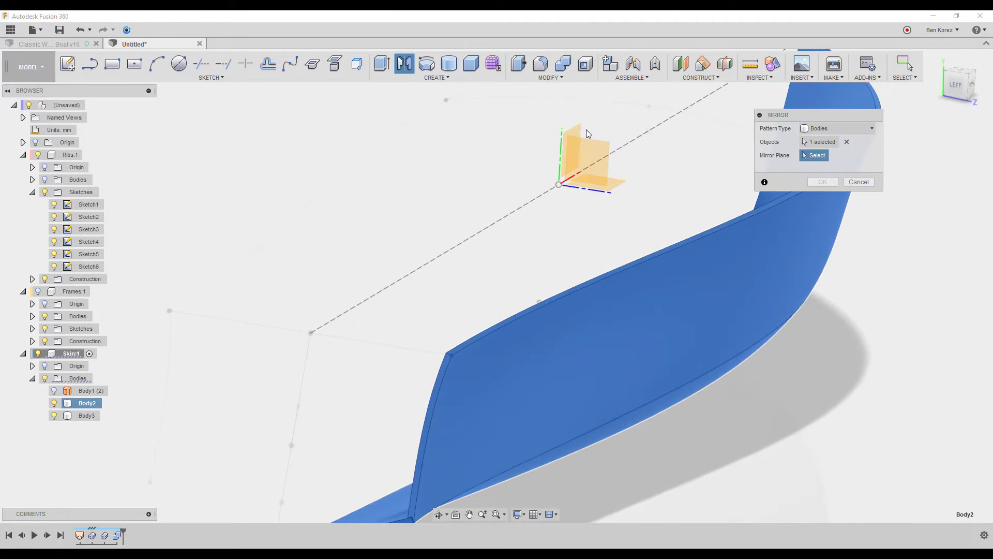
left_click(578, 128)
left_click(822, 181)
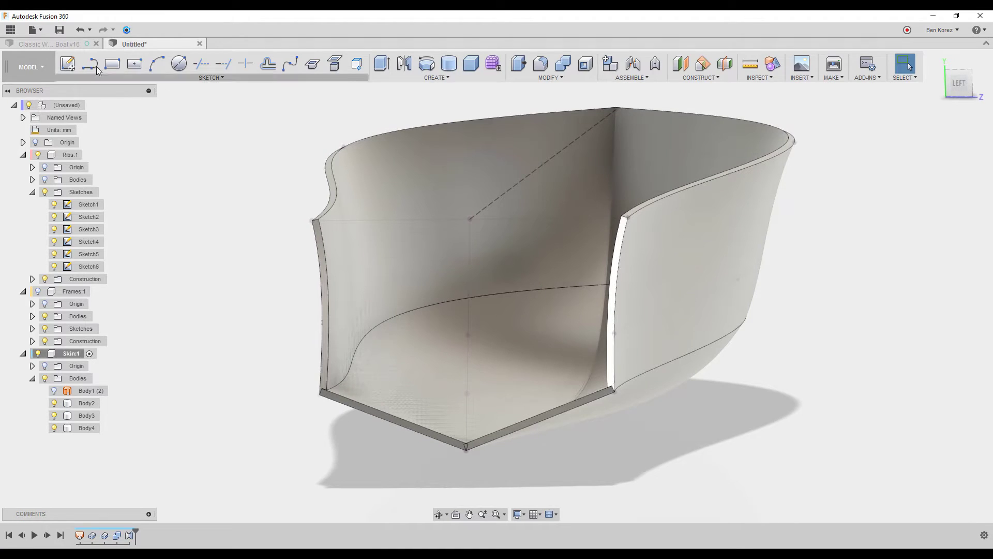
left_click(80, 30)
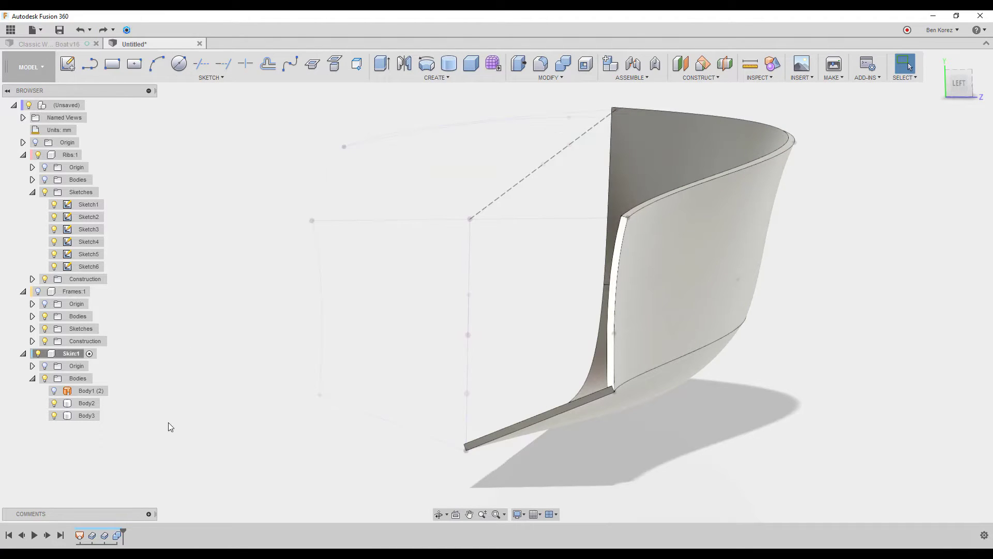
Edit the Thicken feature of the upper side skin and set its thickness to -5 mm
double_click(93, 536)
left_click(845, 156)
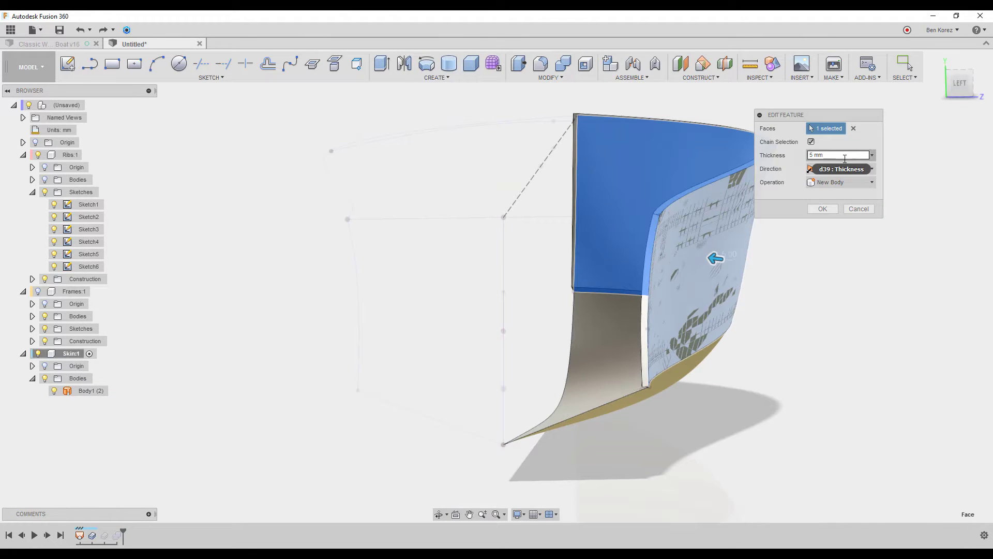
type("-5")
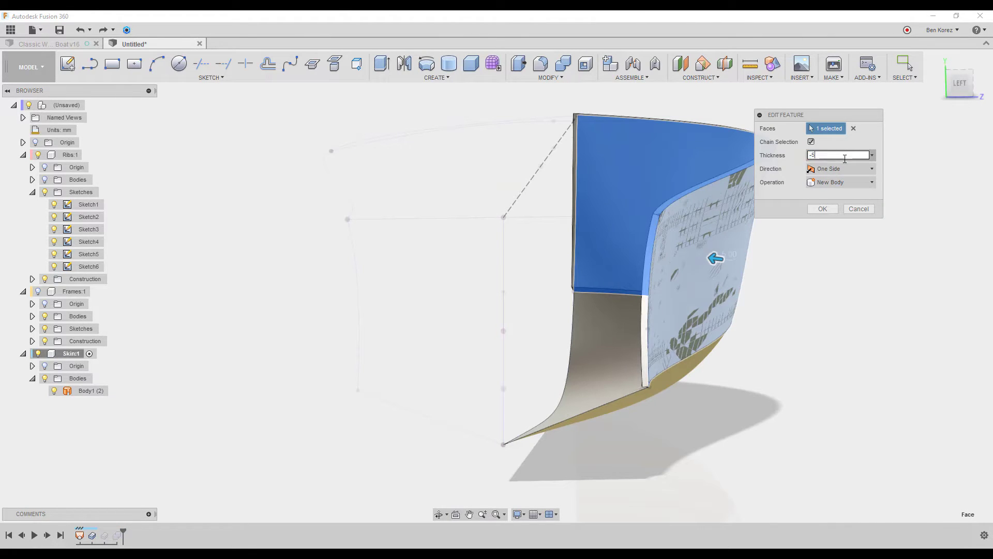
left_click(823, 209)
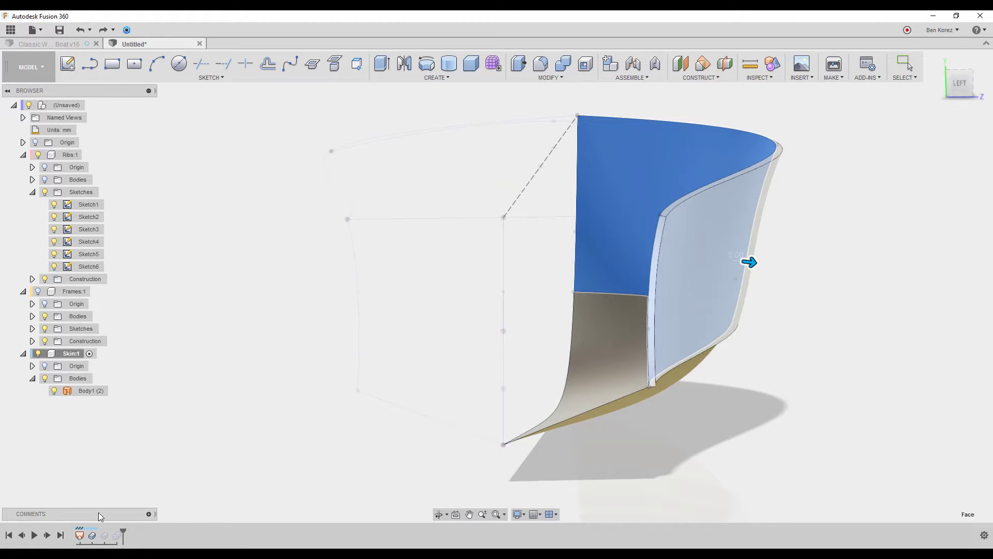
Edit the Thicken feature of the bottom skin and set its thickness to -5 mm
double_click(92, 537)
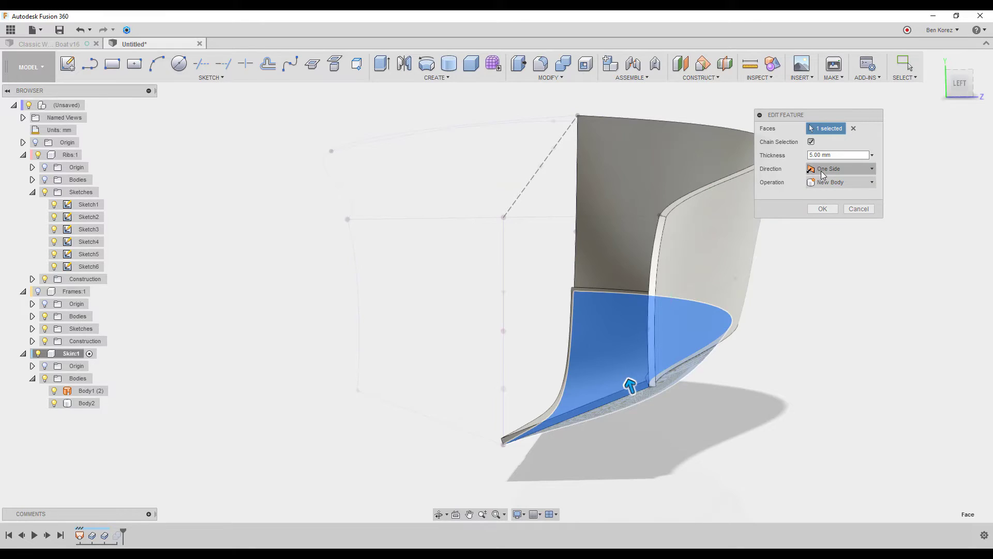
left_click(841, 154)
type("-5")
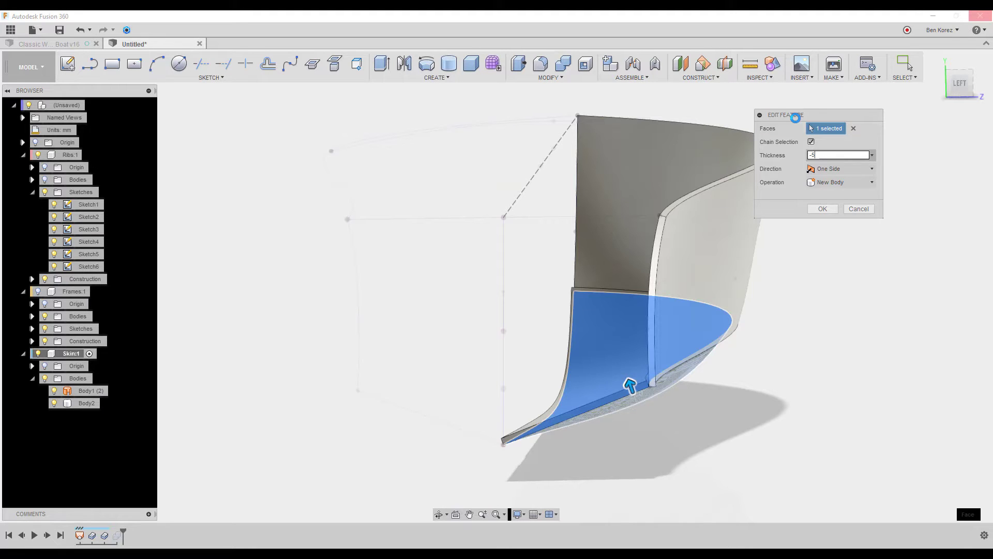
left_click(823, 209)
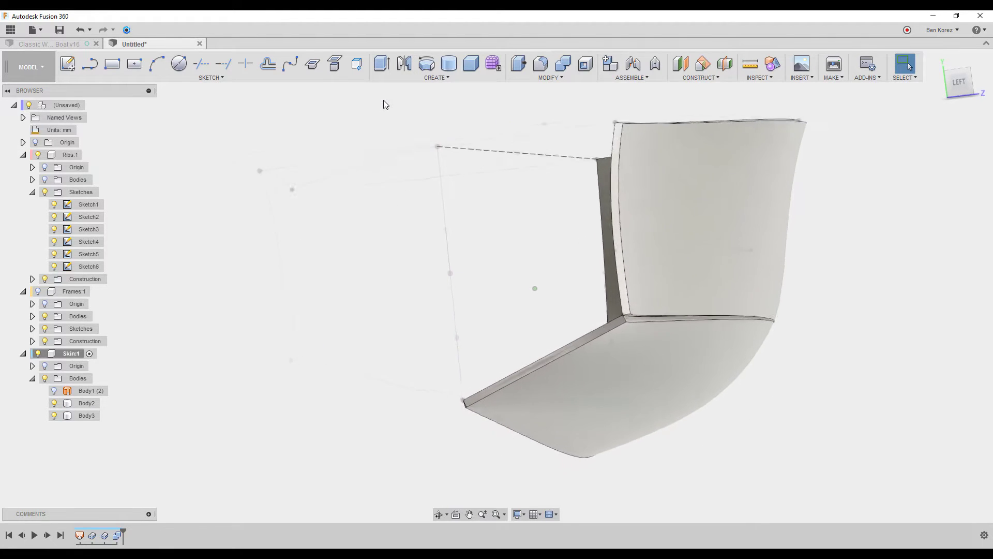
Try to loft a new body between the narrow edge faces of the side and bottom skins along their seam
left_click(421, 79)
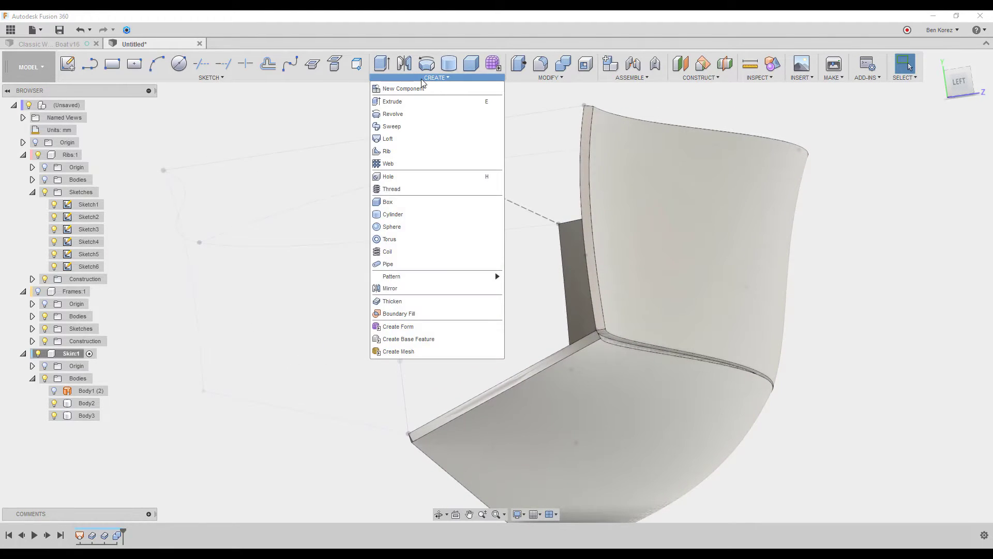
left_click(407, 139)
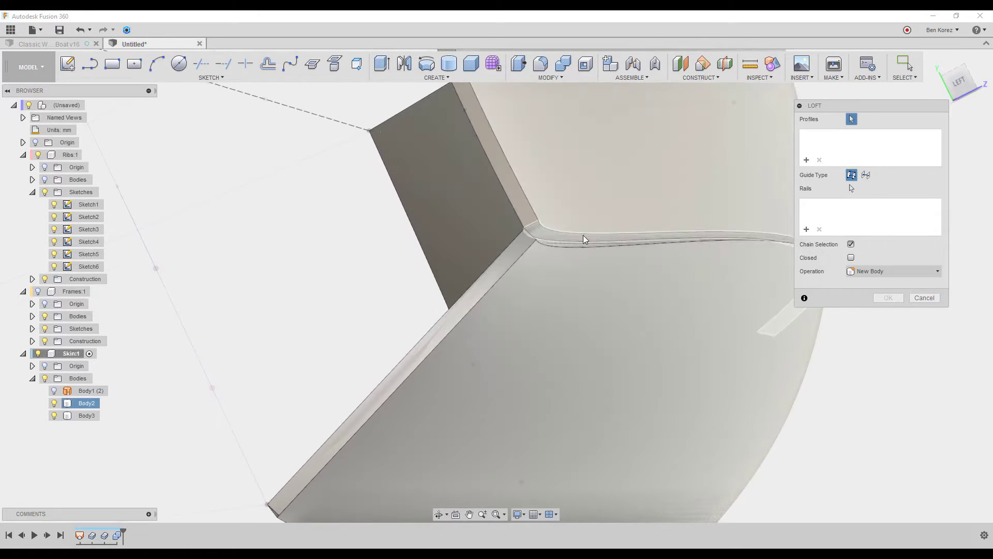
left_click(574, 238)
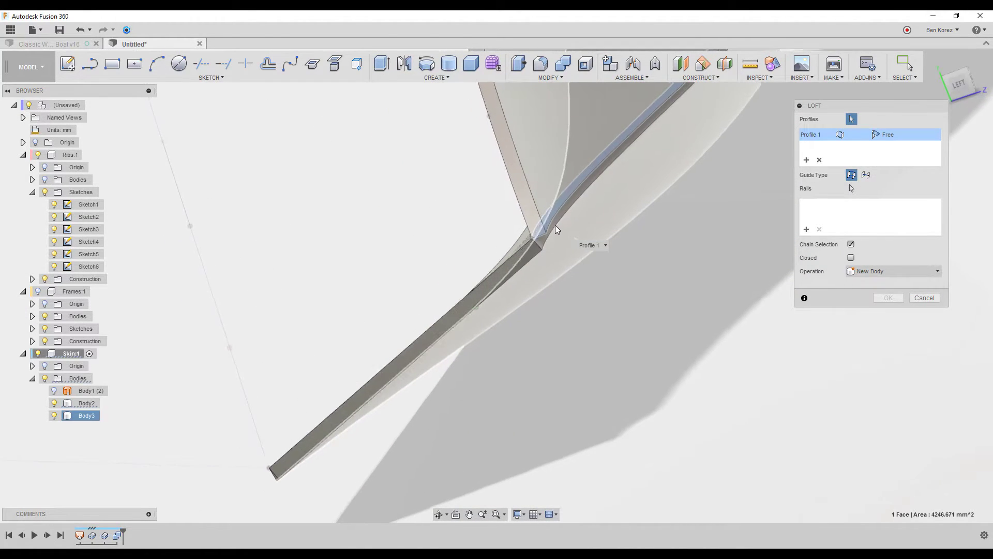
left_click(555, 224)
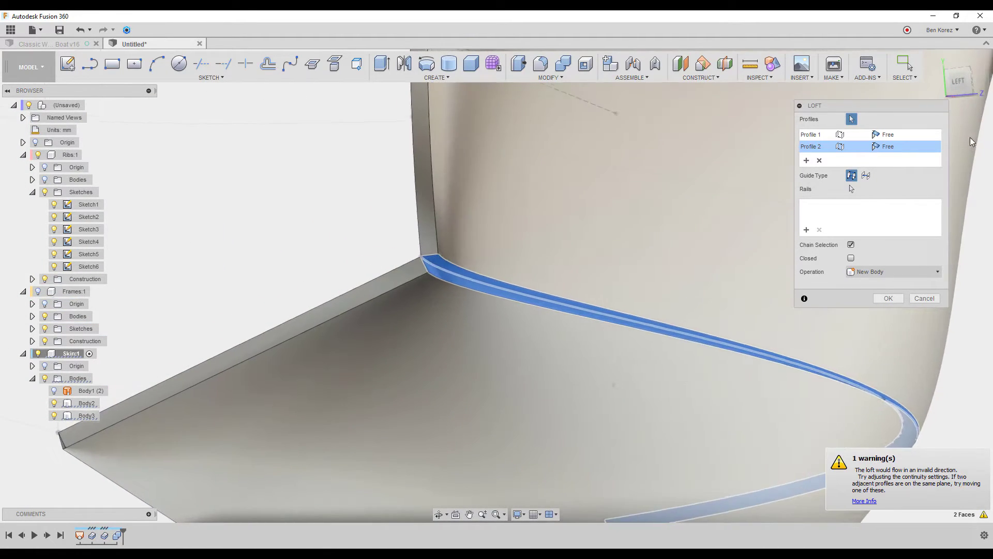
left_click(897, 136)
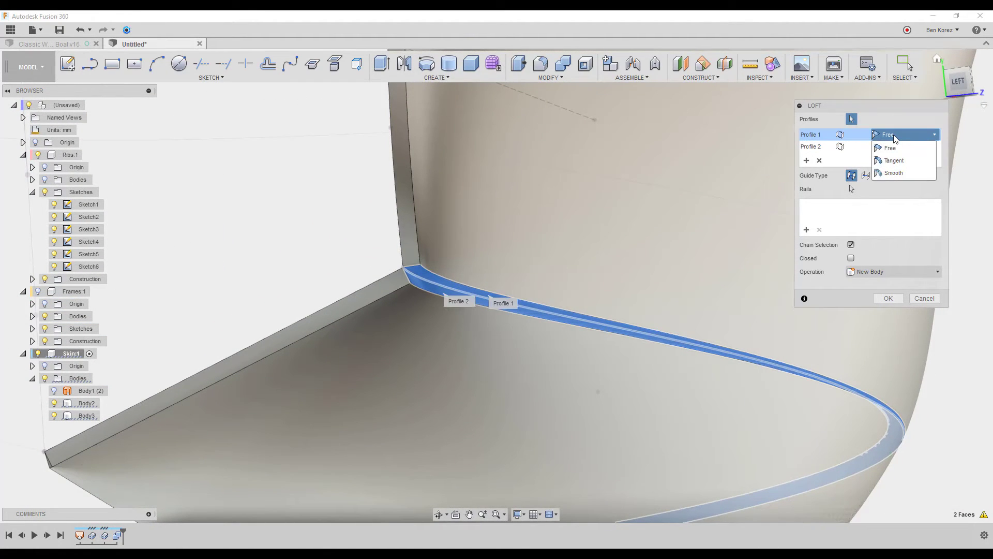
left_click(930, 296)
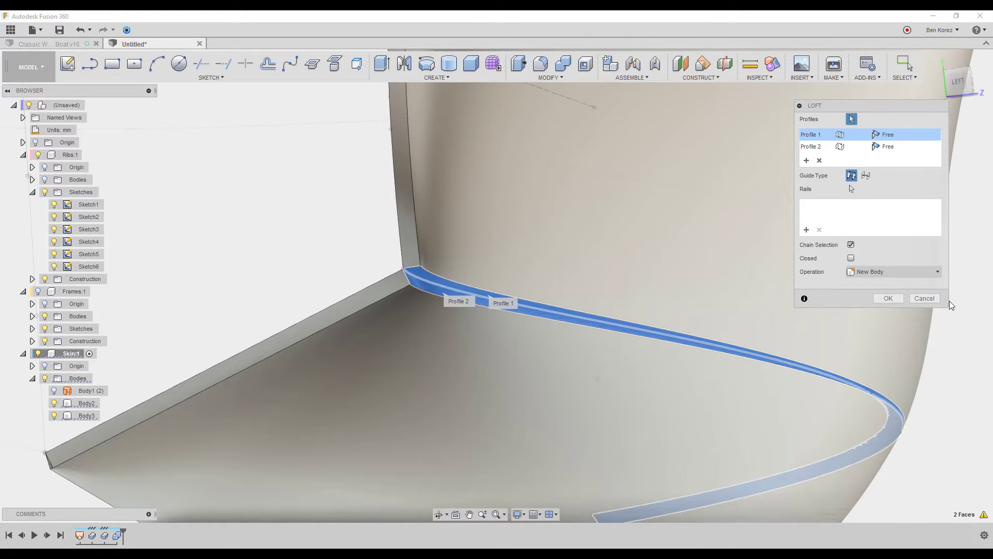
left_click(925, 299)
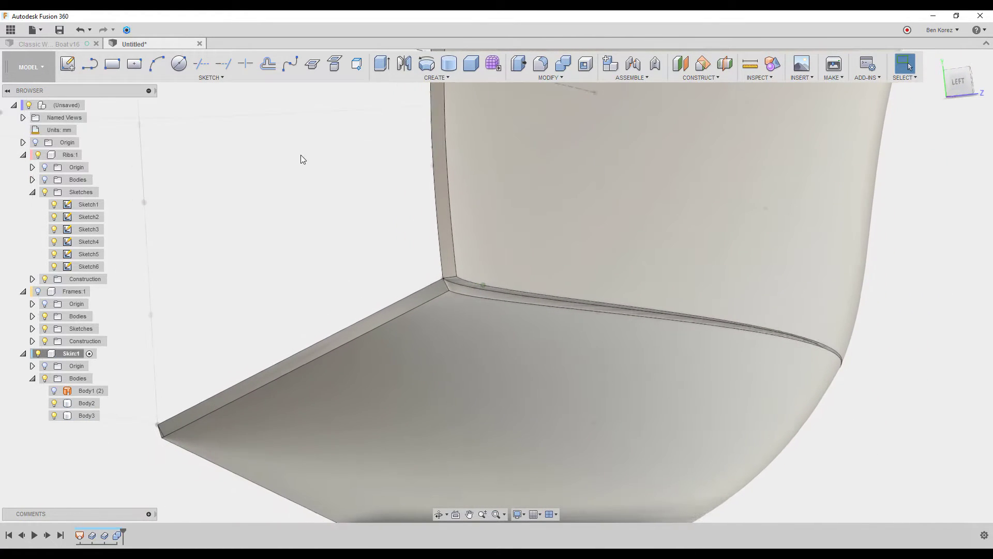
Save the design as Test_boat2 in the YouTube Samples location
left_click(59, 31)
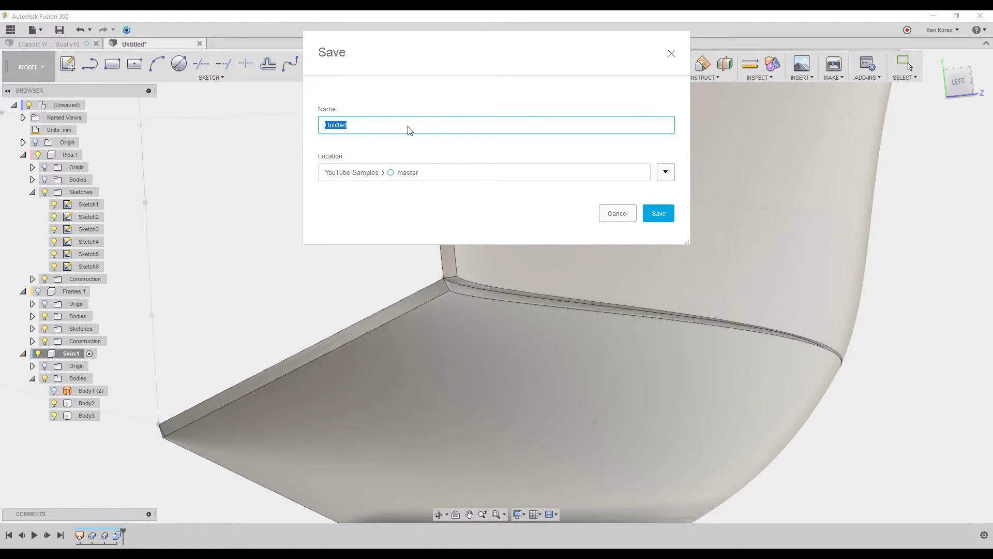
type("Test_boat2")
left_click(658, 213)
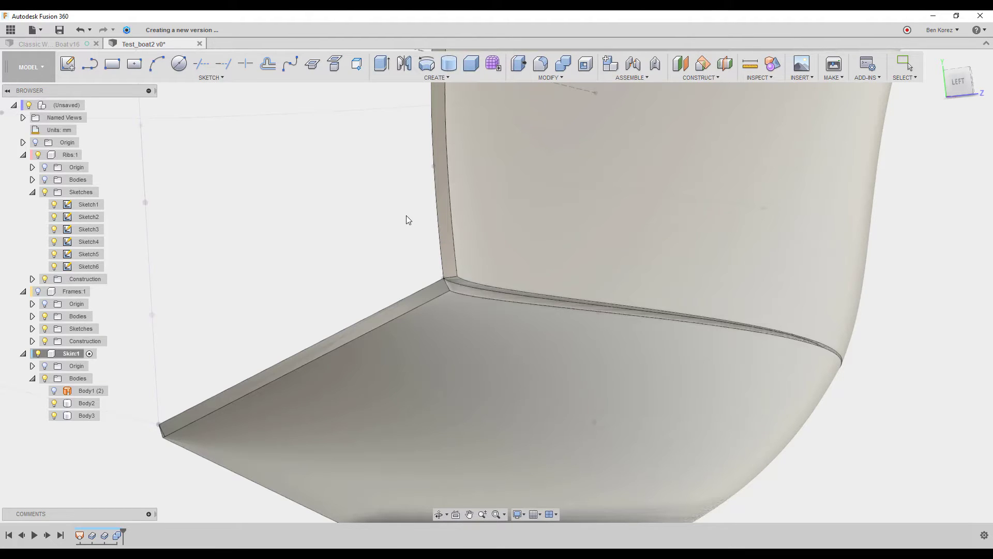
Loft between the narrow edge faces of the side and bottom skins along their seam, using the Join operation
left_click(426, 78)
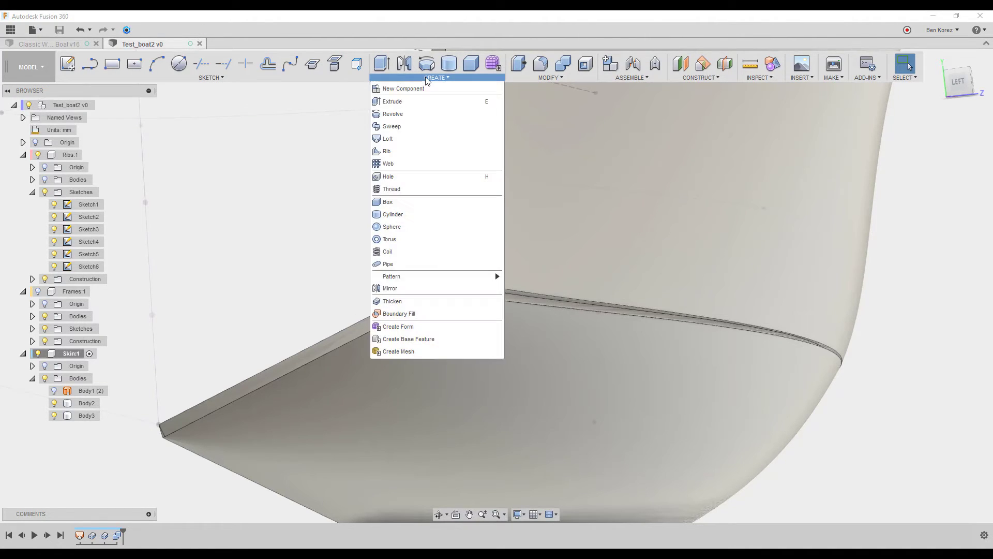
left_click(306, 166)
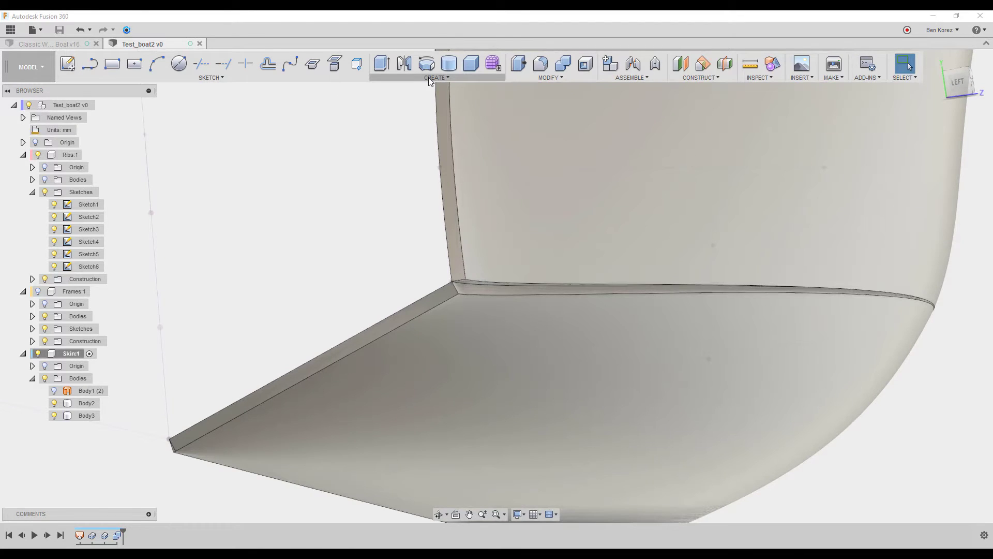
left_click(429, 77)
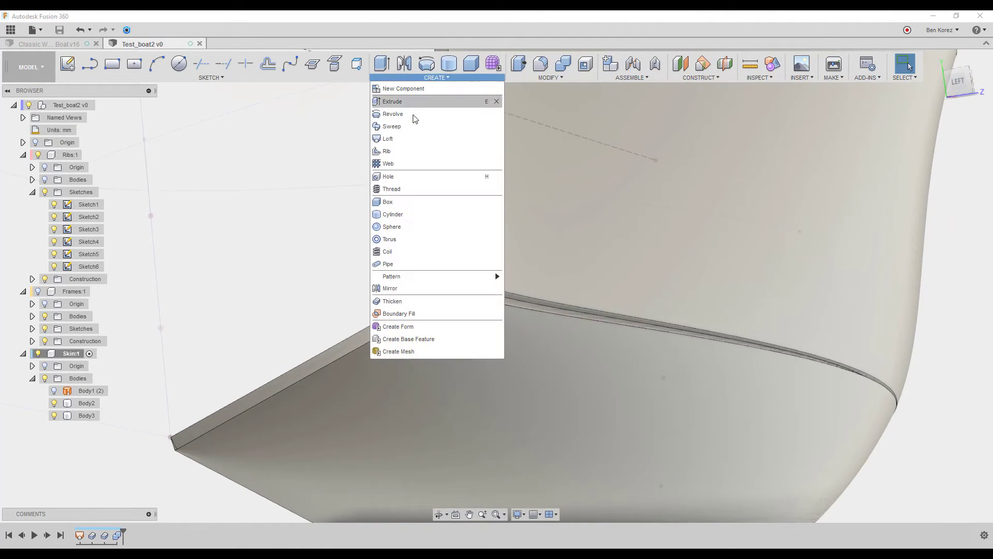
left_click(404, 140)
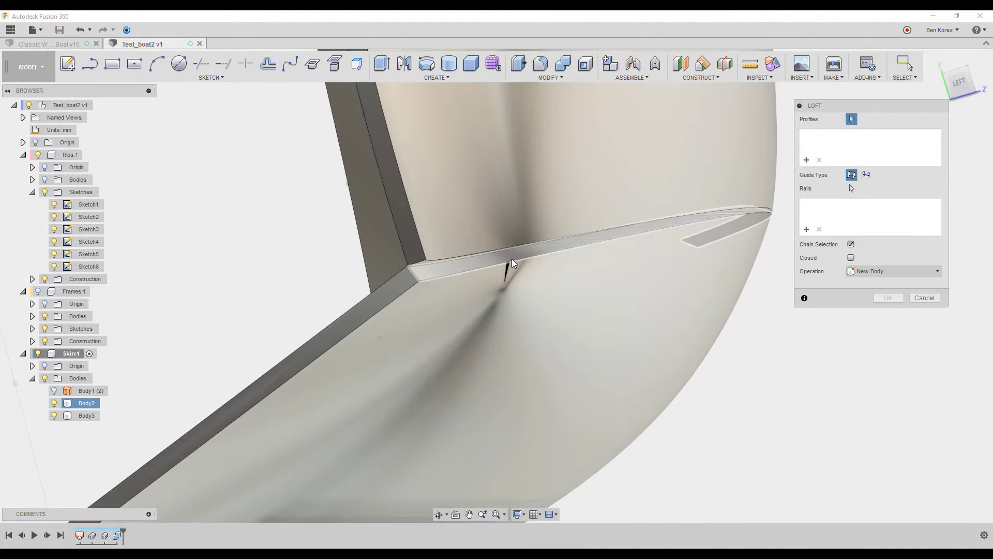
left_click(511, 257)
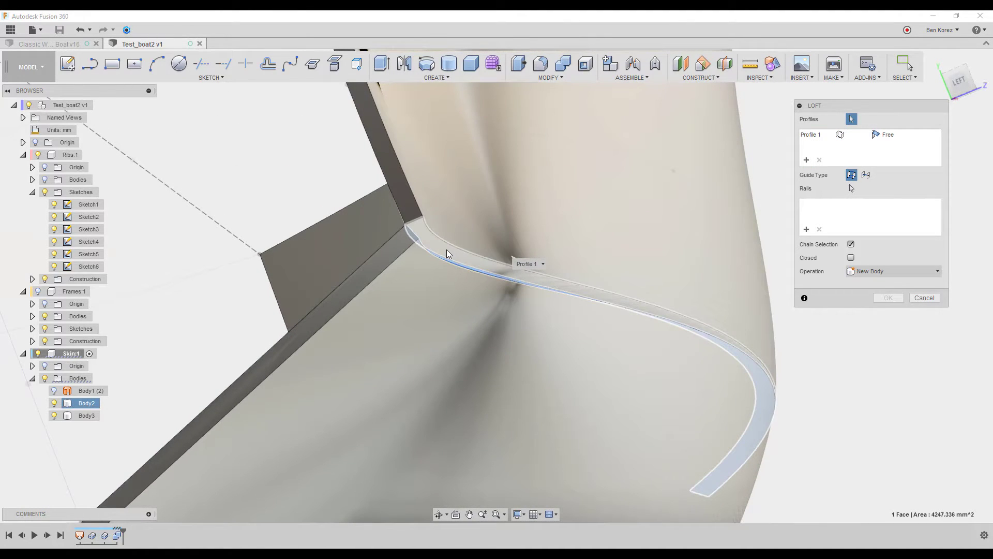
left_click(446, 249)
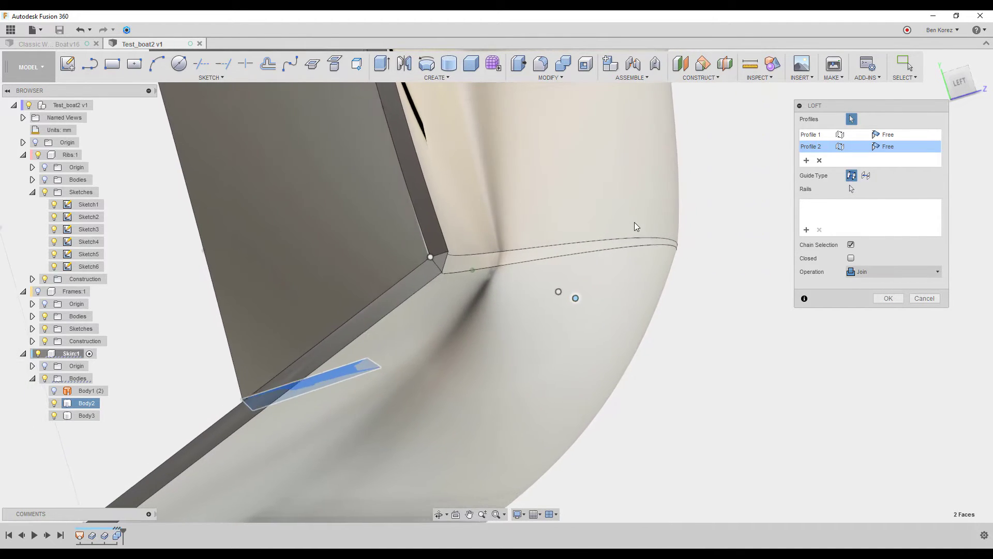
middle_click_drag(487, 217, 475, 271, "shift")
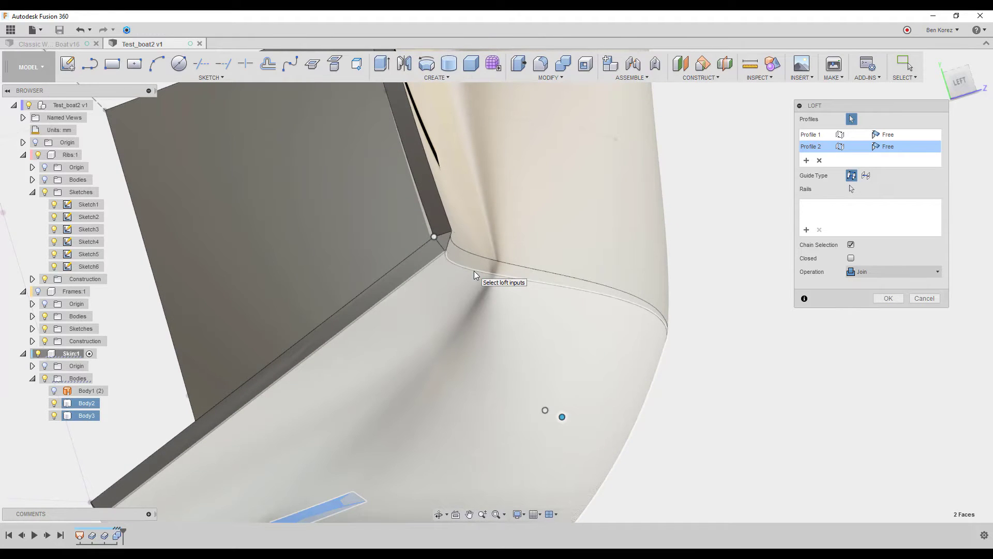
middle_click_drag(545, 267, 485, 265, "shift")
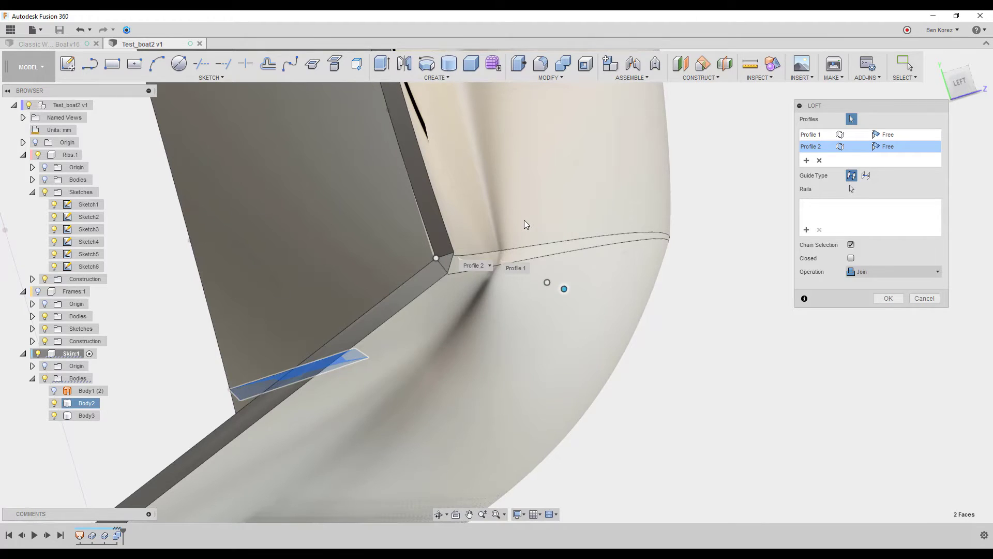
middle_click_drag(745, 245, 762, 262, "shift")
left_click(886, 299)
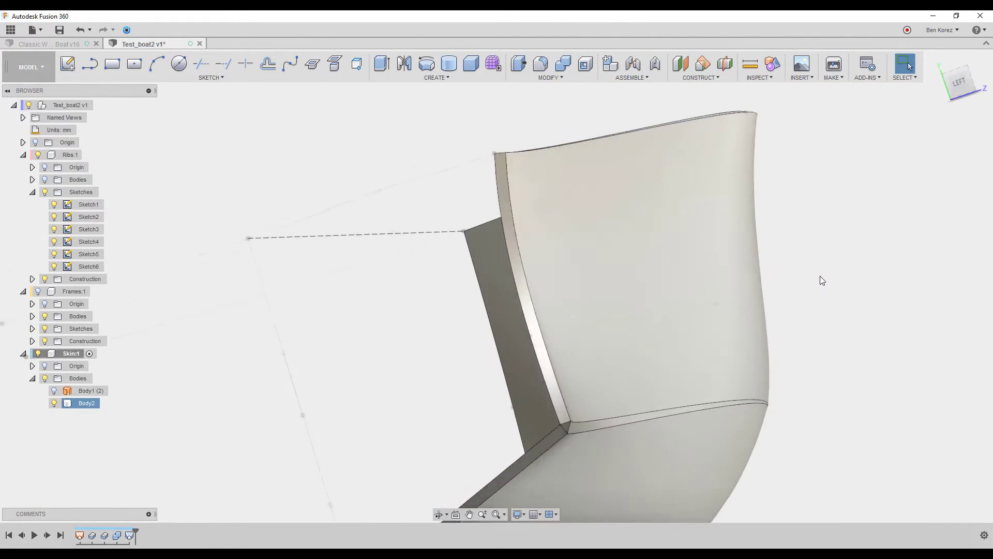
Mirror the joined skin body across the vertical origin plane running lengthwise through the boat
left_click(128, 406)
left_click(85, 402)
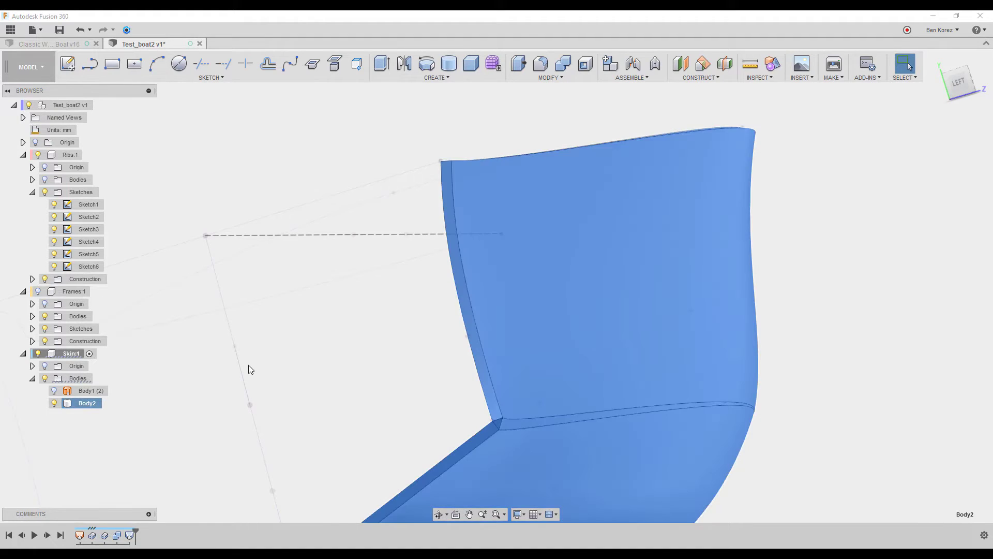
left_click(320, 354)
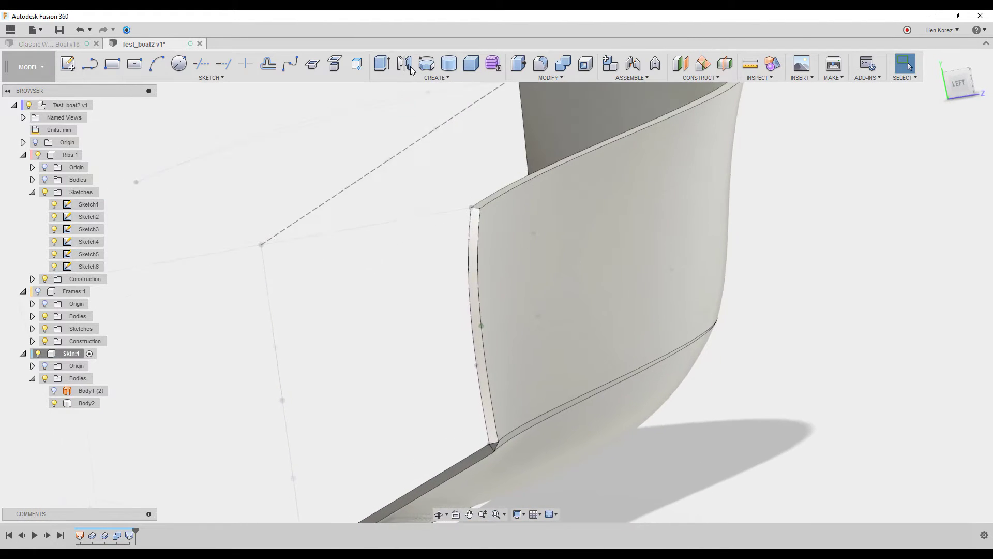
left_click(405, 64)
left_click(703, 246)
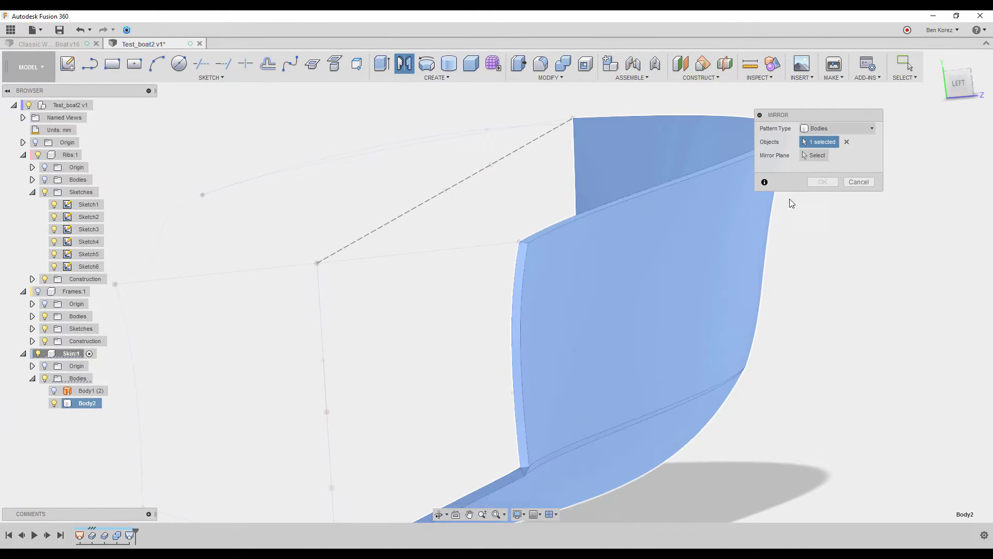
left_click(820, 157)
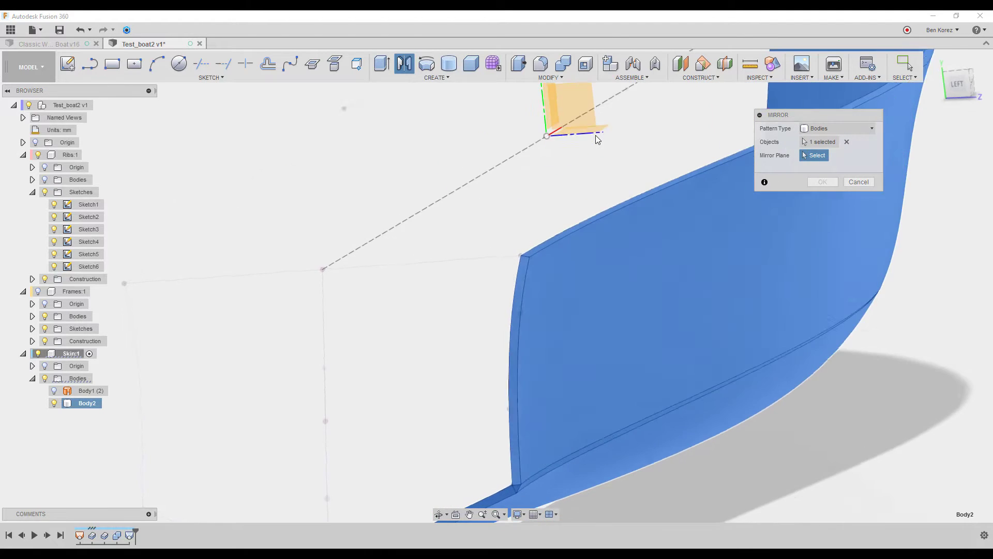
left_click(625, 182)
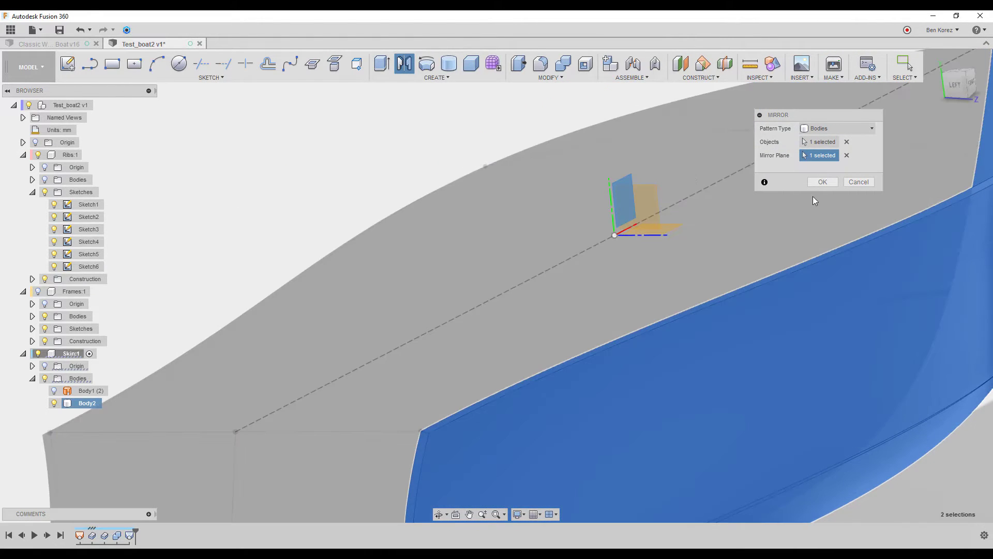
left_click(823, 182)
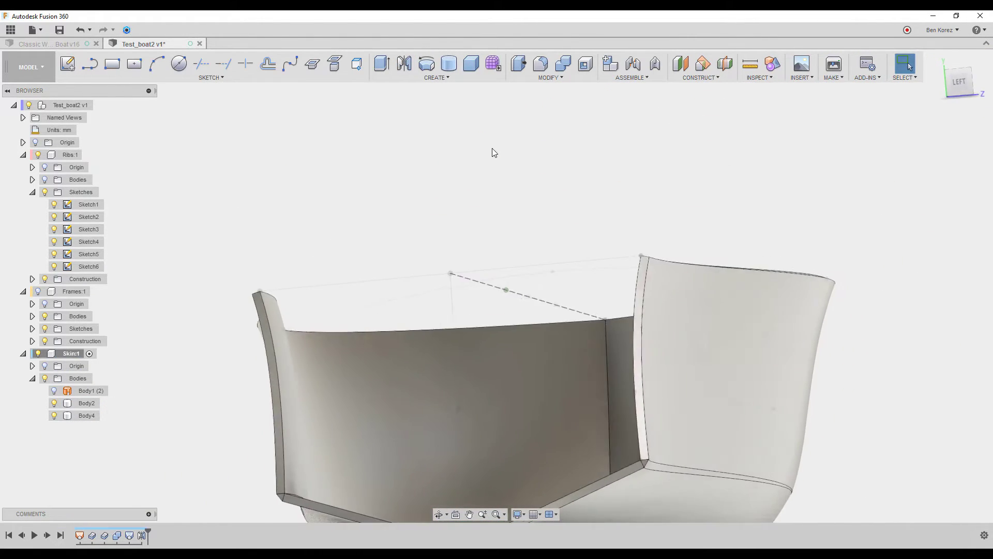
Try to combine the two hull halves with the Join operation and Keep Tools enabled
scroll(492, 148, "up", 5)
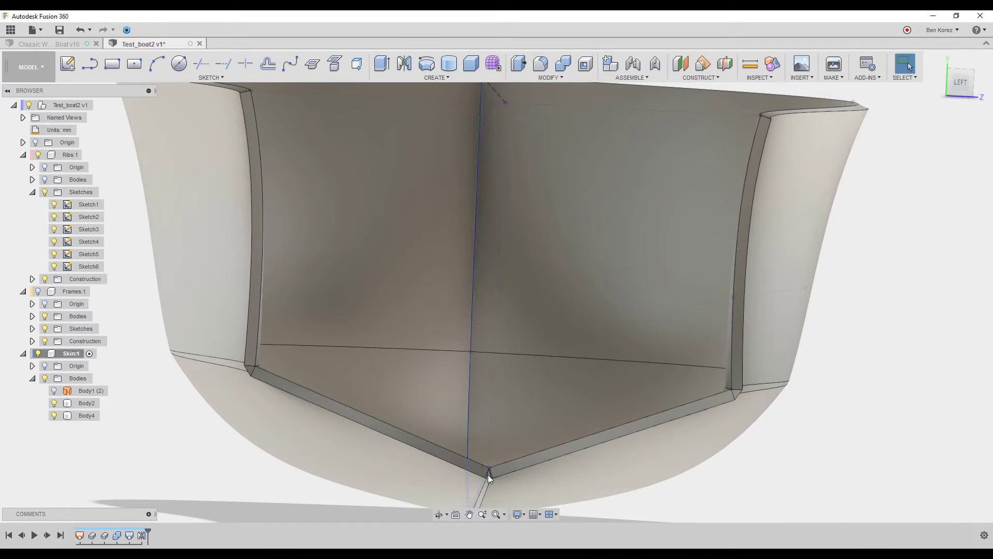
middle_click_drag(478, 123, 495, 262, "shift")
key("F6")
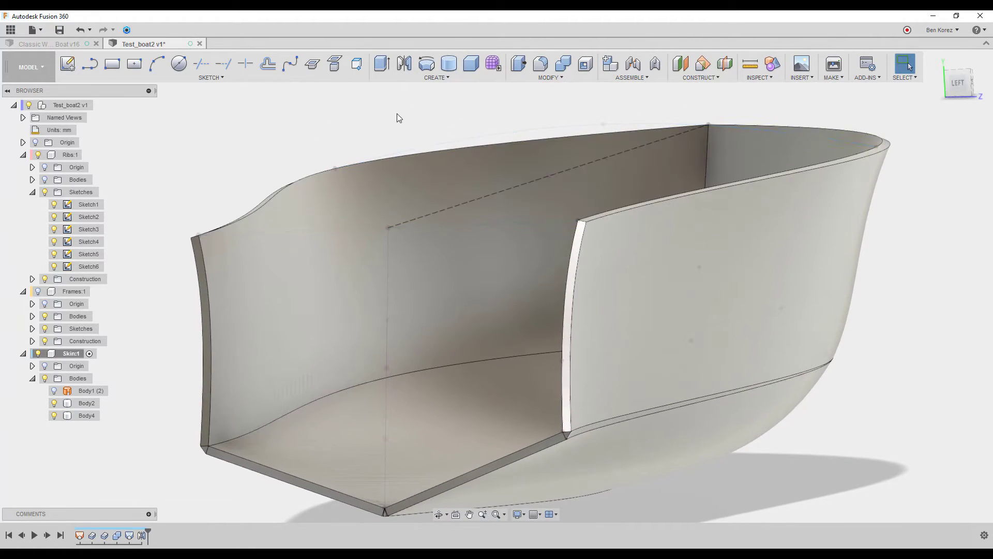
left_click(564, 64)
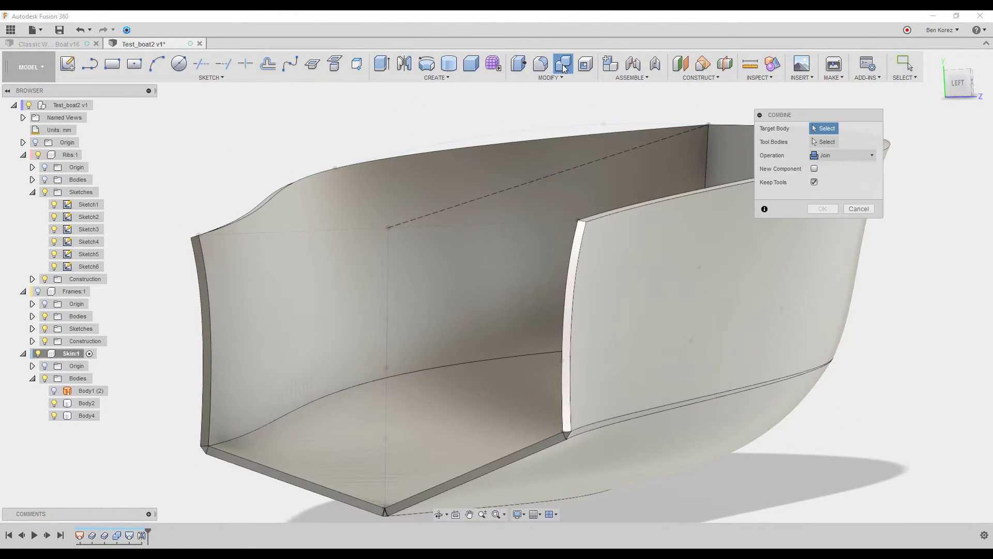
left_click(531, 253)
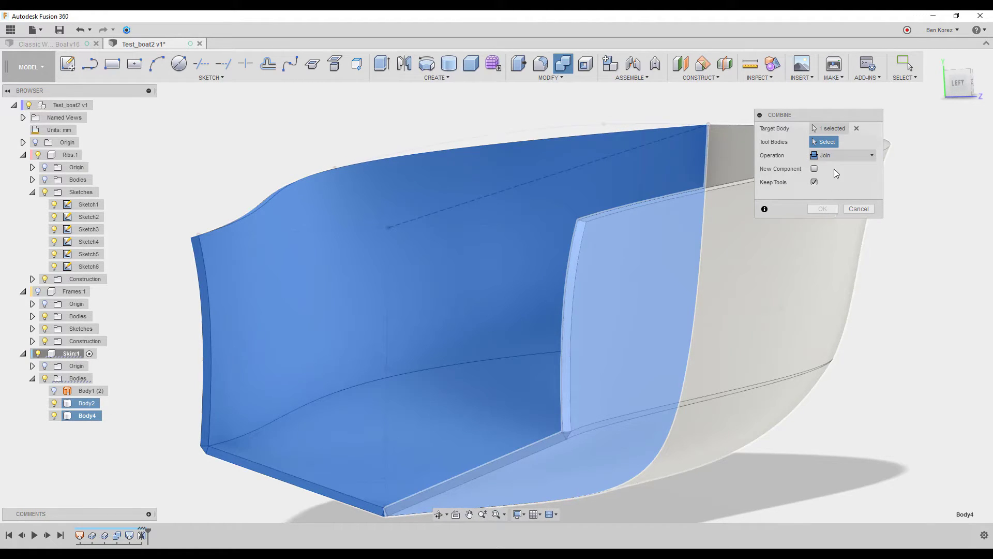
left_click(823, 210)
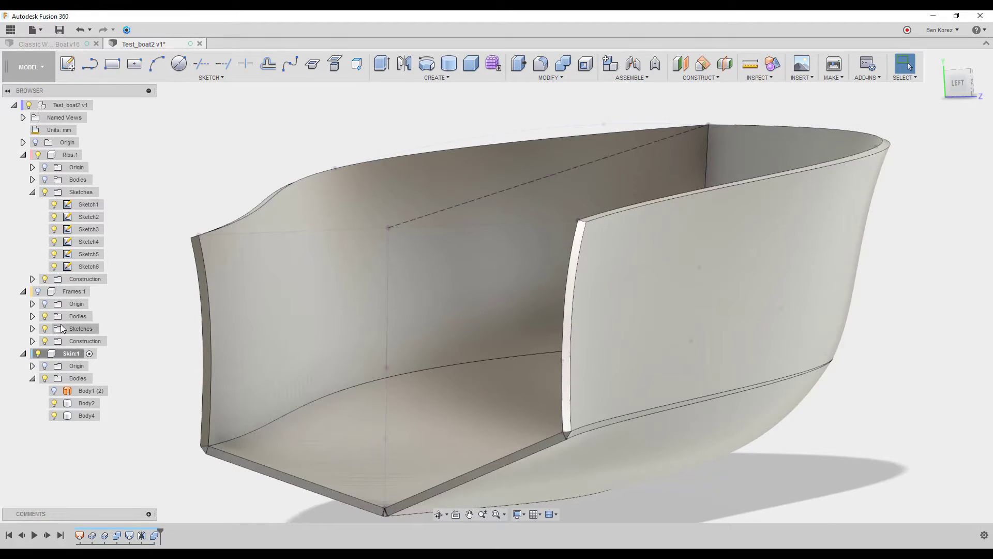
Check the settings of the hull halves' Combine feature without changing them, and delete that feature from the design history
left_click(32, 378)
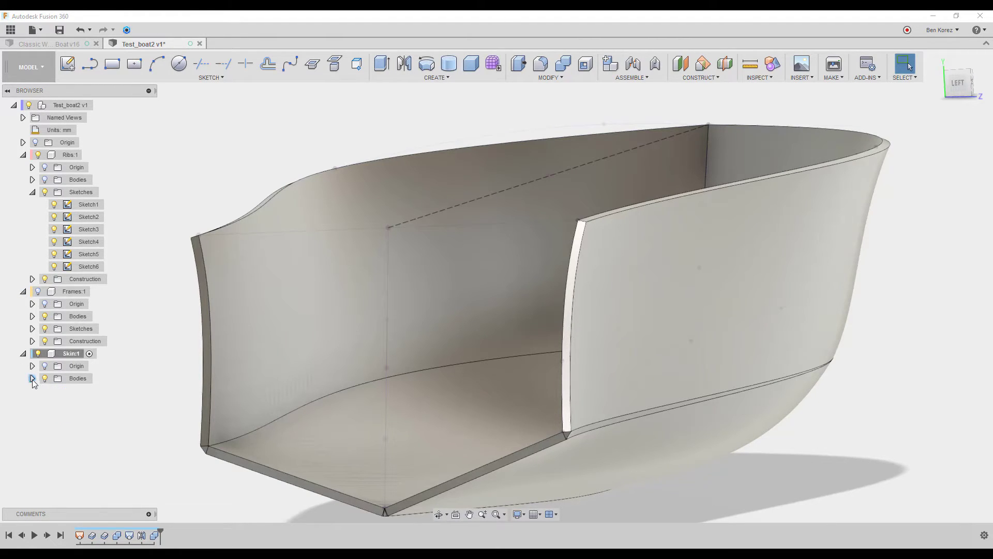
left_click(33, 378)
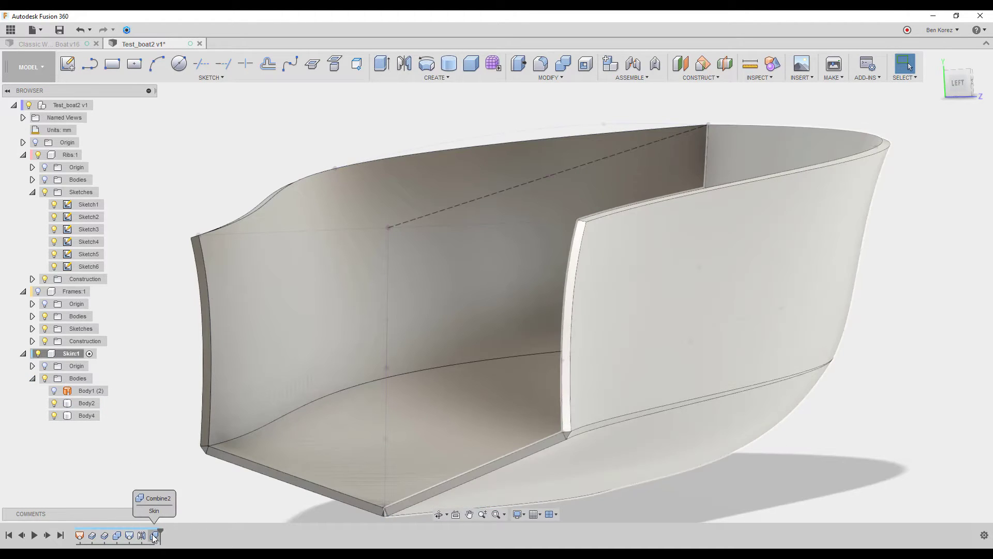
left_click(154, 537)
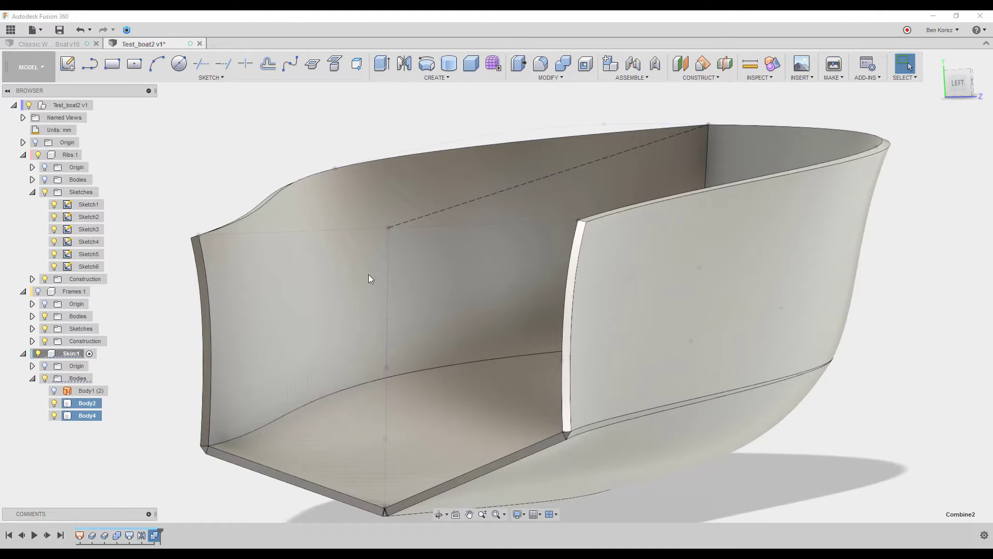
double_click(155, 535)
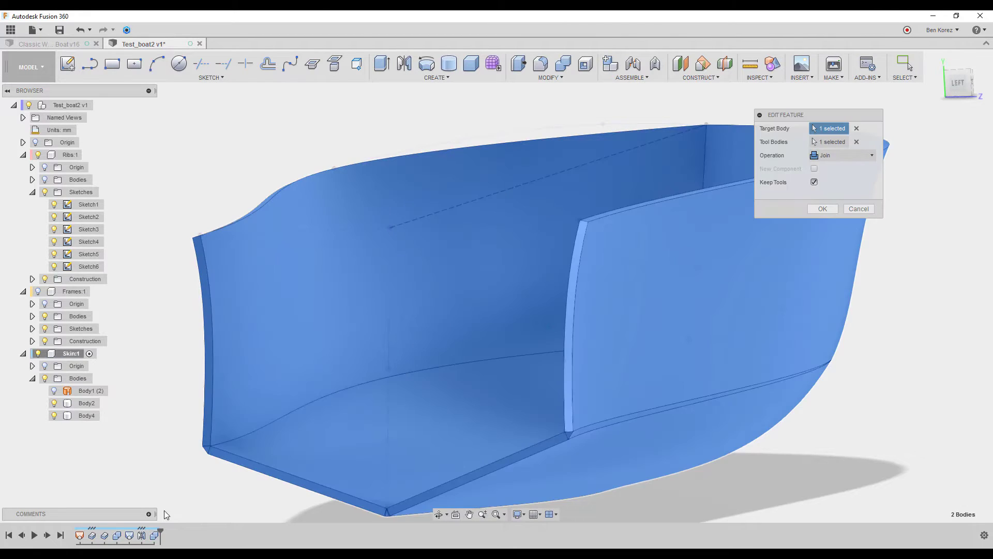
left_click(868, 211)
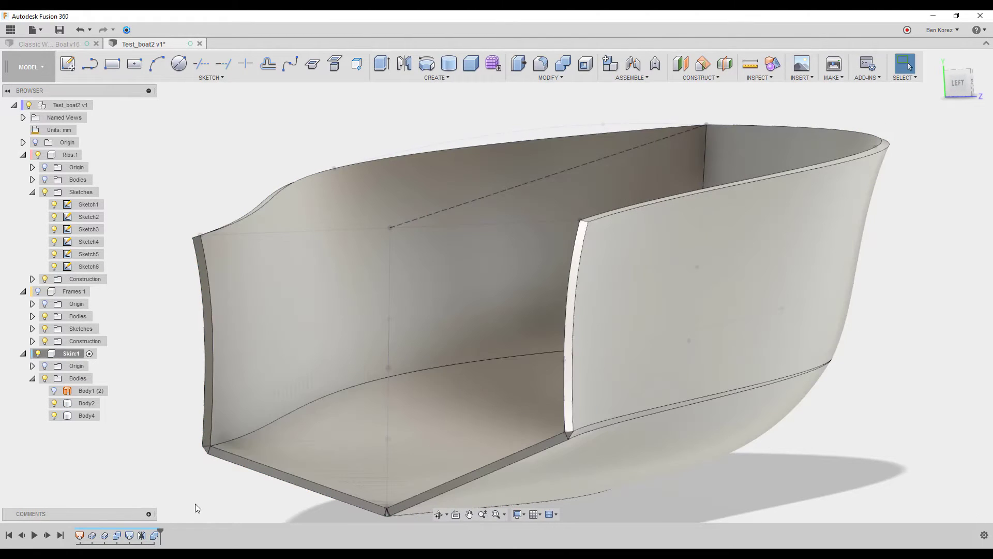
right_click(154, 539)
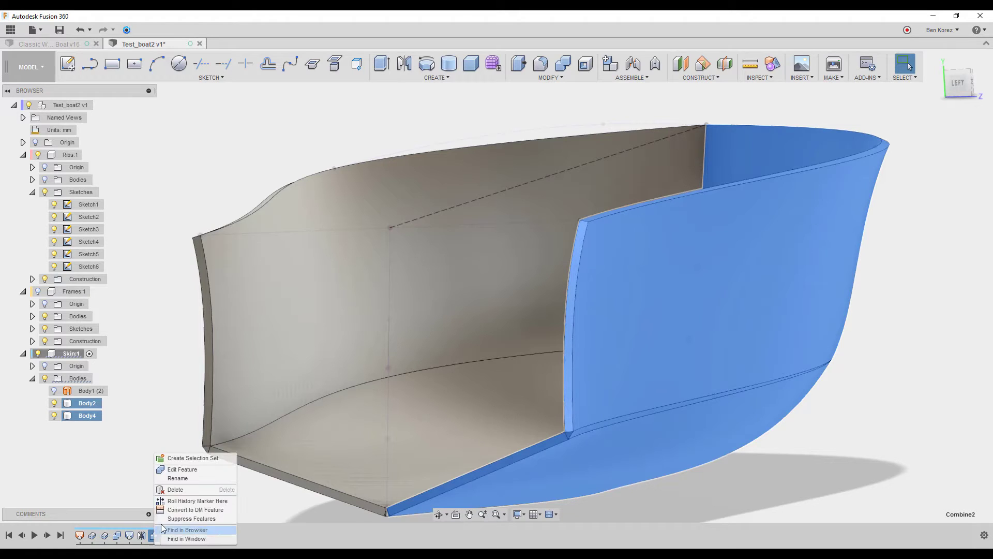
left_click(179, 490)
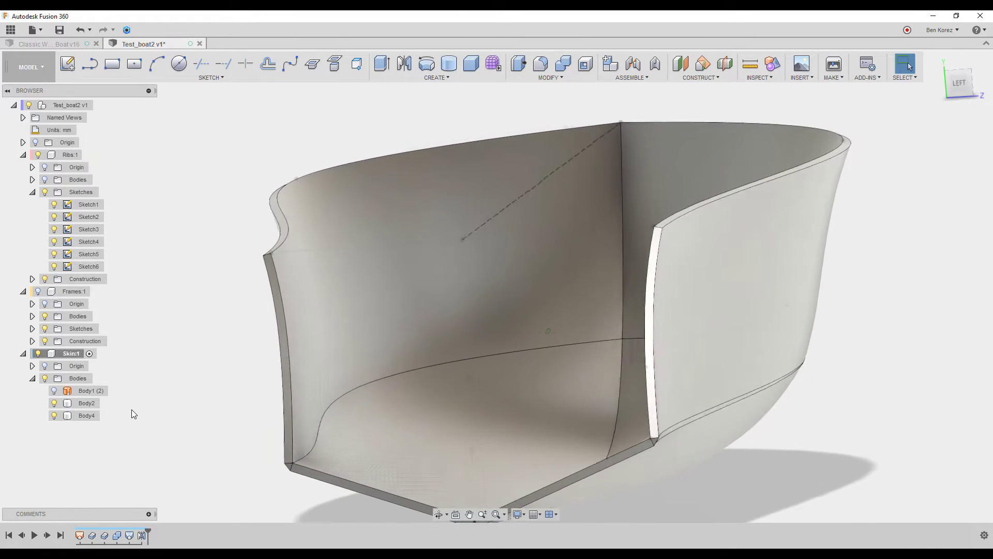
Create a new component under the top-level Test_boat2 assembly and name it Keel
left_click(33, 378)
left_click(23, 353)
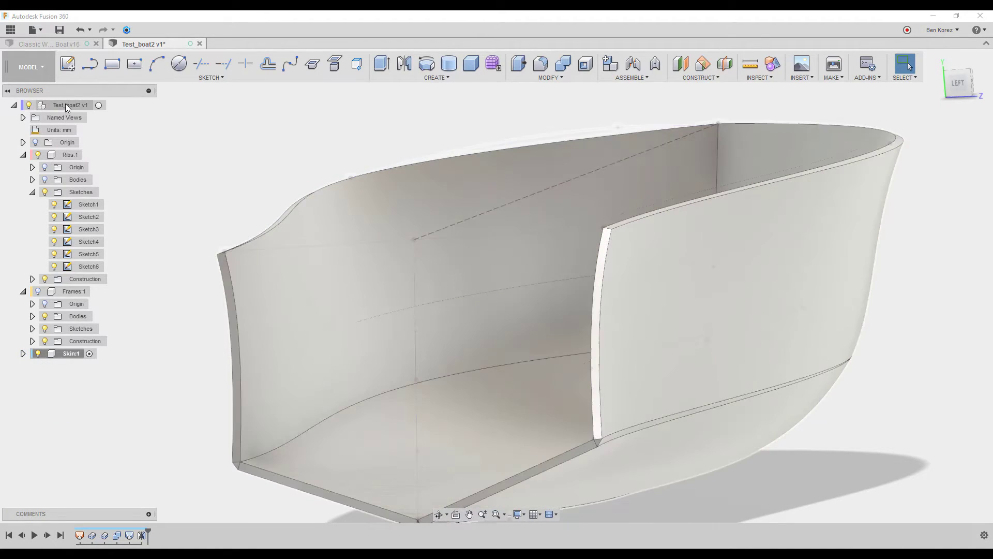
right_click(65, 104)
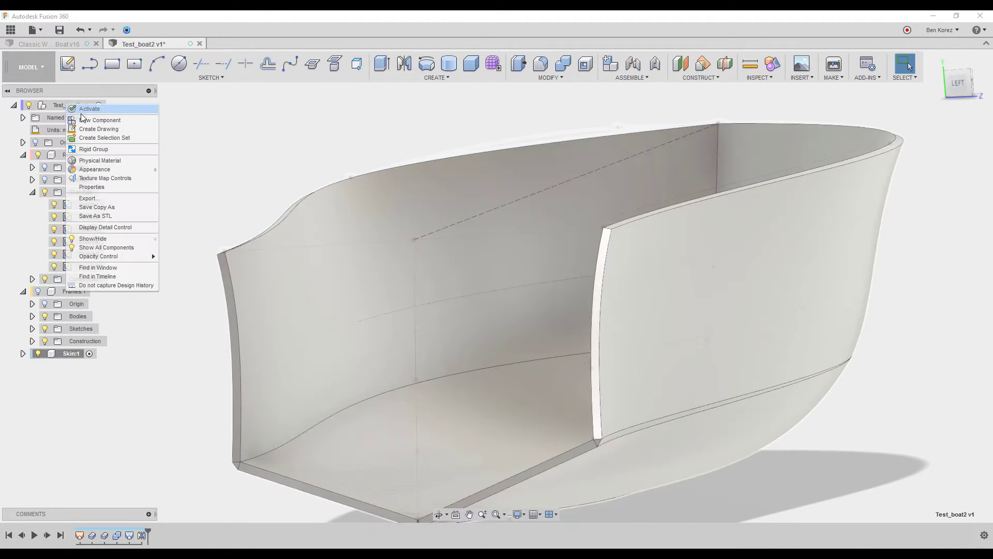
key("Escape")
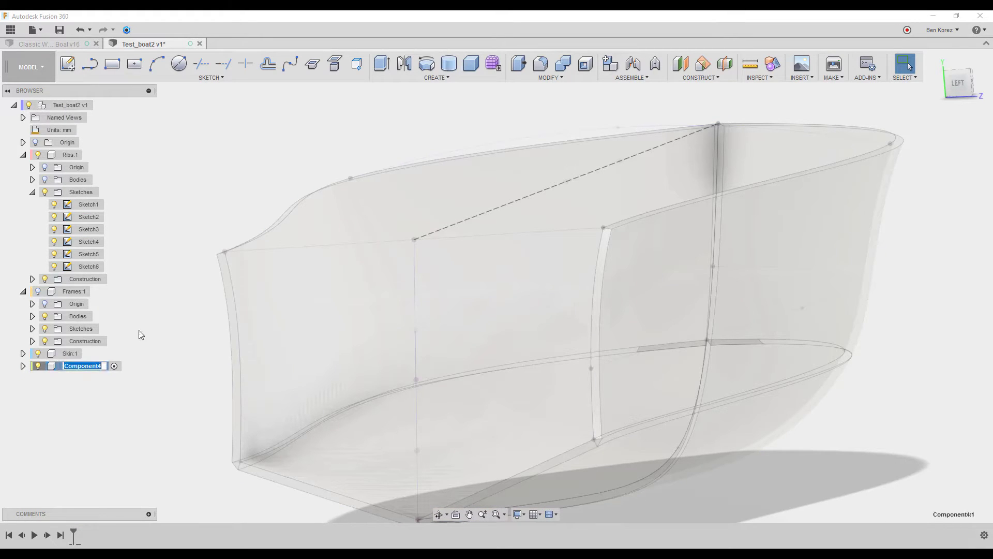
type("Keel")
key("Return")
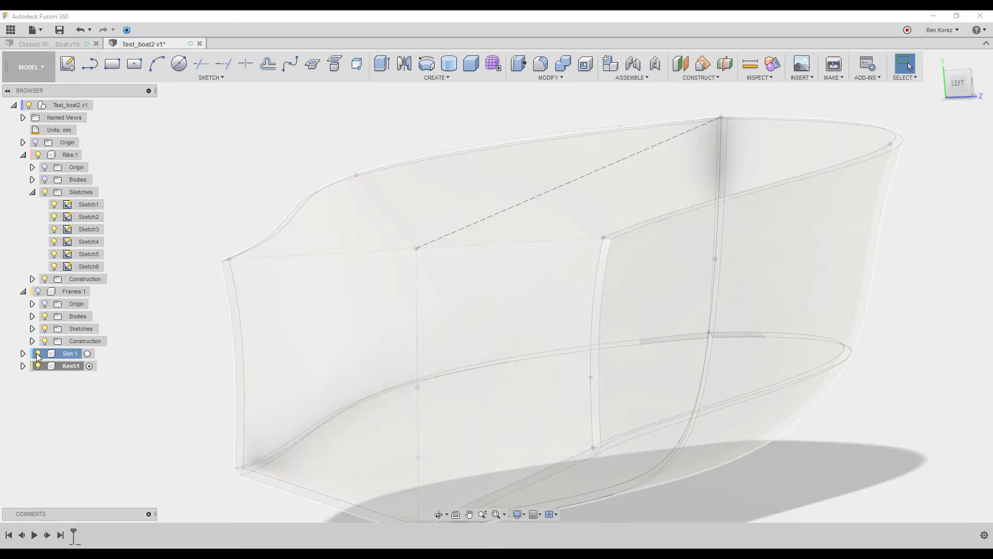
Hide the Skin component and switch to the Patch workspace
left_click(38, 354)
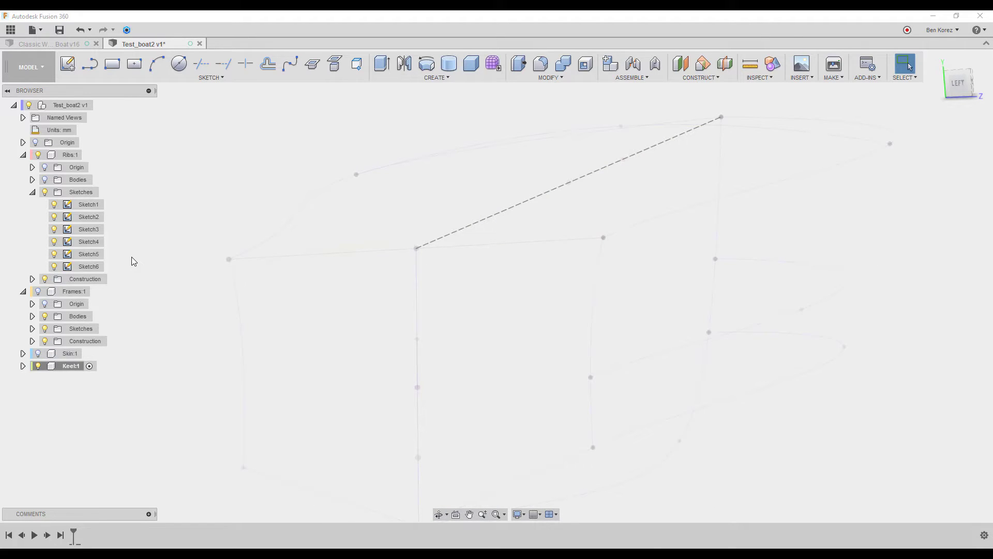
left_click(31, 67)
left_click(29, 107)
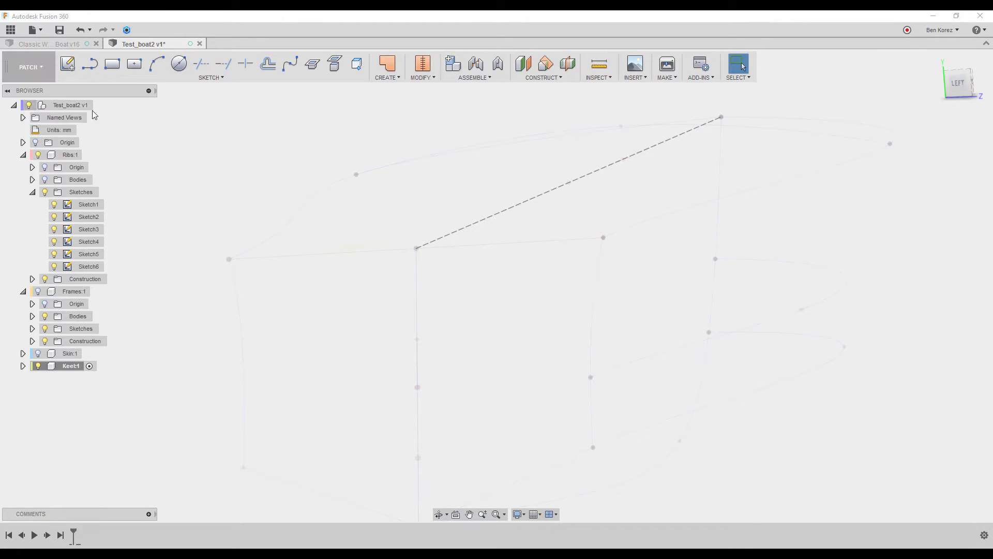
Extrude the boat's curved lengthwise centreline sketch curve symmetrically by 5 mm as a new surface body in the Keel component
left_click(394, 78)
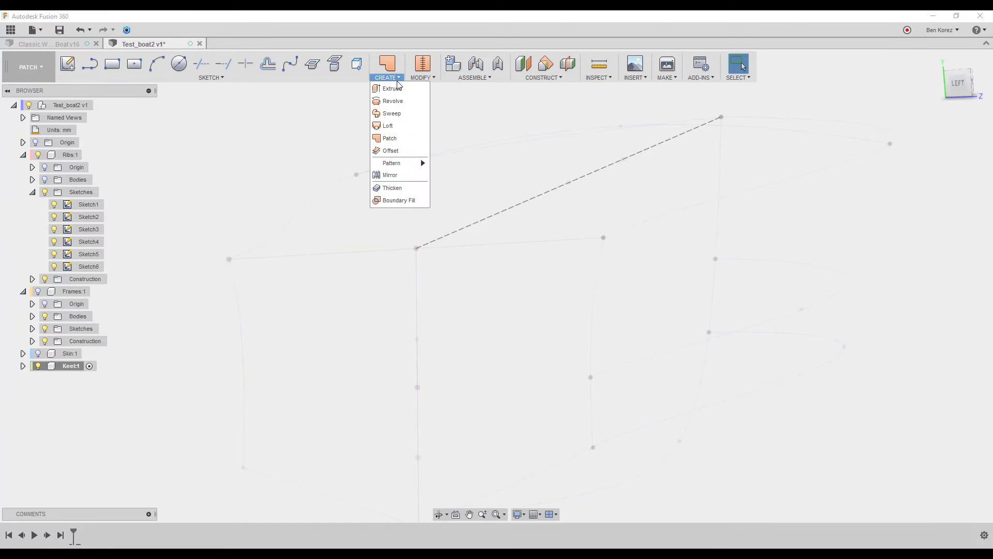
left_click(397, 88)
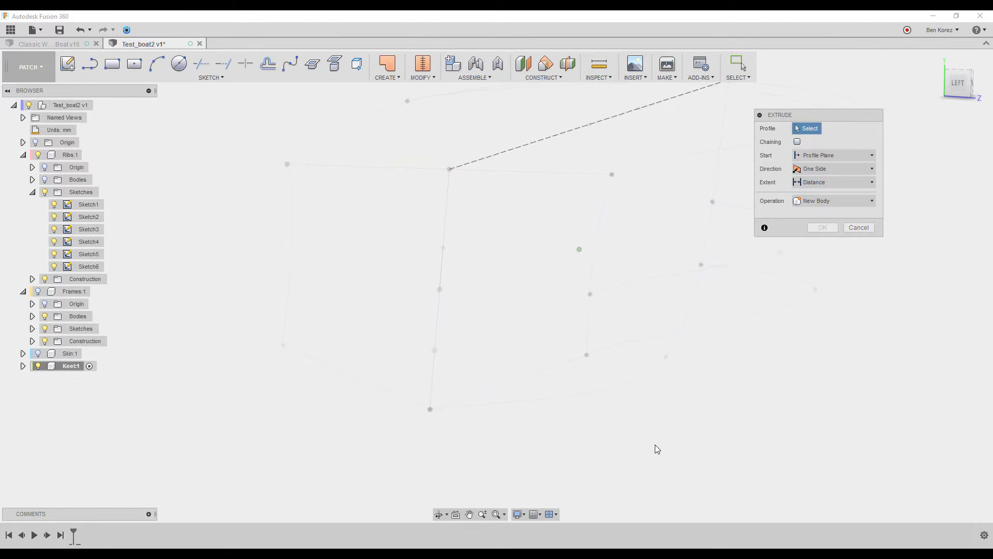
left_click(603, 392)
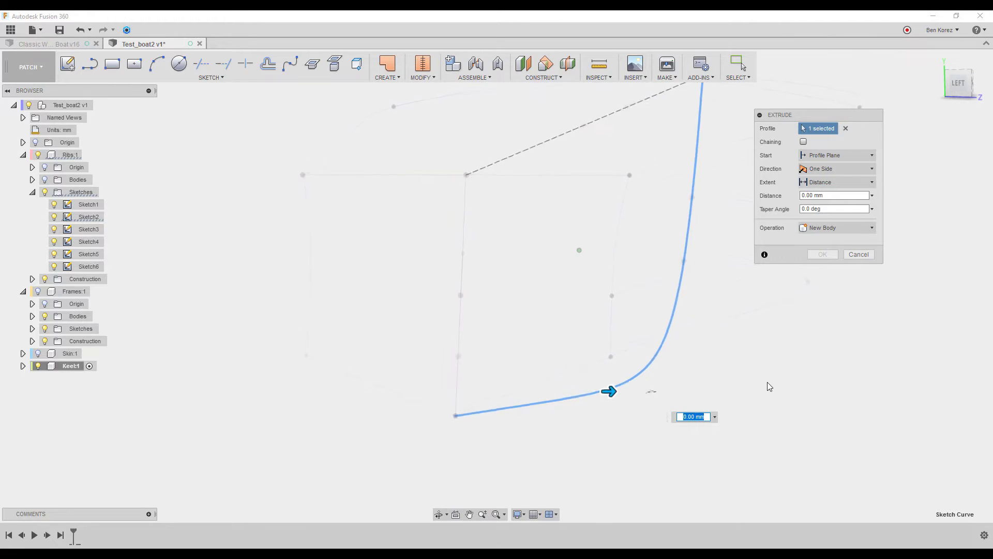
left_click(841, 169)
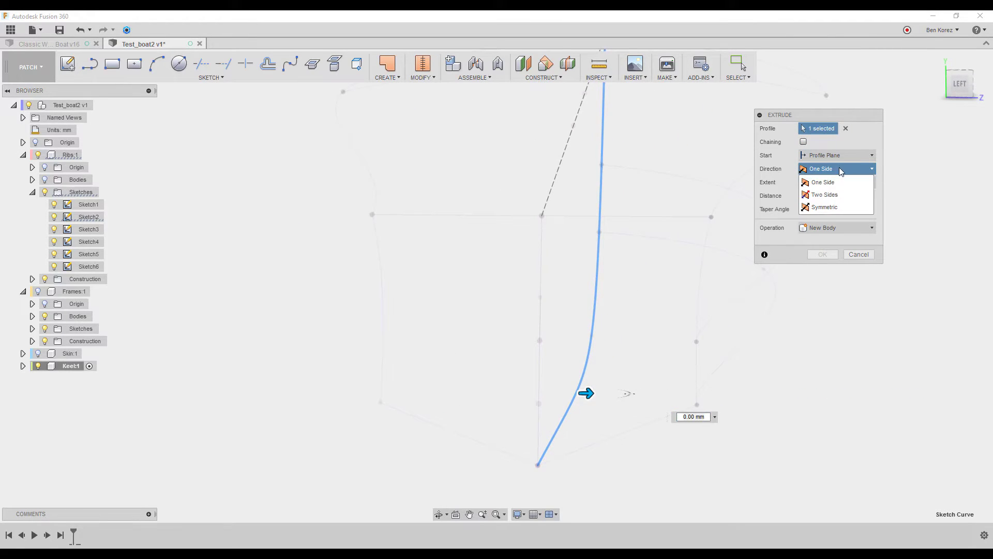
left_click(834, 207)
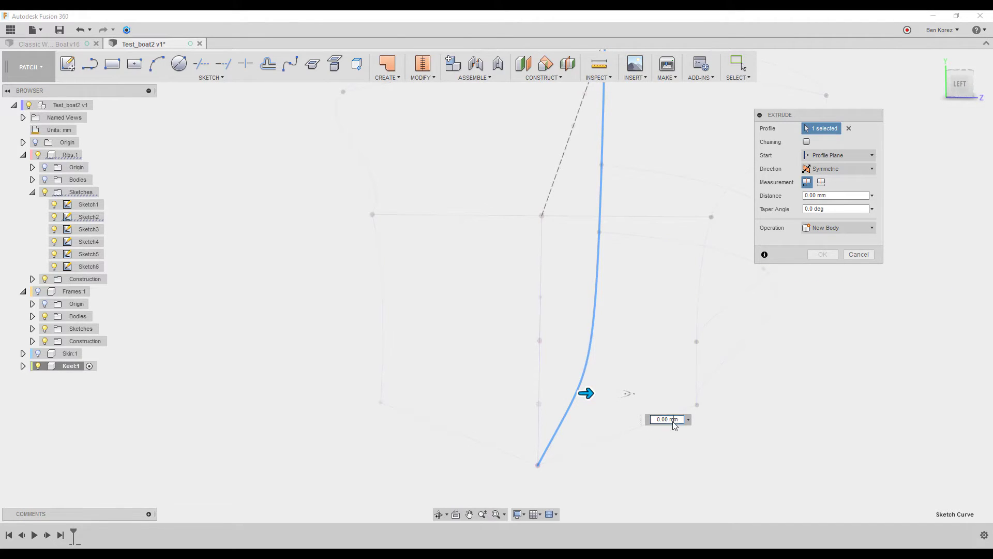
type("5")
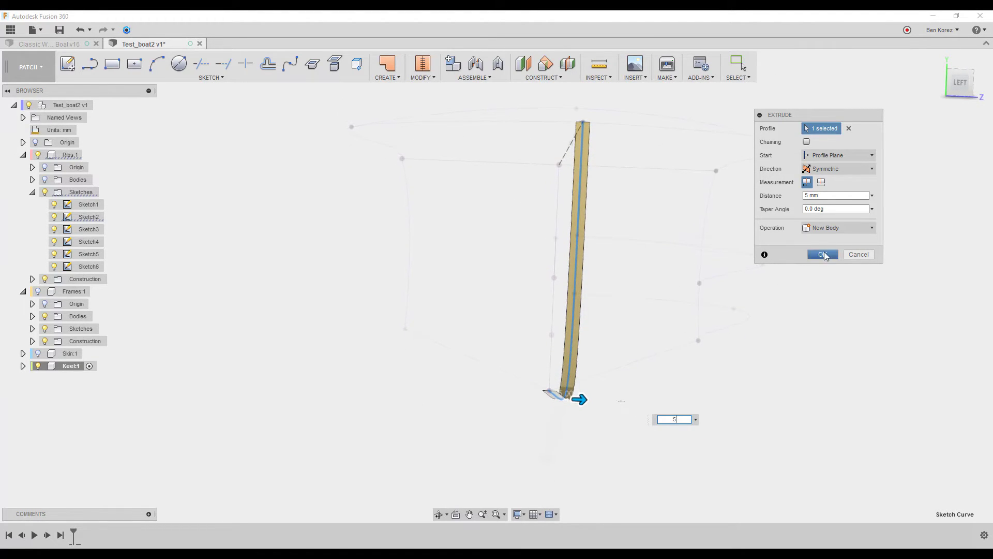
left_click(824, 255)
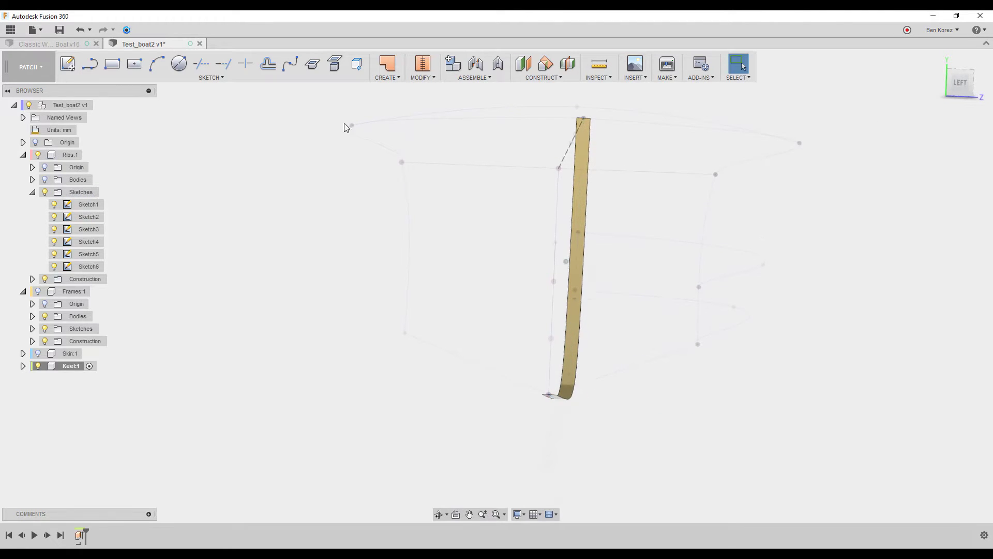
Thicken the keel surface strip by 5 mm in the Symmetric direction as a new body
left_click(400, 79)
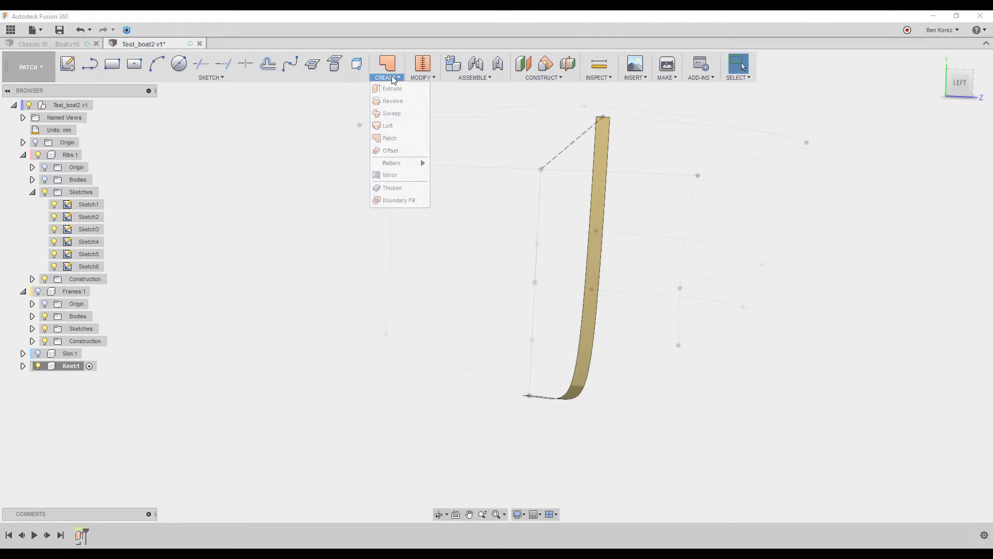
left_click(394, 188)
left_click(595, 226)
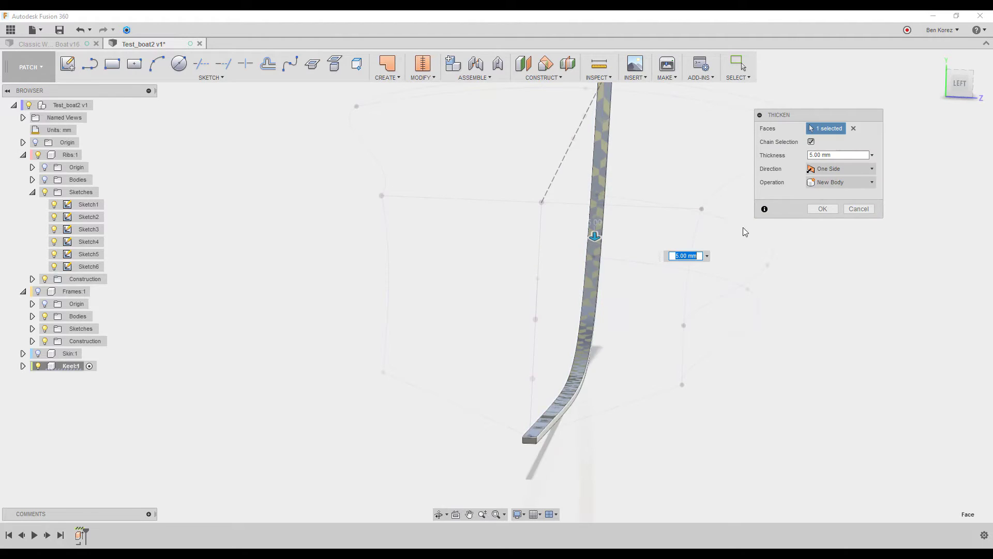
left_click(828, 171)
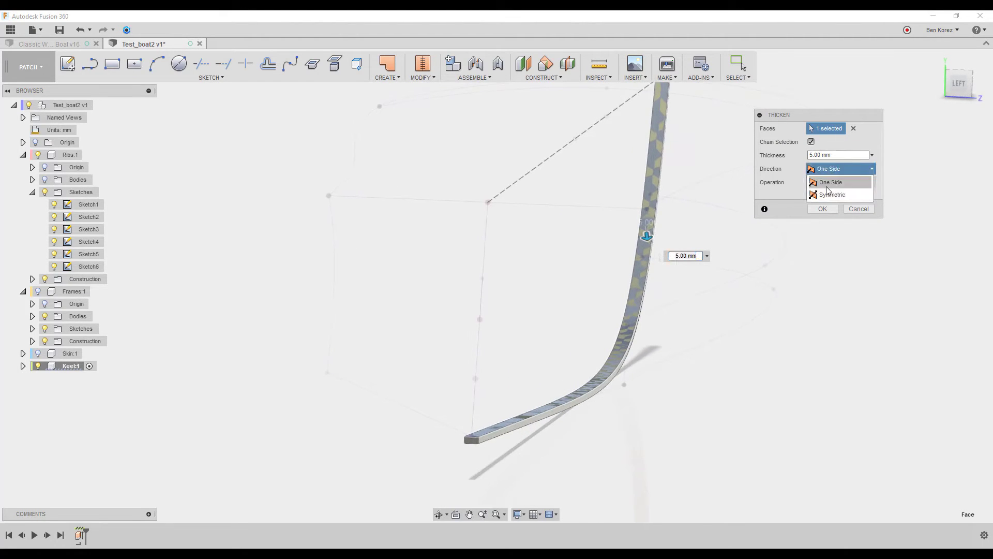
left_click(830, 187)
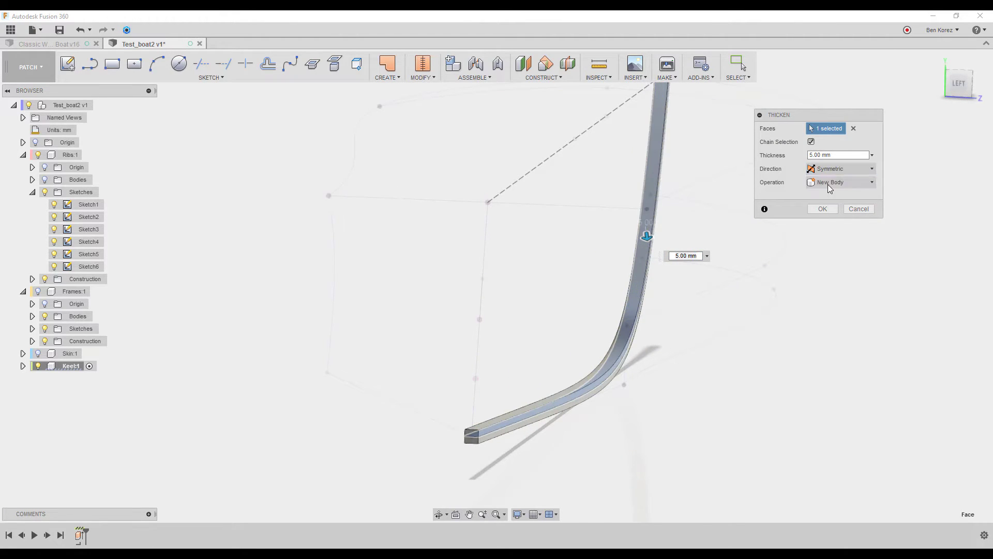
Thicken the keel surface symmetrically by 6 mm as a new body, with the rib bodies shown for reference
left_click(832, 156)
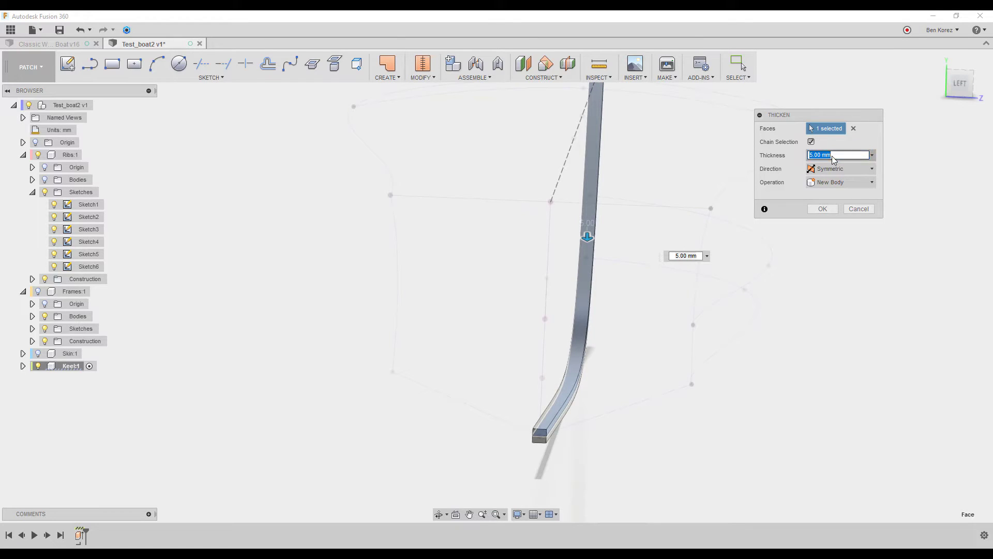
type("6")
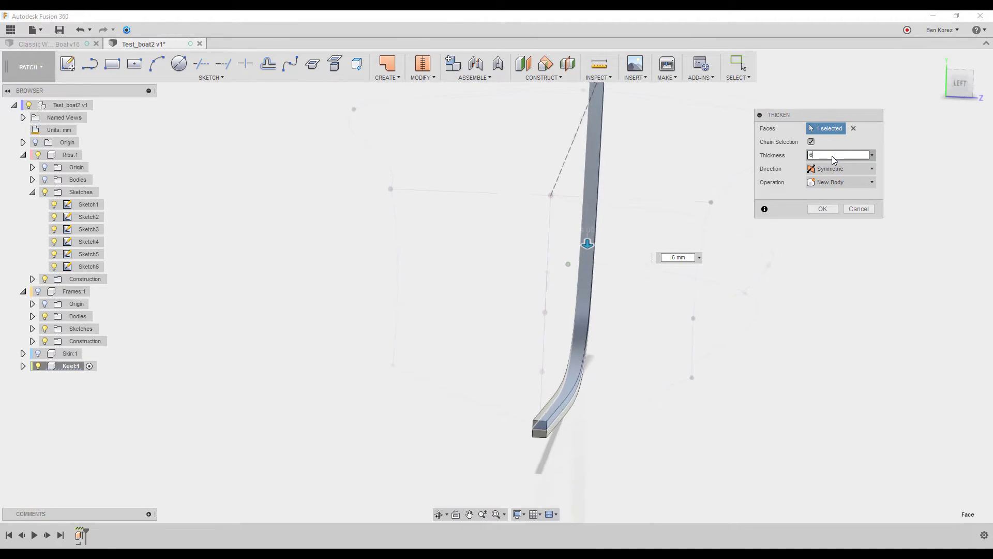
left_click(45, 179)
scroll(485, 384, "up", 3)
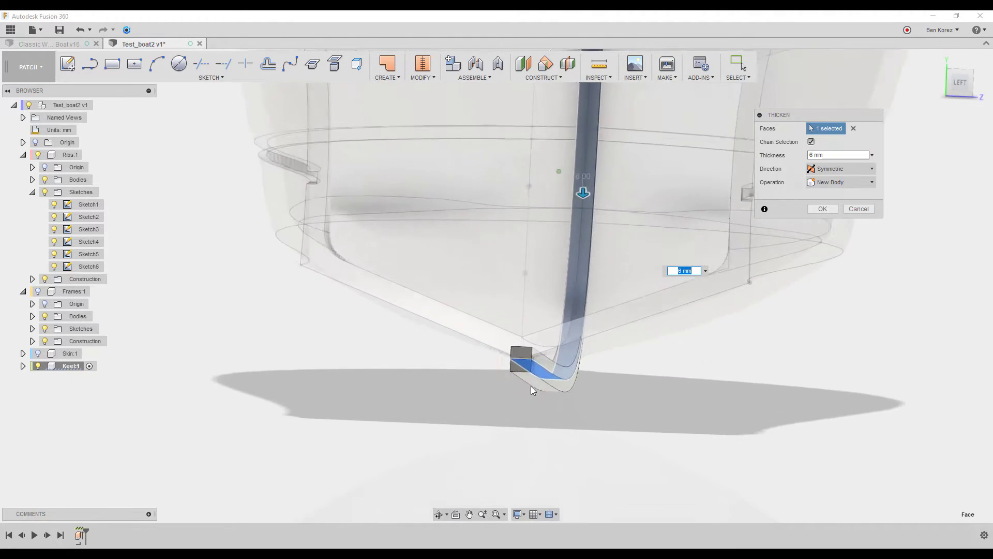
scroll(531, 386, "up", 5)
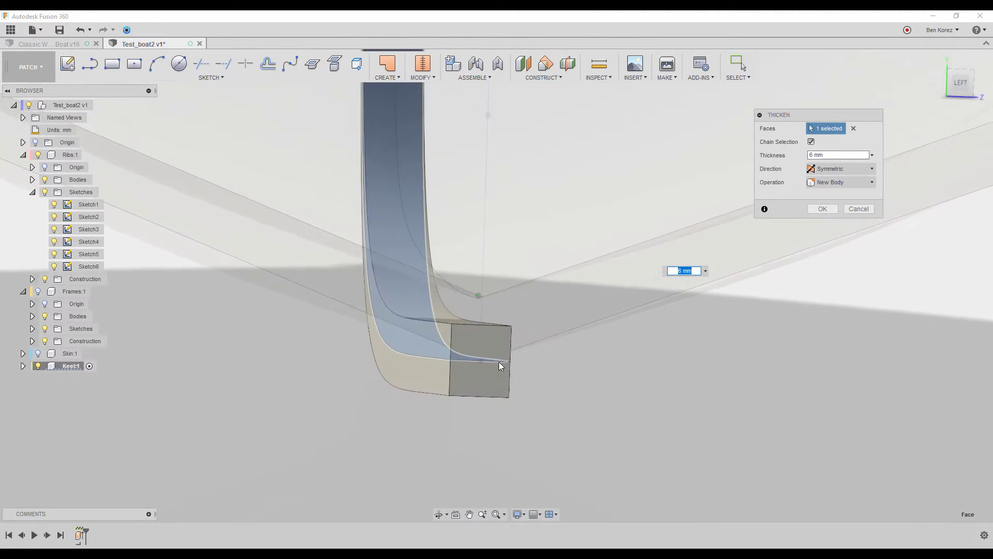
middle_click_drag(499, 362, 748, 249, "shift")
left_click(821, 208)
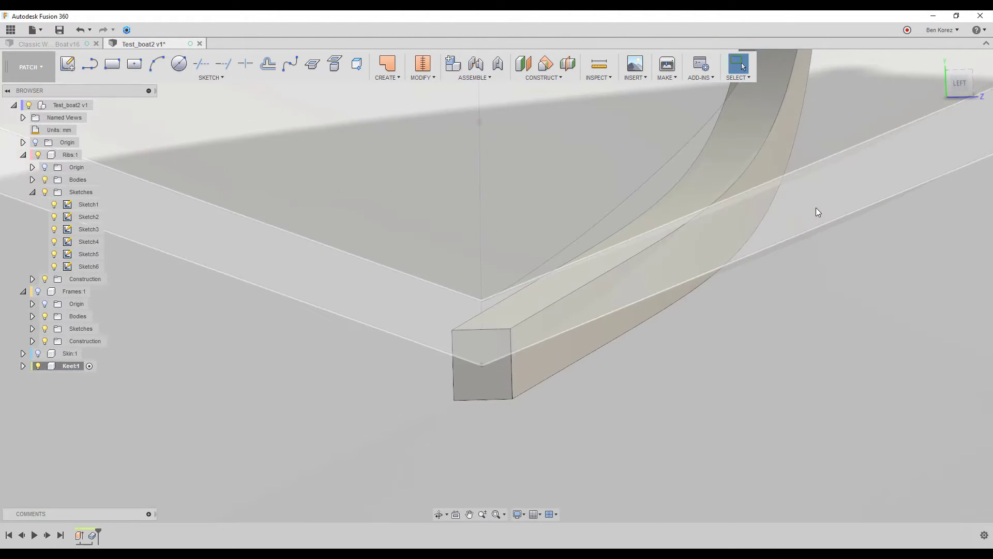
Check how the new keel fits the hull by temporarily displaying the Skin component
scroll(476, 368, "down", 10)
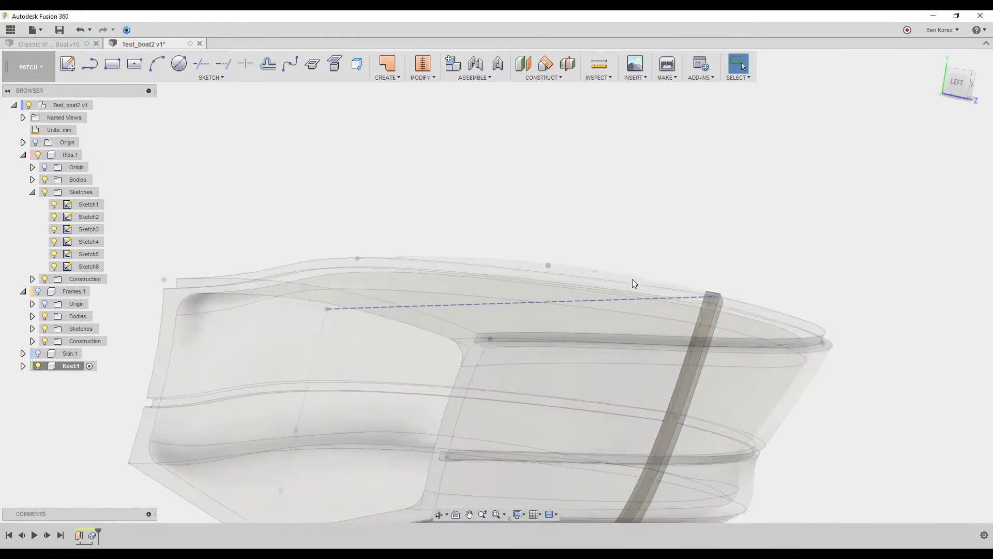
left_click(38, 354)
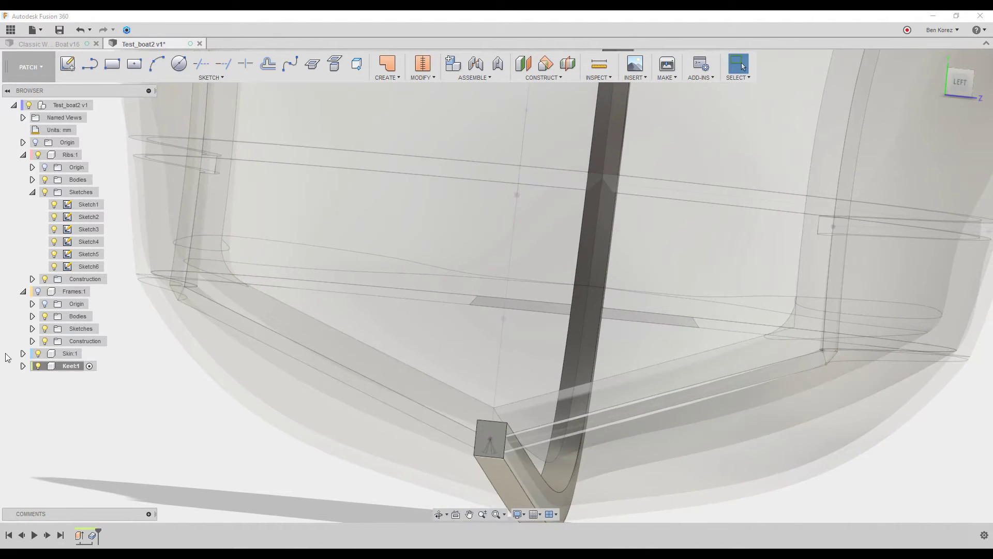
left_click(36, 353)
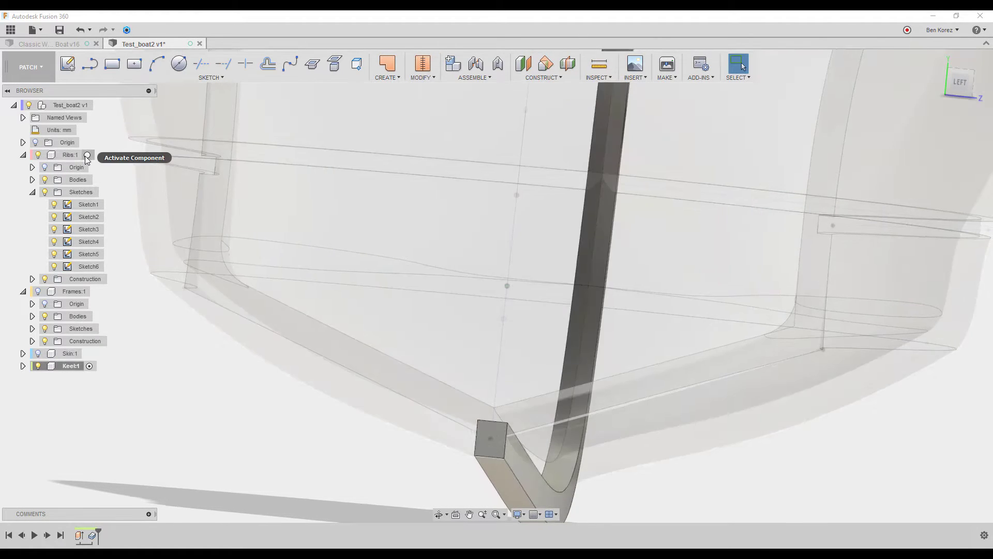
Activate the Ribs component and cut the keel out of the rib body with Combine, keeping the tool body, and inspect the groove
left_click(89, 155)
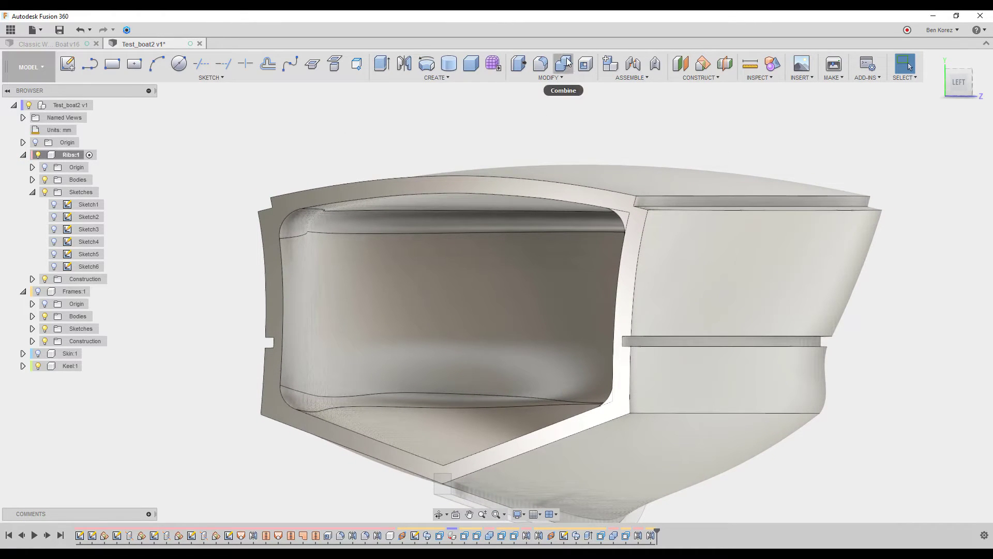
left_click(565, 62)
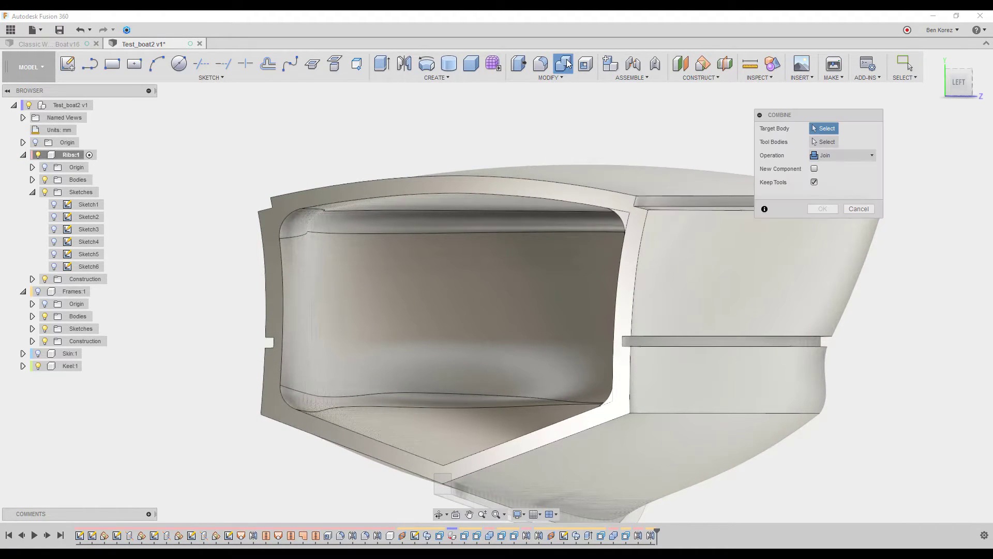
left_click(608, 254)
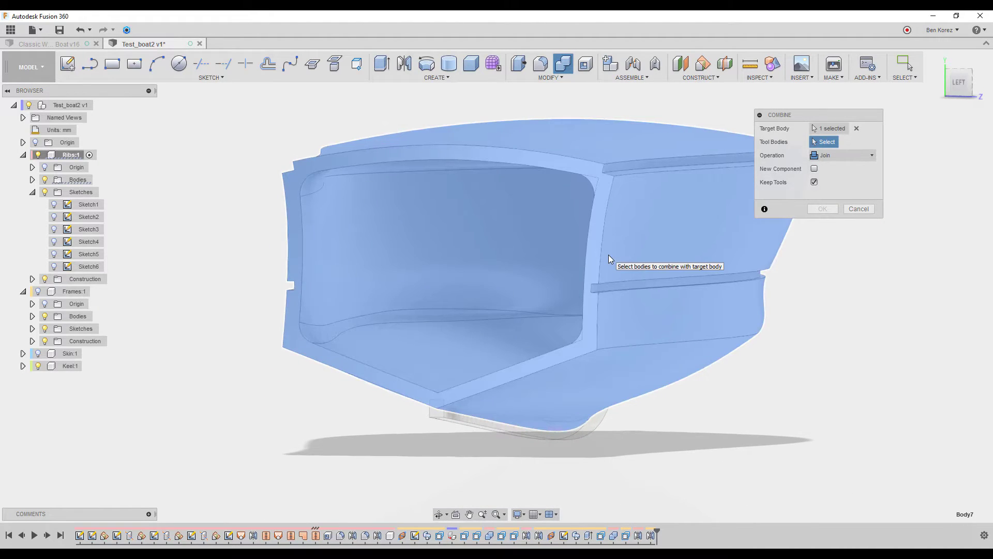
left_click(829, 156)
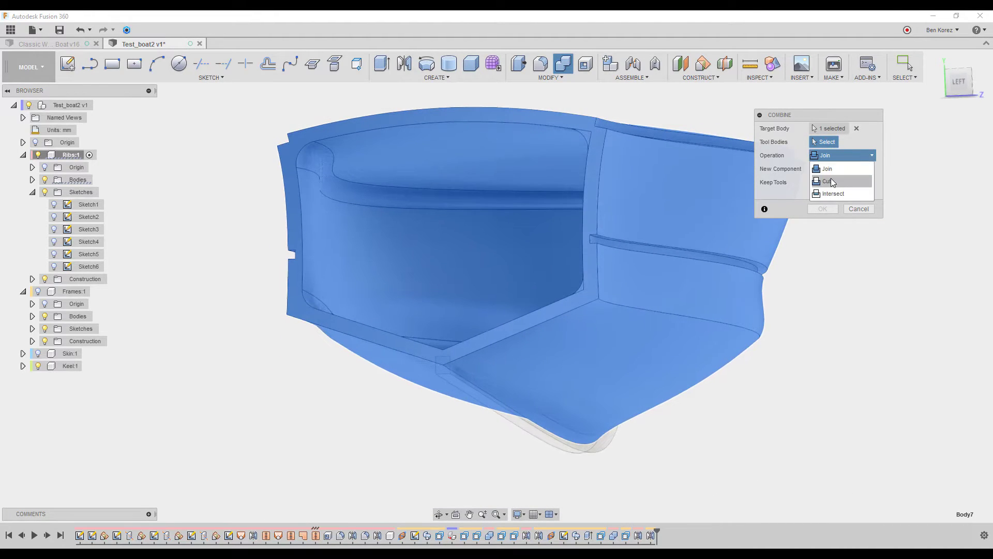
left_click(831, 178)
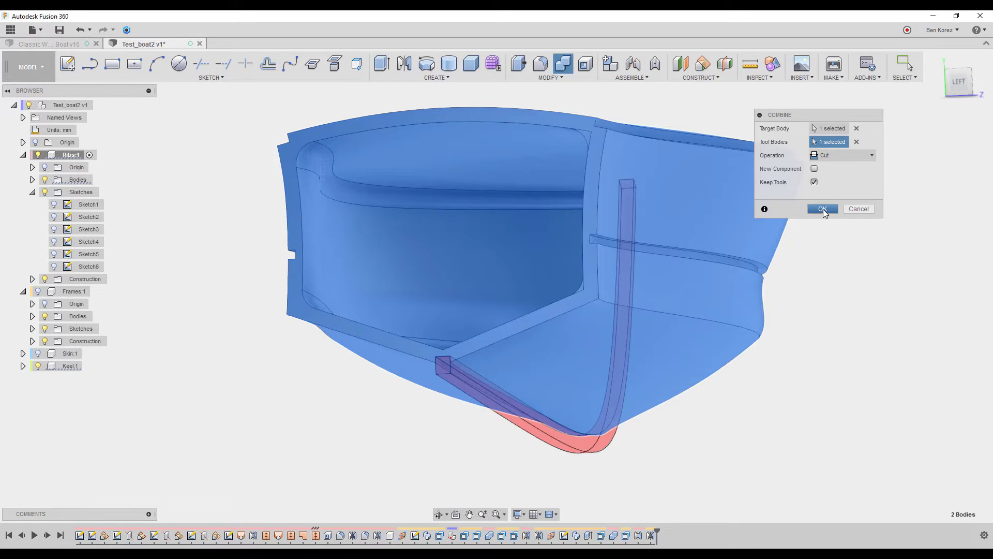
left_click(823, 209)
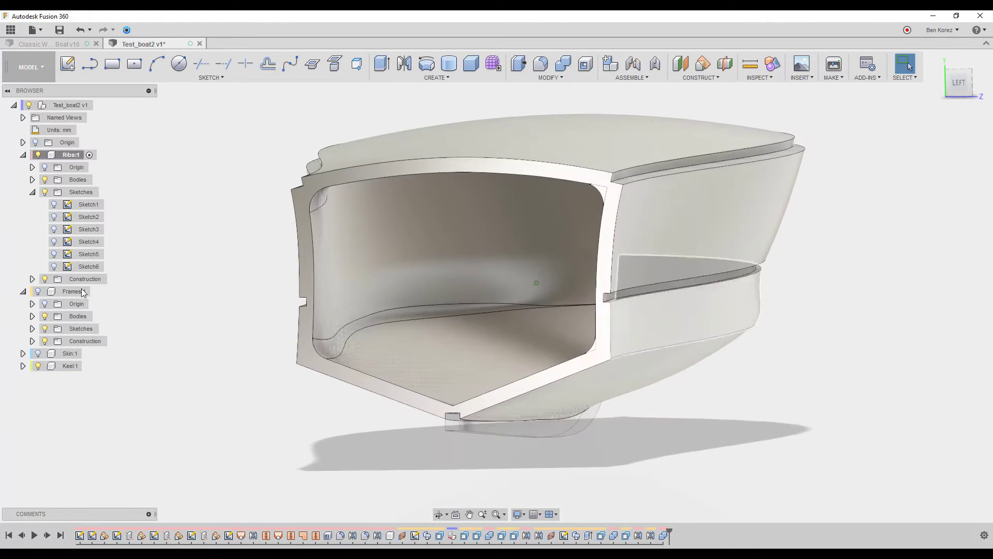
left_click(38, 366)
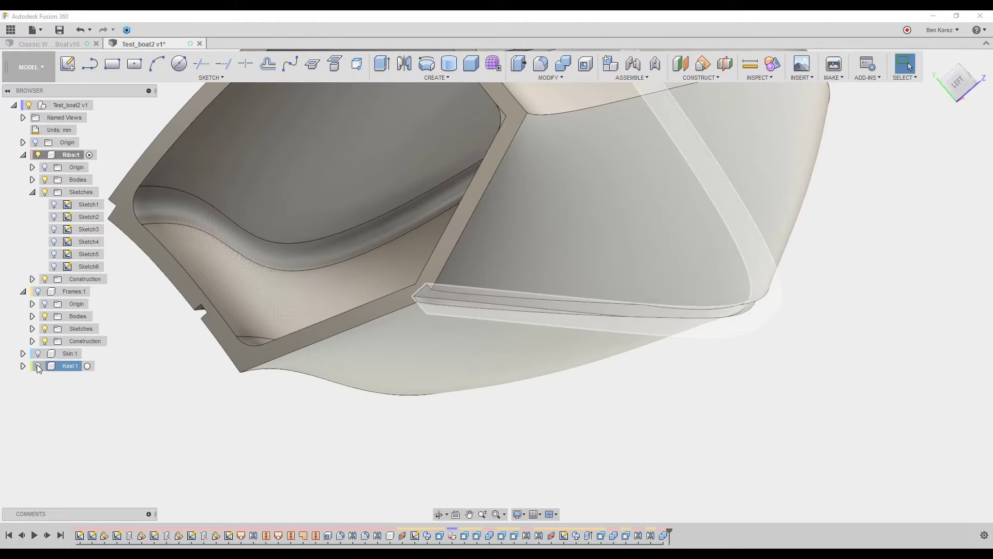
left_click(38, 366)
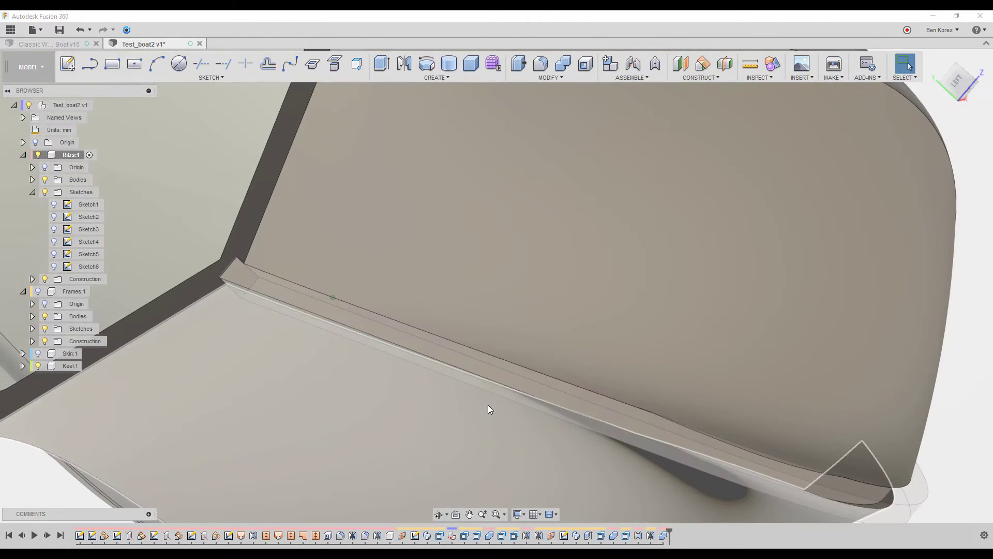
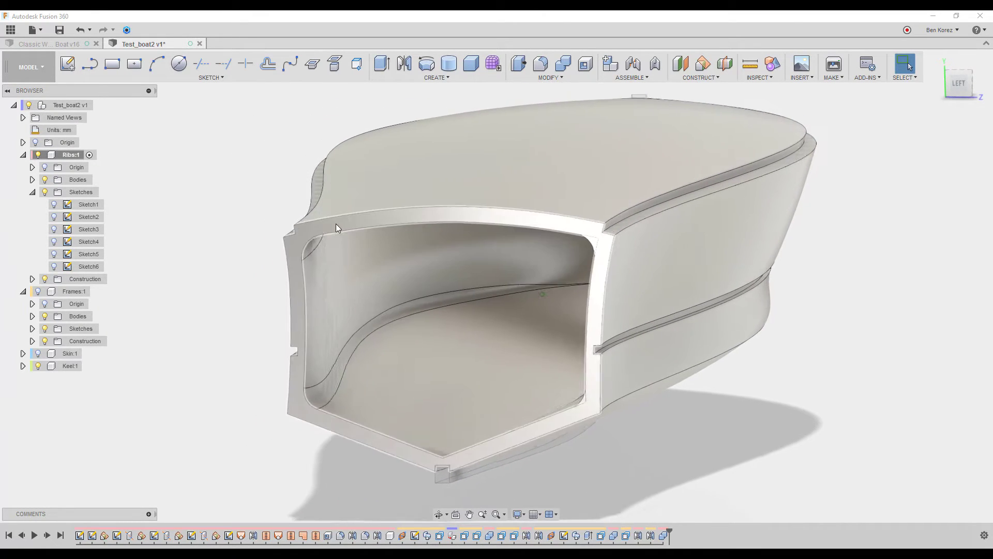
Show and activate the Skin component, and hide the Ribs component
left_click(37, 354)
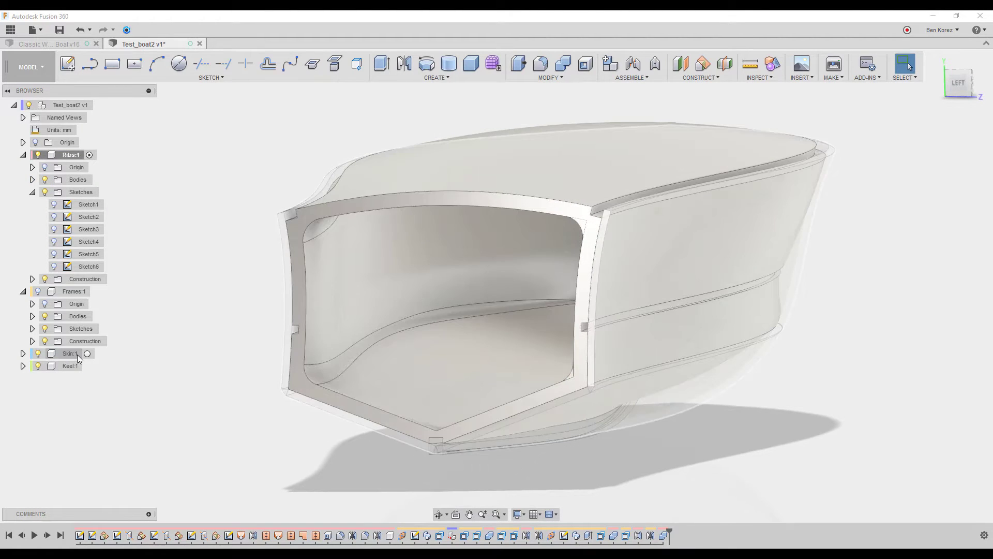
left_click(87, 354)
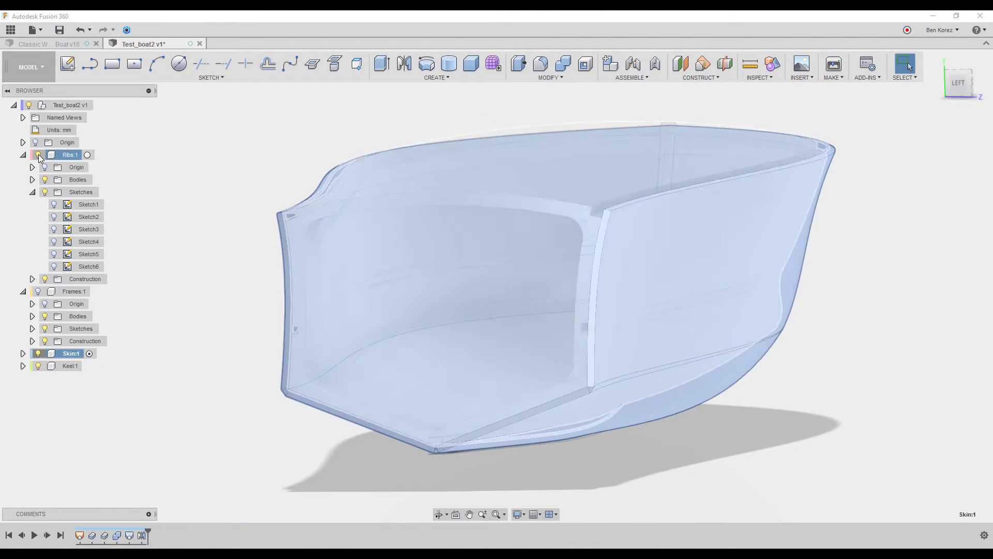
left_click(38, 155)
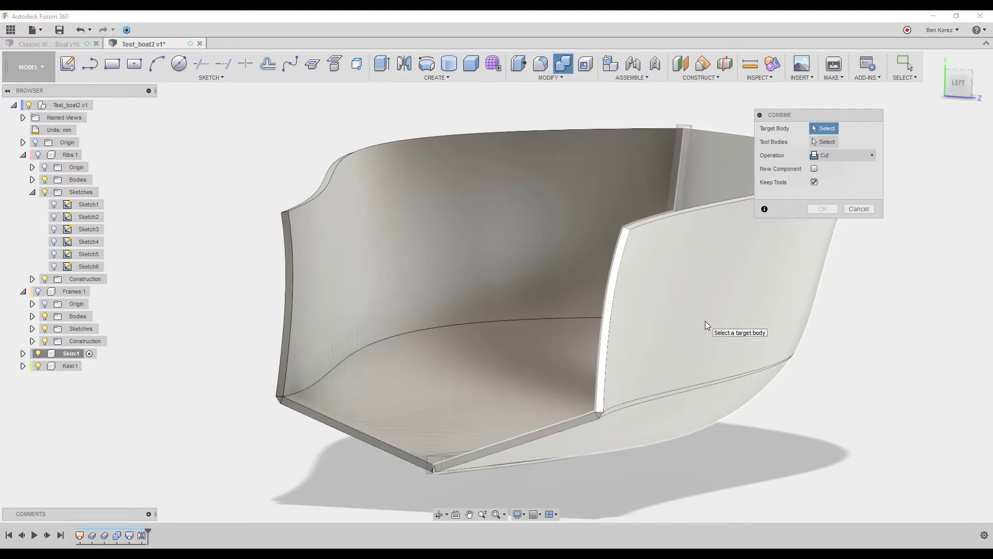
Cut the keel out of the hull skin half on the +Z side with Combine, keeping the keel as tool body
left_click(706, 321)
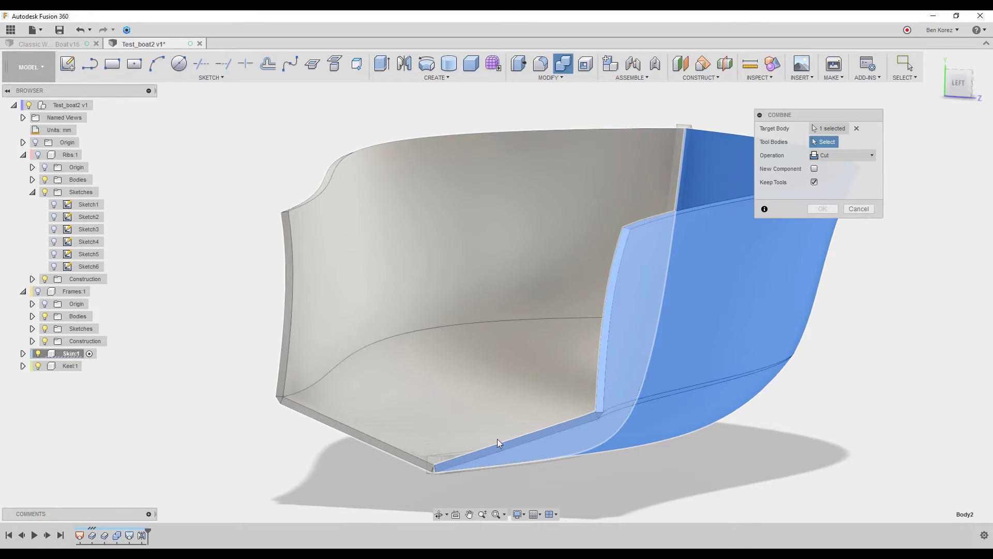
left_click(438, 465)
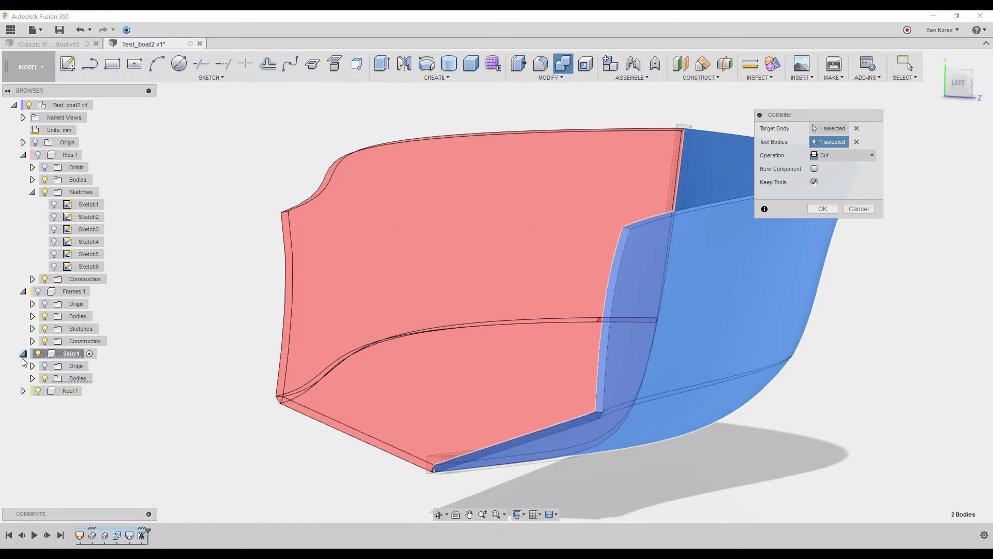
middle_click_drag(260, 432, 397, 412, "shift")
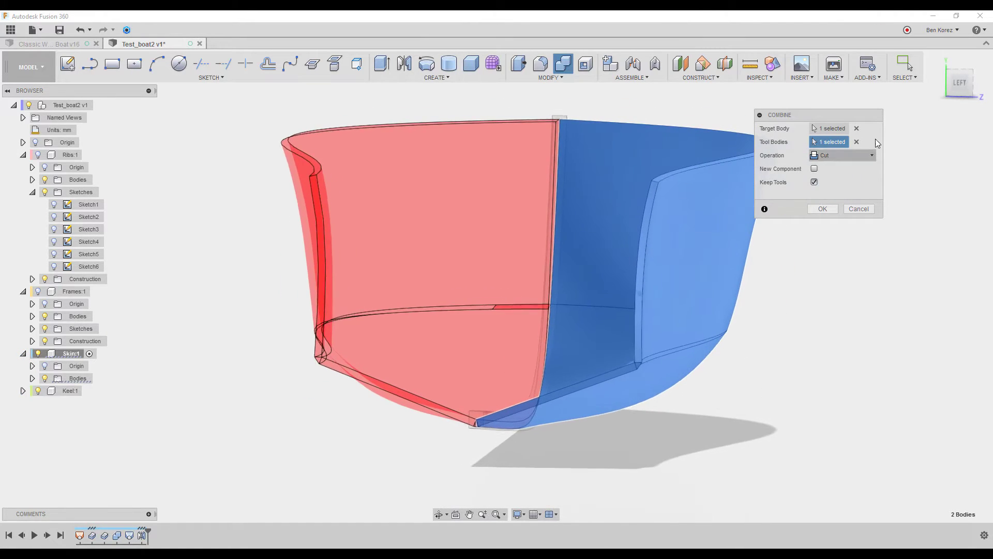
left_click(857, 142)
middle_click_drag(607, 494, 514, 429, "shift")
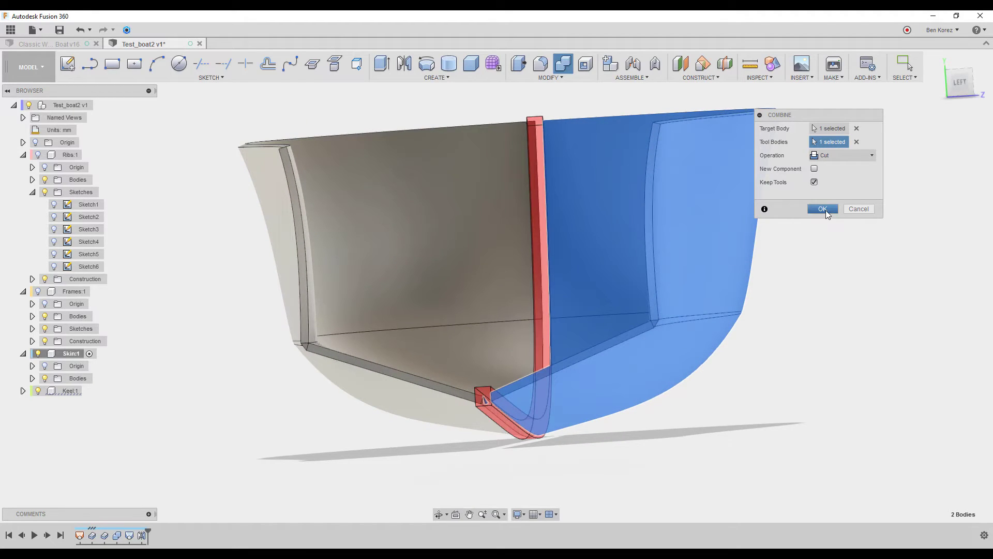
left_click(823, 209)
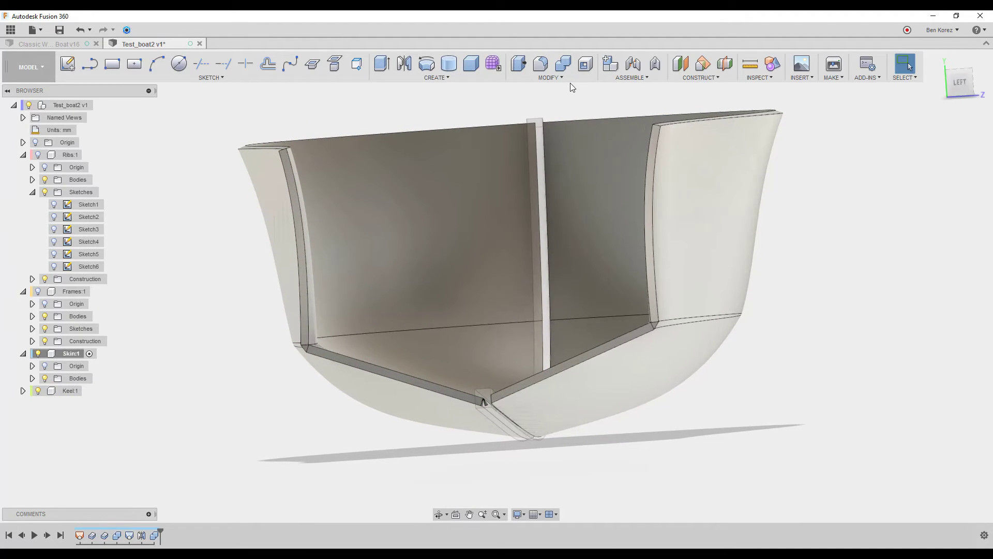
Cut the keel out of the opposite hull skin half with Combine, keeping the keel as tool body
left_click(563, 63)
left_click(339, 214)
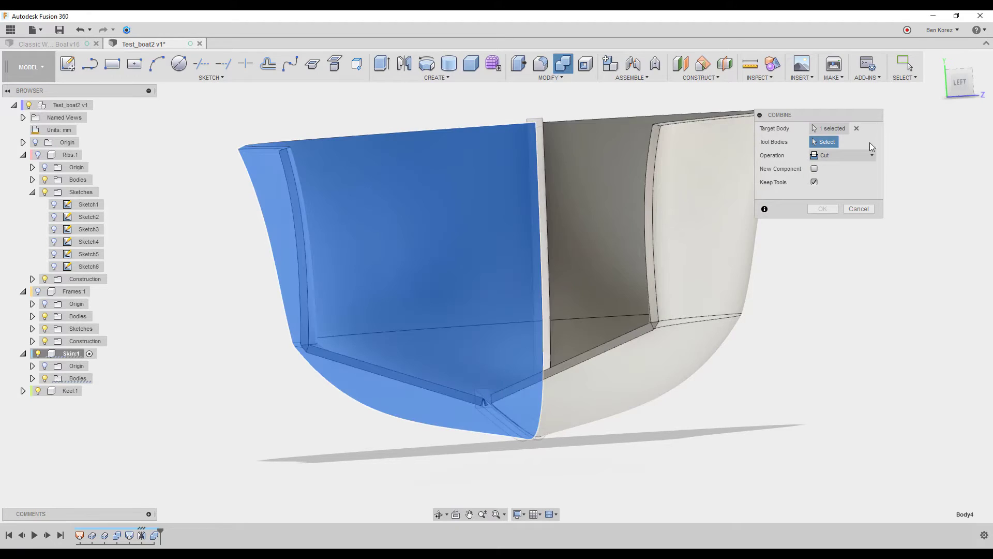
left_click(502, 424)
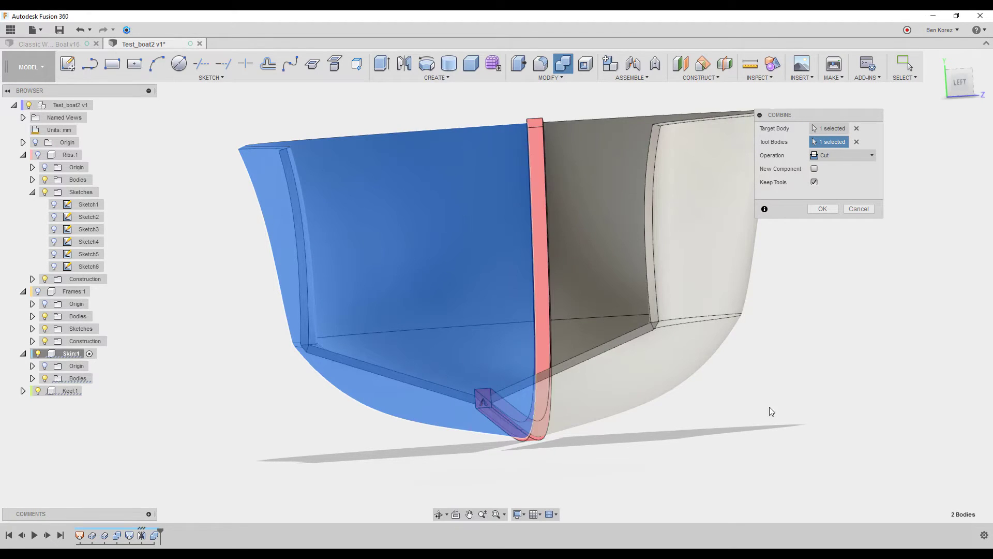
left_click(823, 209)
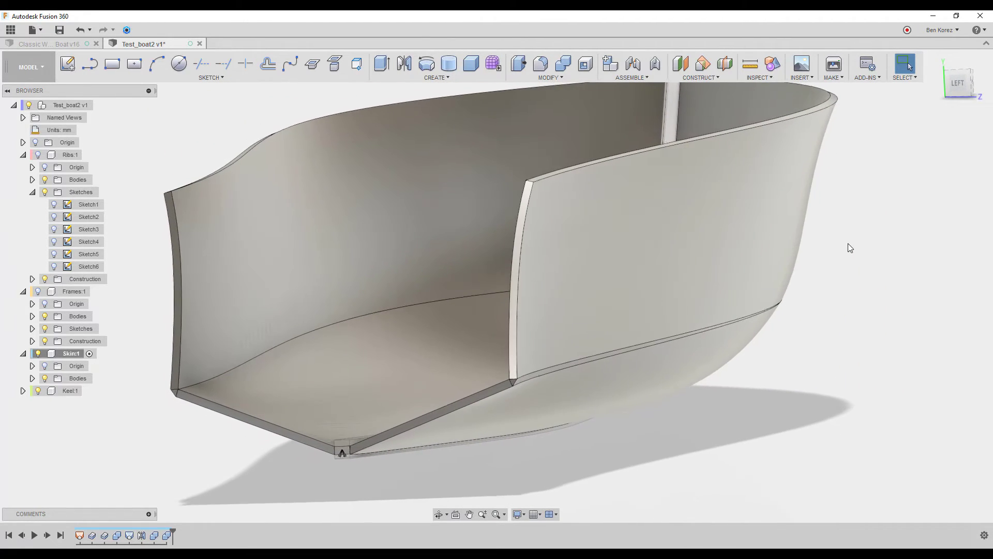
Activate the top-level Test_boat2 component and display Ribs, Frames and Skin together to review how the hull parts fit
left_click(39, 154)
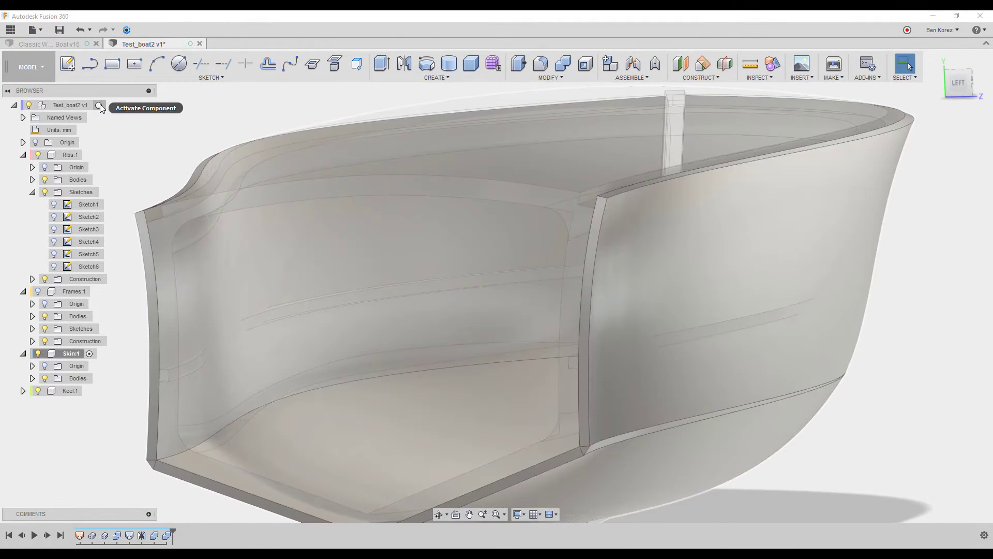
left_click(99, 106)
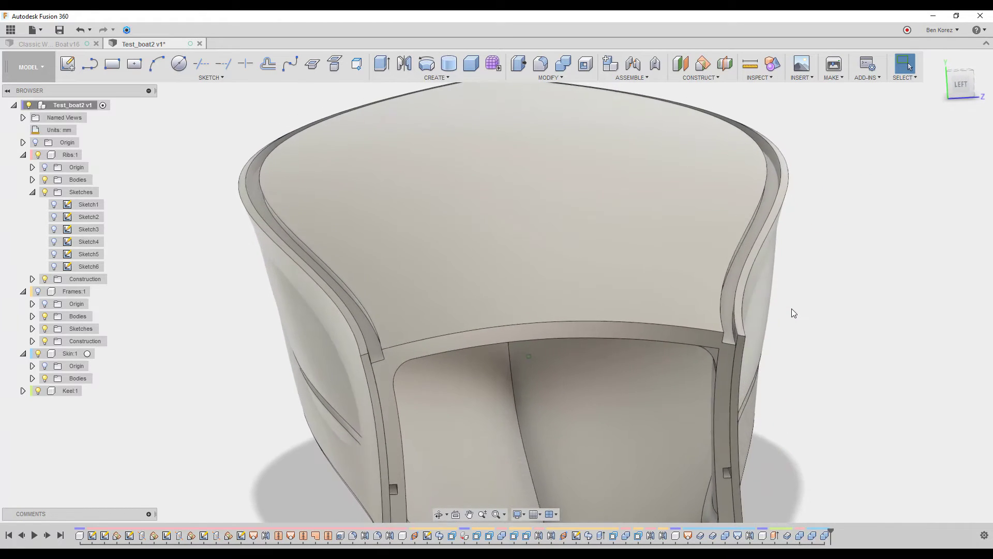
left_click(754, 259)
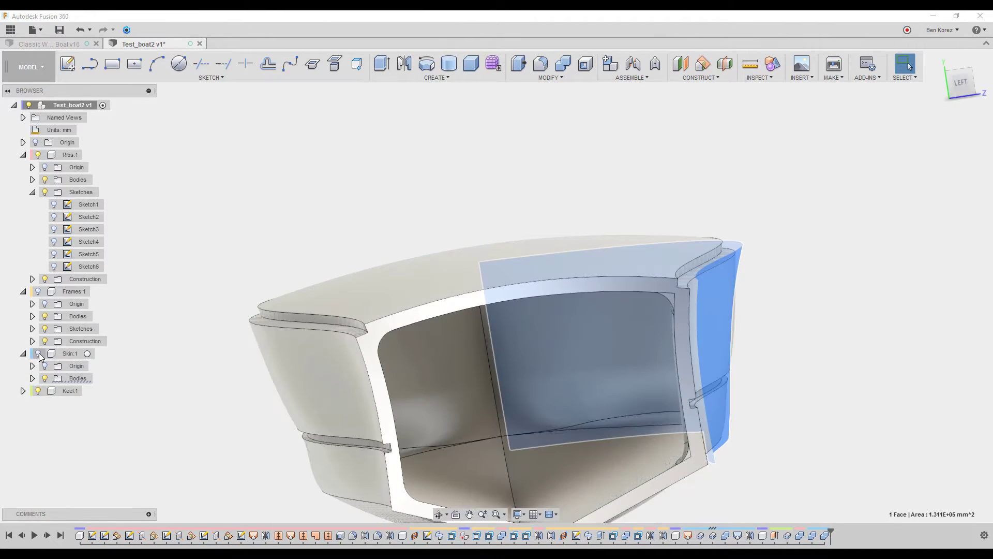
left_click(194, 189)
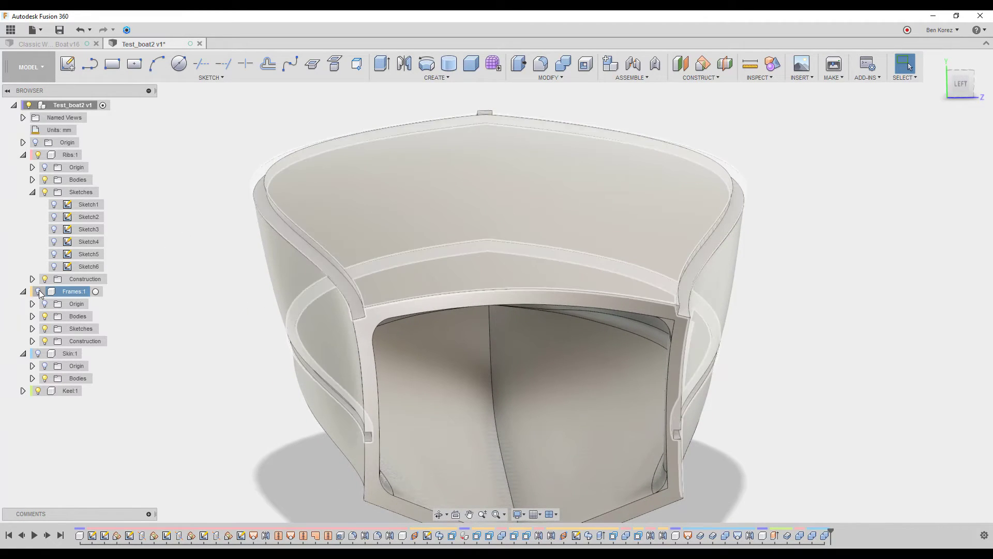
left_click(38, 353)
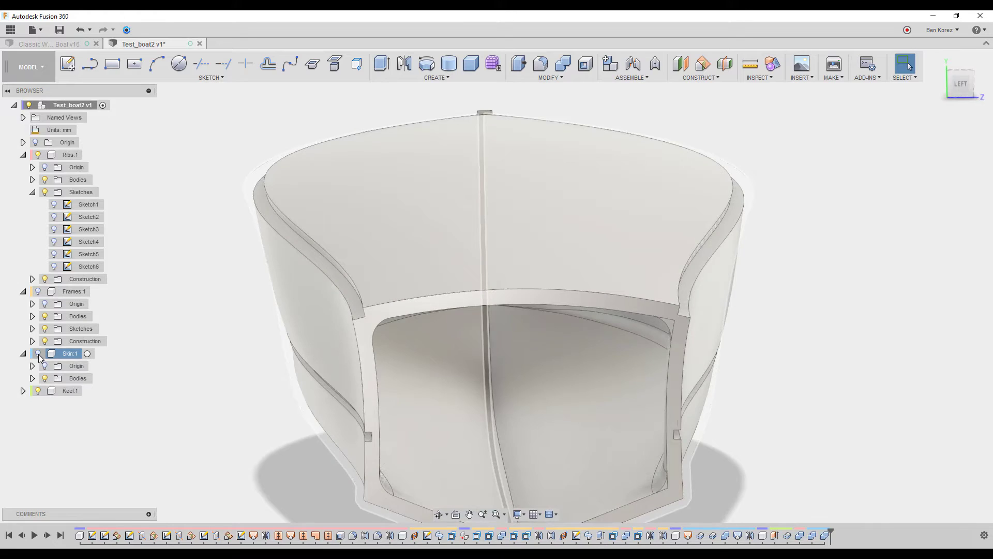
left_click(38, 354)
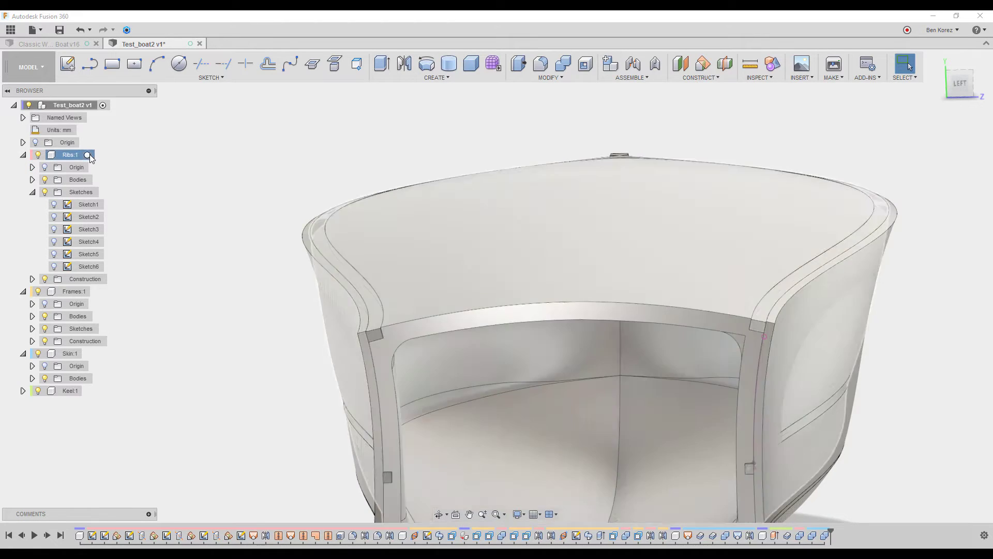
Activate the Ribs component, show it alone, and create a construction plane offset about 174 mm from the XY plane, beside the hull
left_click(89, 155)
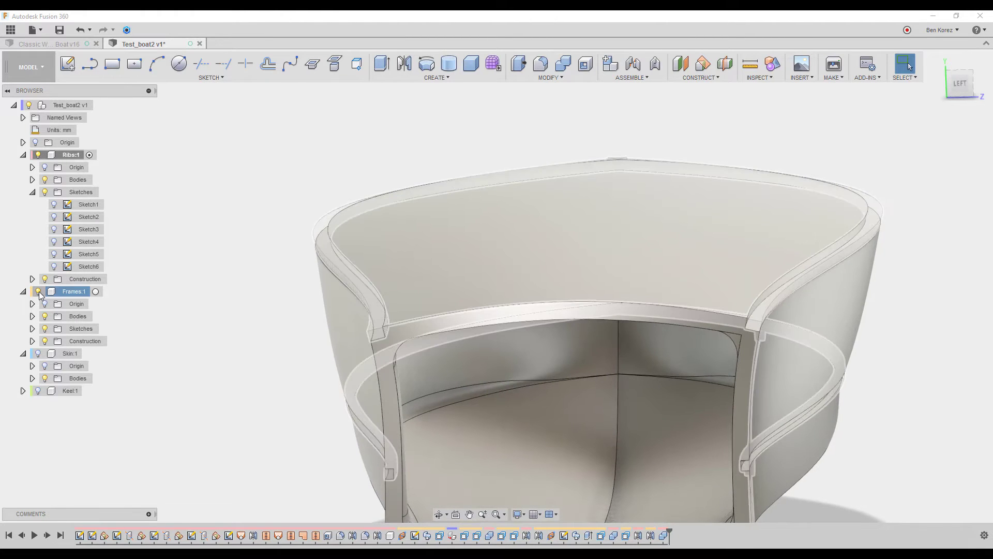
left_click(39, 292)
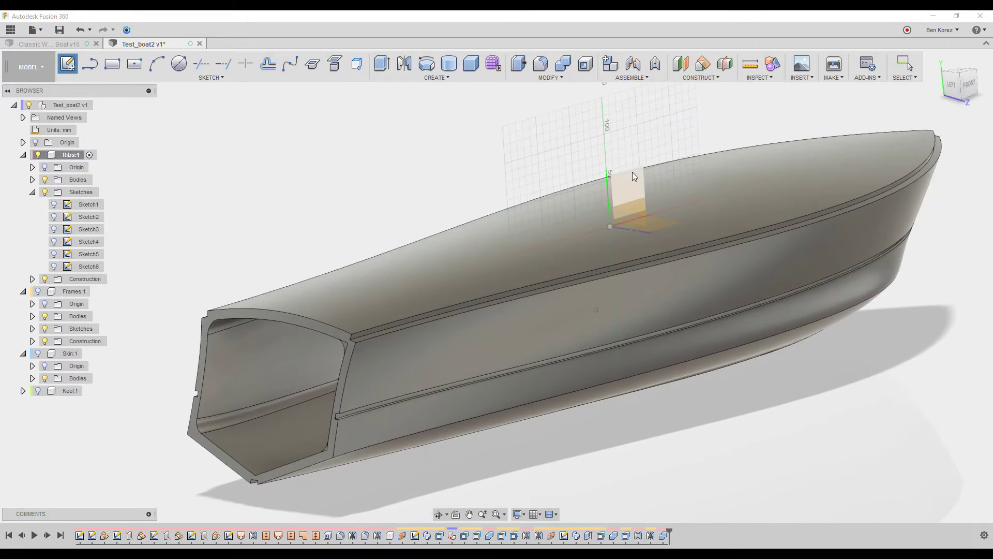
left_click(681, 64)
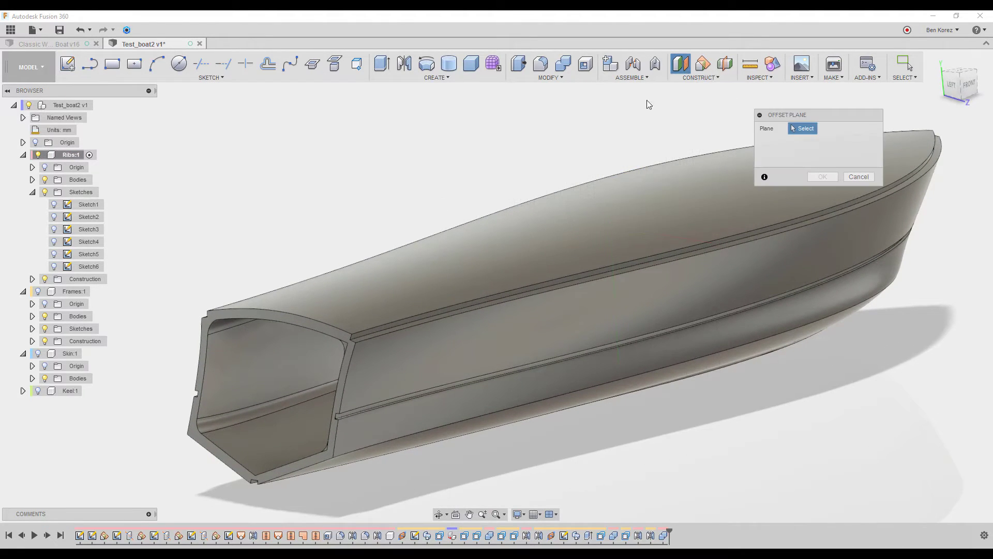
scroll(653, 188, "up", 3)
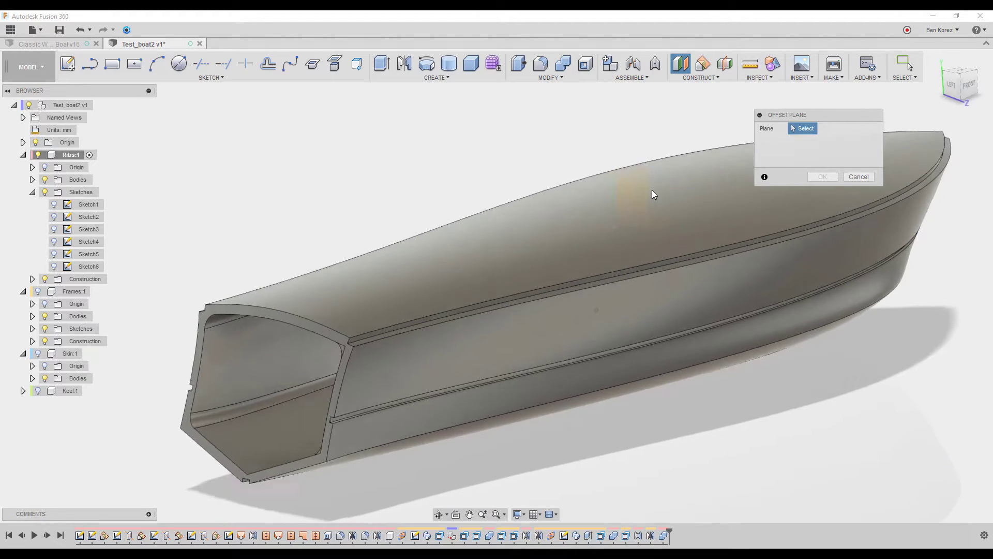
left_click(653, 213)
left_click_drag(656, 216, 751, 239)
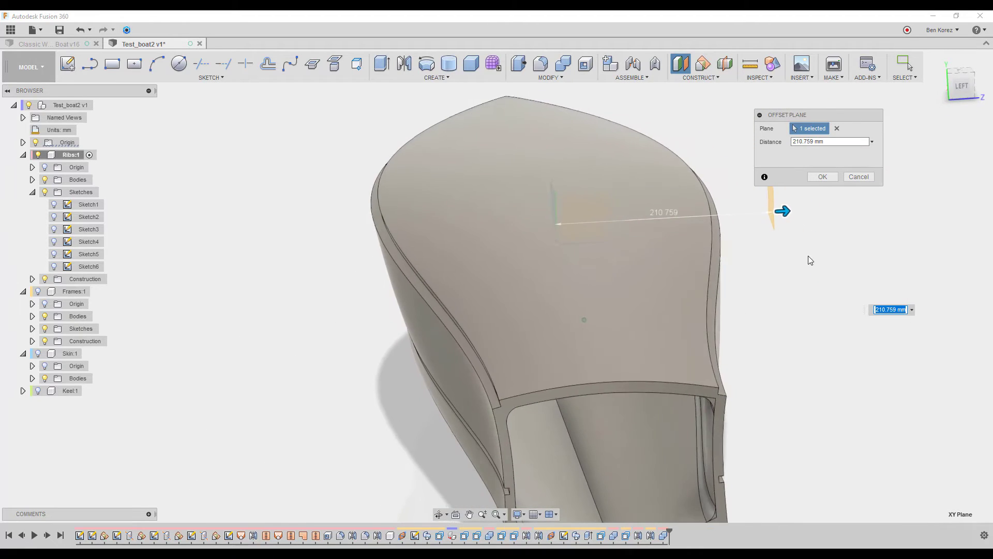
left_click_drag(786, 231, 745, 231)
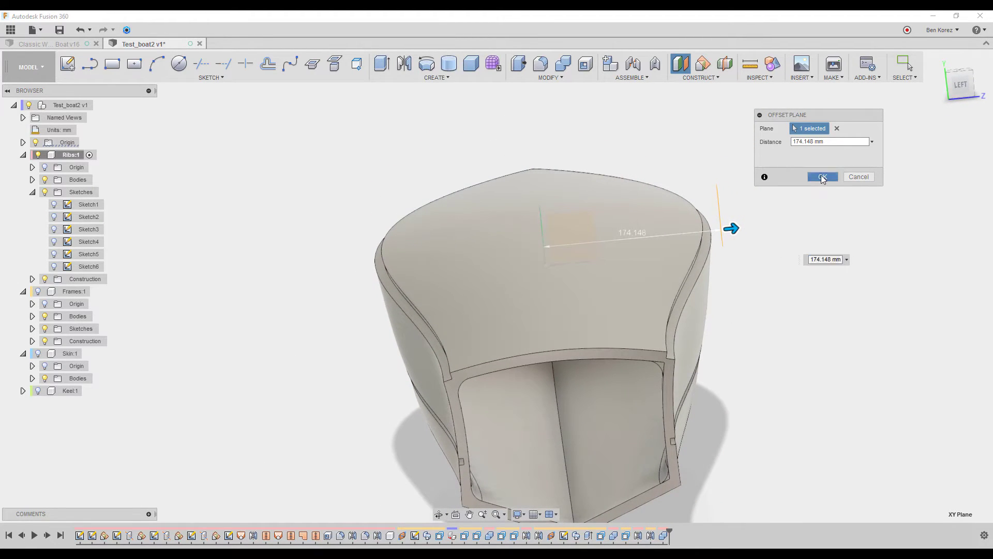
left_click(822, 176)
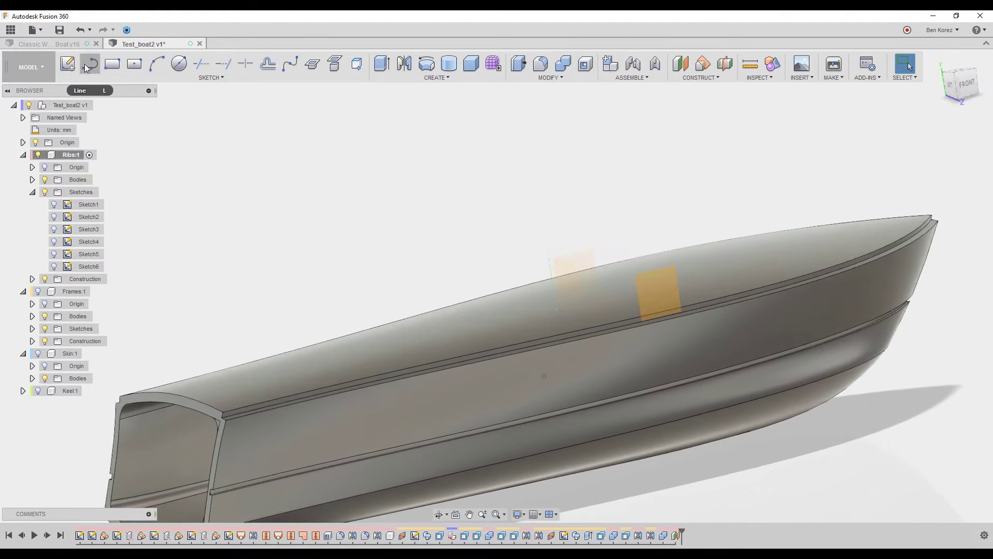
Sketch two parallel vertical lines on the offset plane, crossing the hull near the bow, about 240 mm long and about 15 mm apart
left_click(67, 63)
left_click(642, 287)
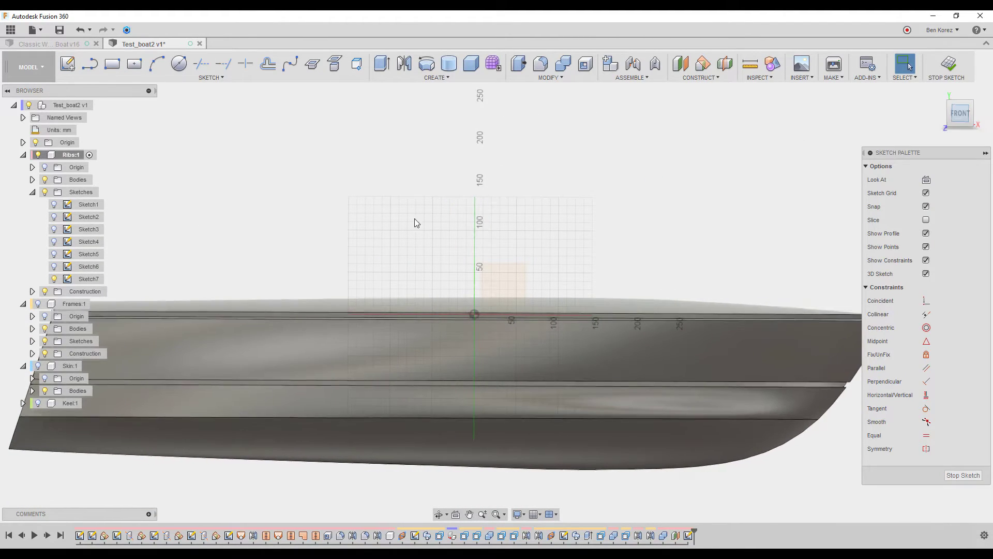
scroll(347, 200, "down", 2)
scroll(799, 310, "up", 2)
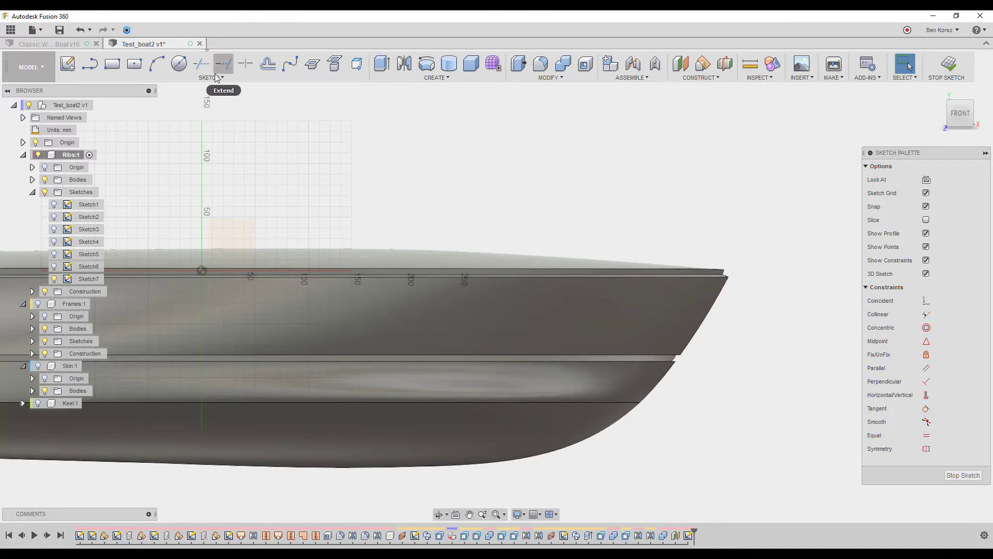
left_click(91, 65)
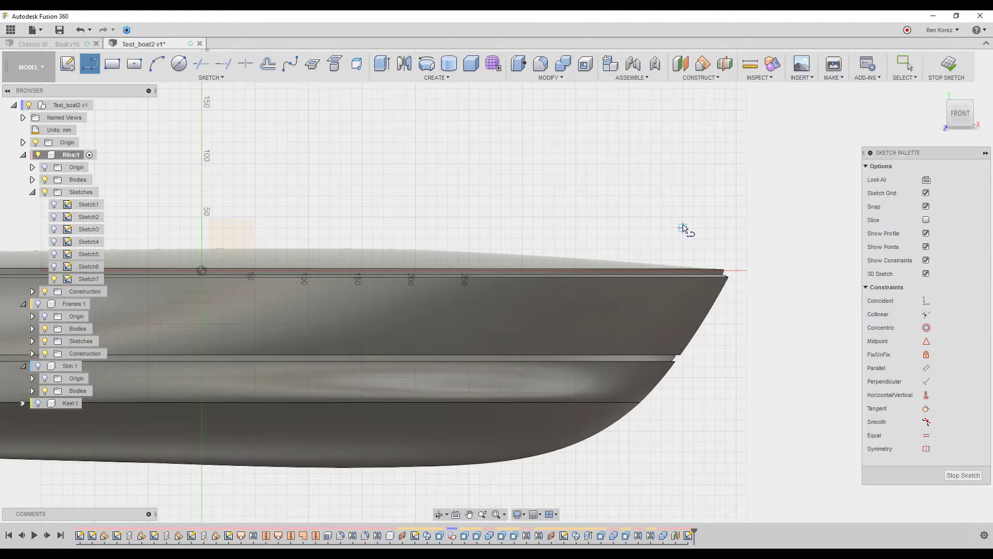
left_click(683, 227)
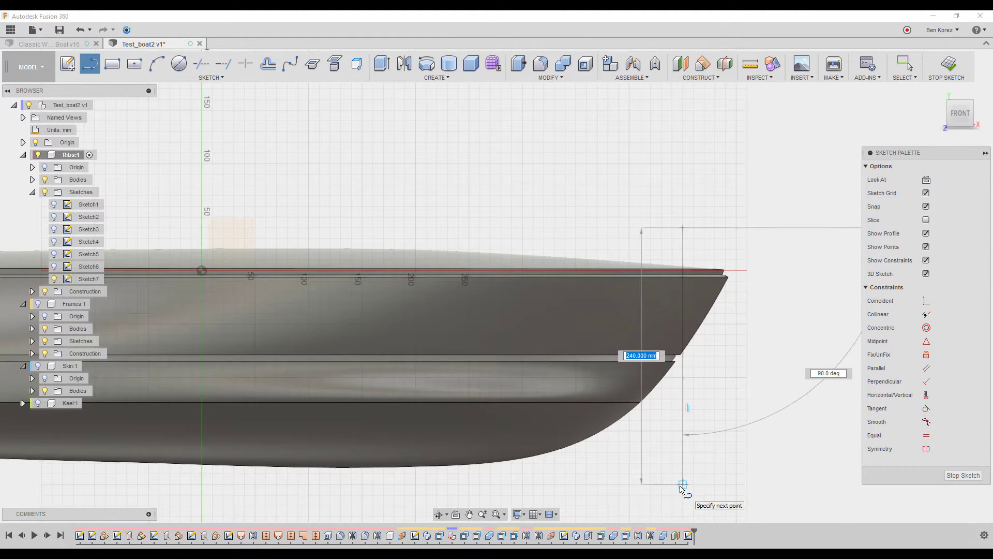
double_click(683, 484)
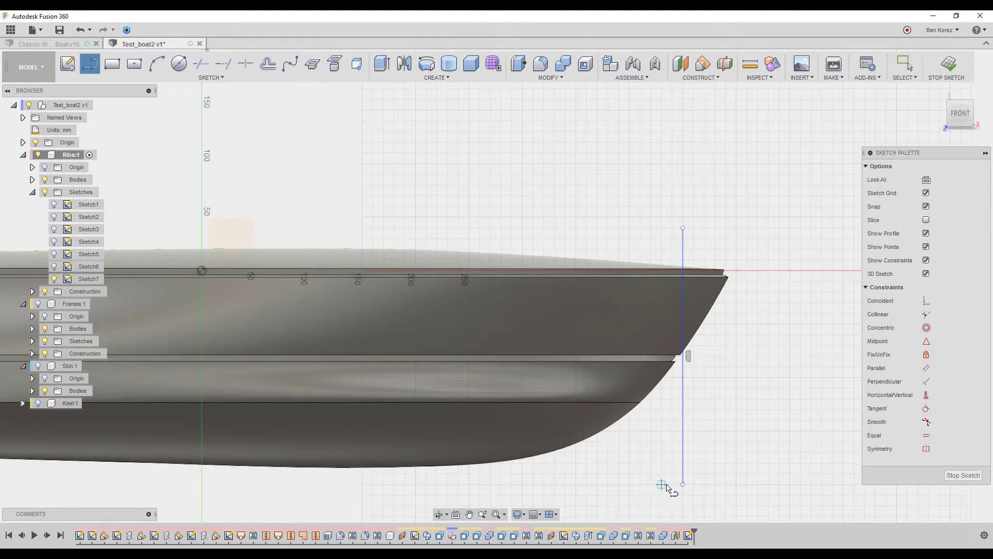
left_click(668, 484)
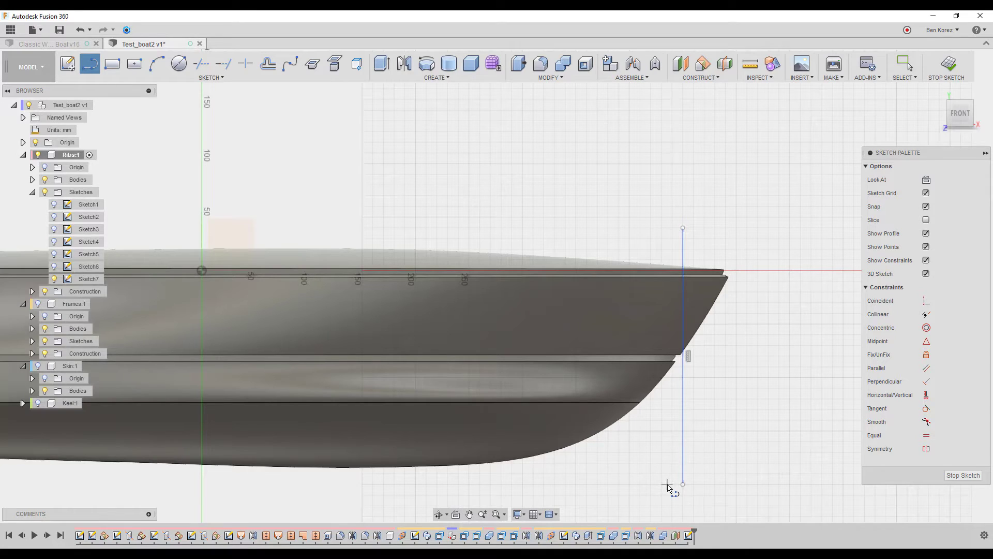
left_click(668, 228)
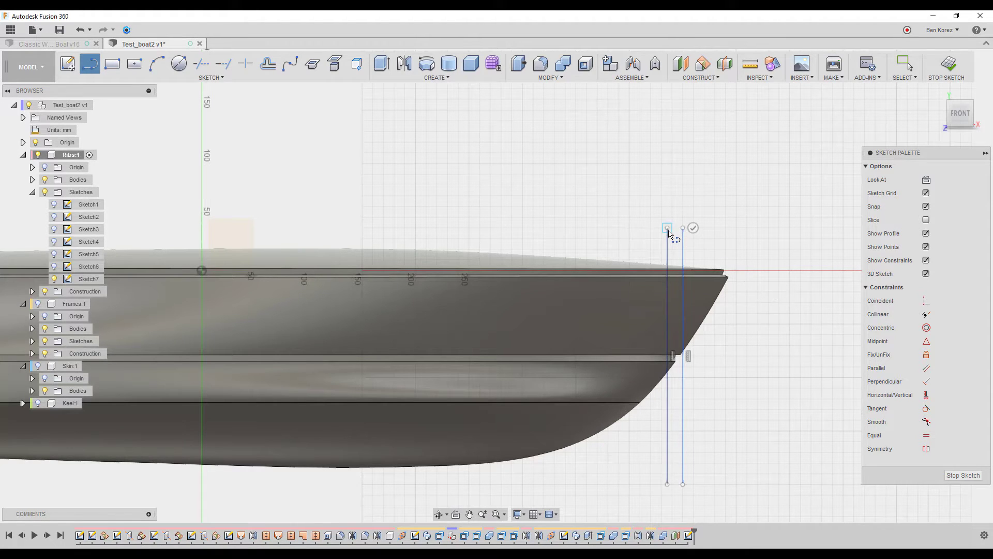
left_click(692, 227)
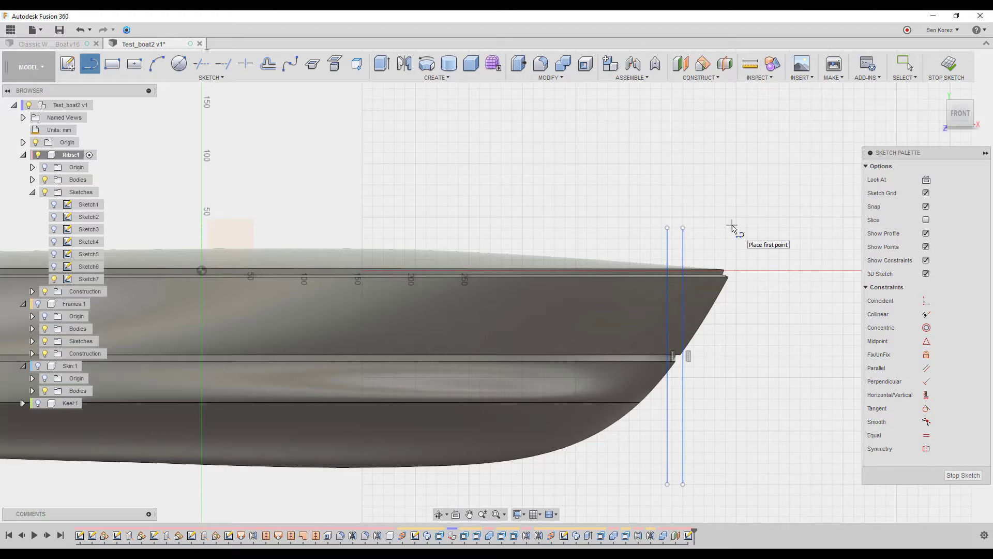
key("Escape")
Dimension the spacing between the two vertical lines to 8 mm and finish the sketch
left_click(667, 250)
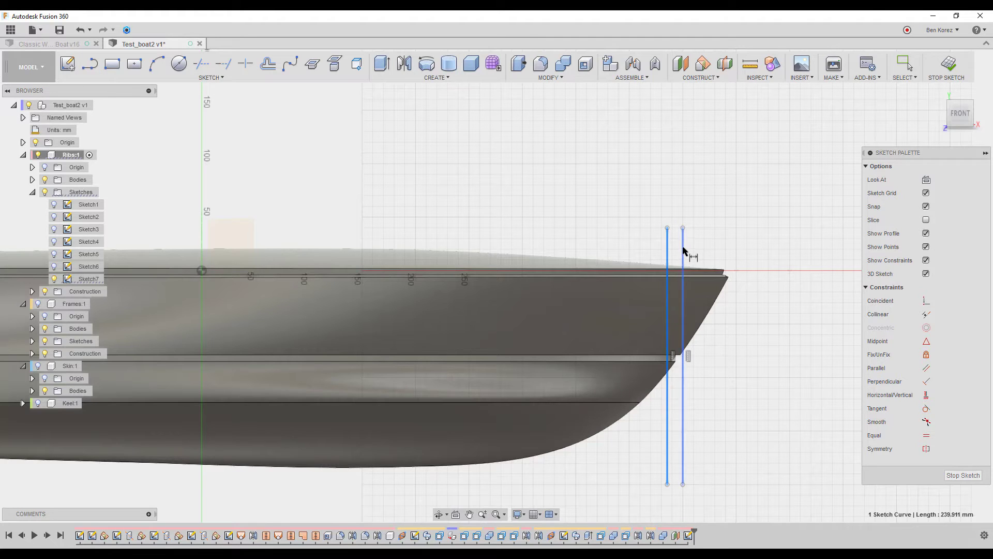
left_click(683, 251)
left_click(680, 182)
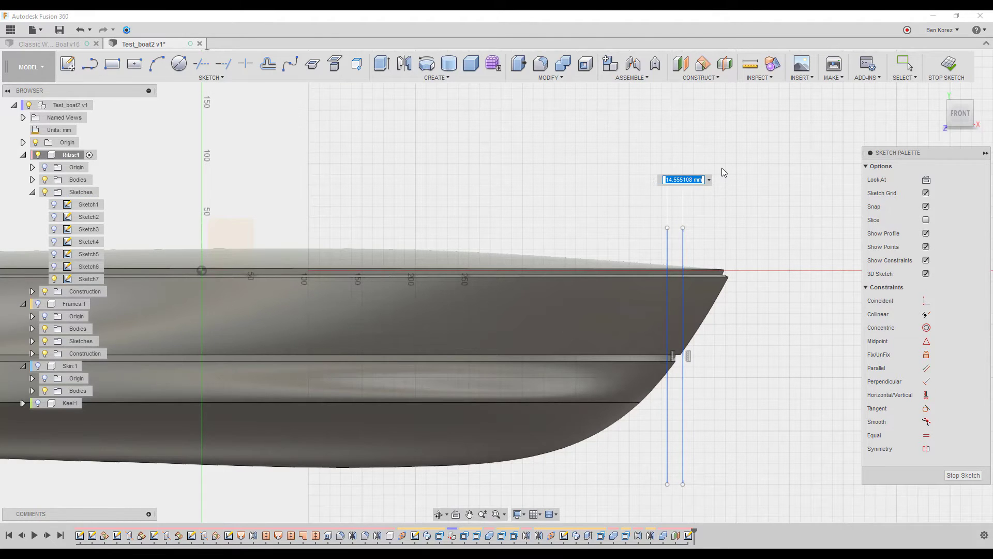
type("8")
key("Return")
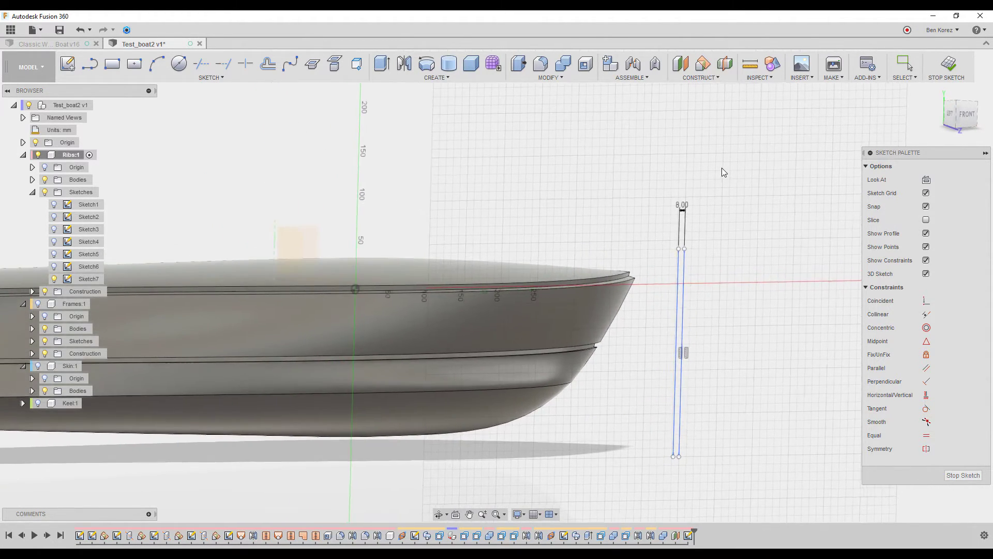
left_click(940, 75)
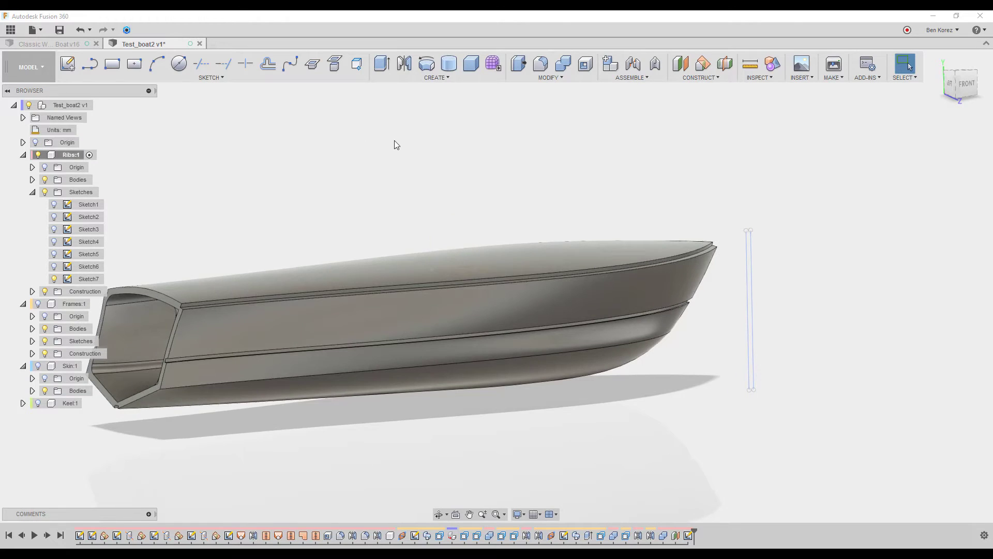
Split the ribs body with Split Body, using the vertical sketch line nearer the bow tip as the extended splitting tool
left_click(536, 78)
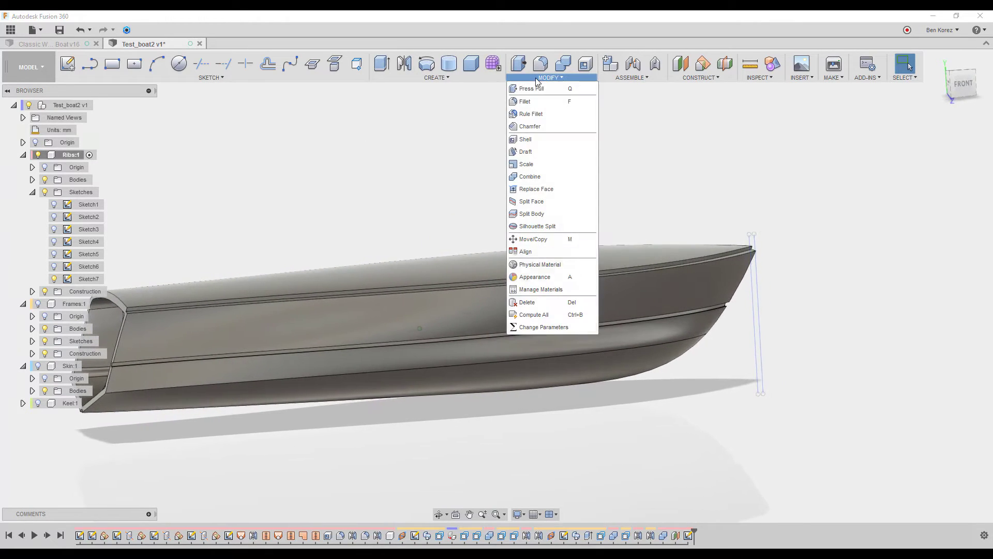
left_click(540, 212)
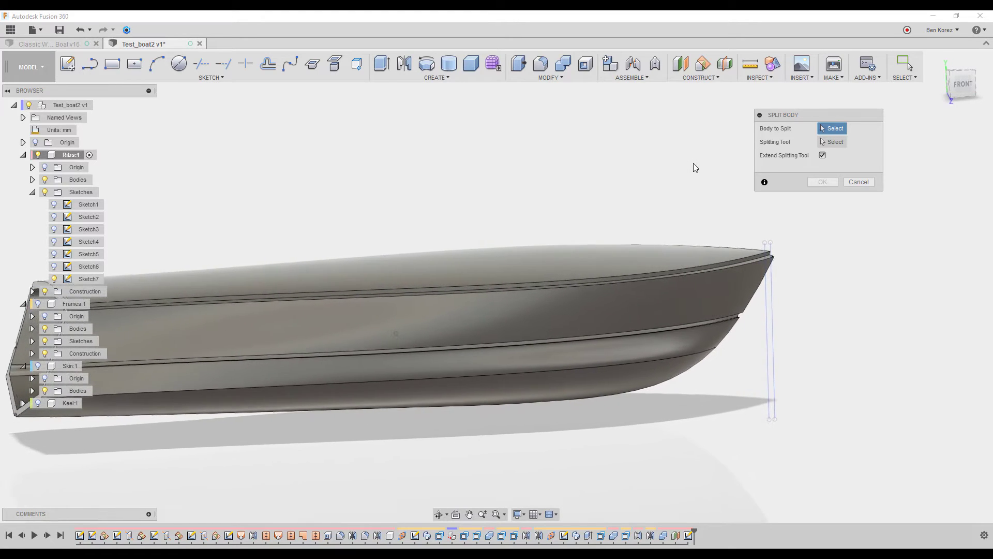
left_click(683, 272)
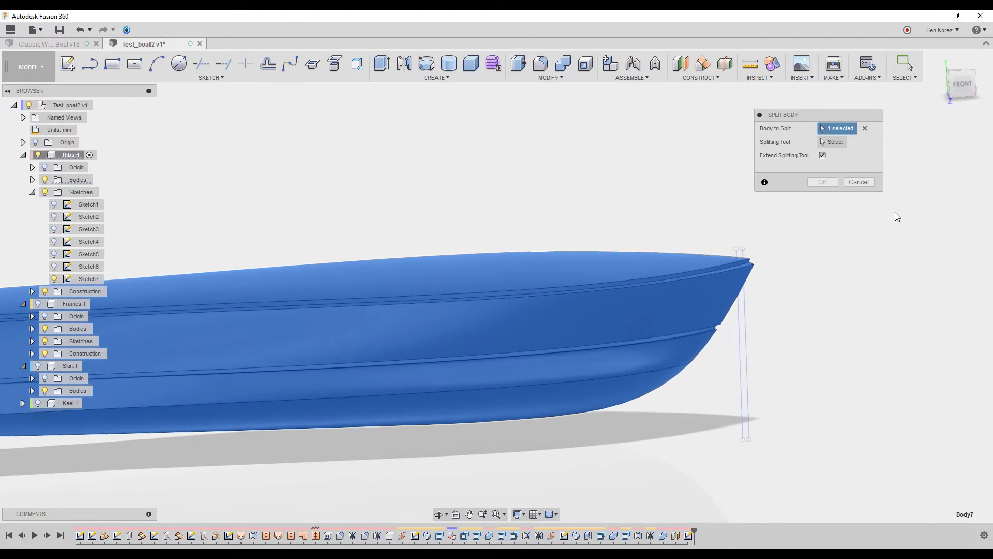
left_click(833, 142)
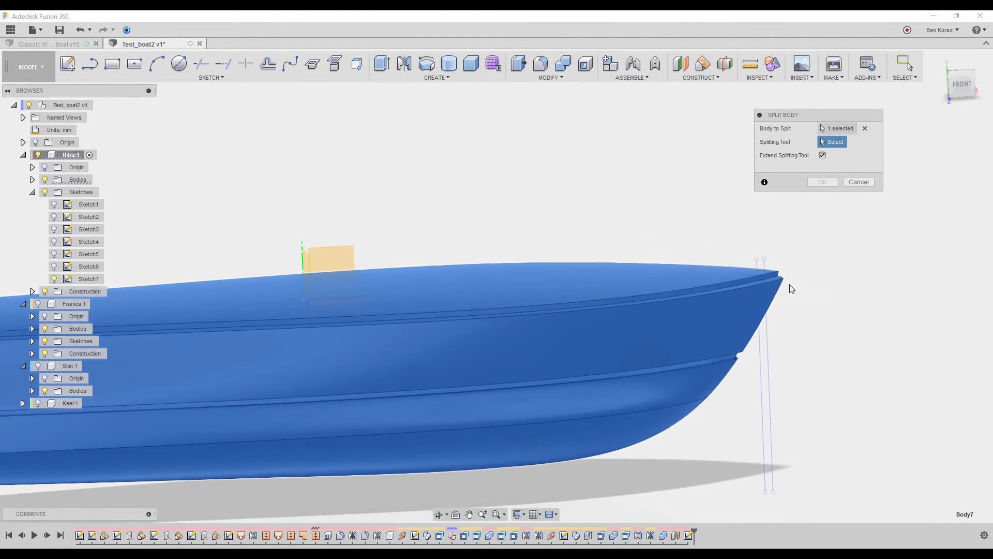
left_click(768, 349)
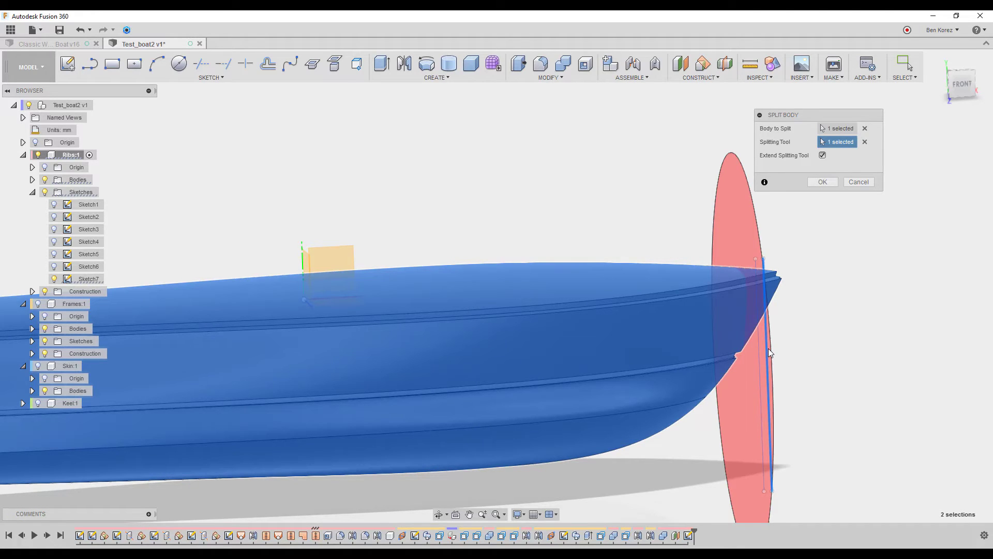
left_click(823, 182)
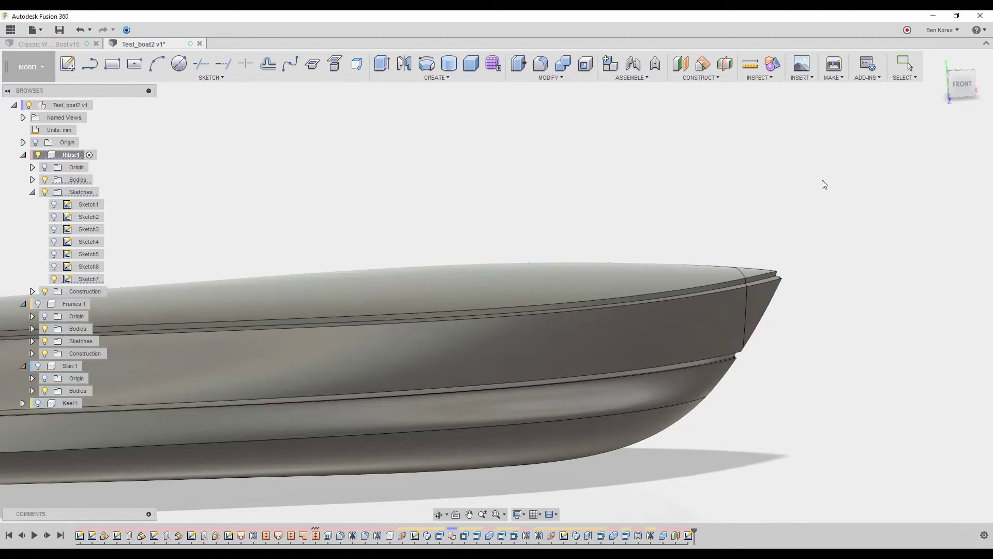
Show Sketch7 again and split the large hull body behind the first cut along the sketch line farther from the bow tip
right_click(755, 167)
left_click(756, 136)
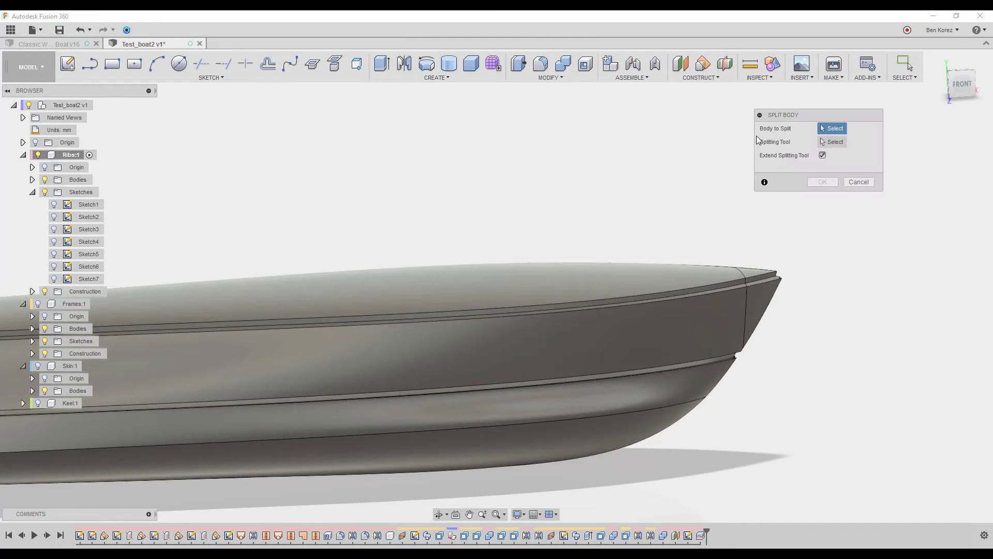
left_click(54, 279)
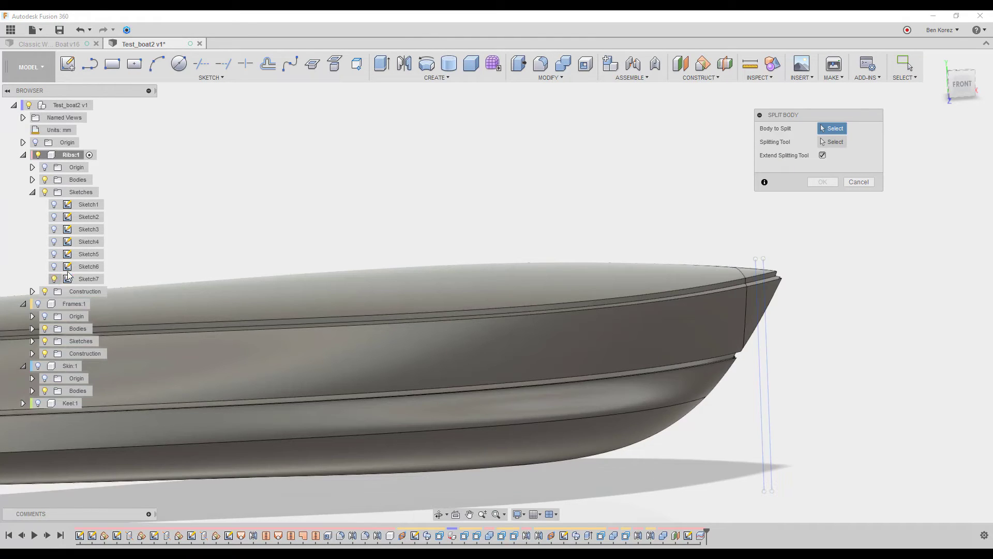
left_click(656, 296)
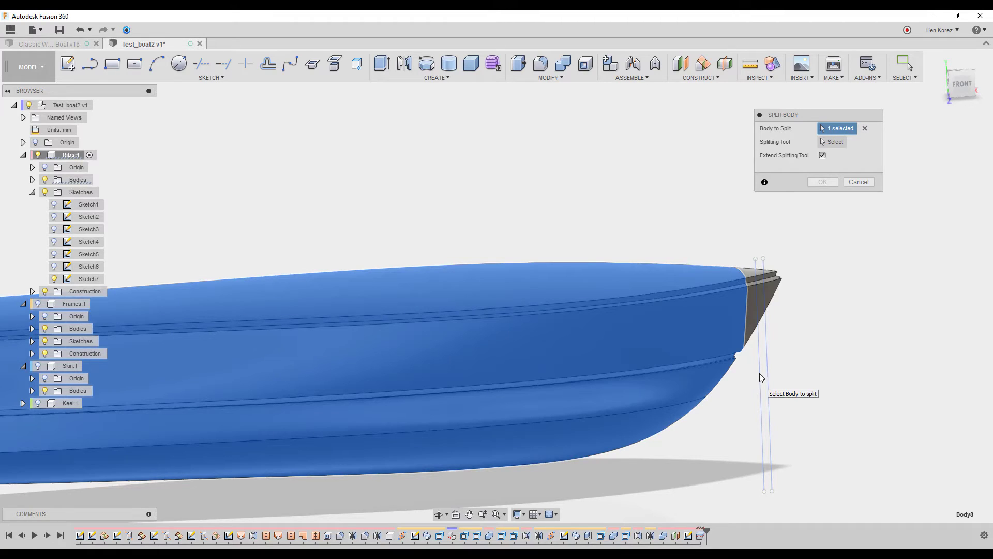
left_click(833, 142)
left_click(758, 343)
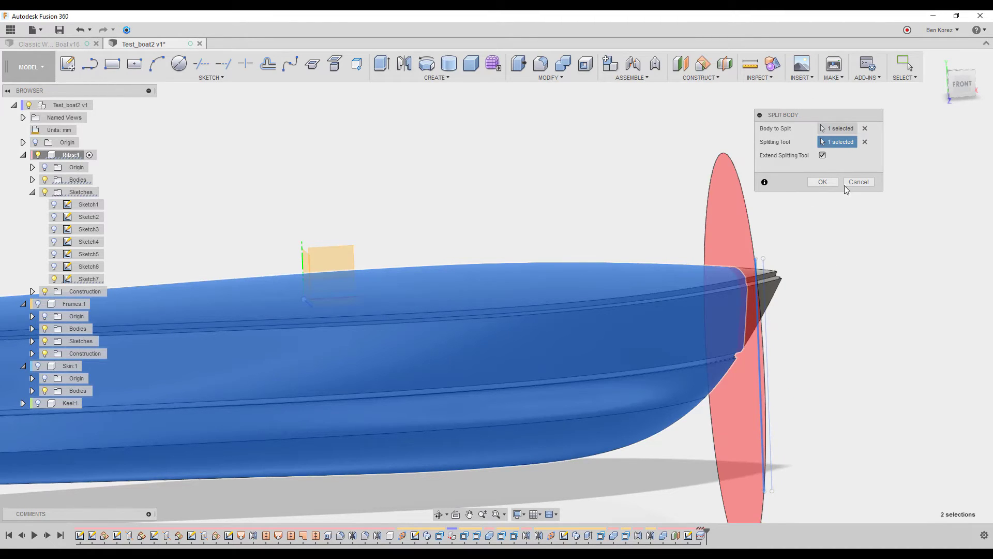
left_click(832, 183)
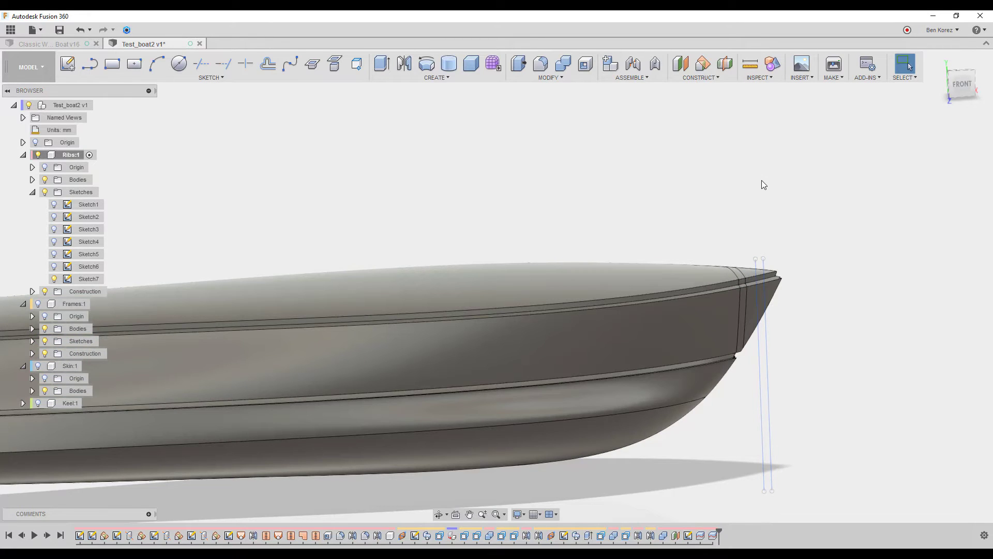
Set up a rectangular feature pattern of the two latest Split Body features, directed along the hull's length
scroll(762, 180, "down", 5)
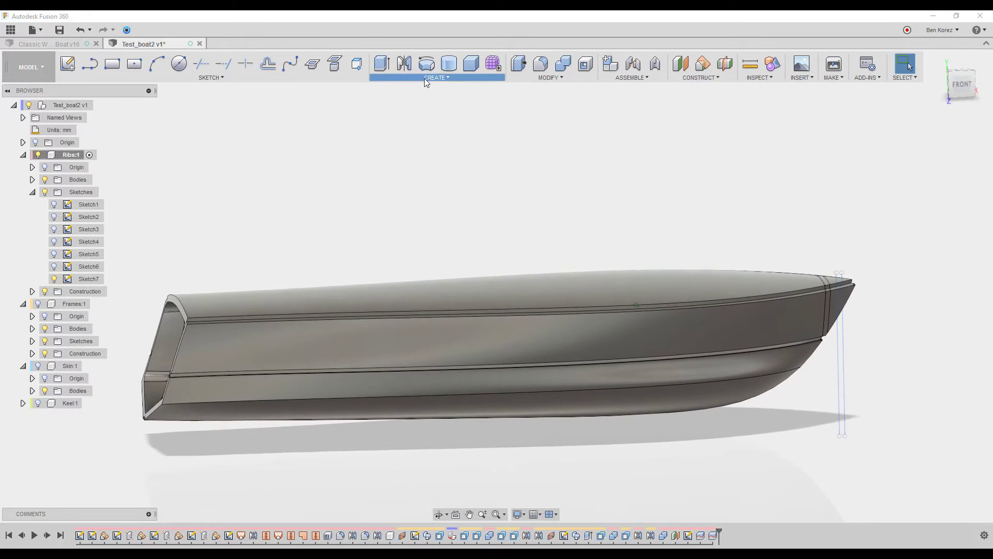
left_click(425, 77)
mouse_move(417, 275)
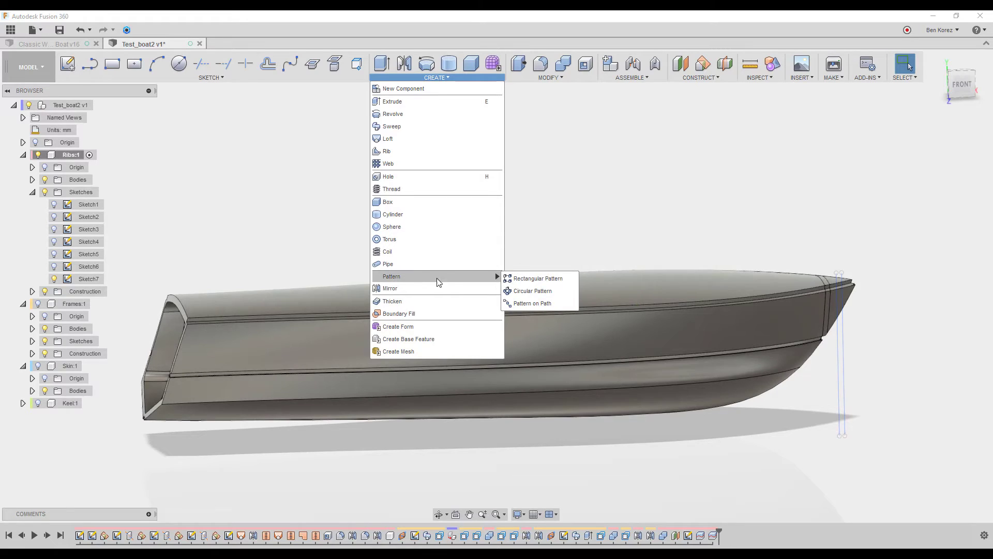
left_click(526, 280)
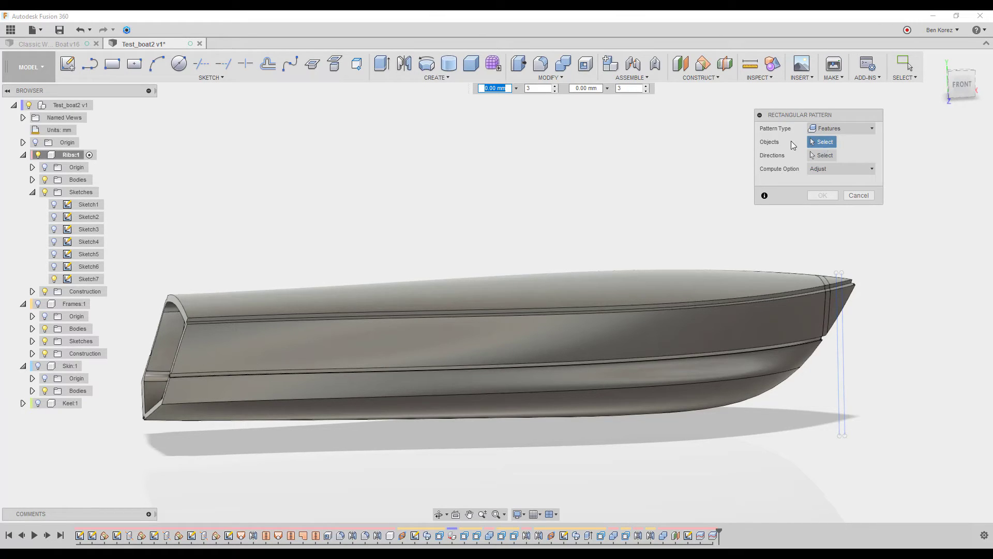
left_click(702, 538)
left_click(713, 536)
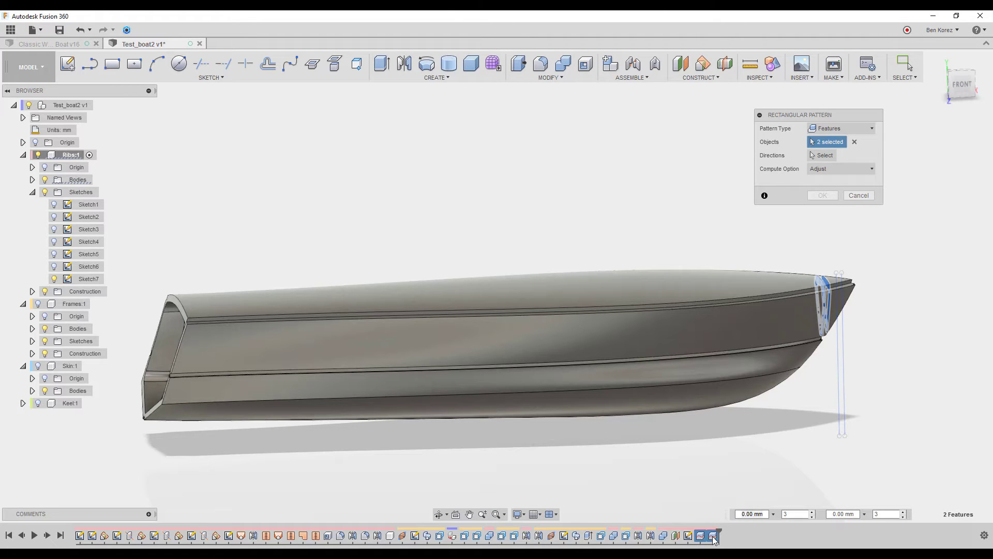
left_click(821, 157)
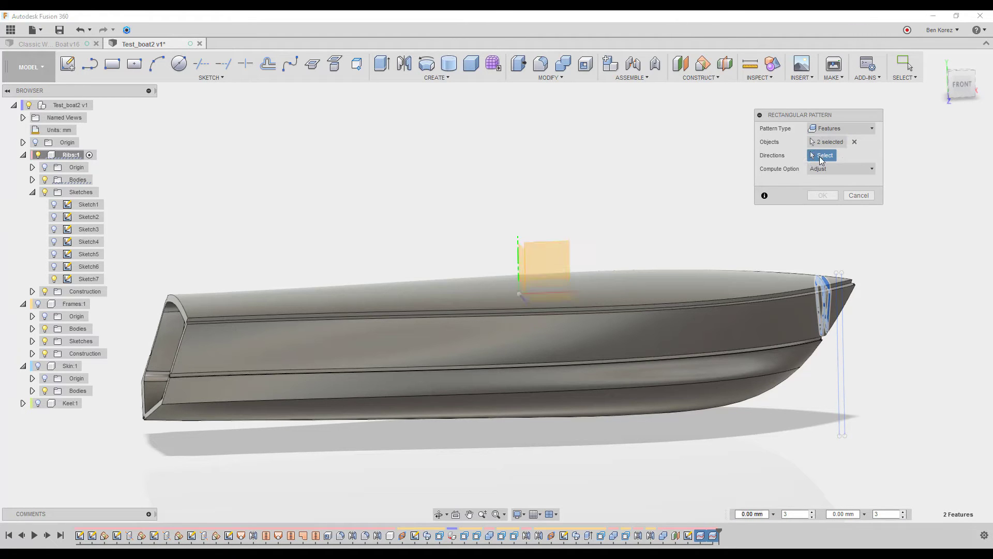
middle_click_drag(745, 183, 800, 315, "shift")
left_click(564, 299)
Create the pattern toward the stern with 17 instances over a 900 mm extent
left_click_drag(744, 334, 191, 367)
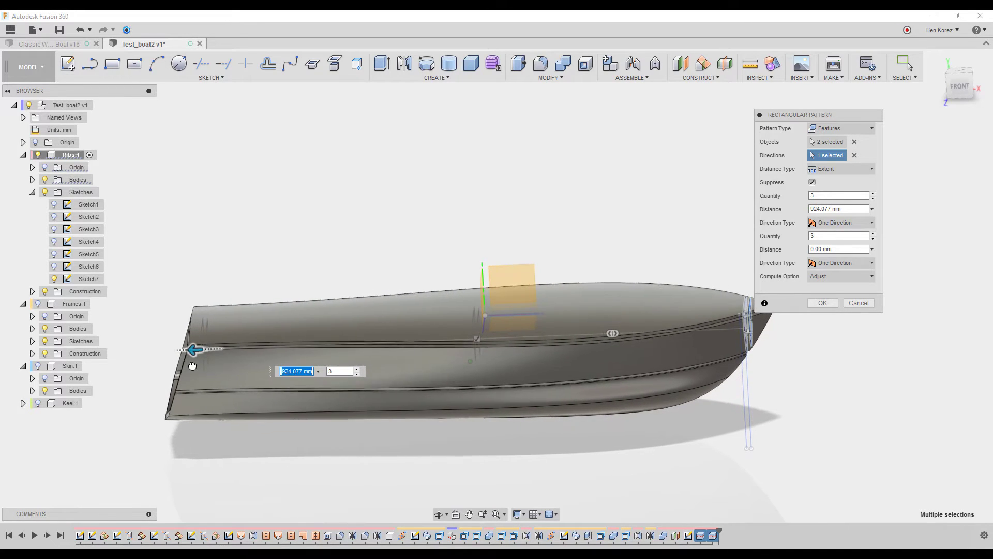
key("Tab")
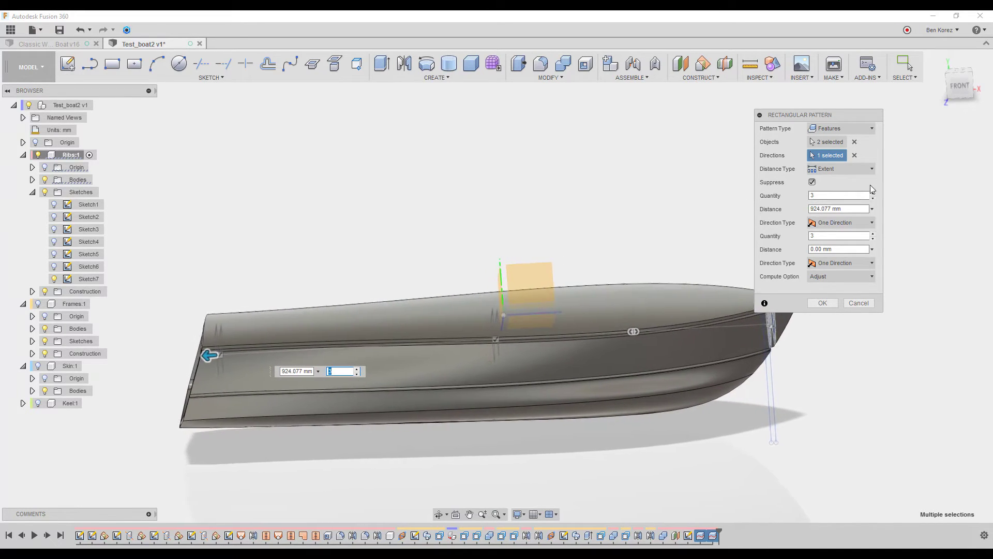
left_click(851, 209)
type("90")
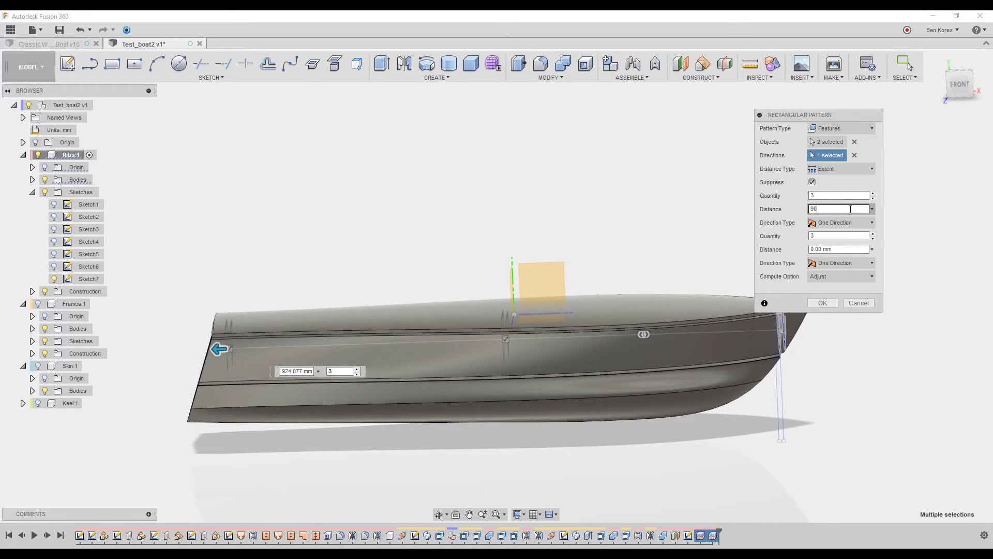
type("0")
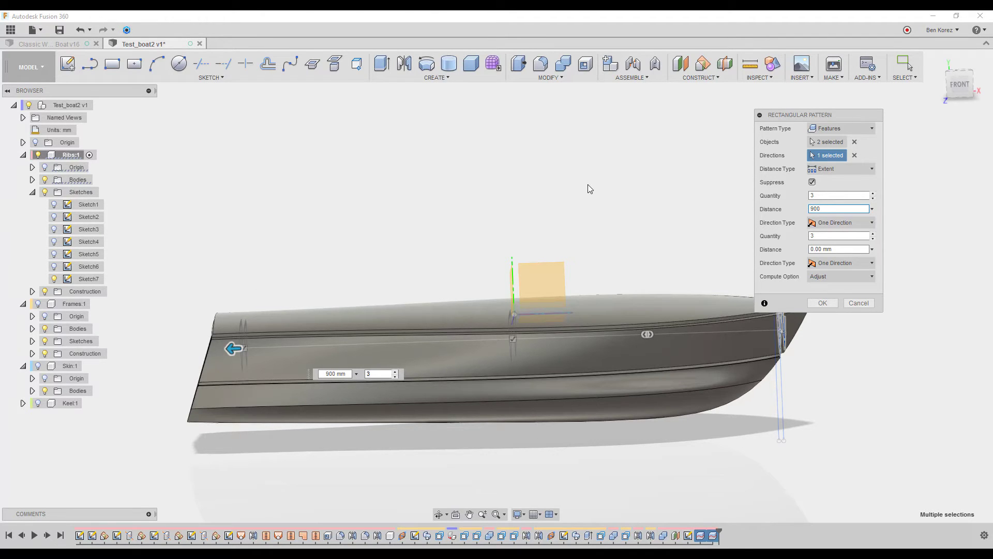
double_click(818, 195)
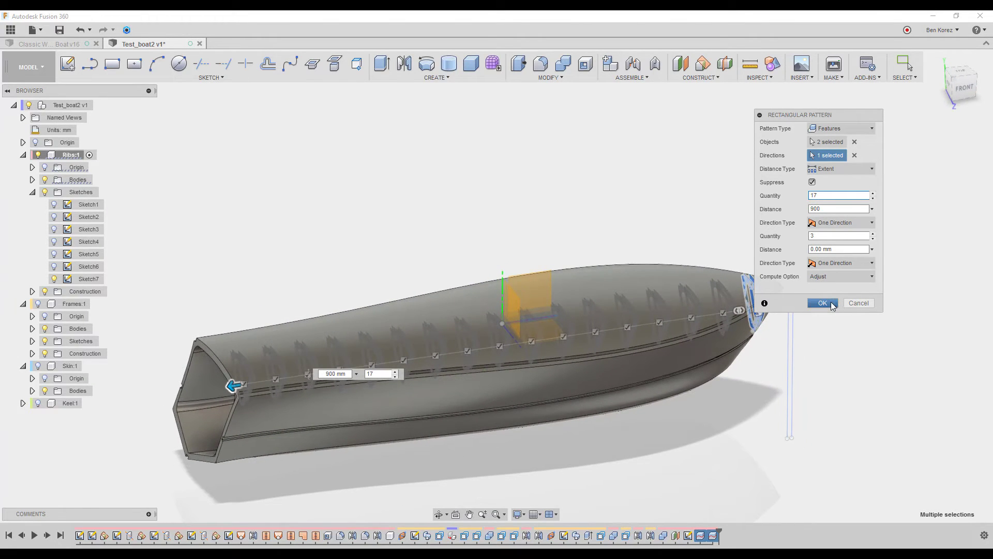
left_click(833, 306)
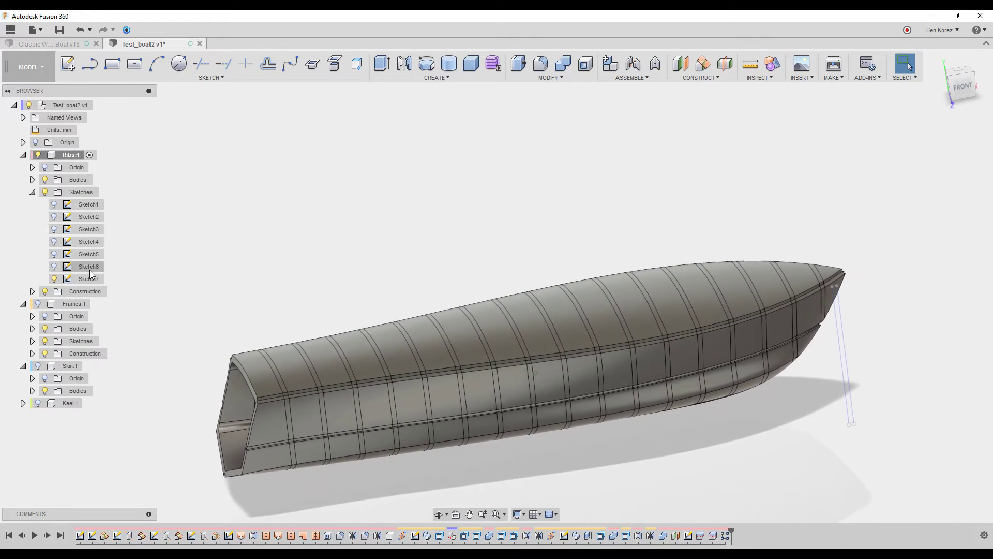
Hide Sketch7, collapse the Ribs component's sketches and list its bodies
left_click(54, 279)
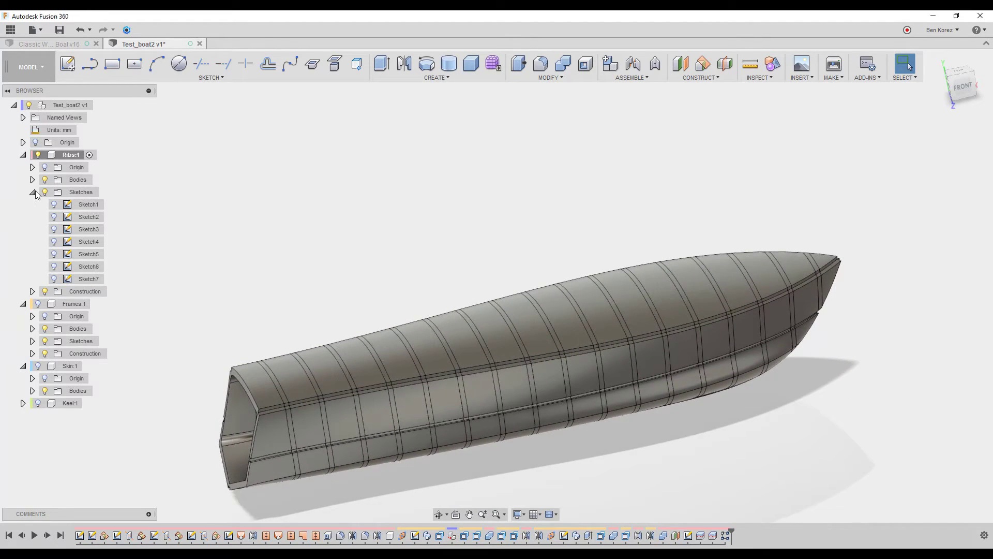
left_click(32, 193)
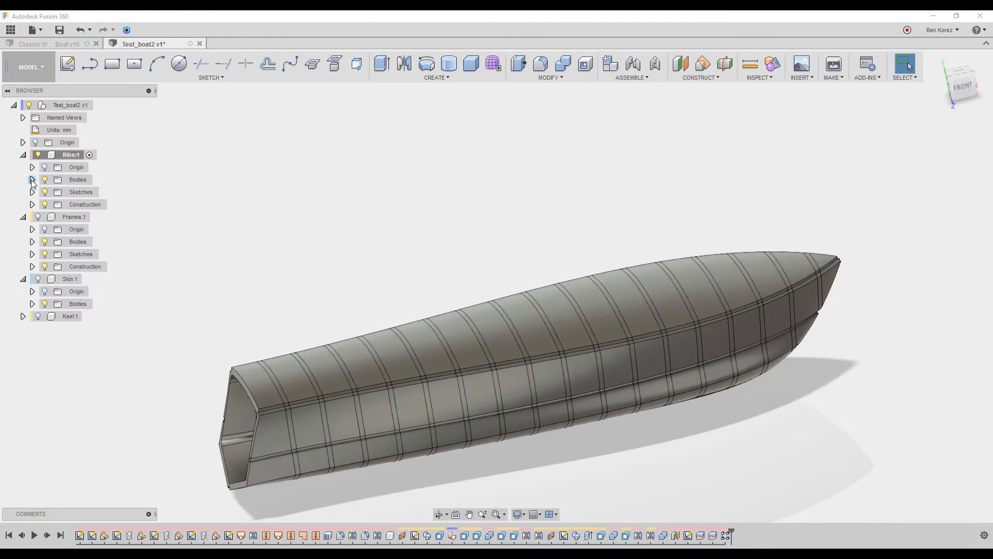
left_click(32, 180)
scroll(89, 197, "down", 3)
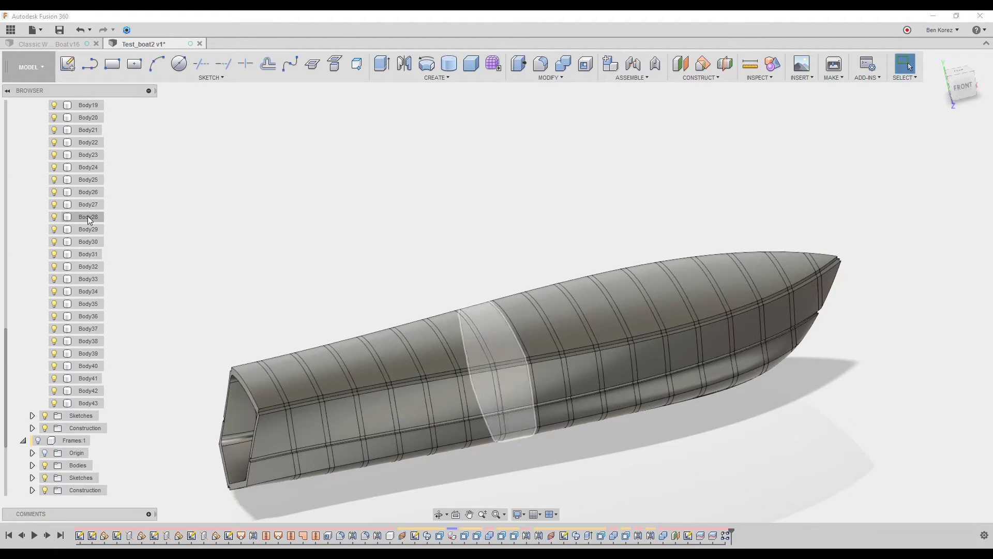
scroll(88, 222, "up", 6)
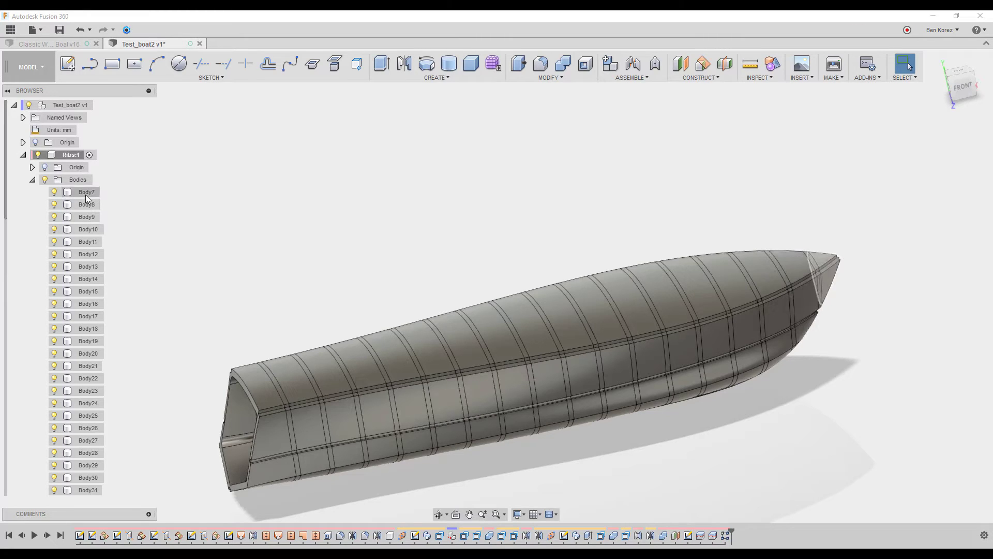
Hide Body7, Body8 and Body12, the bow tip and filler sections near the bow
left_click(85, 193)
left_click(54, 192)
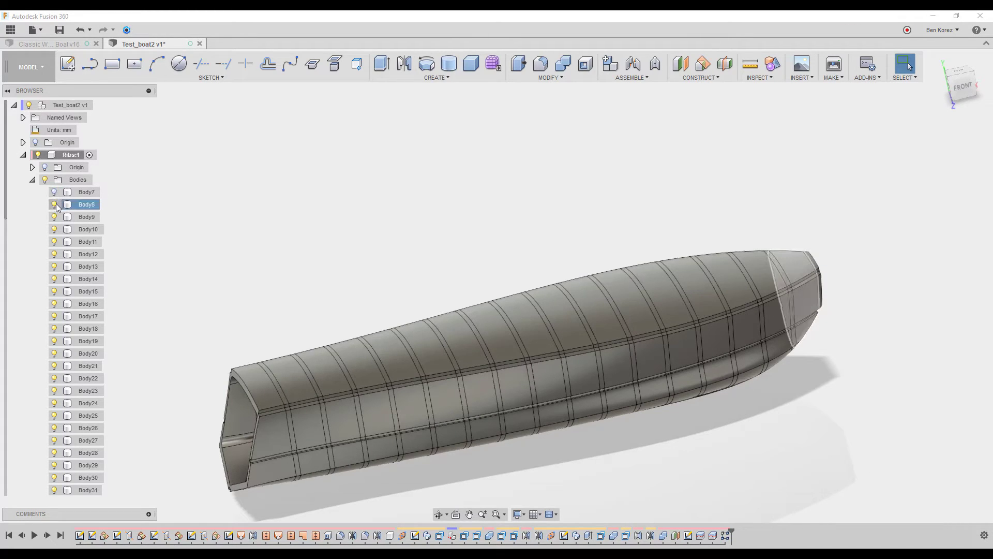
left_click(55, 204)
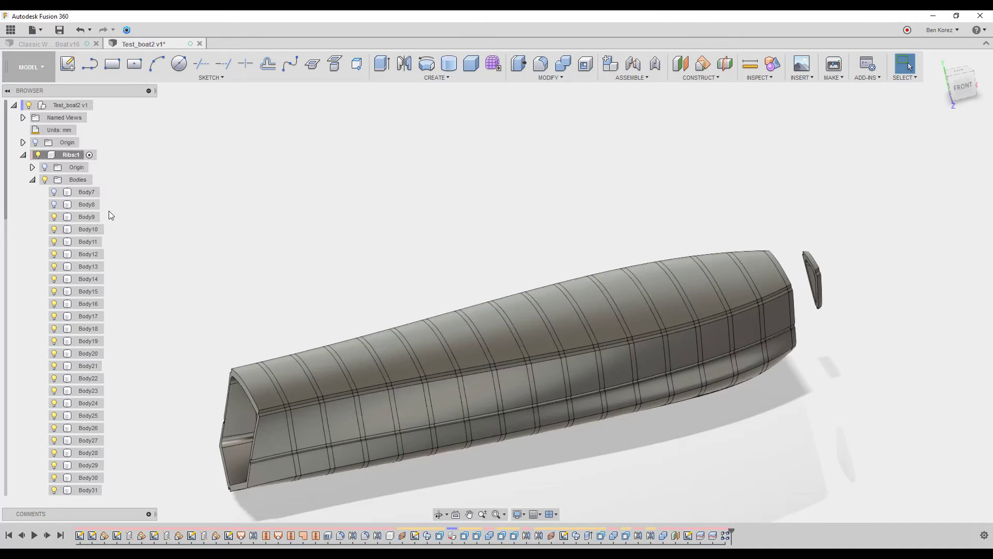
left_click(84, 230)
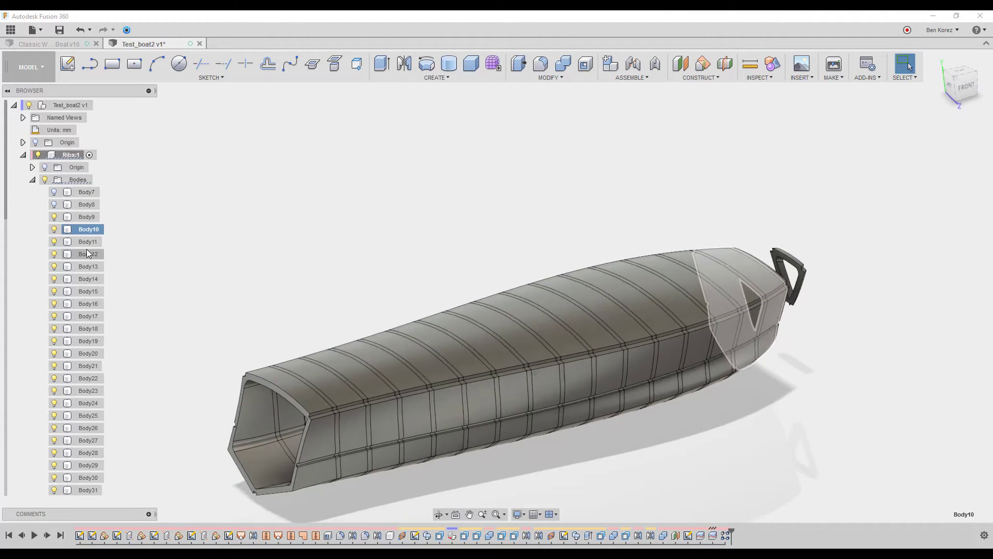
left_click(82, 218, "ctrl")
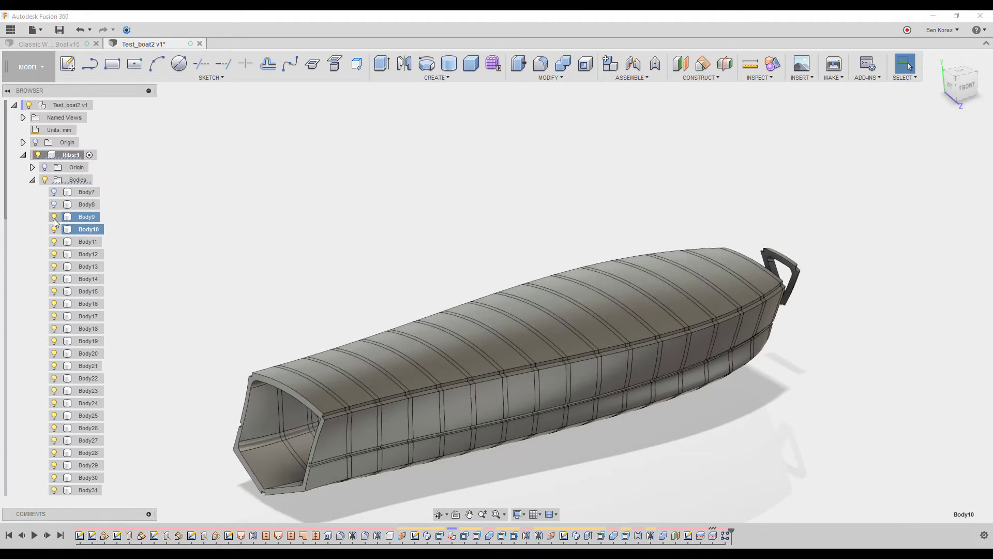
left_click(79, 229)
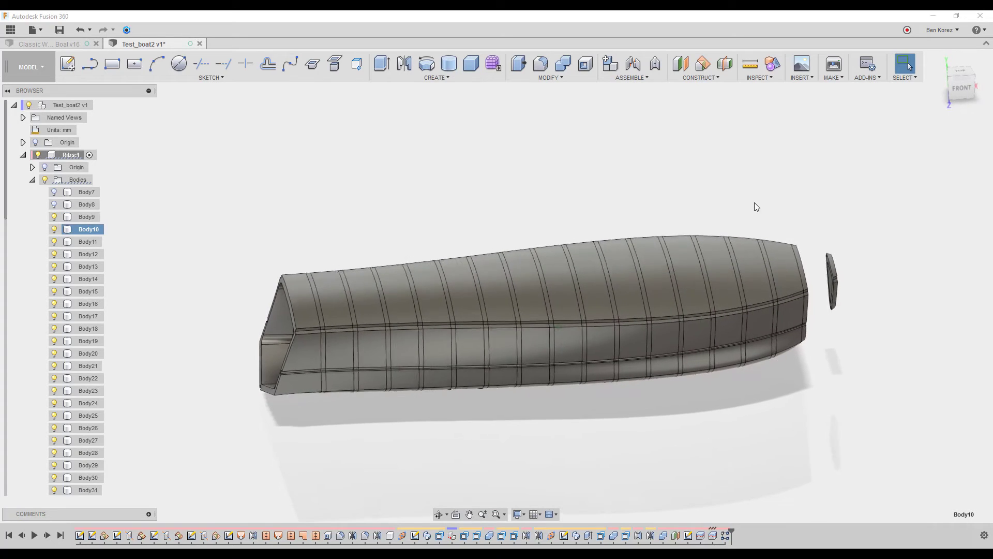
left_click(788, 272)
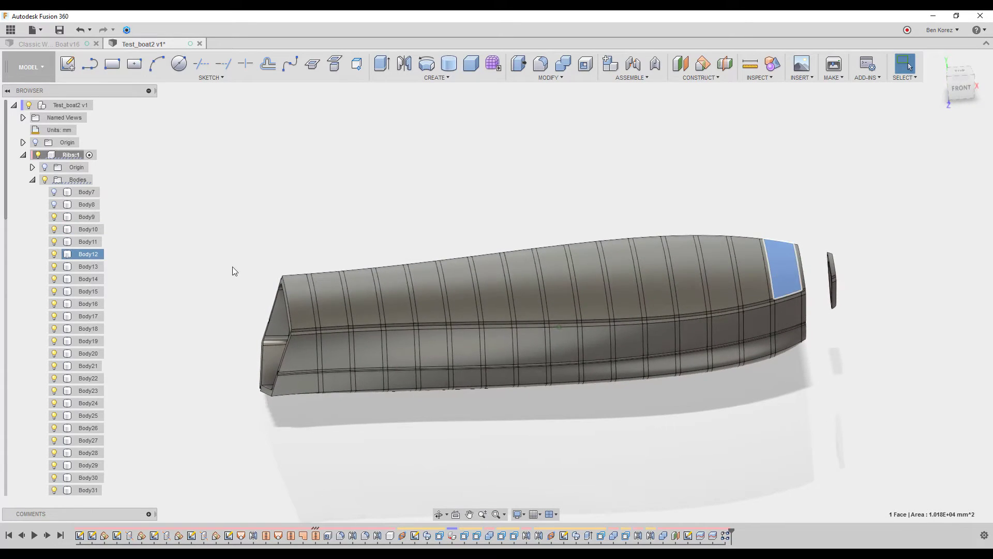
left_click(54, 256)
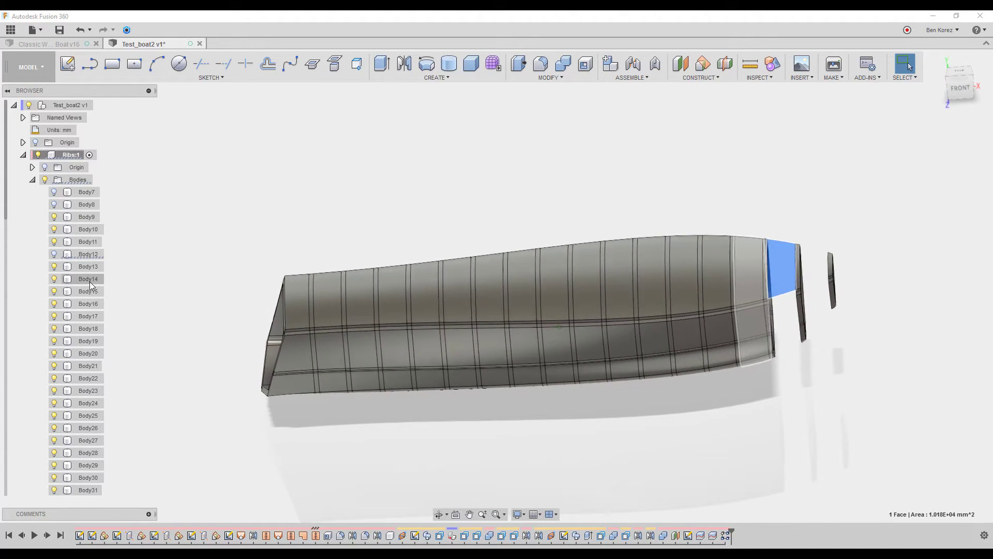
Hide the filler sections between the forward and midship ribs, the even-numbered bodies from Body14 to Body24
left_click(54, 279)
left_click(55, 305)
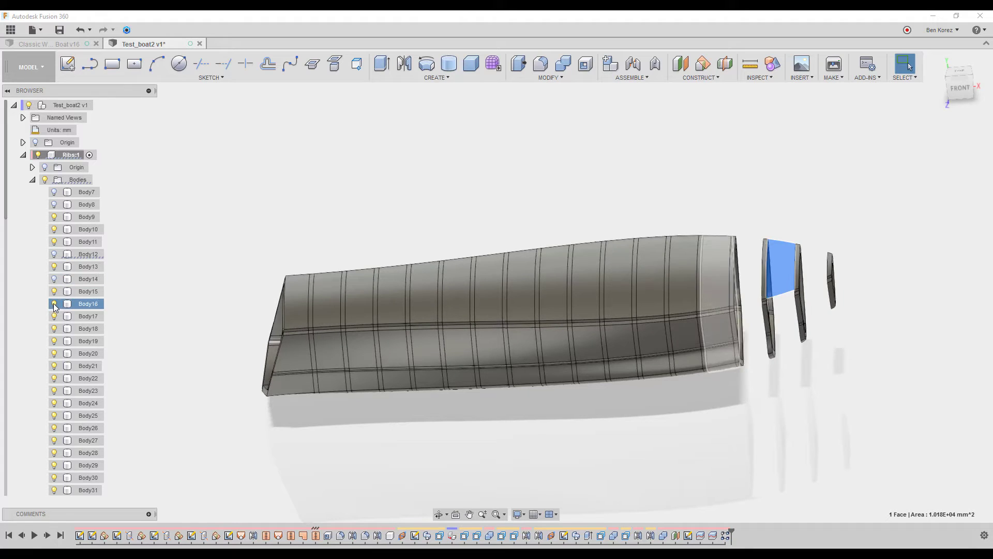
left_click(54, 304)
left_click(55, 329)
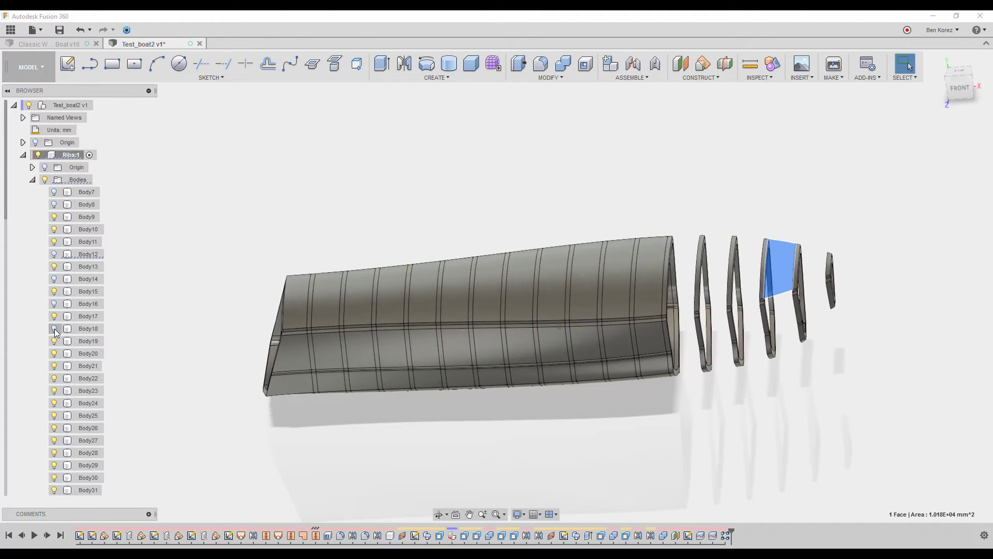
left_click(54, 353)
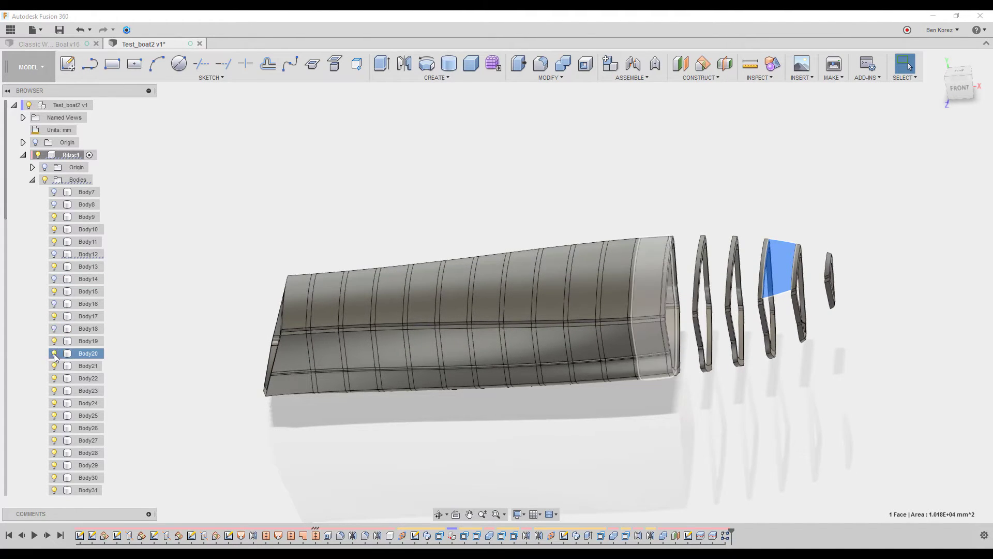
left_click(54, 366)
left_click(55, 379)
left_click(55, 390)
left_click(55, 403)
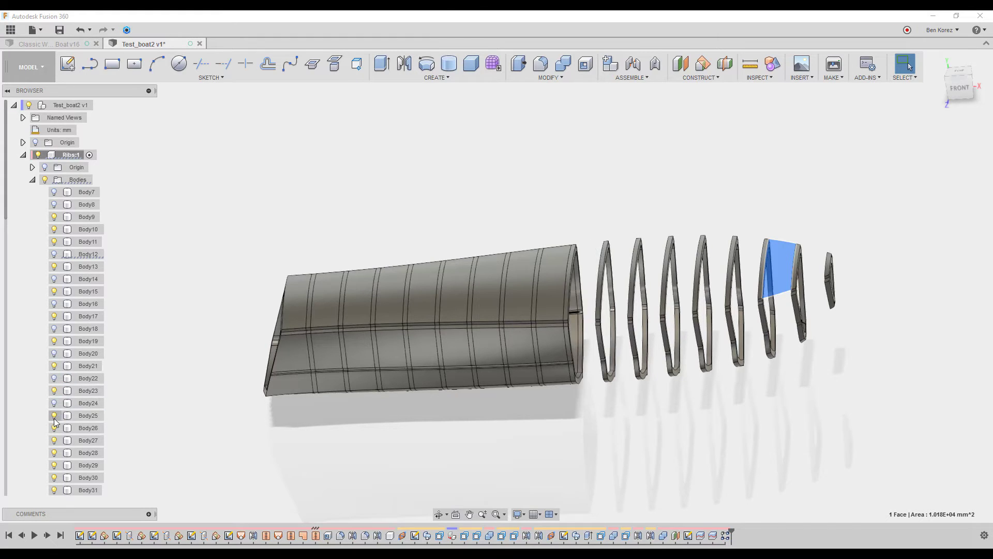
Hide the remaining filler sections between the ribs toward the stern, the even-numbered bodies from Body26 to Body40
left_click(54, 415)
left_click(54, 441)
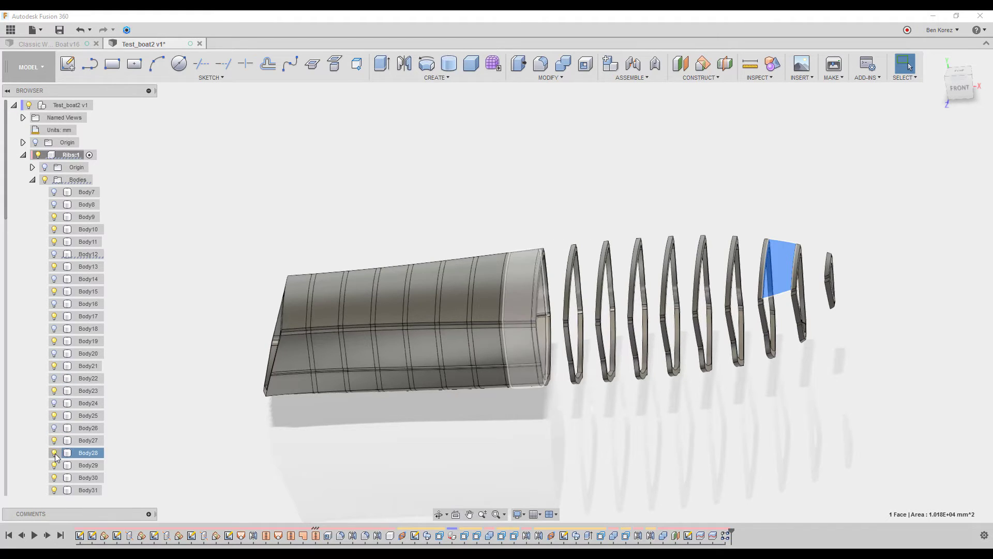
left_click(55, 453)
left_click(55, 468)
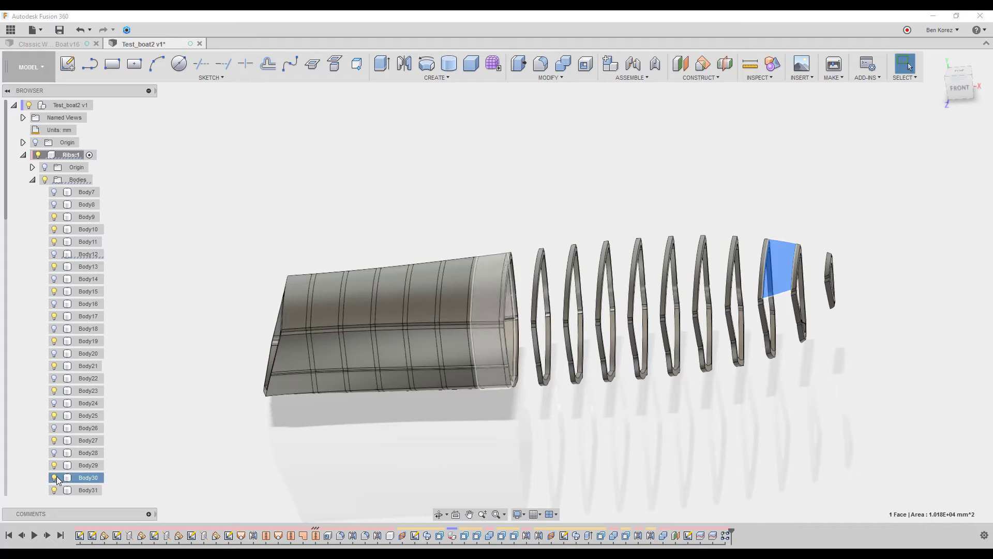
scroll(58, 471, "down", 3)
scroll(57, 468, "down", 1)
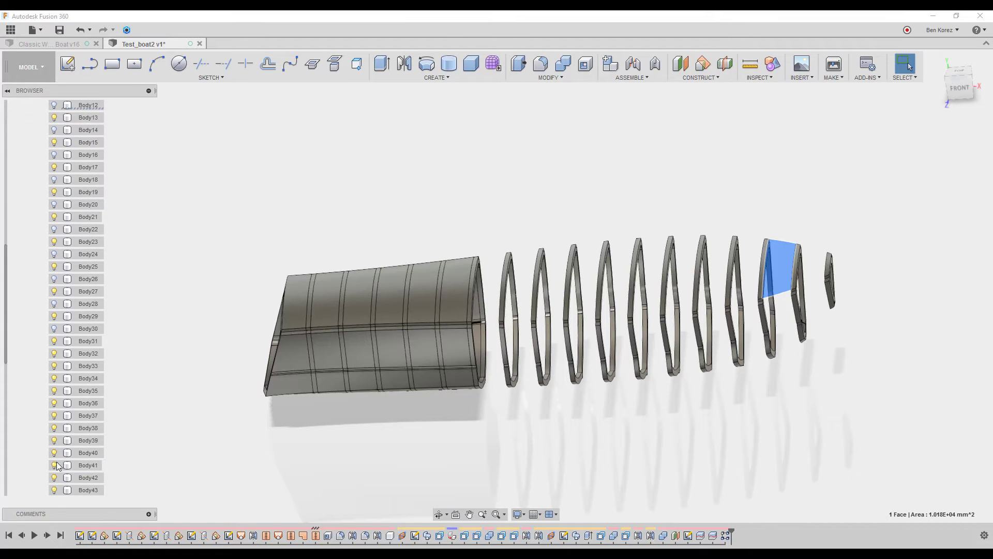
left_click(54, 353)
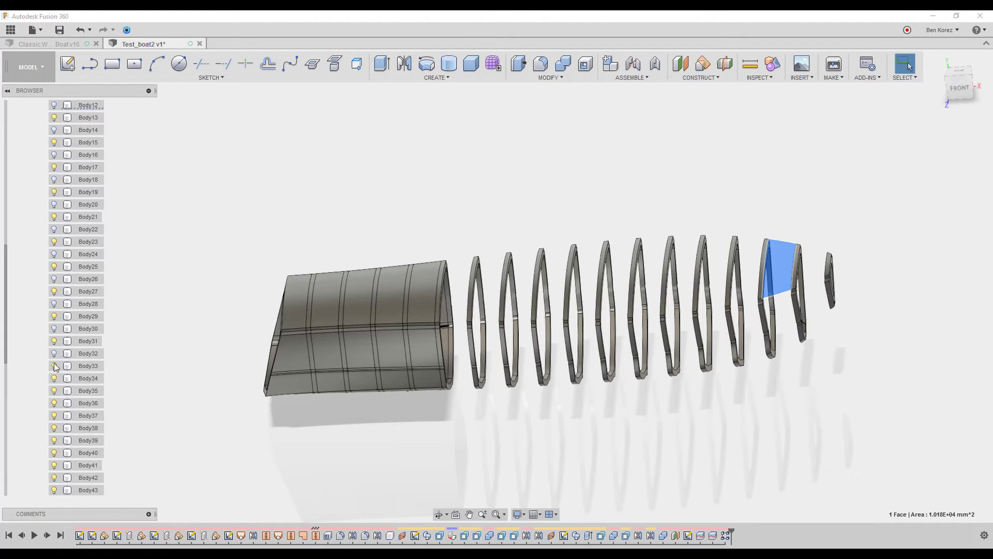
left_click(54, 366)
left_click(54, 403)
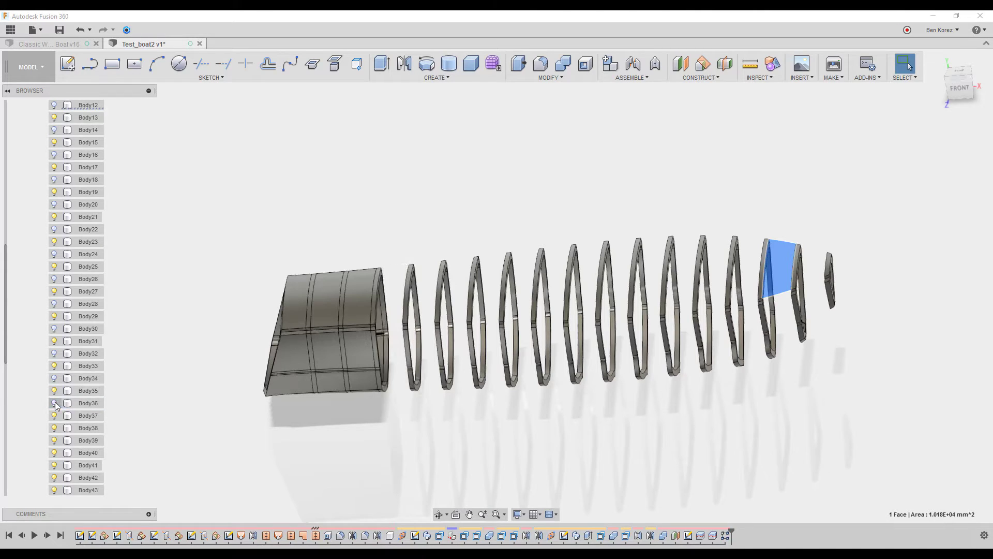
left_click(54, 427)
left_click(54, 453)
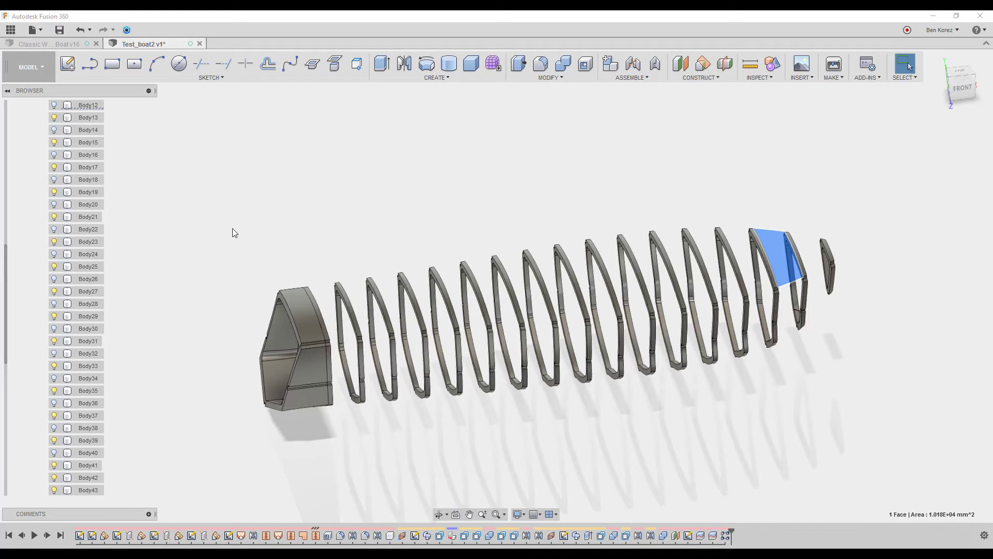
middle_click_drag(310, 215, 841, 240, "shift")
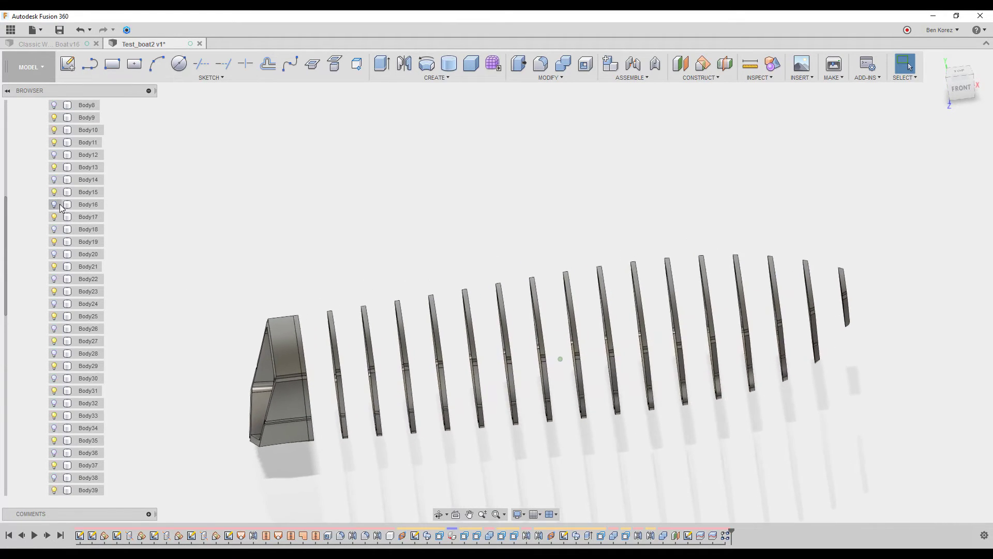
scroll(54, 230, "up", 5)
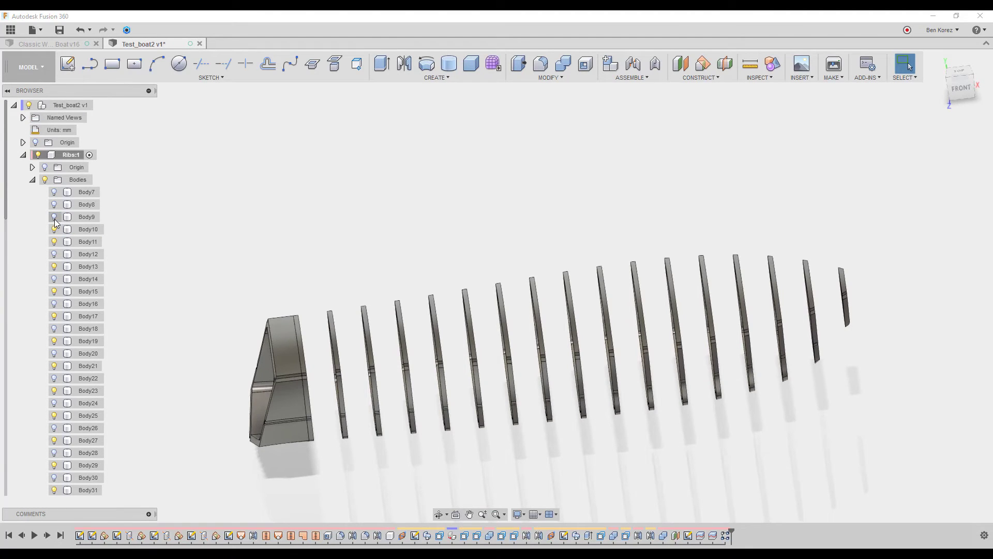
key("F6")
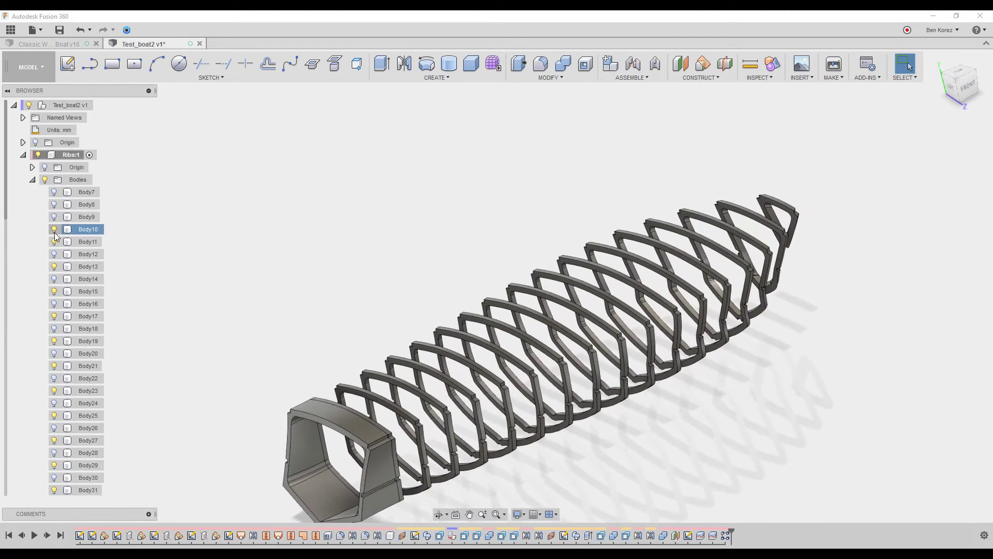
Hide Body10 and check Body9 by showing it briefly, leaving both bow filler sections hidden
left_click(55, 230)
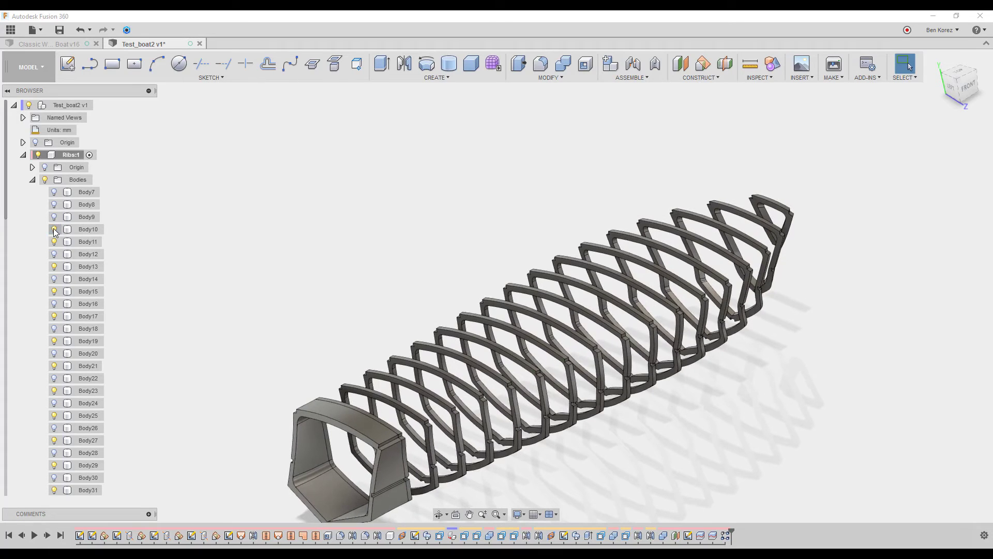
left_click(55, 217)
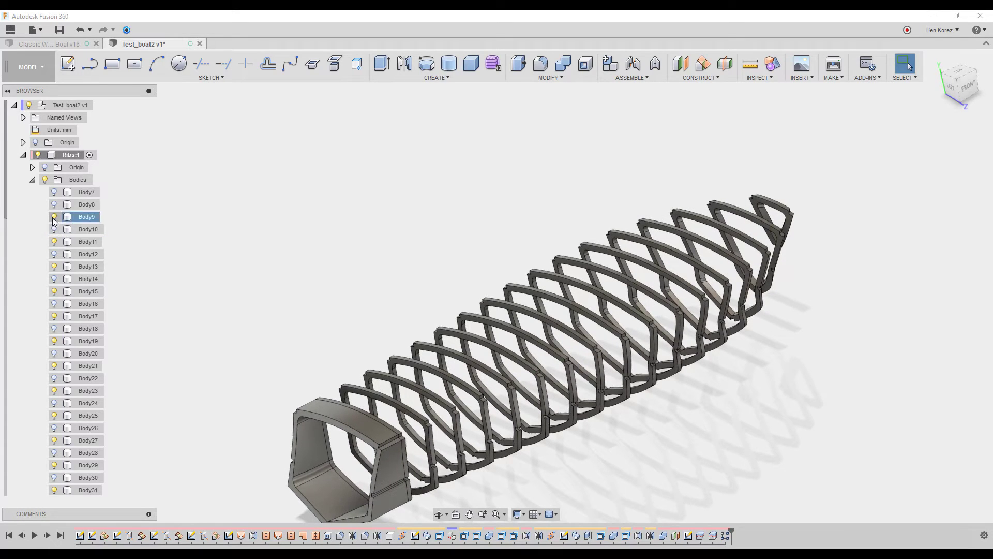
left_click(54, 217)
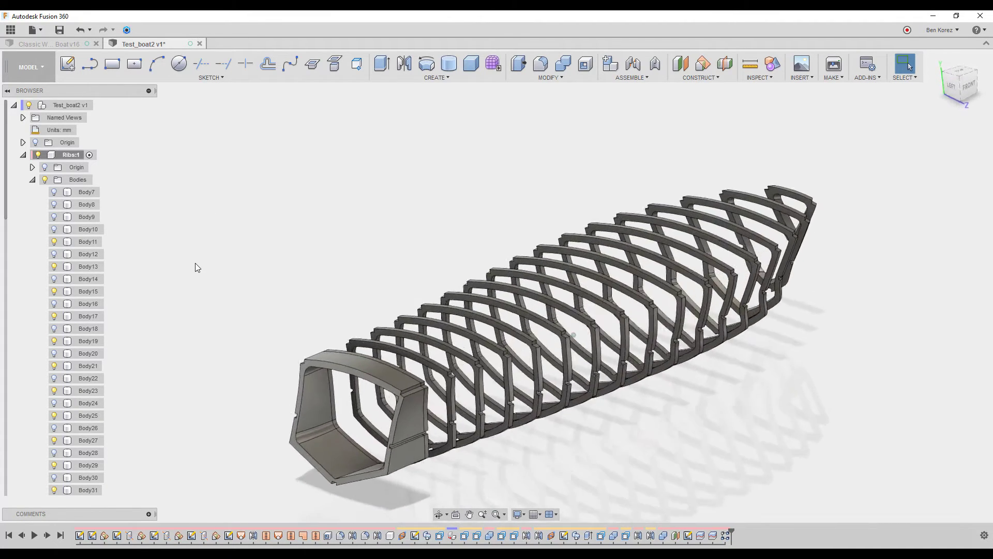
Create a new group inside the Ribs component's bodies and name it "Bodies I don't need"
right_click(71, 183)
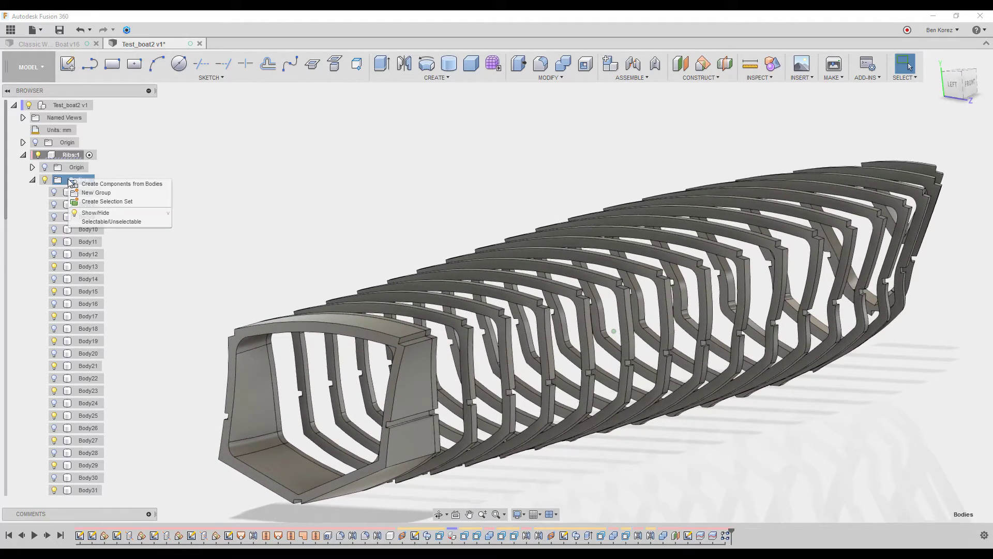
left_click(89, 195)
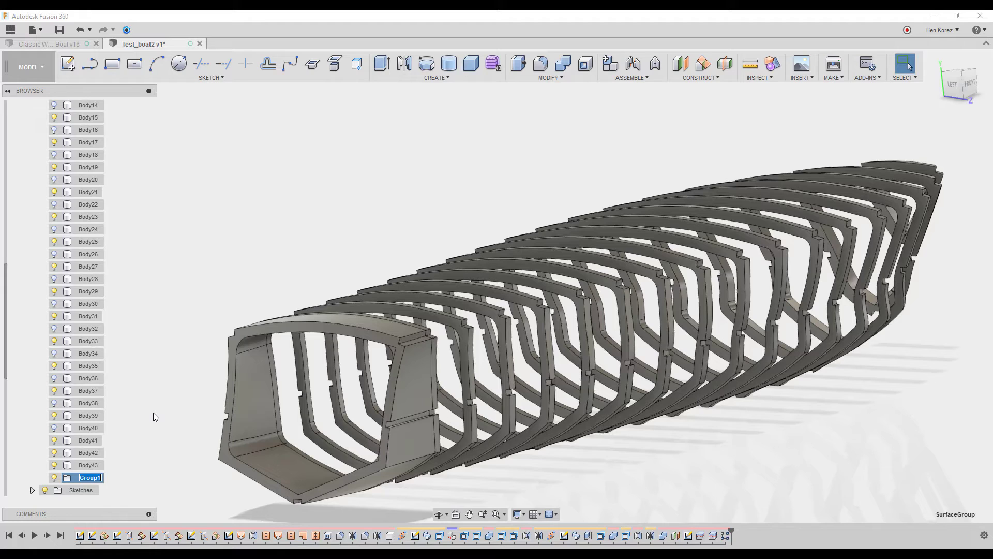
type("Bodies I don't need")
key("Return")
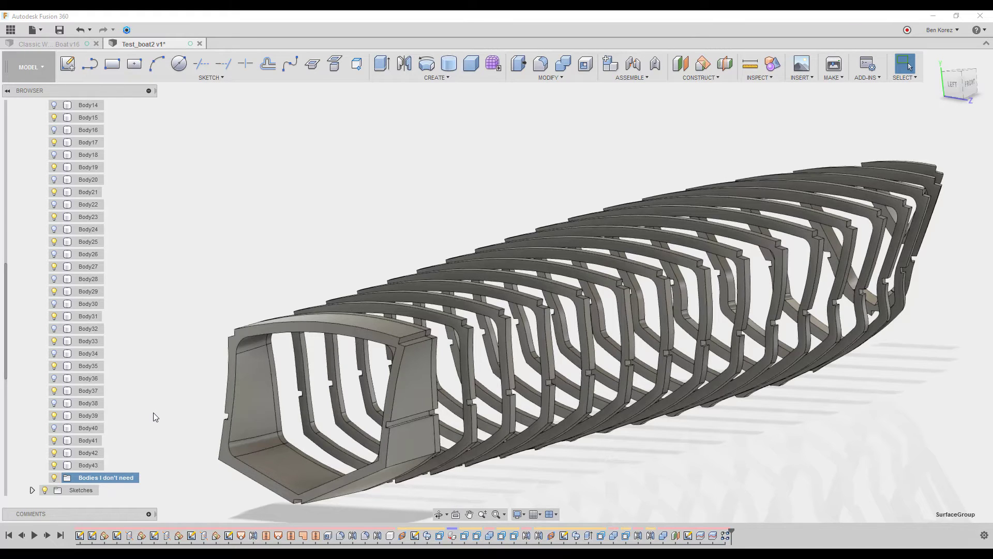
Move the hidden filler sections, the even-numbered bodies from Body14 to Body40, into the "Bodies I don't need" group
left_click(87, 428)
left_click(86, 403, "ctrl")
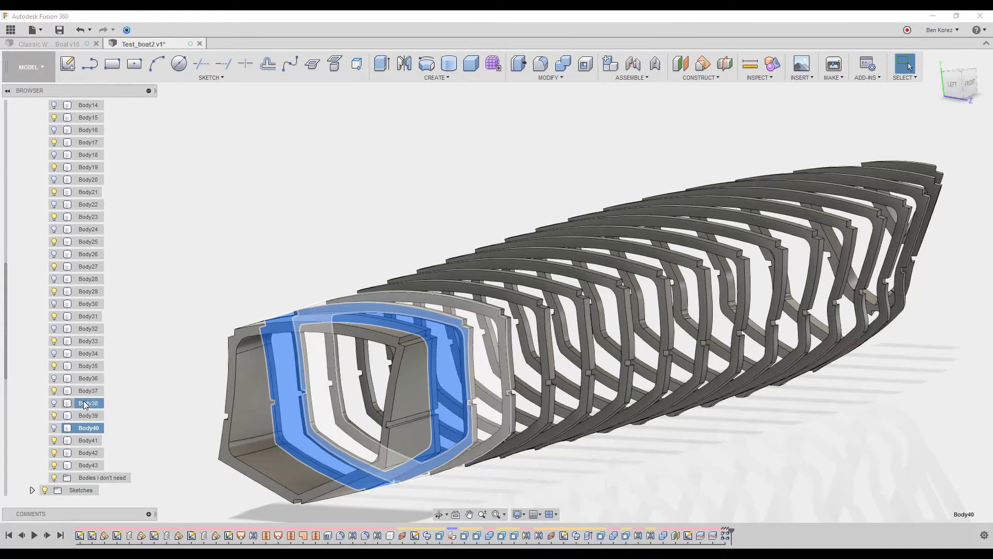
left_click(87, 379, "ctrl")
left_click(87, 354, "ctrl")
left_click(87, 329, "ctrl")
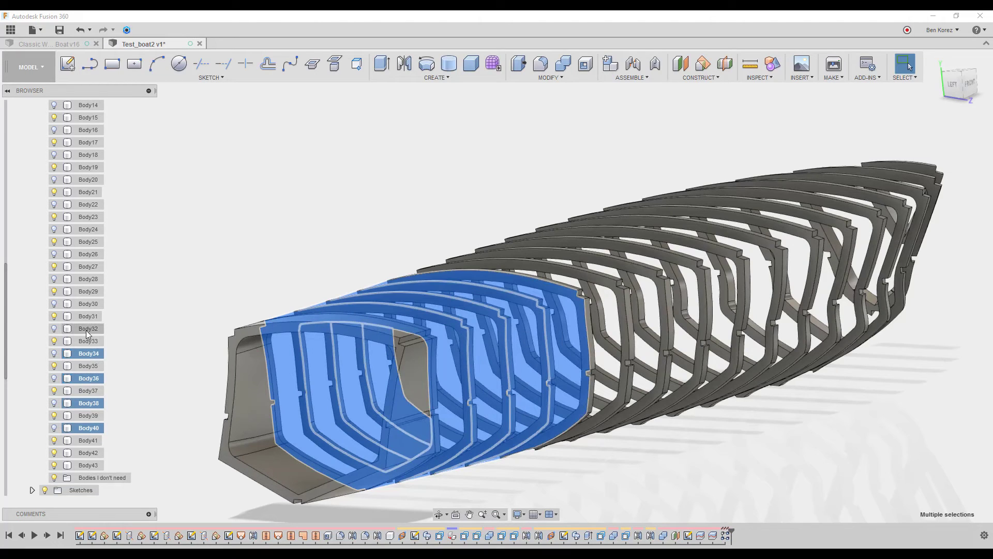
left_click(87, 303, "ctrl")
left_click(87, 279, "ctrl")
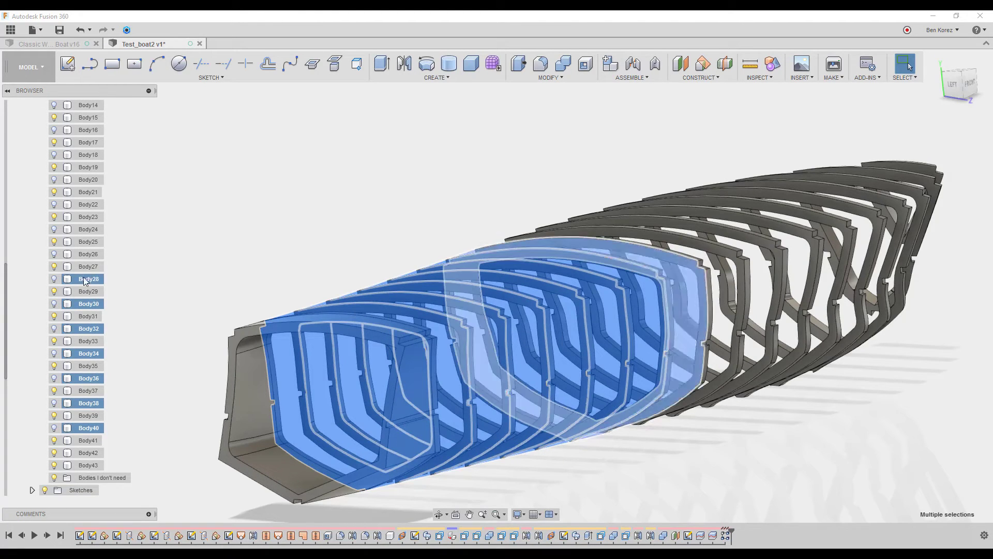
left_click(86, 255, "ctrl")
left_click(86, 230, "ctrl")
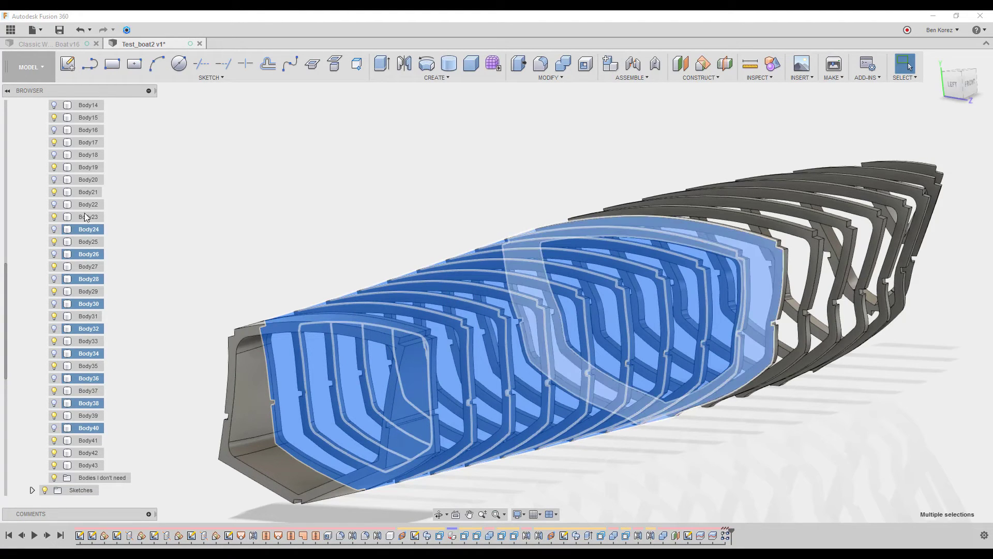
left_click(83, 205, "ctrl")
left_click(79, 179, "ctrl")
left_click(79, 155, "ctrl")
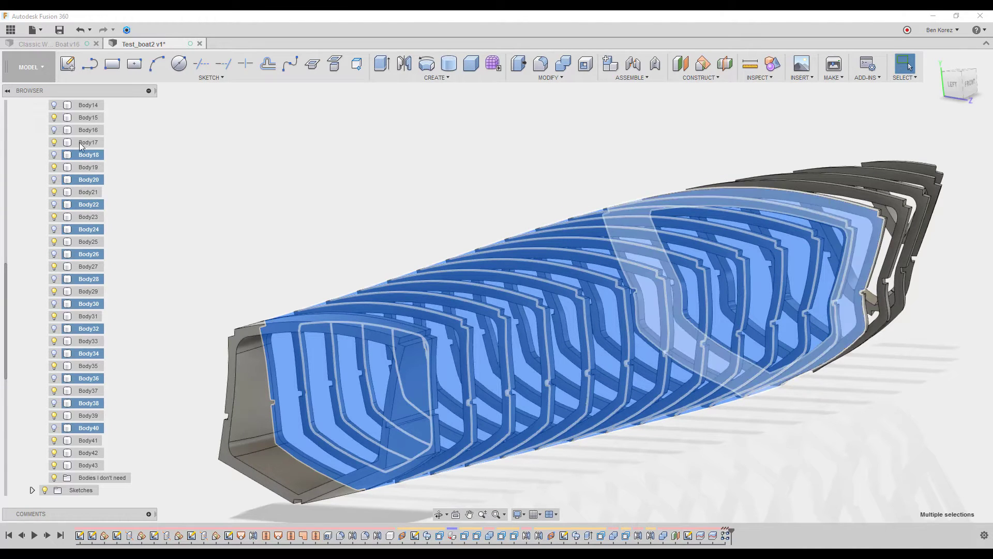
left_click(80, 129, "ctrl")
left_click(83, 105, "ctrl")
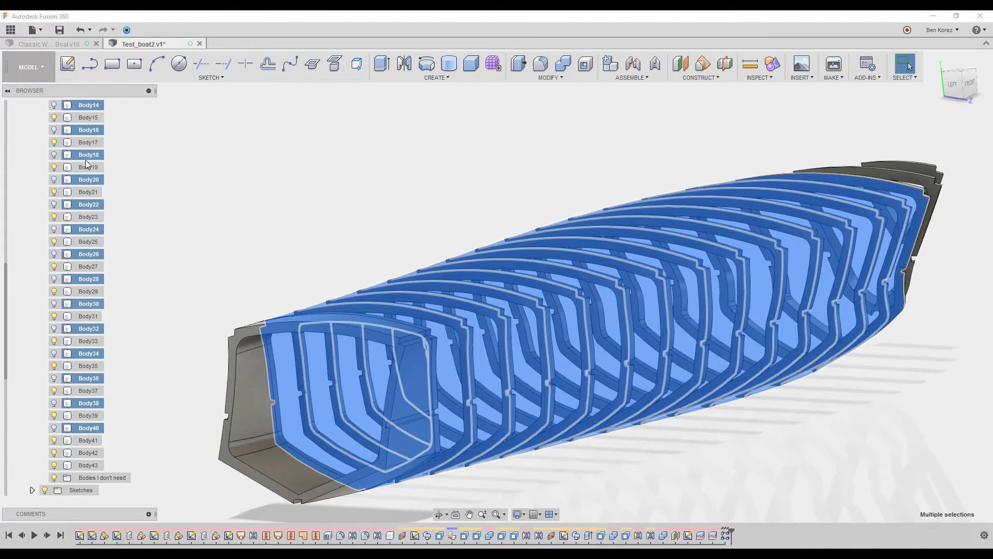
left_click_drag(82, 428, 84, 479)
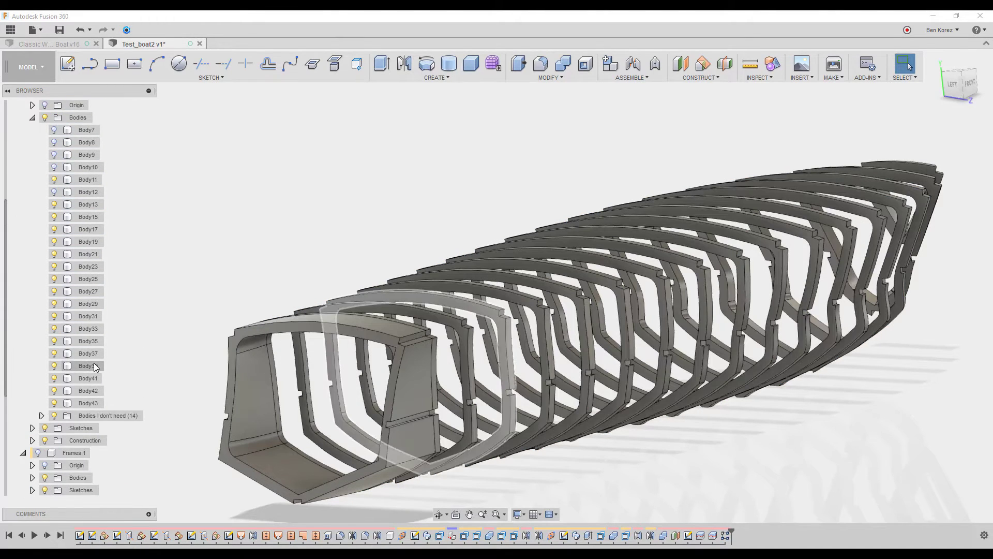
Move the hidden bow sections Body7, Body8, Body9, Body10 and Body12 into the "Bodies I don't need" group
left_click(86, 155)
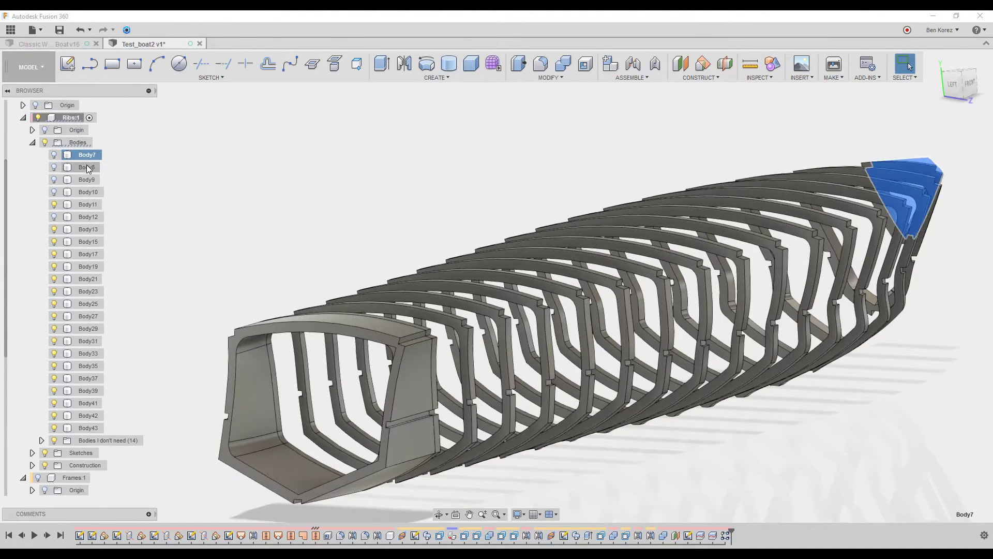
left_click(86, 167, "ctrl")
left_click(85, 180, "ctrl")
left_click(85, 192, "ctrl")
left_click(87, 217, "ctrl")
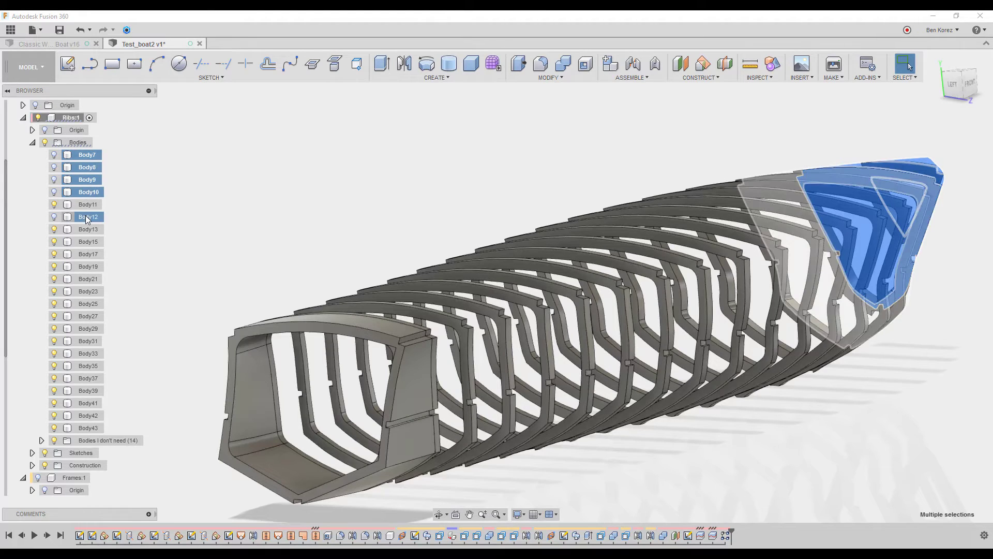
left_click_drag(87, 219, 89, 442)
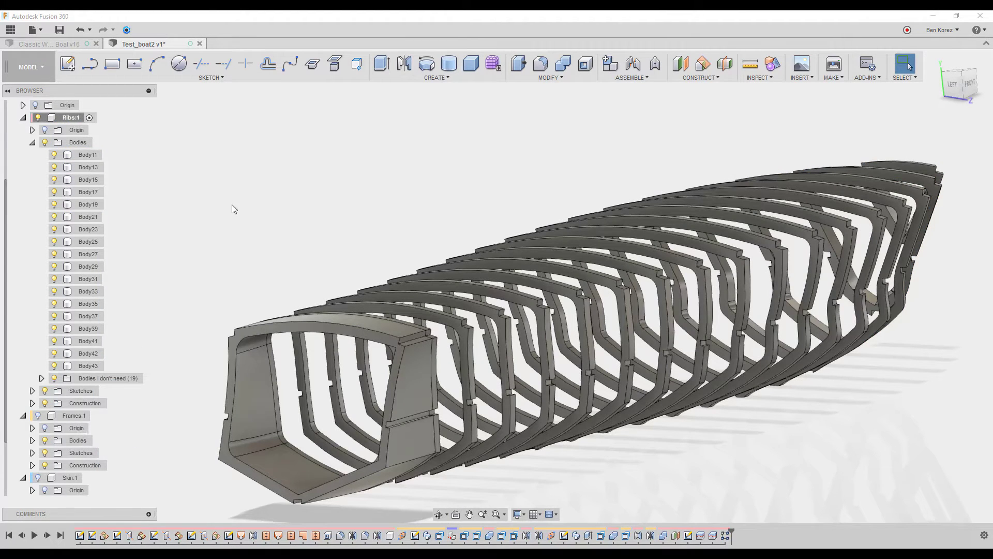
Review the contents of the "Bodies I don't need" group and the options available for Body40, leaving the bodies as they are
left_click(42, 378)
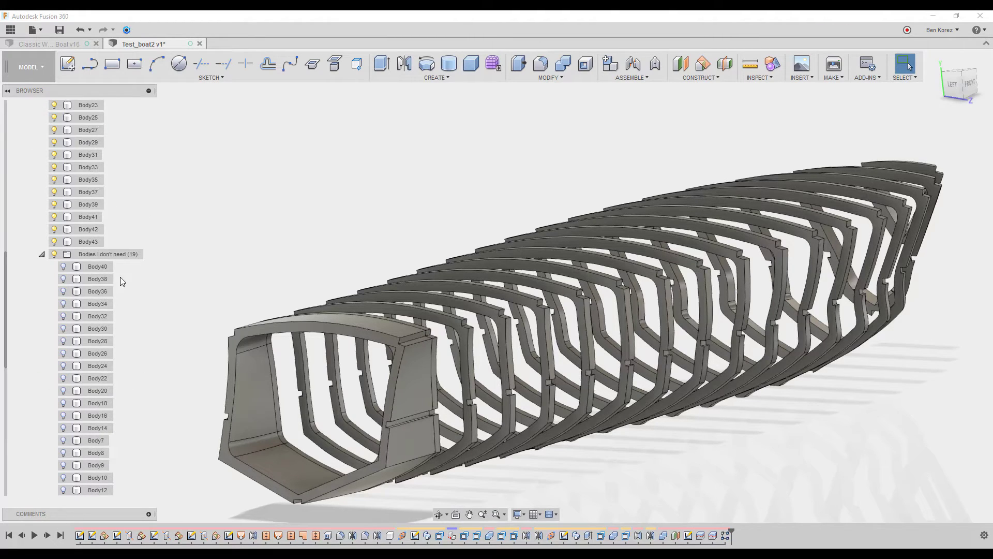
left_click(107, 267)
right_click(98, 268)
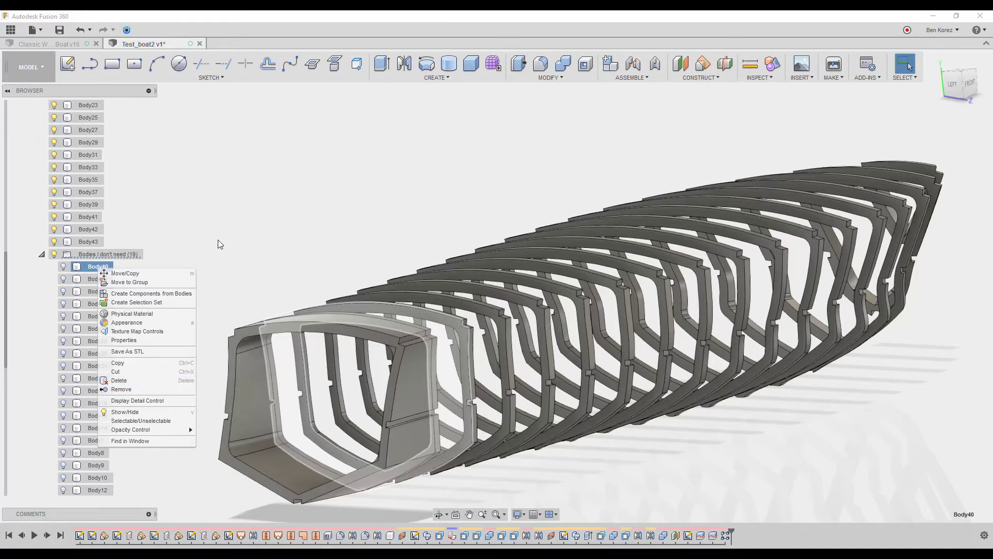
left_click(231, 224)
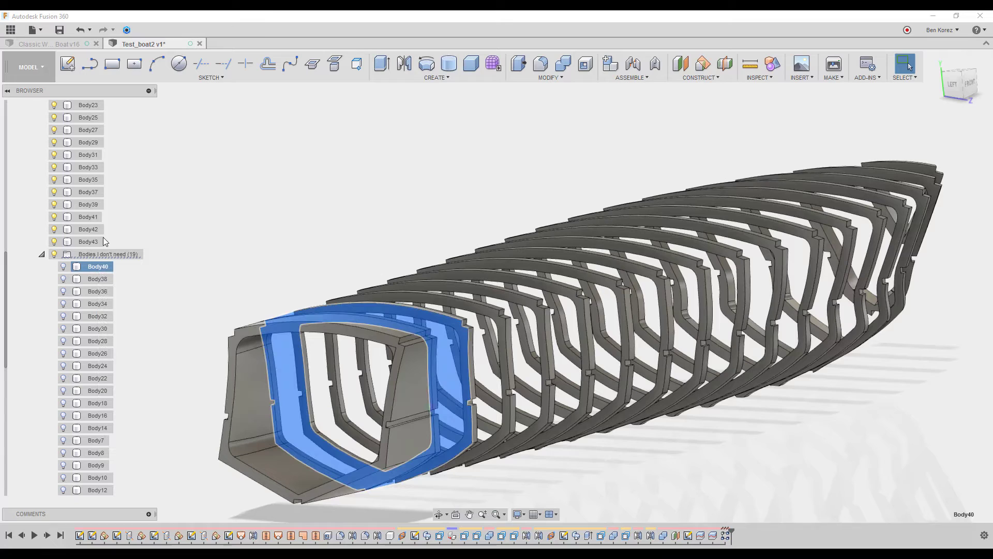
left_click(42, 255)
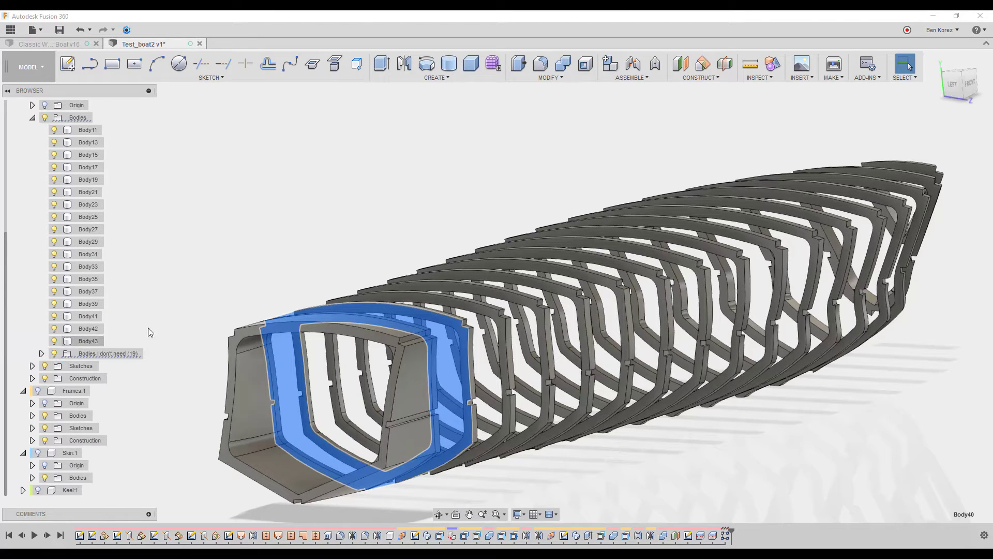
left_click(189, 248)
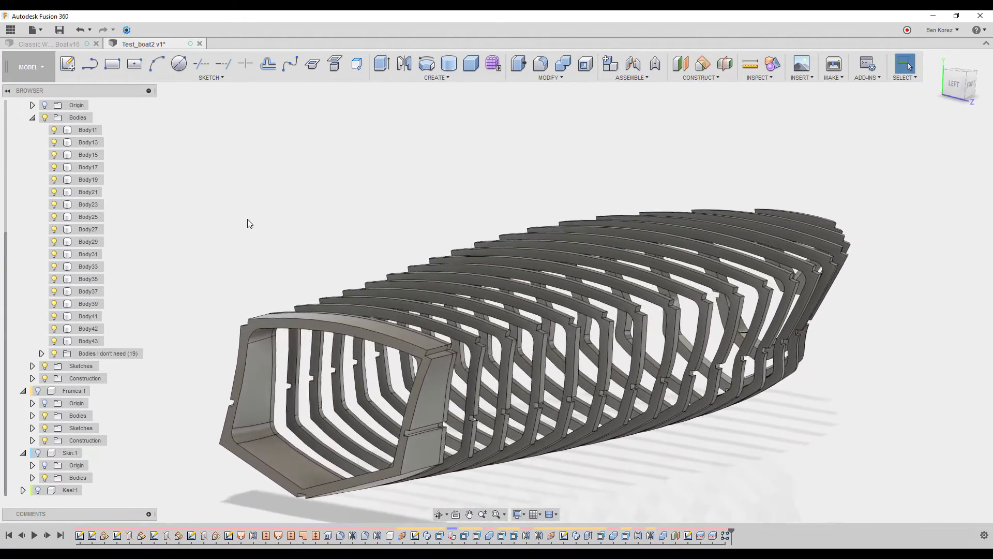
Show the Skin component around the ribs and activate the top-level Test_boat2 component
left_click(32, 117)
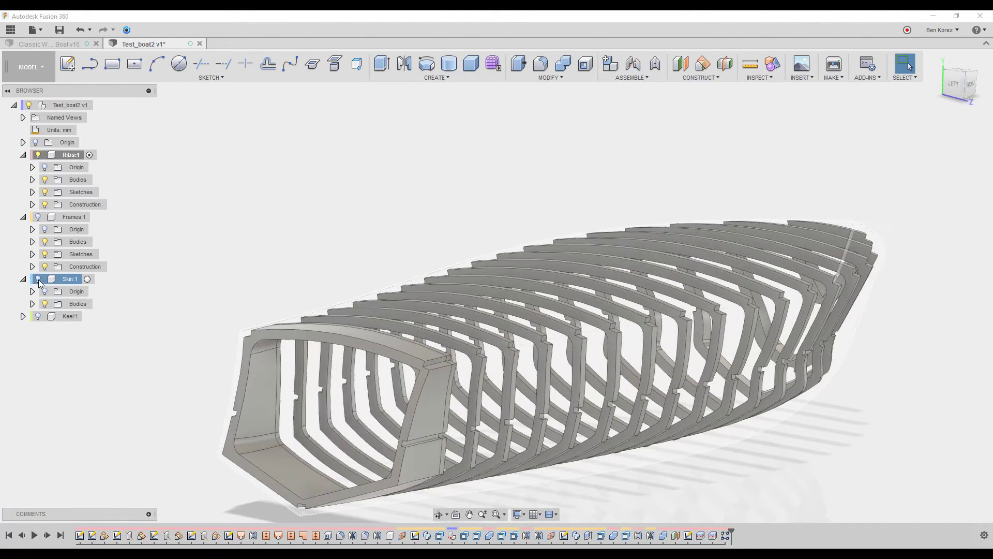
left_click(38, 280)
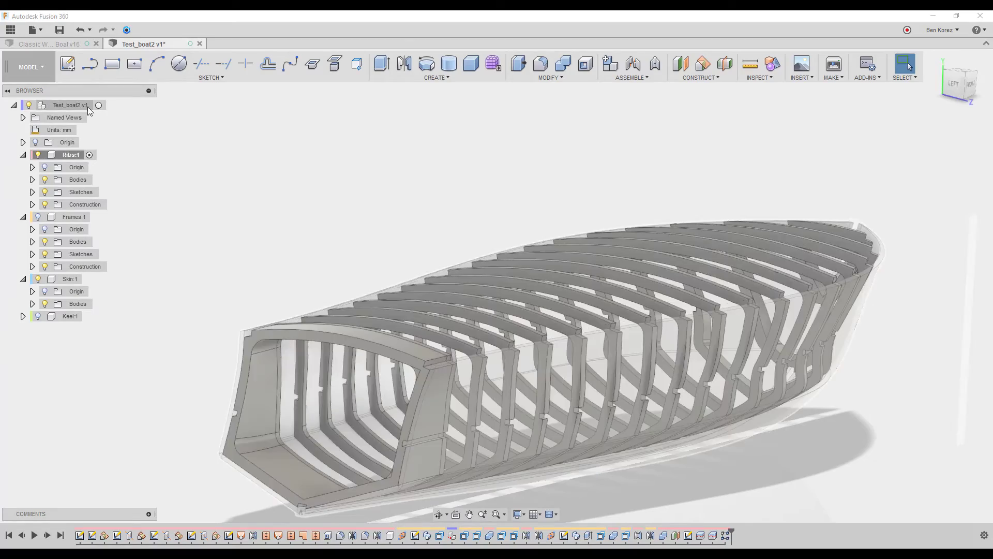
left_click(102, 106)
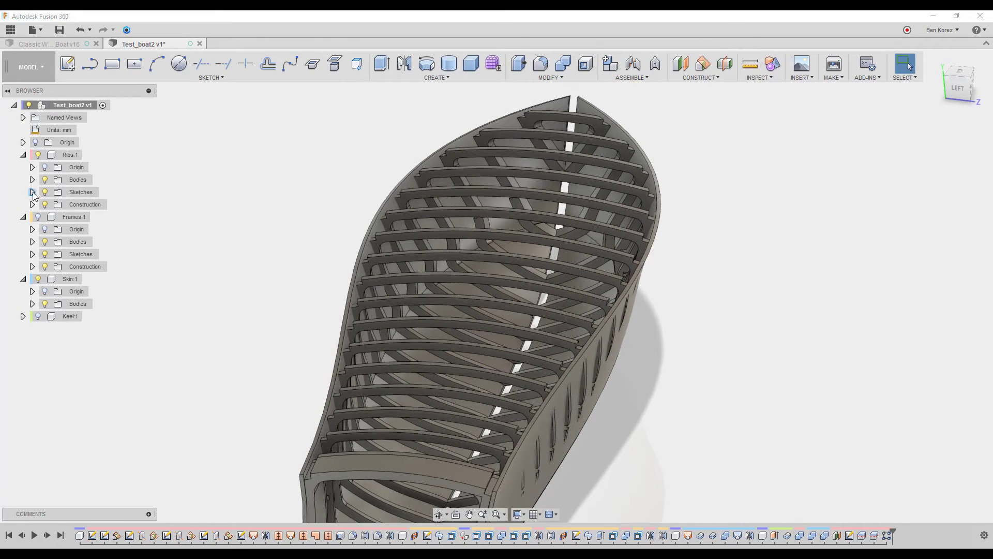
Show Sketch5 of the Ribs component and inspect where the ribs meet the hull side
left_click(32, 191)
left_click(54, 253)
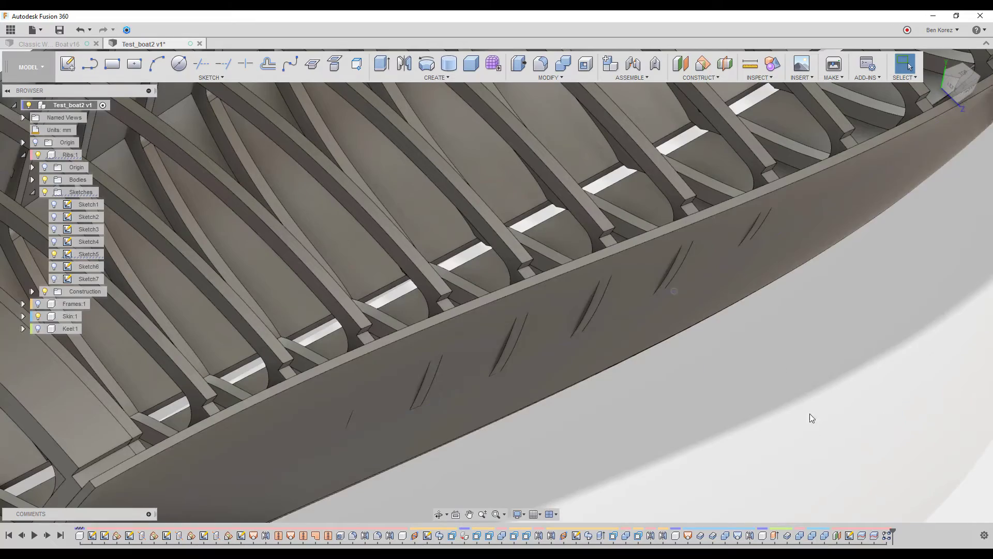
middle_click_drag(842, 472, 842, 472, "shift")
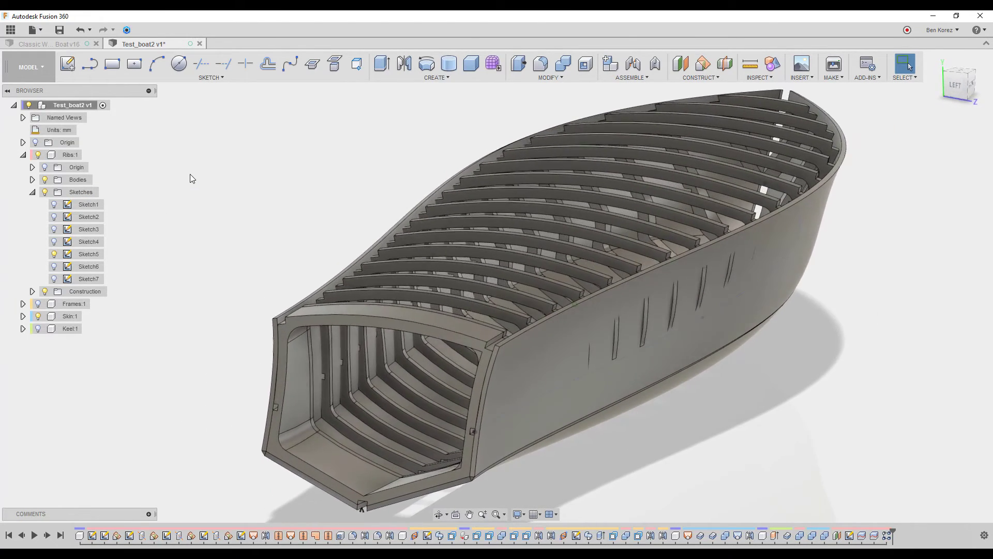
Apply the Oak - Semigloss appearance to the whole Ribs component
right_click(190, 174)
left_click(185, 248)
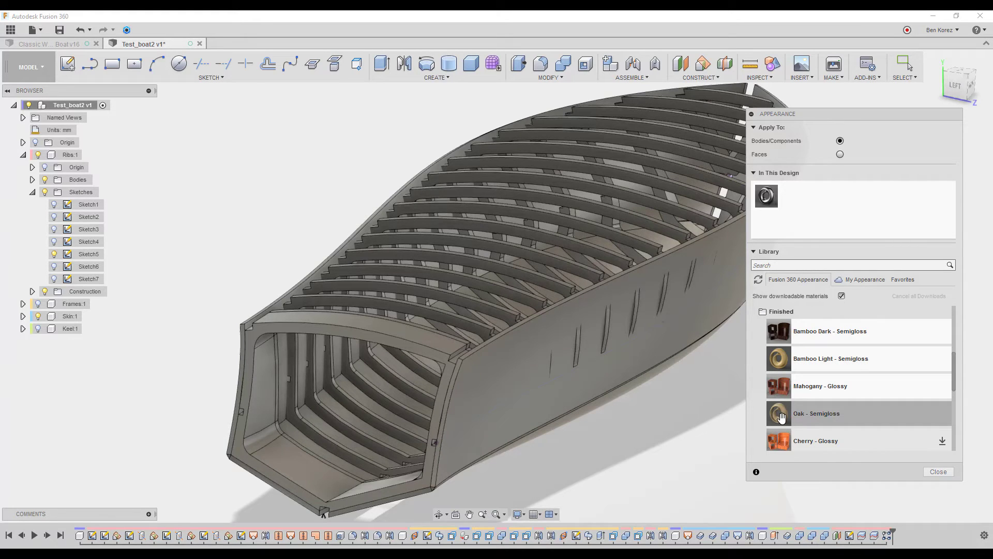
left_click_drag(782, 416, 70, 157)
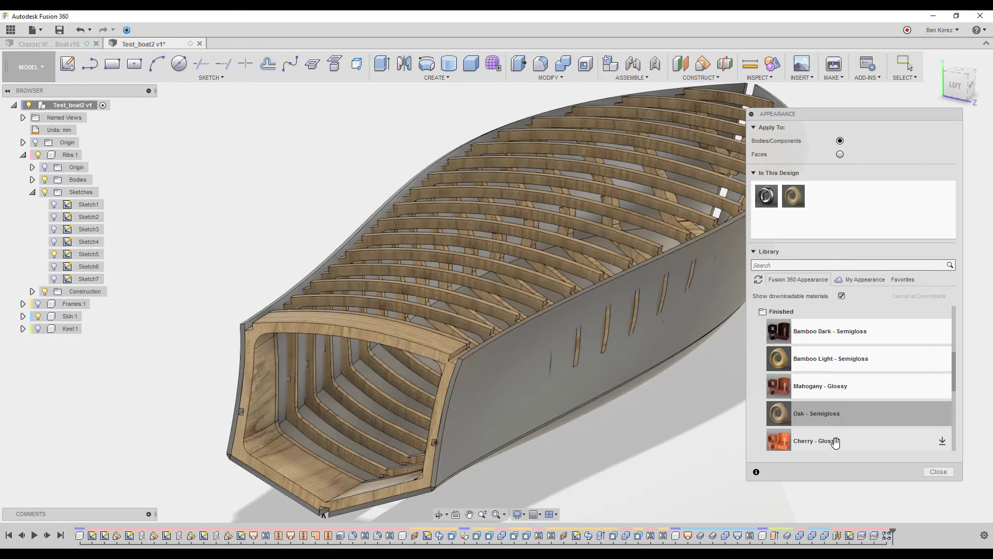
left_click(941, 475)
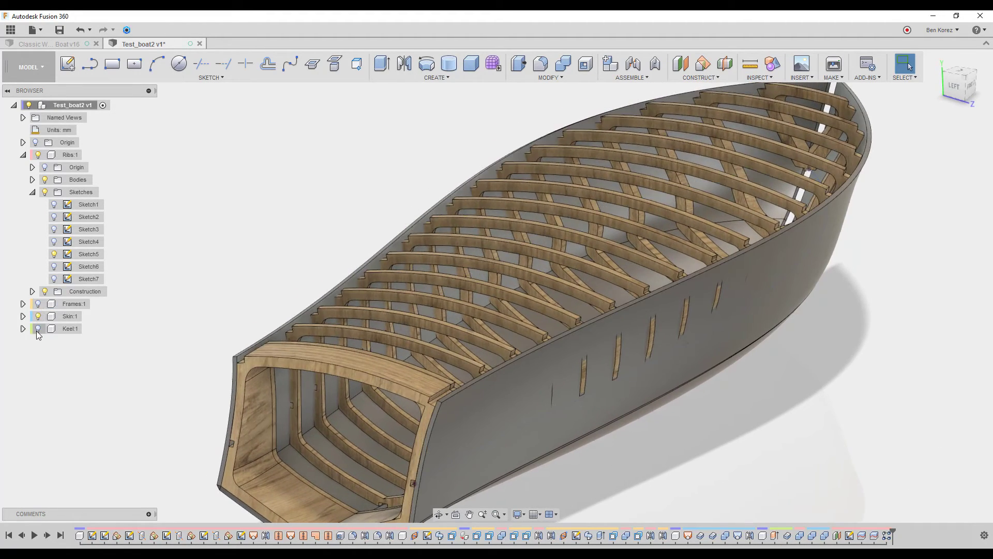
Show the Frames and Keel components together with the ribs and skin
left_click(38, 305)
left_click(38, 303)
left_click(38, 304)
left_click(39, 304)
left_click(38, 304)
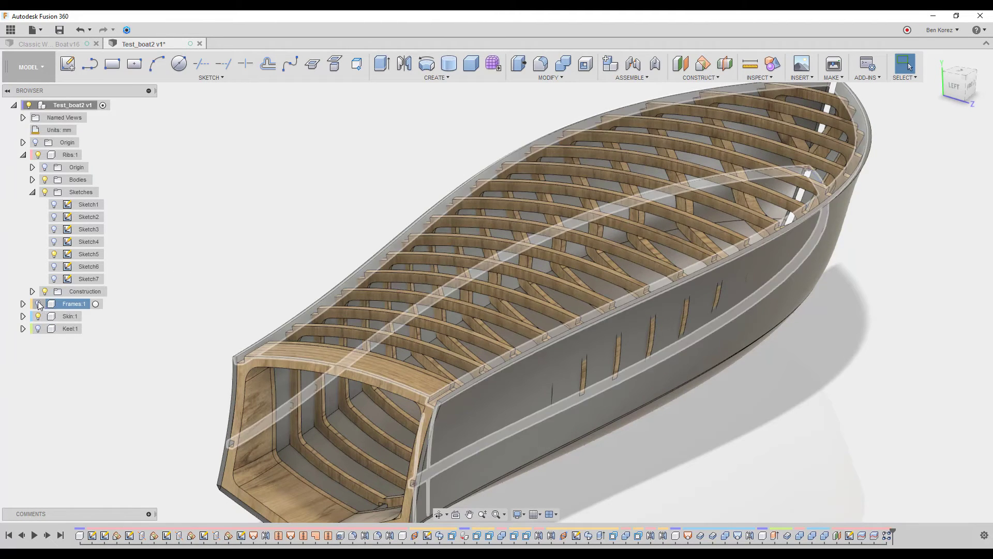
Apply the design's existing oak appearance to the Frames and Keel components, and hide the Skin component
right_click(219, 184)
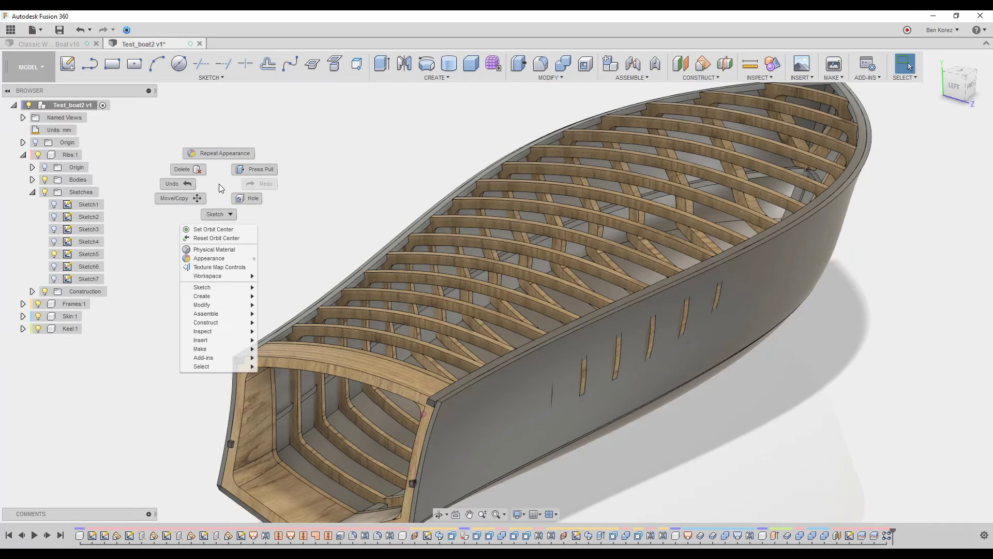
left_click(225, 157)
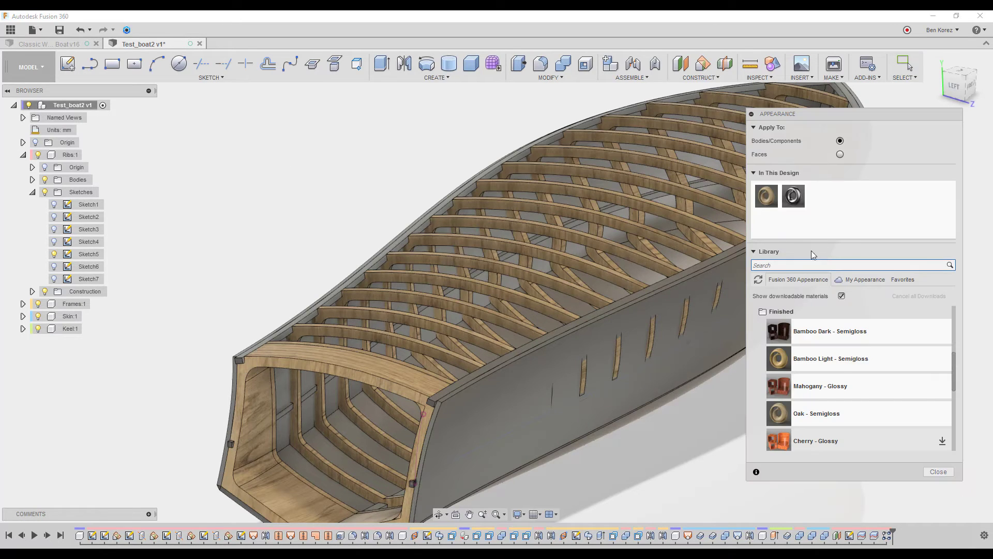
left_click_drag(767, 196, 78, 301)
left_click_drag(766, 196, 71, 332)
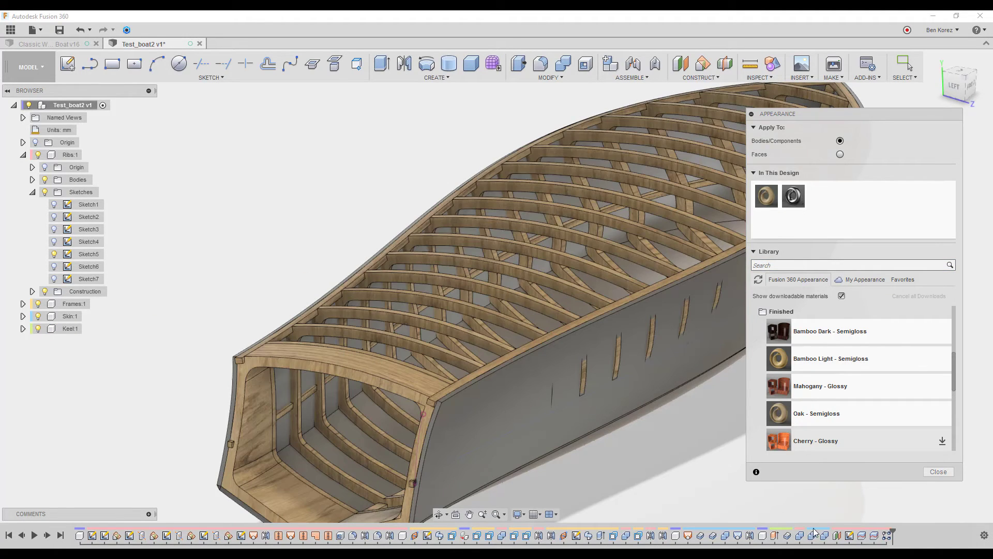
left_click(939, 472)
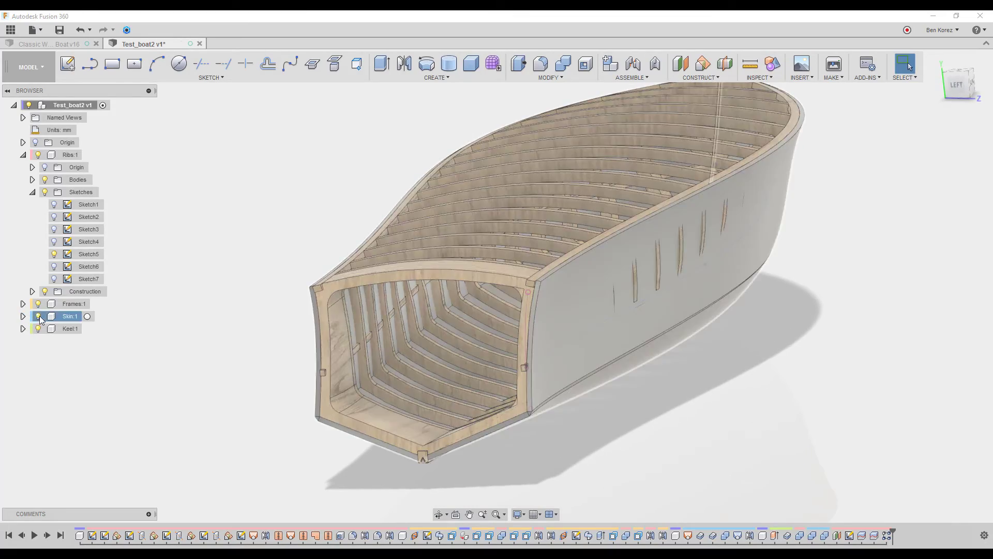
left_click(38, 317)
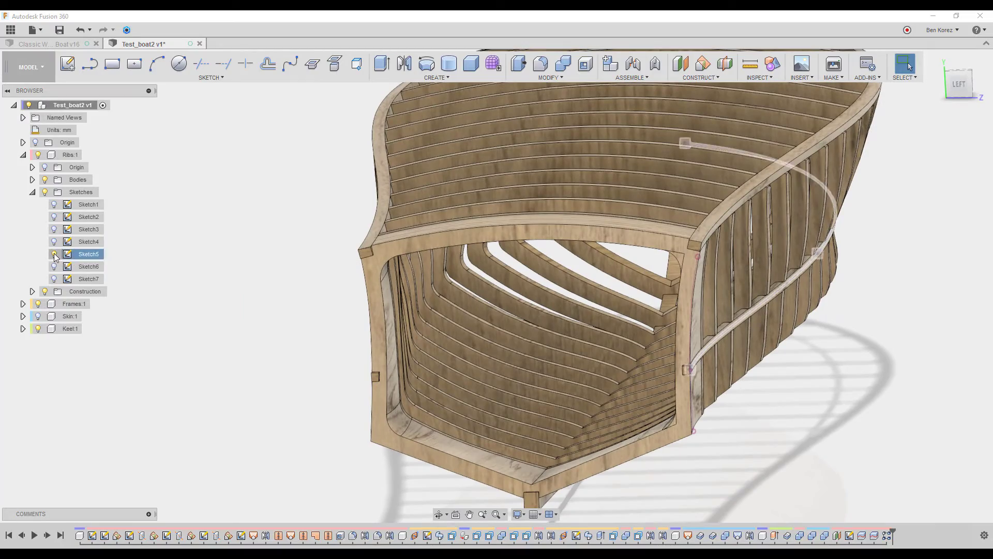
Hide Sketch5 and the Frames component, and examine the notched ribs and the commands available for Body13
left_click(54, 253)
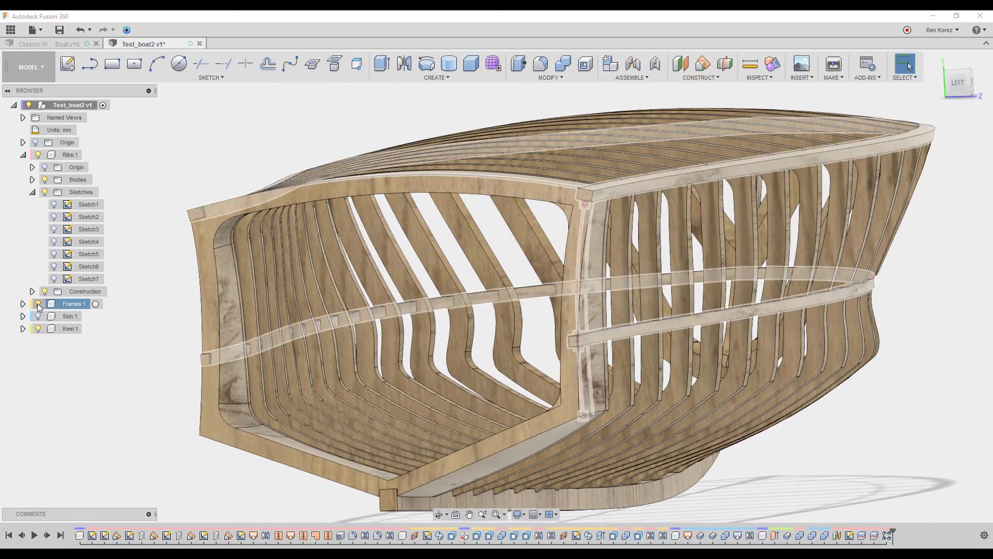
left_click(37, 304)
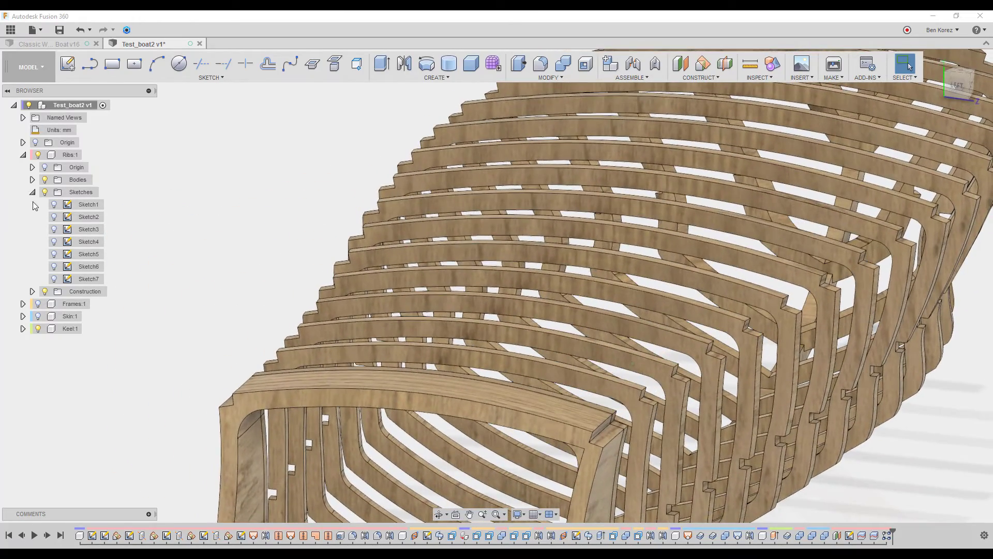
left_click(32, 180)
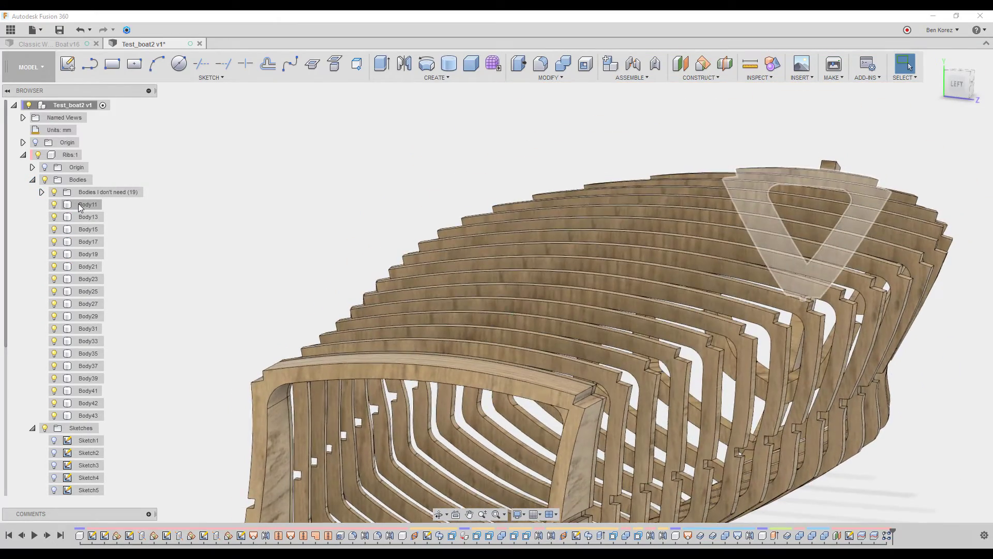
right_click(82, 216)
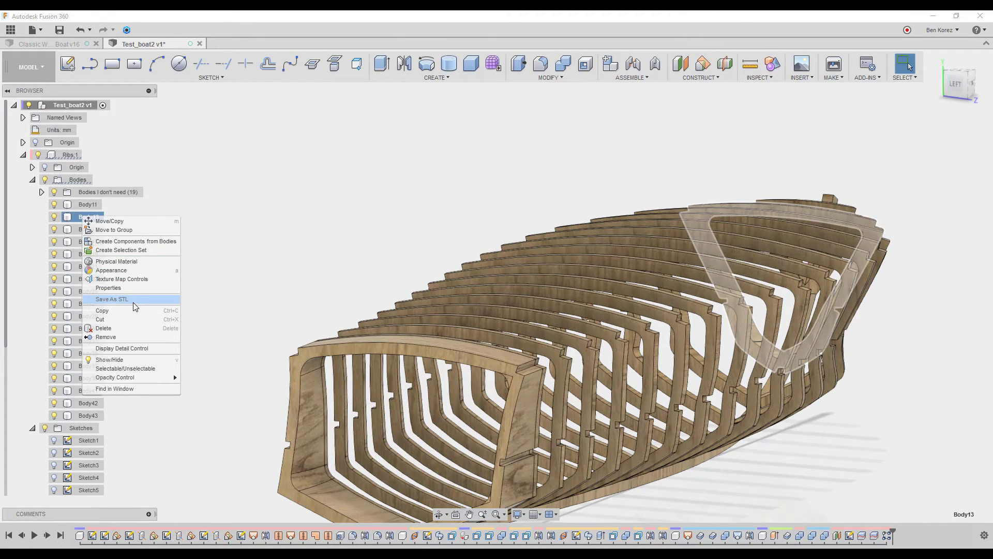
left_click(212, 164)
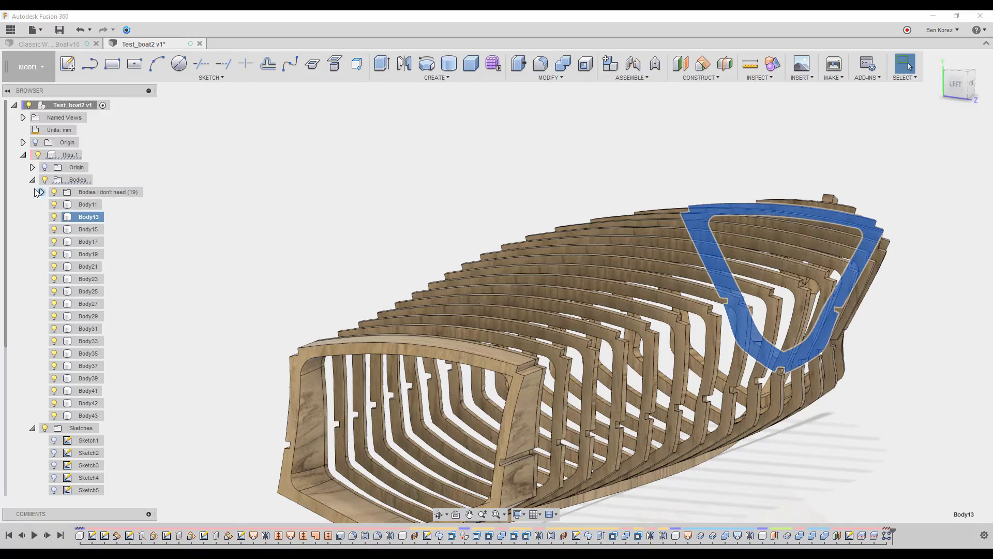
left_click(32, 179)
left_click(228, 169)
middle_click_drag(229, 169, 271, 173, "shift")
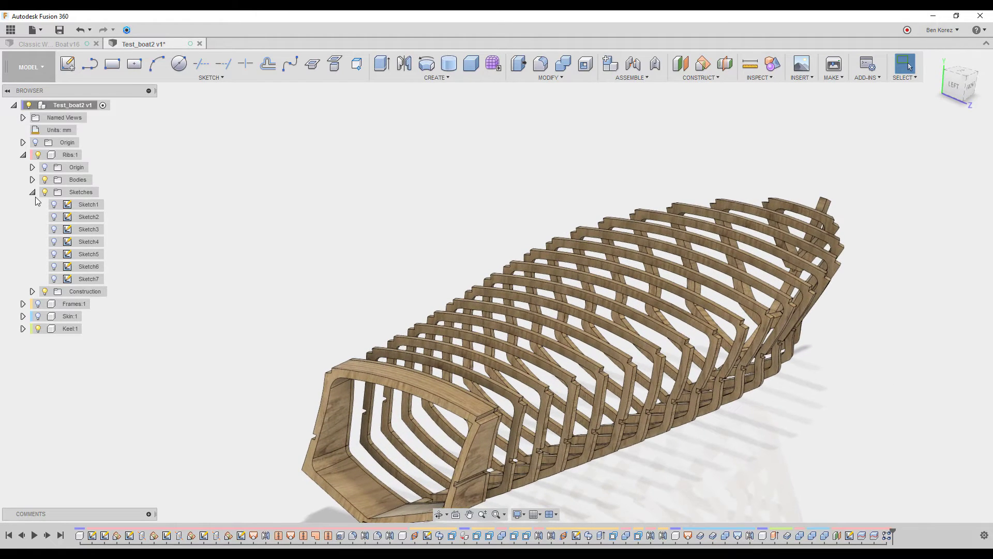
Show the Frames component again and activate the Ribs component
left_click(39, 303)
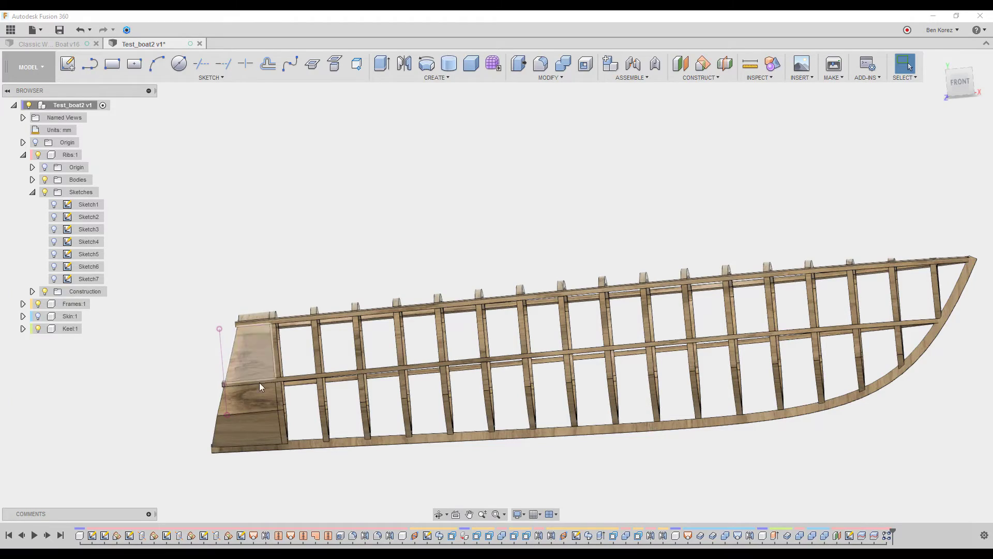
key("F6")
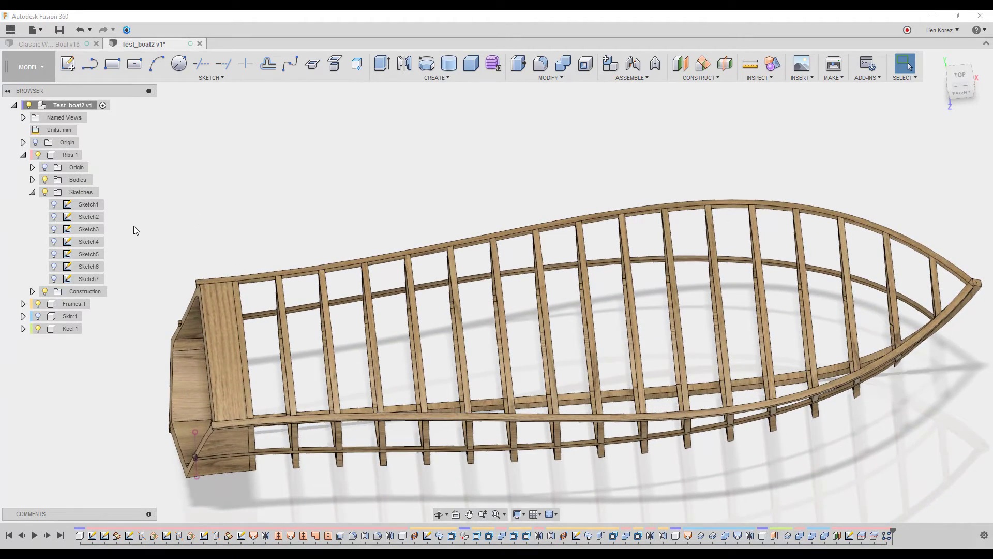
left_click(67, 154)
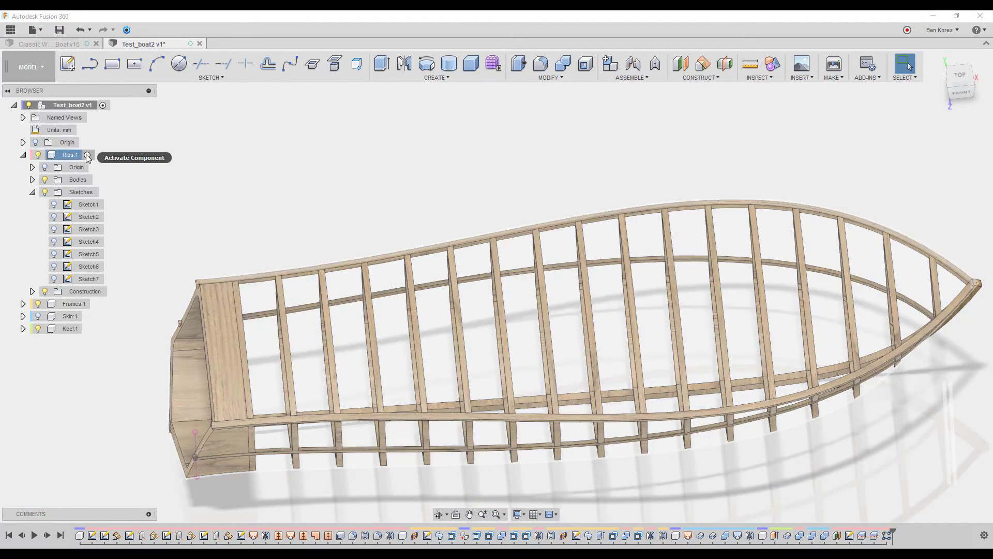
left_click(87, 155)
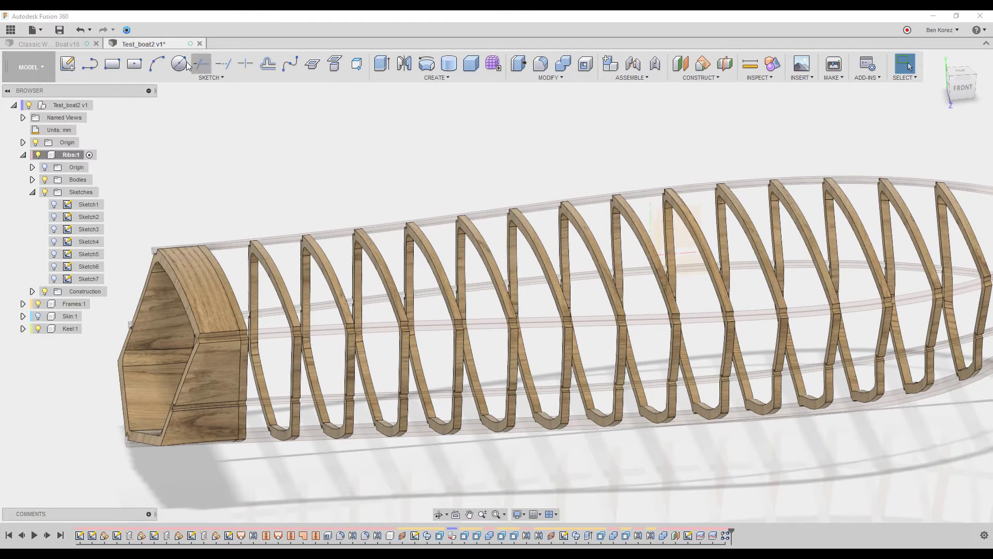
Start a sketch on the horizontal origin plane and project the facing edges of the second and sixth ribs ahead of the stern block
left_click(68, 63)
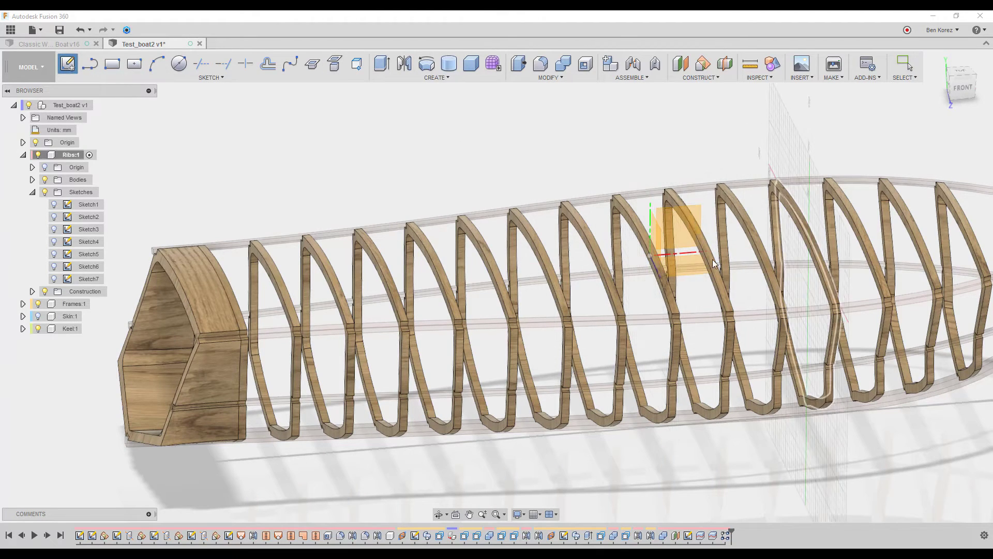
left_click(689, 266)
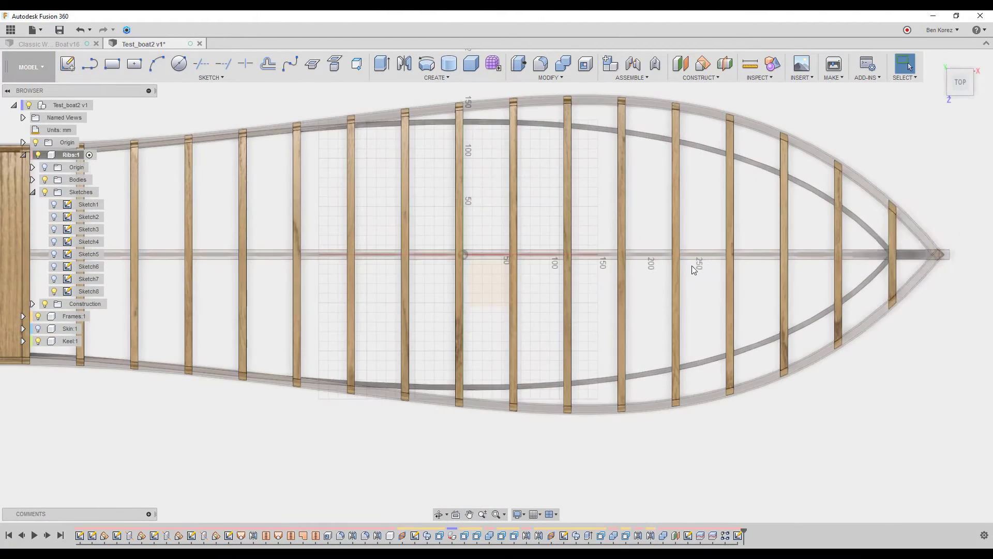
scroll(790, 280, "down", 3)
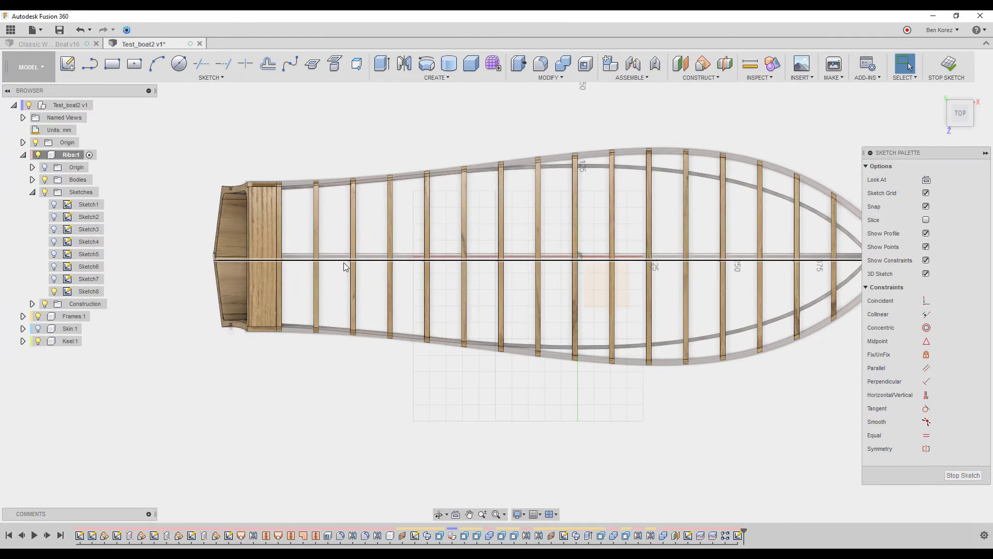
scroll(341, 253, "up", 5)
scroll(365, 252, "down", 2)
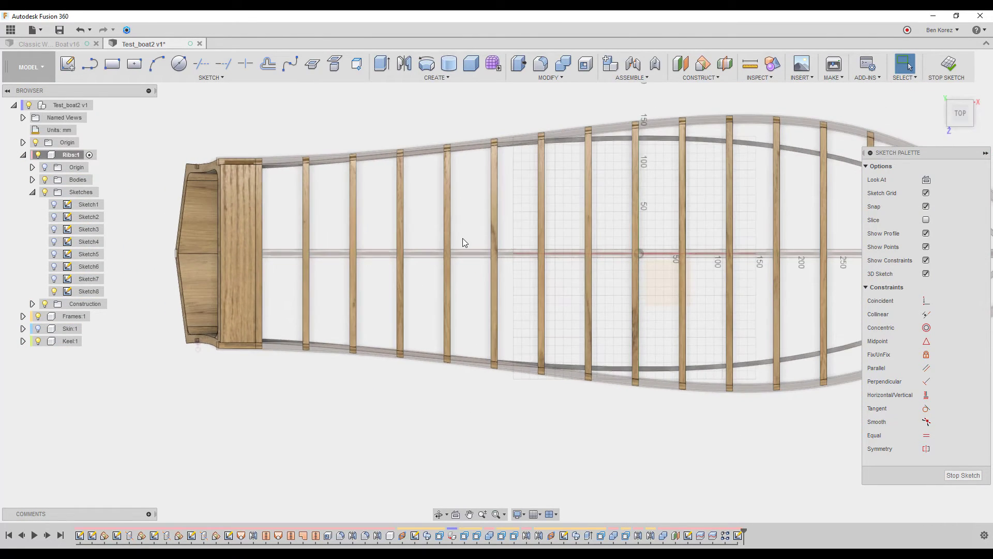
scroll(328, 231, "up", 4)
scroll(316, 227, "up", 2)
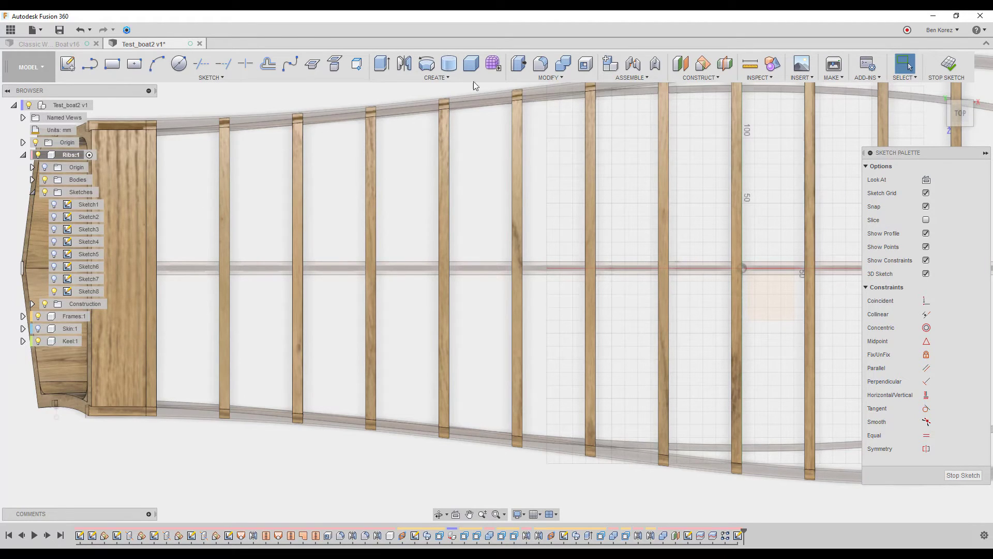
key("p")
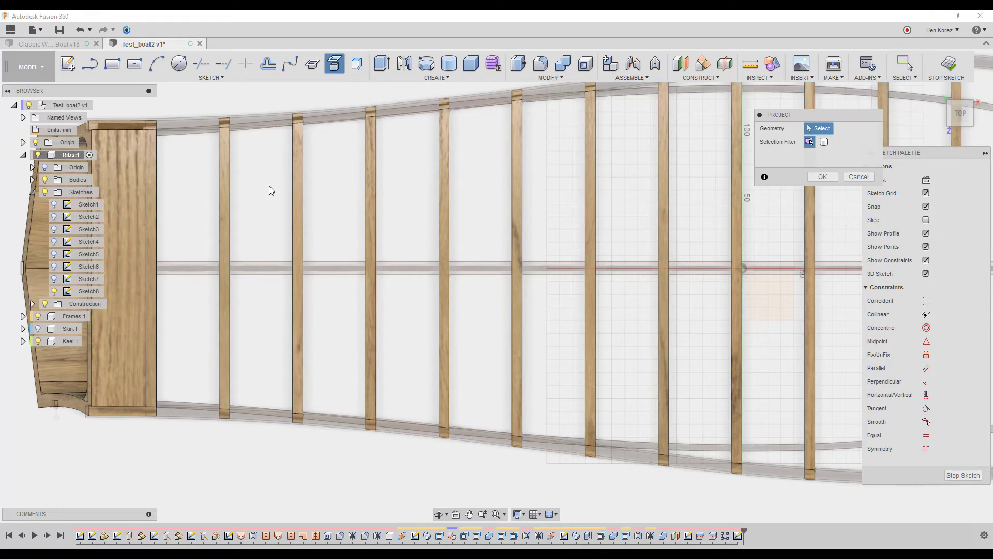
left_click(304, 245)
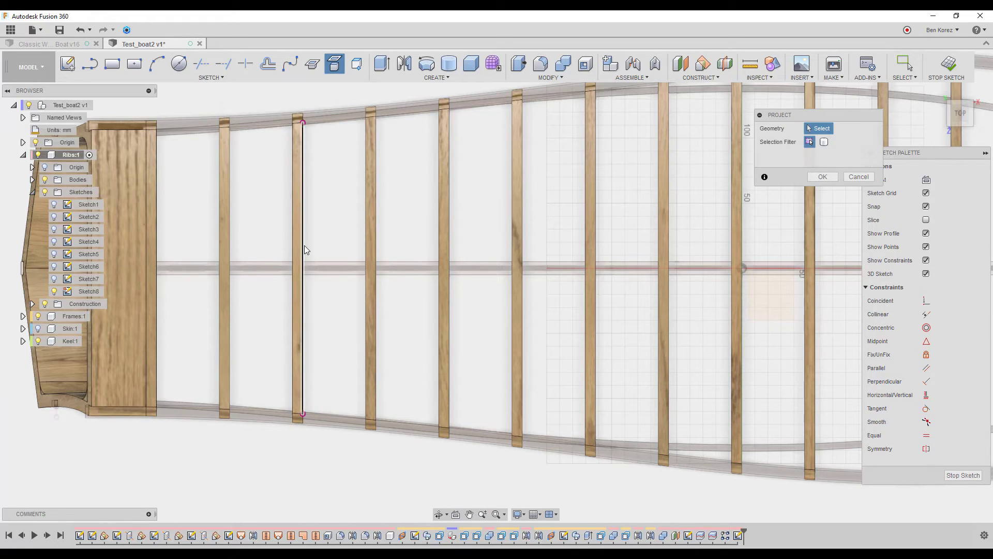
left_click(586, 240)
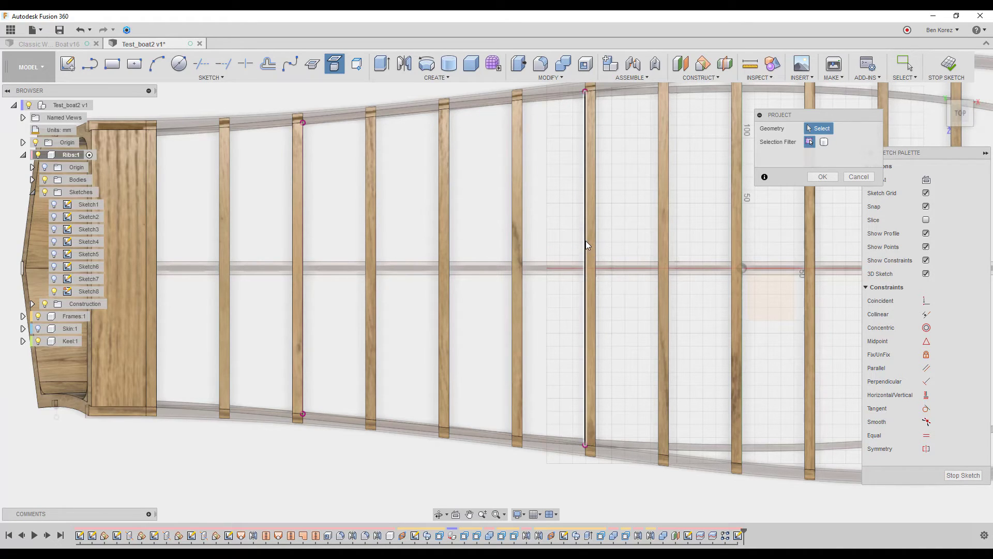
left_click(821, 178)
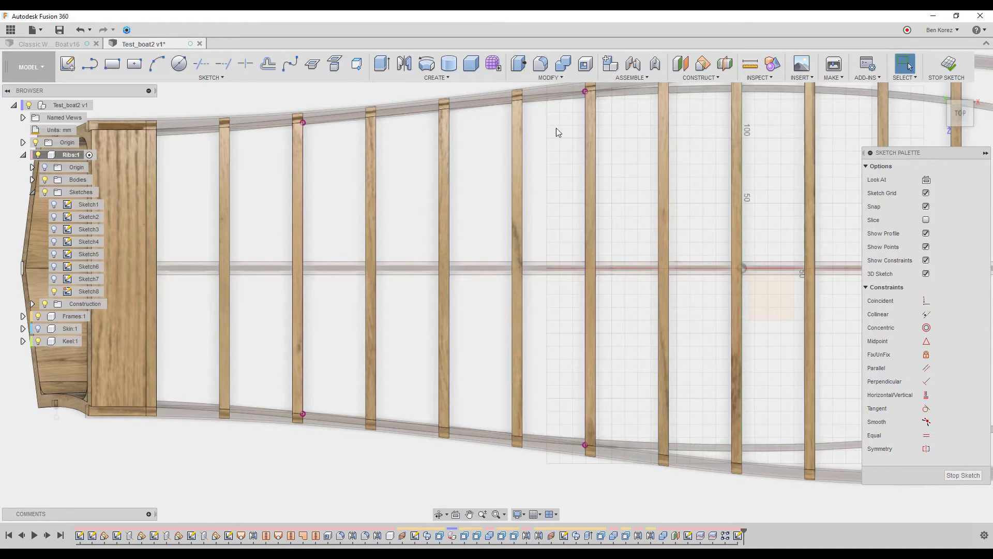
Project the curved long edges of the upper side frames on both sides of the hull into the sketch
left_click(335, 63)
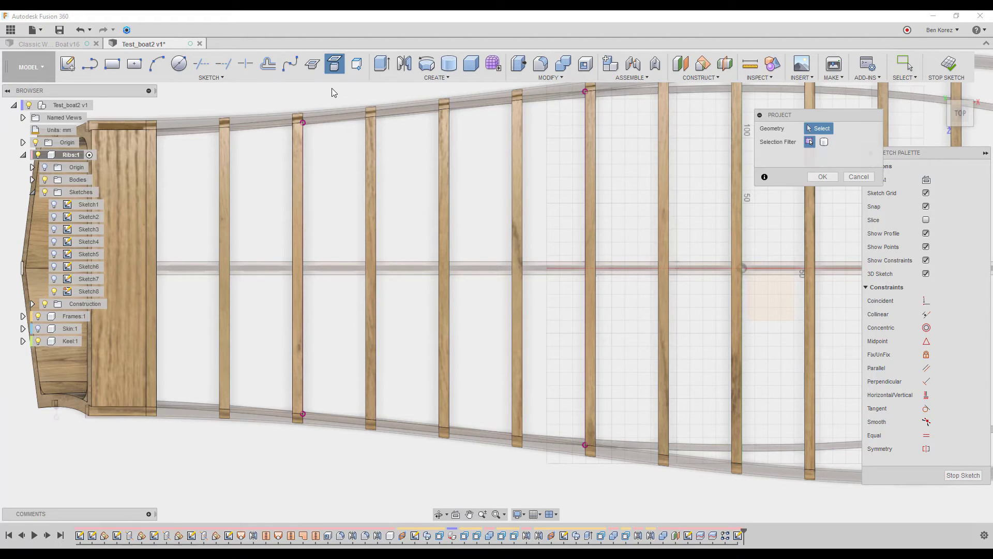
left_click(332, 124)
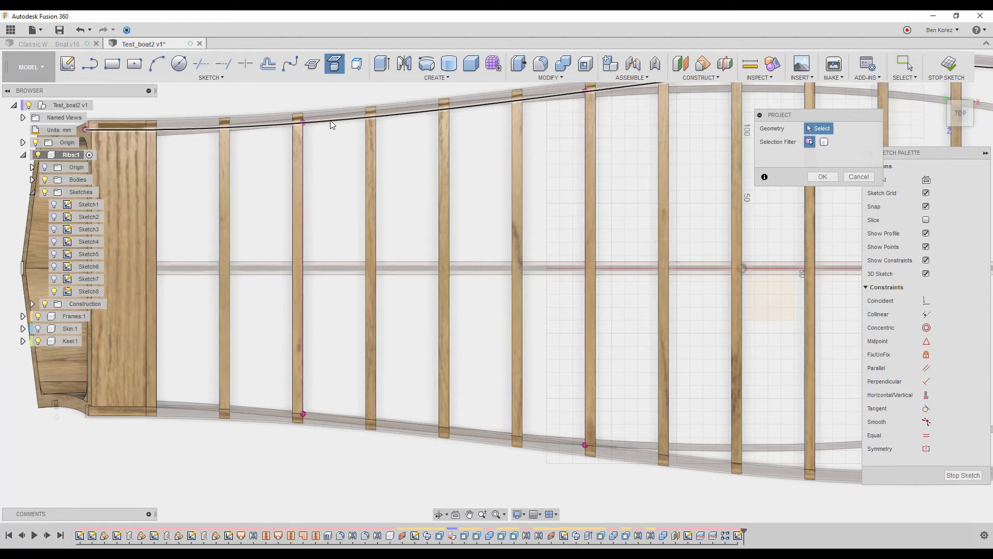
left_click(333, 418)
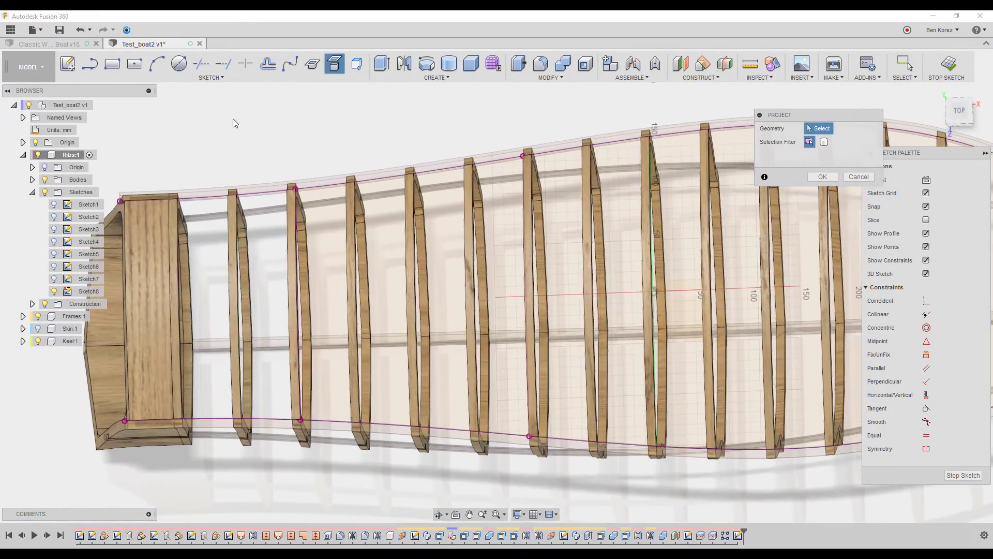
left_click(858, 178)
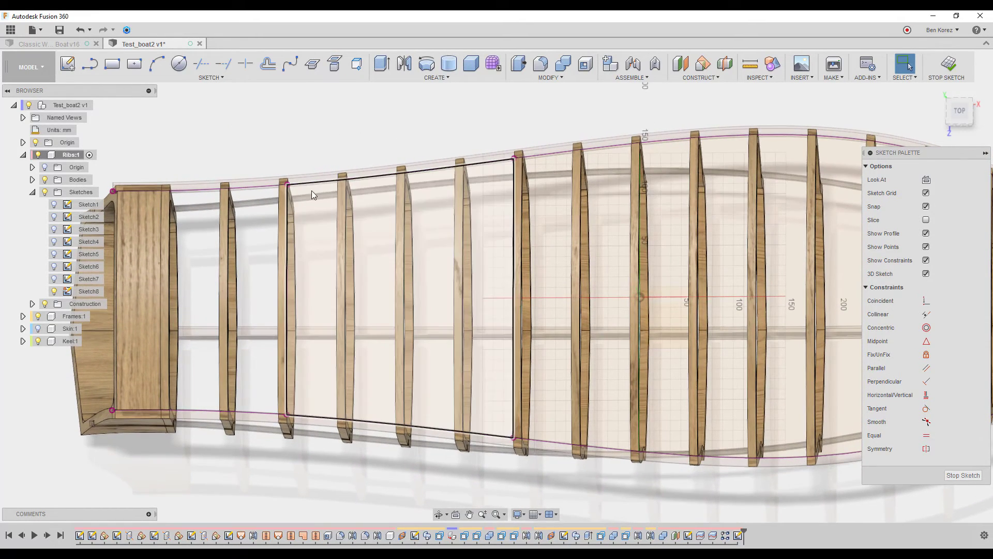
Try to break the link of one projected side curve and finish the sketch, and undo back into the sketch
right_click(312, 186)
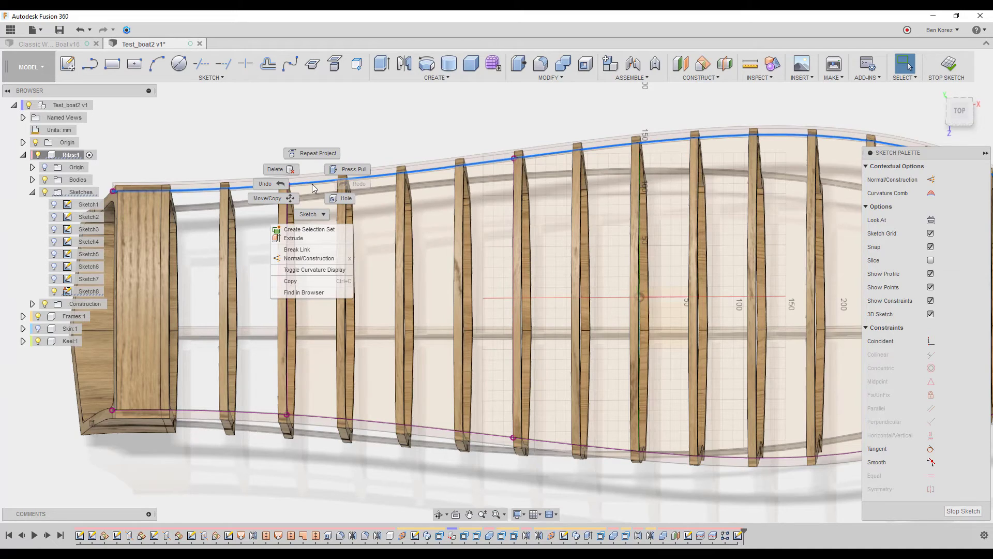
left_click(308, 252)
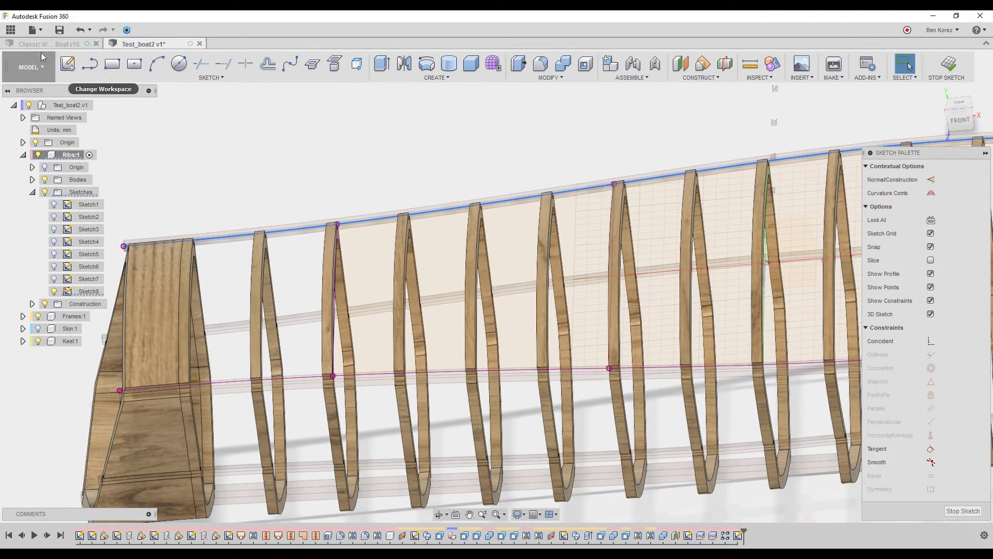
left_click(948, 64)
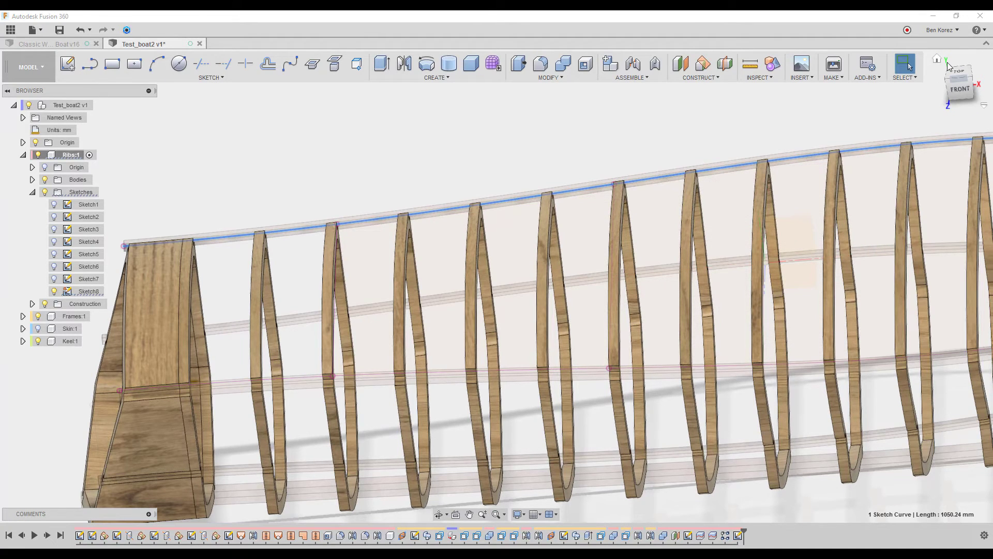
left_click(81, 32)
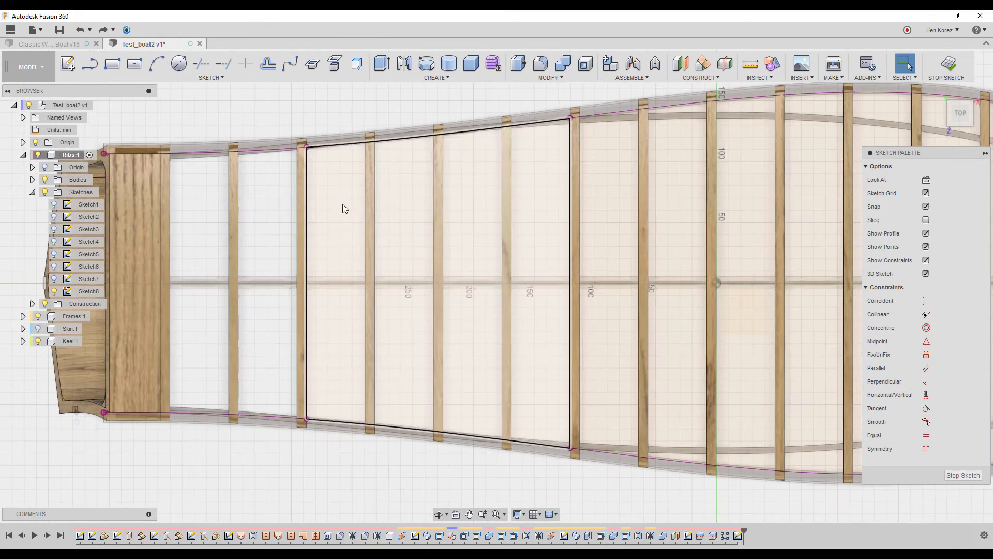
Offset the projected side curve on the hull's far side inward by 10 mm
left_click(268, 63)
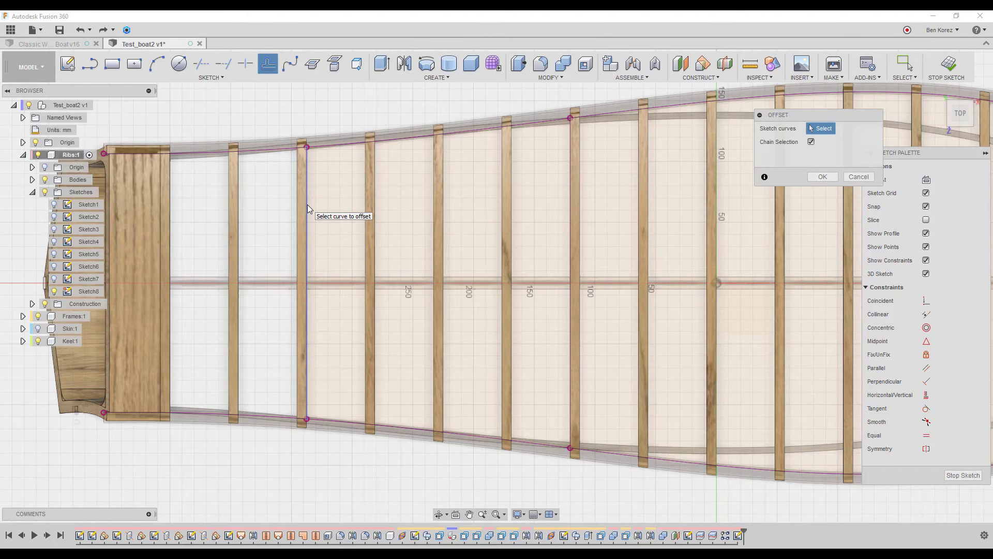
left_click(350, 143)
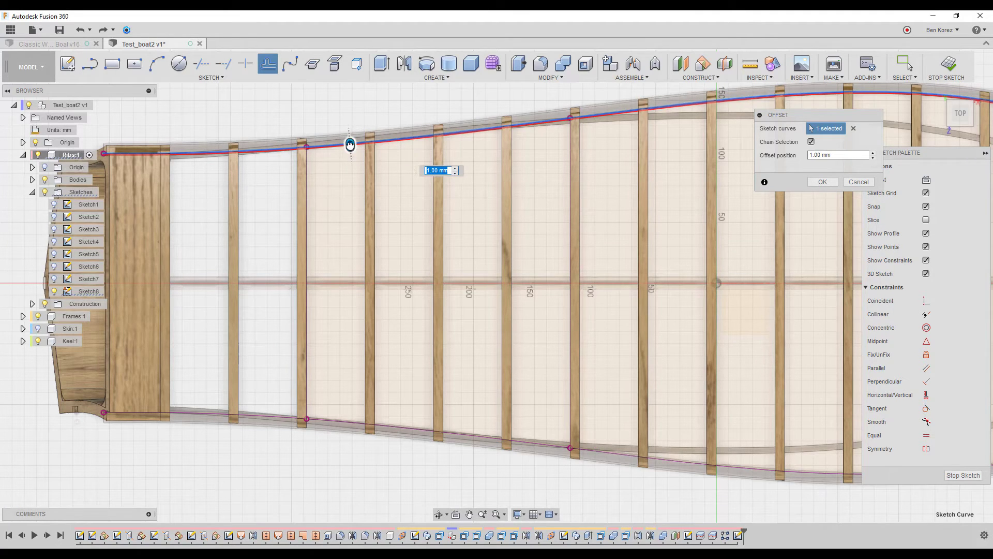
left_click_drag(350, 143, 351, 153)
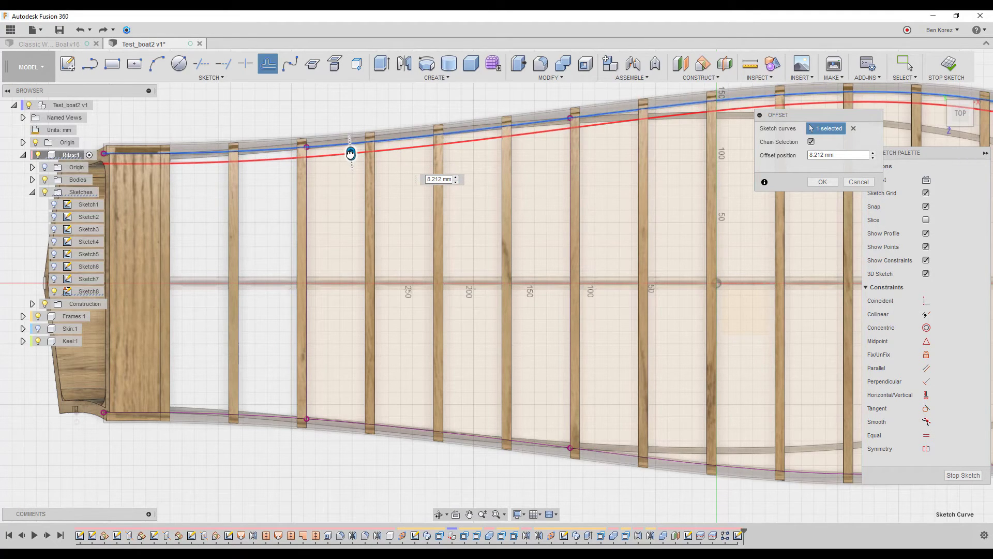
left_click(848, 156)
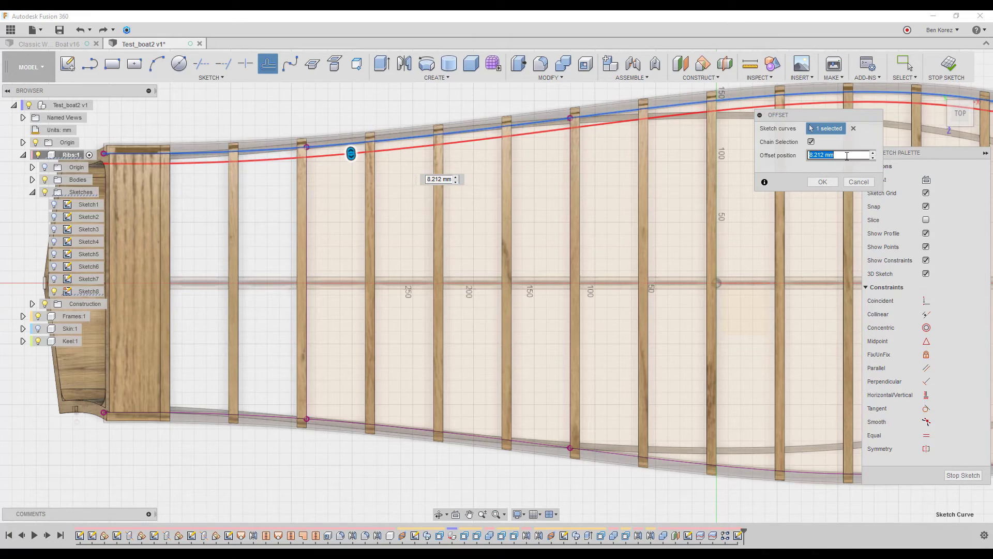
type("10")
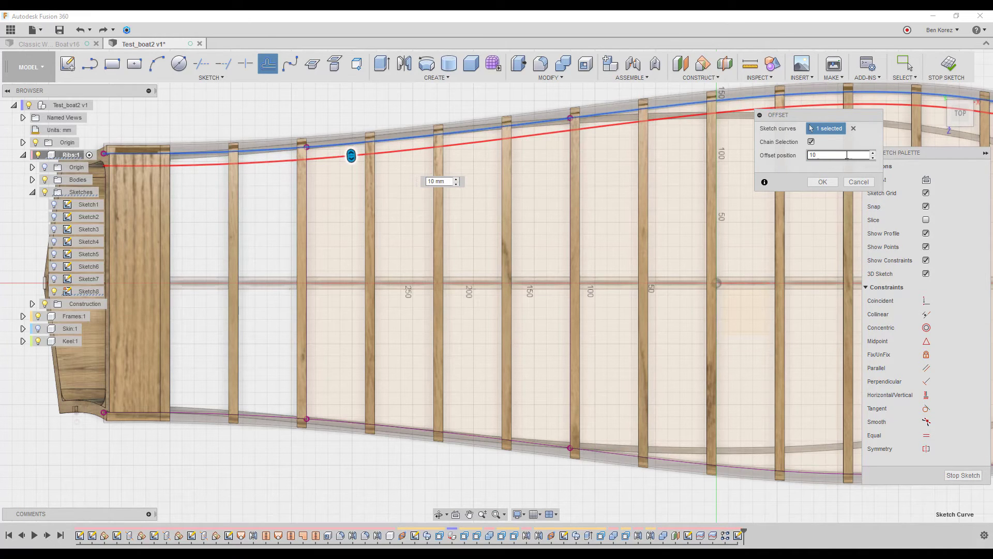
left_click(824, 179)
Offset the projected side curve on the hull's near side inward by 10 mm and finish the sketch
right_click(345, 151)
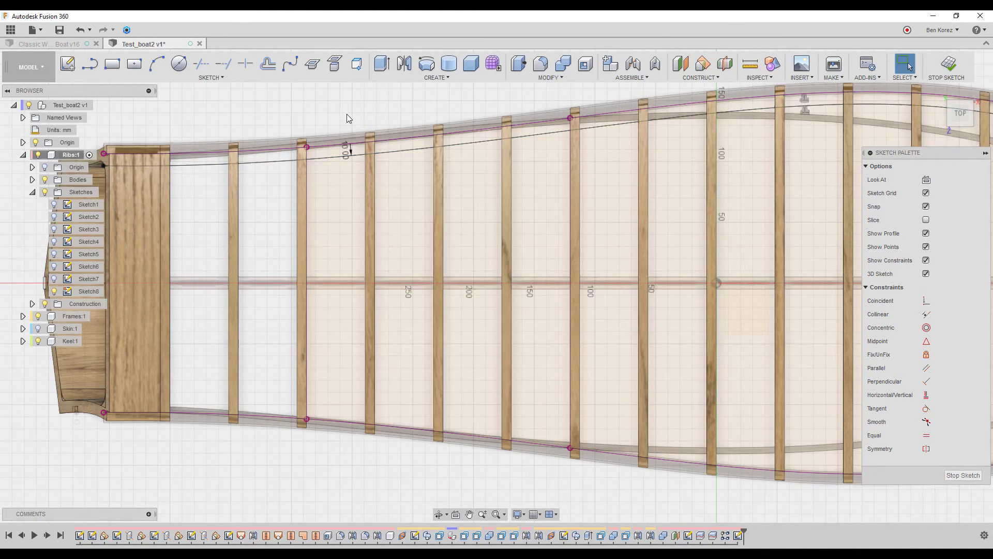
left_click(347, 83)
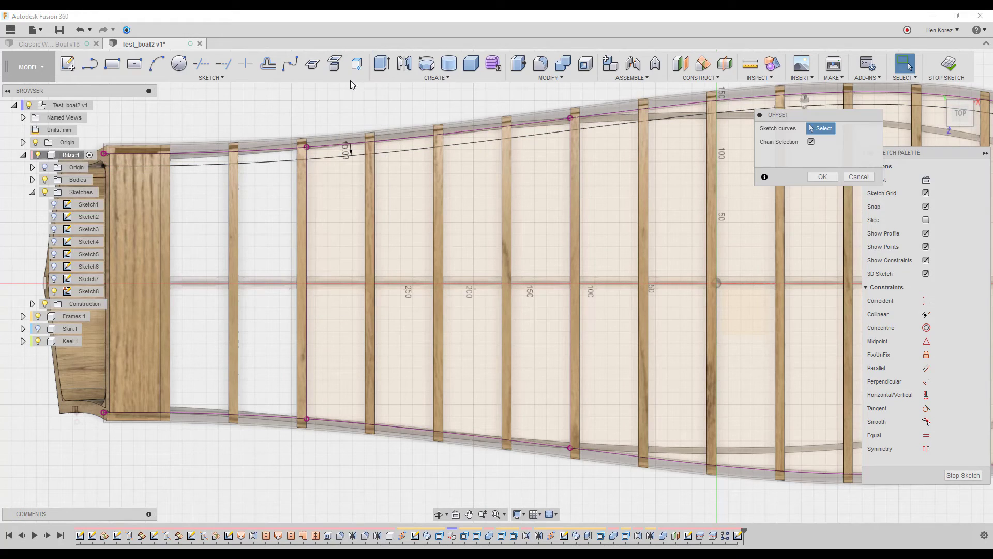
left_click(419, 427)
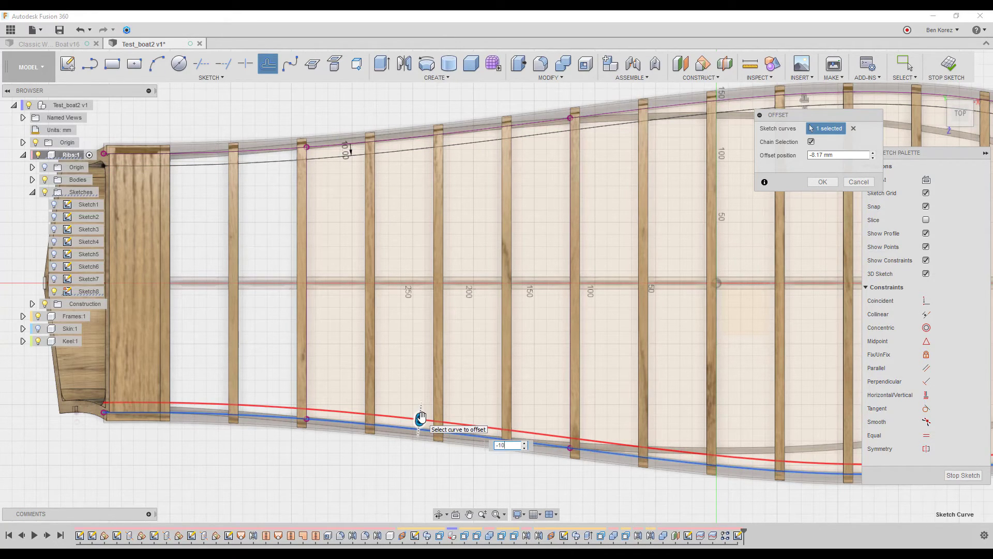
left_click(823, 184)
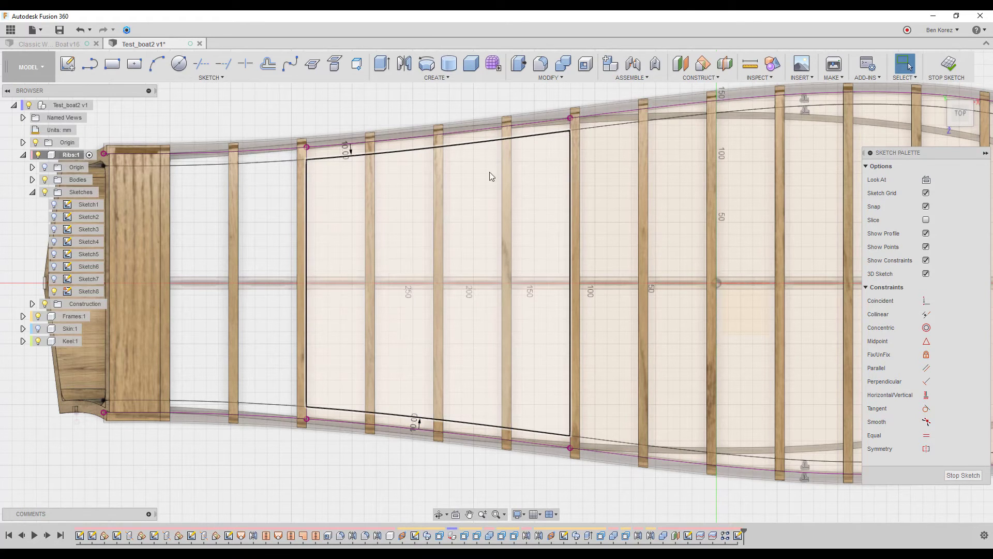
left_click(951, 61)
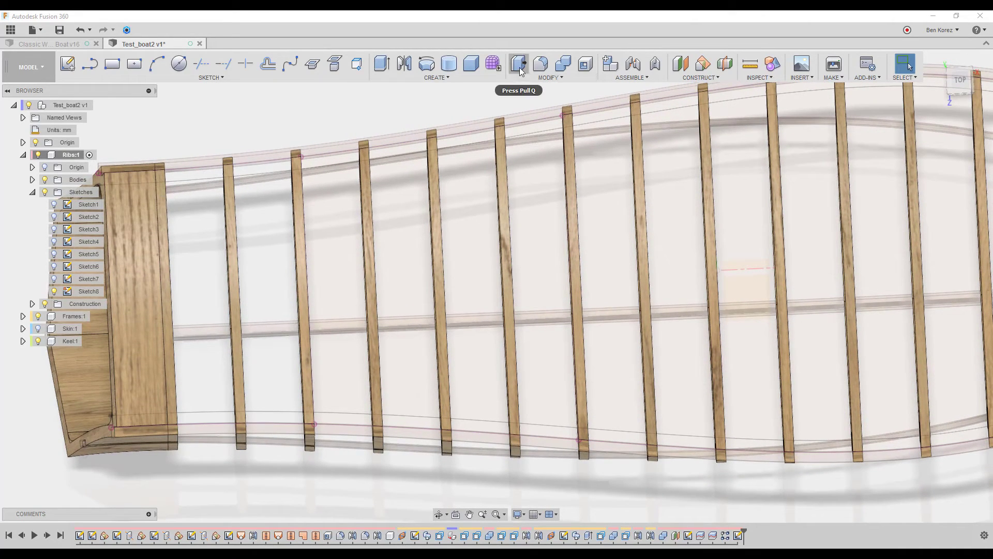
Extrude the inset profile symmetrically by about 33 mm as a cut through the three ribs it crosses
left_click(381, 63)
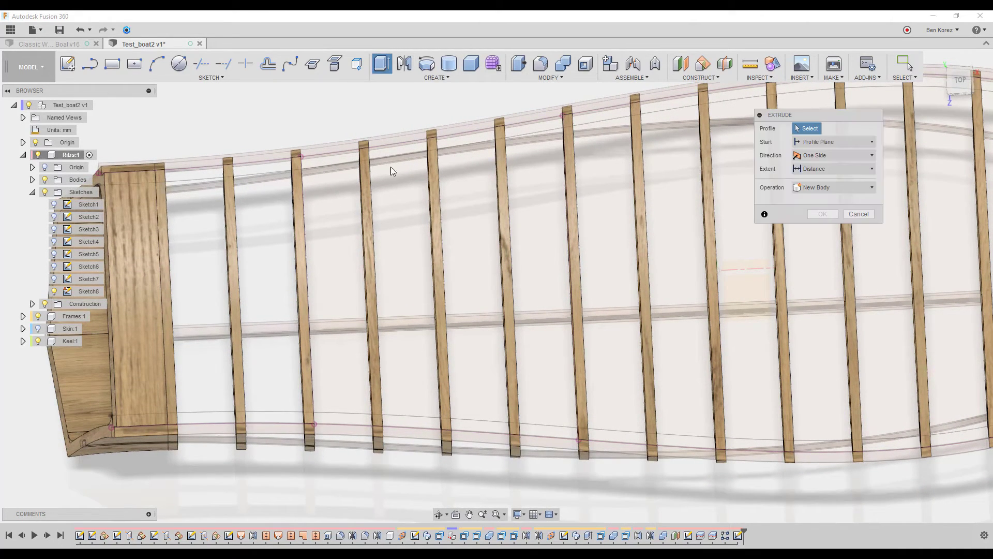
left_click(402, 244)
middle_click_drag(402, 244, 438, 211, "shift")
left_click(830, 156)
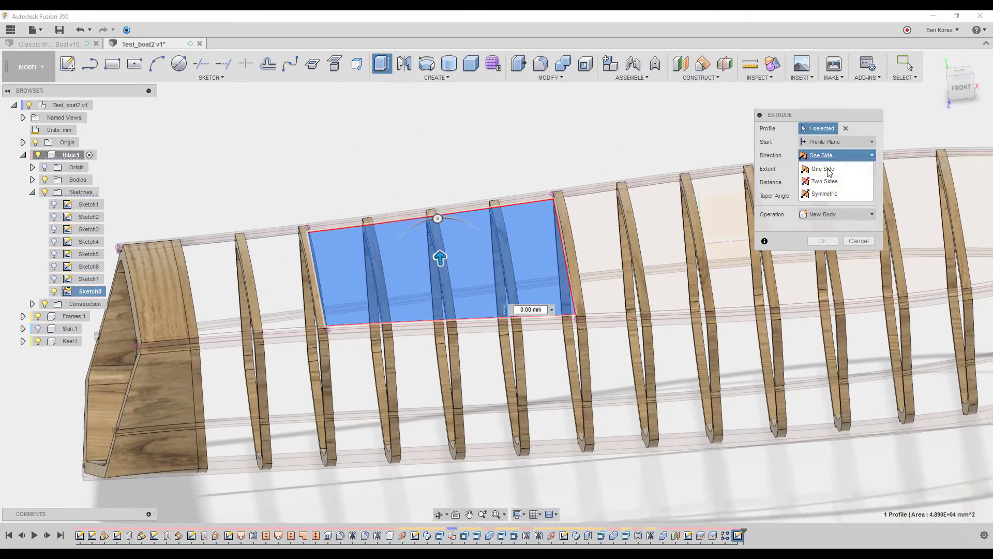
left_click(827, 194)
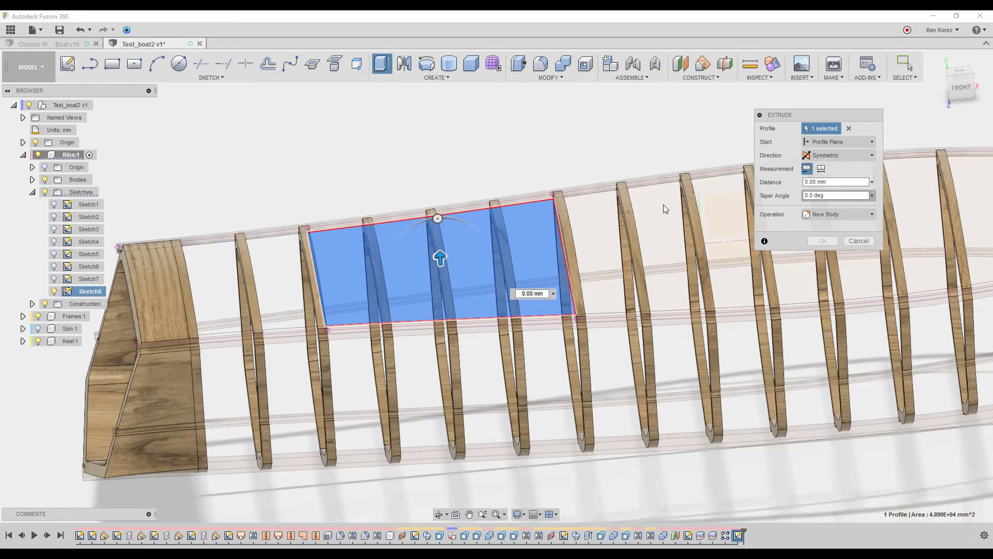
middle_click_drag(492, 266, 458, 238, "shift")
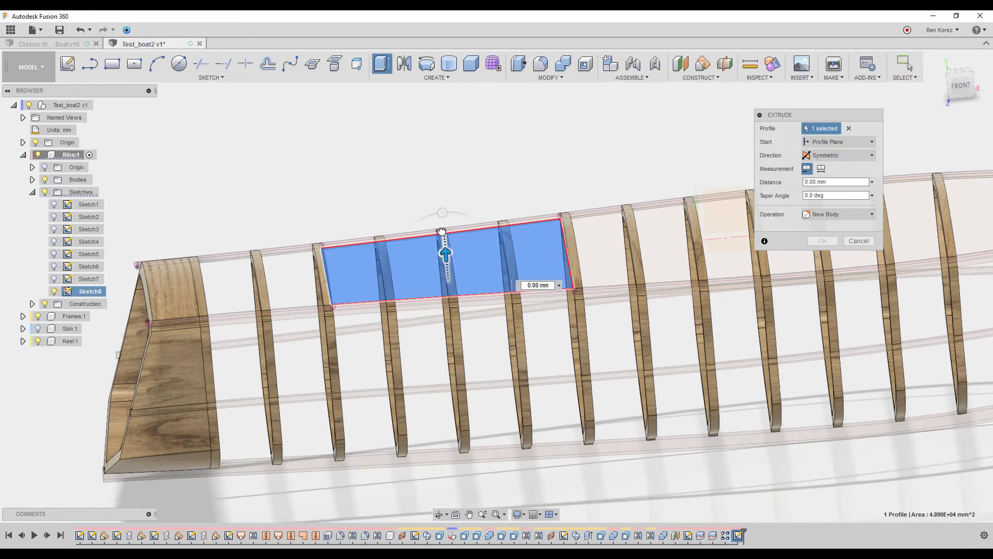
left_click_drag(442, 223, 442, 219)
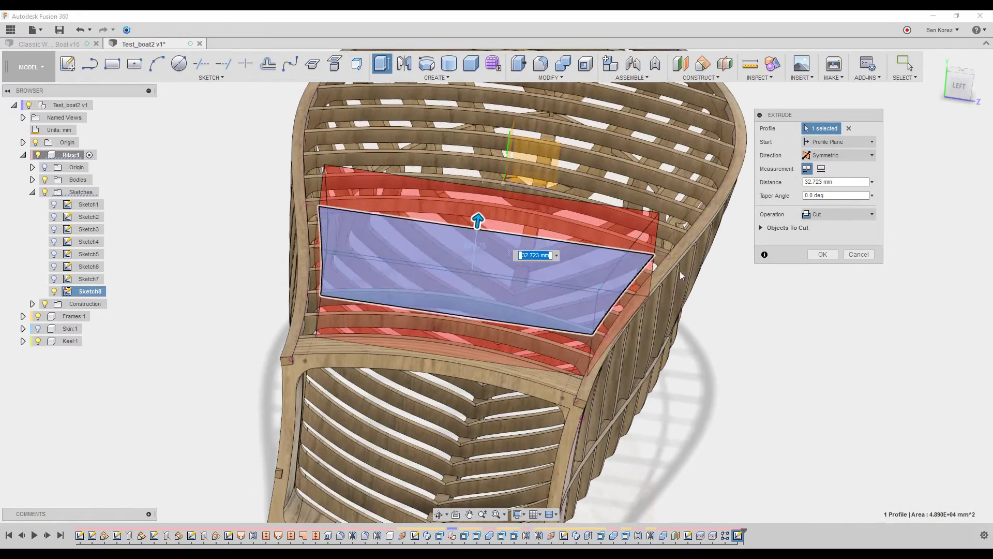
left_click(823, 254)
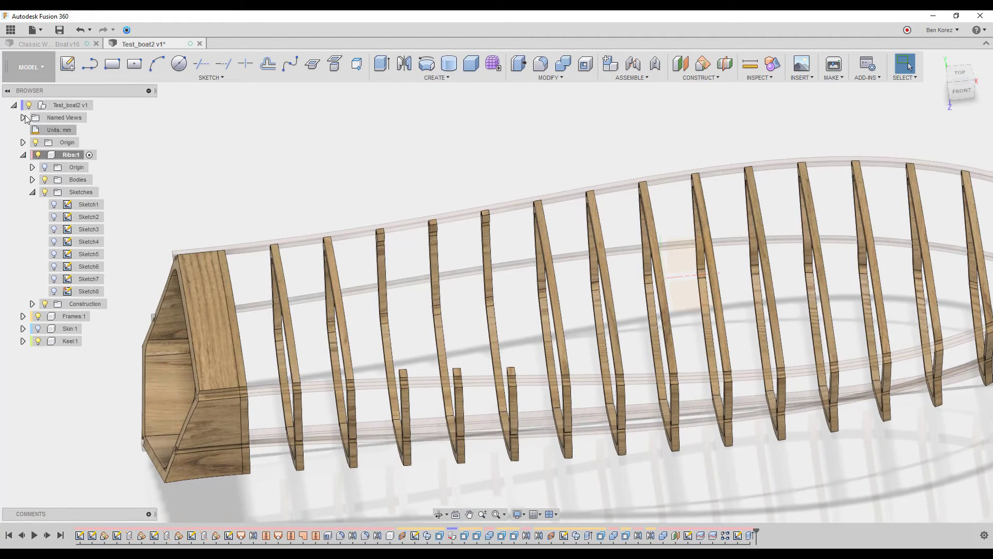
Switch to the Patch workspace and make the inset outline sketch (Sketch8) visible again
left_click(23, 72)
left_click(27, 108)
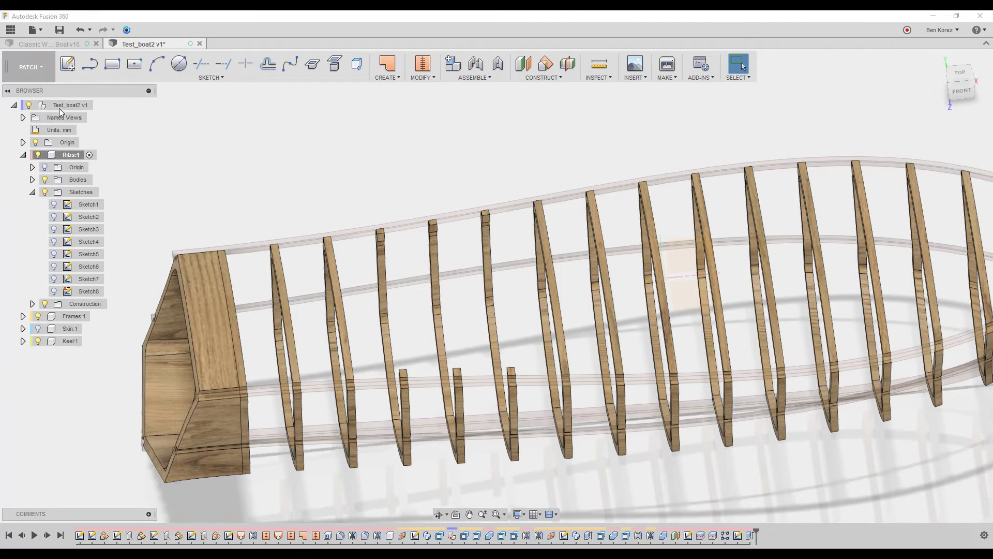
left_click(72, 292)
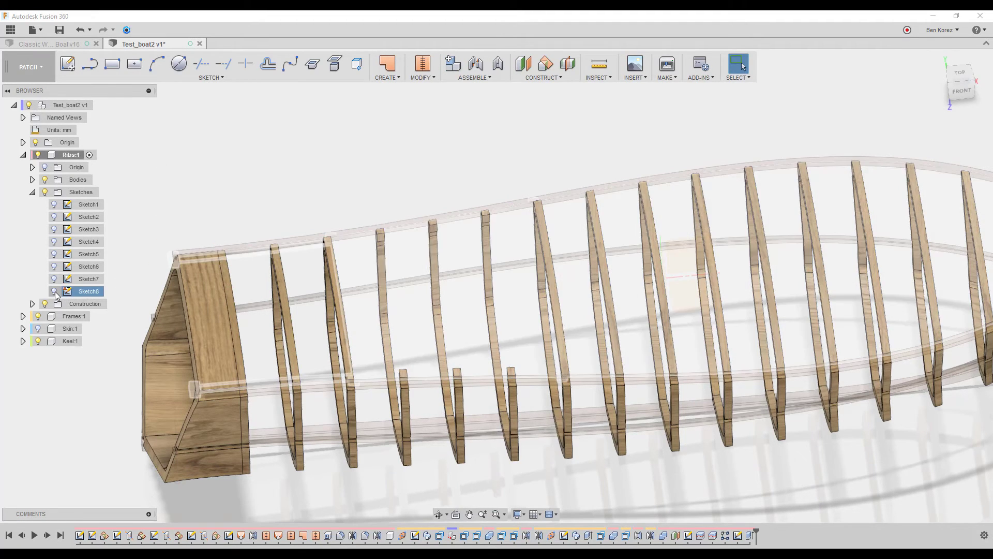
left_click(55, 292)
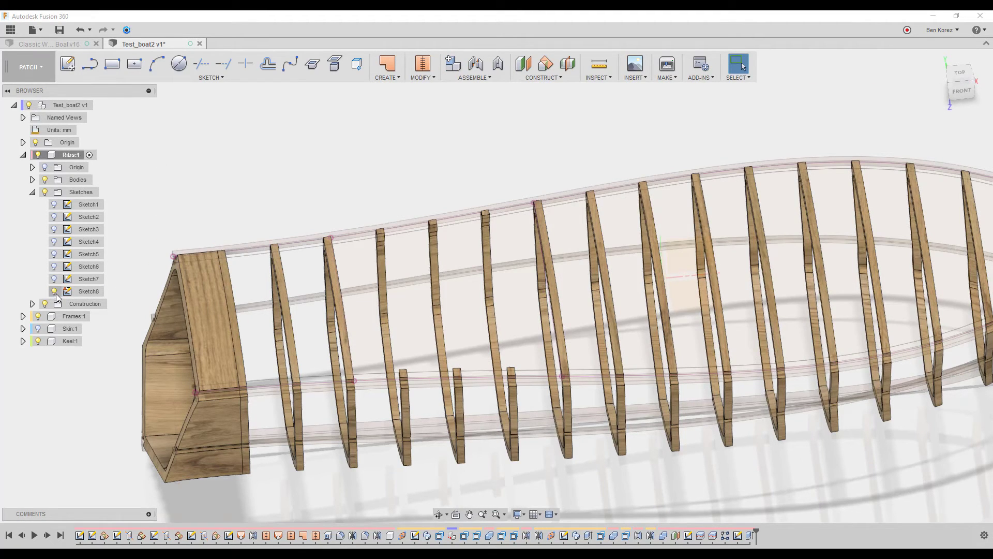
middle_click_drag(337, 179, 383, 95, "shift")
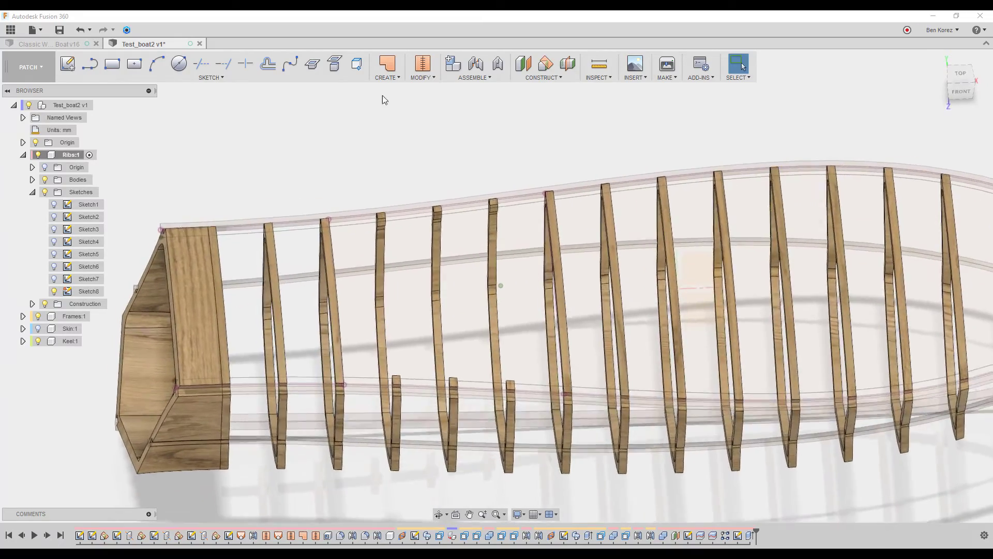
Set up a two-sided surface extrusion of the inset outline, raising its first side about 20 mm
left_click(387, 77)
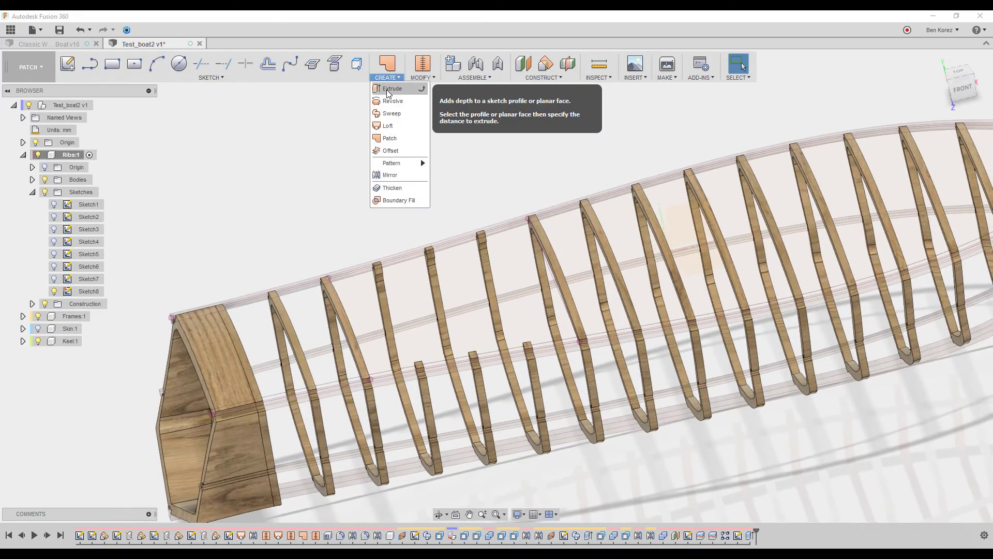
left_click(388, 89)
middle_click_drag(388, 95, 384, 248, "shift")
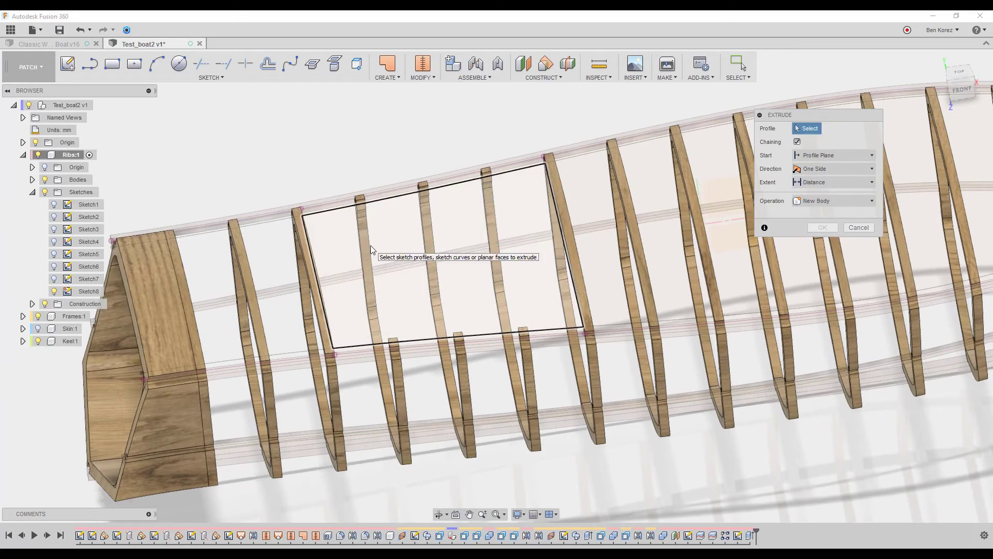
left_click(372, 246)
middle_click_drag(467, 269, 447, 241, "shift")
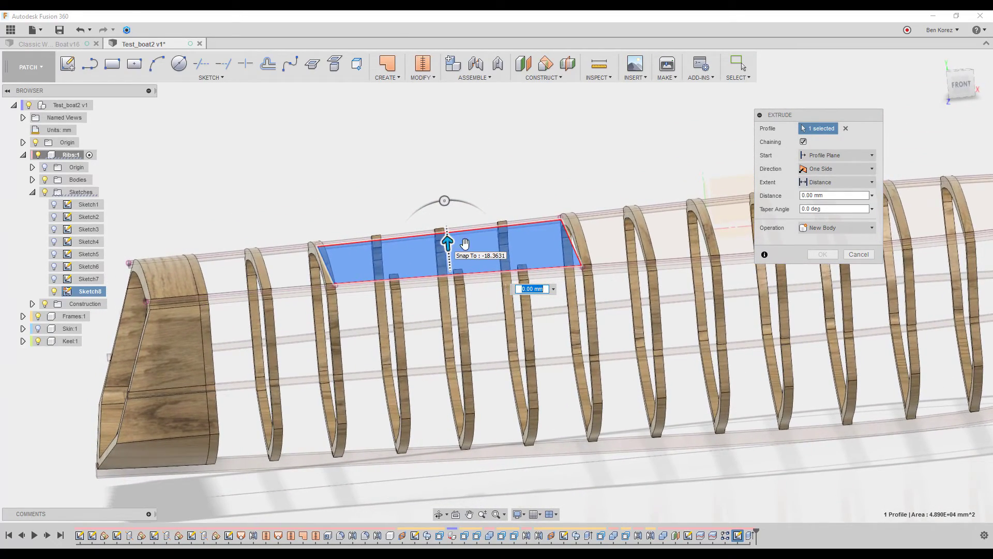
left_click(830, 168)
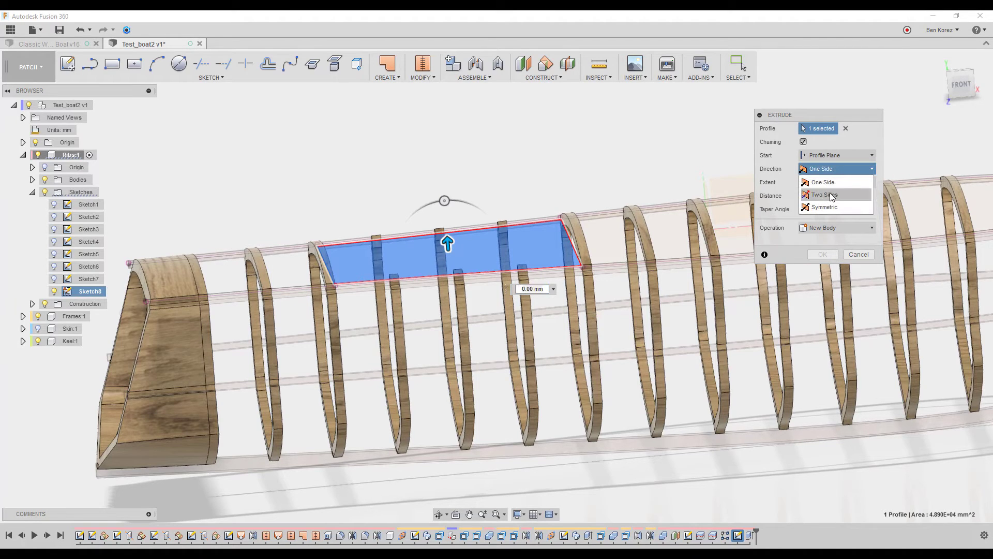
left_click(831, 195)
left_click_drag(449, 241, 445, 221)
middle_click_drag(445, 220, 562, 216, "shift")
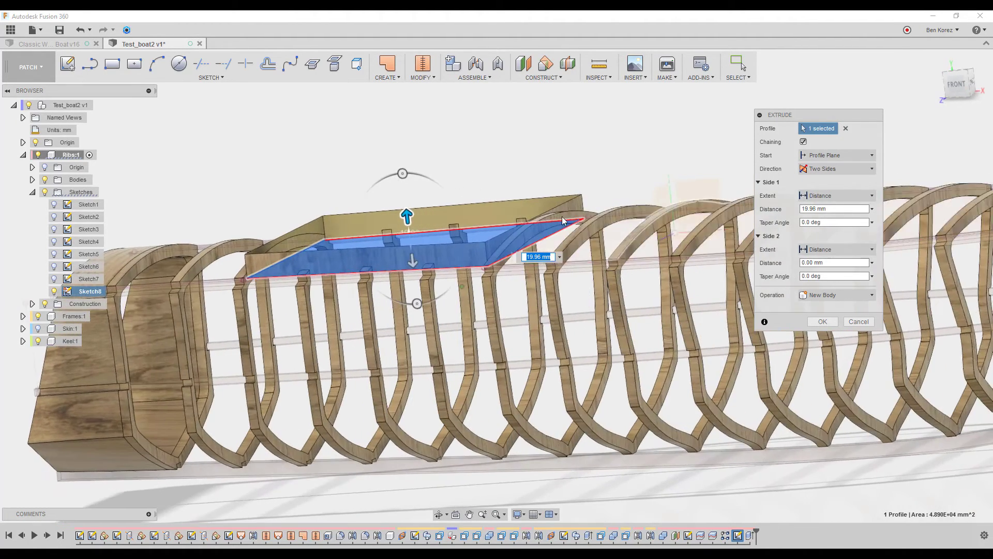
Raise the surface's upper side slightly further, extend its second side downward below the cut rib ends, and accept the extrusion
scroll(539, 220, "up", 5)
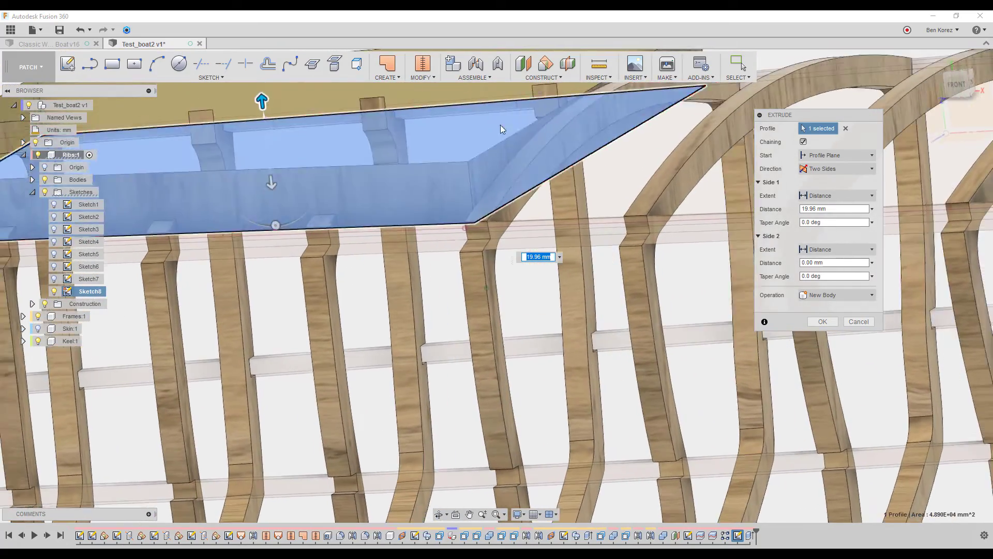
scroll(501, 130, "down", 2)
middle_click_drag(501, 130, 320, 160, "shift")
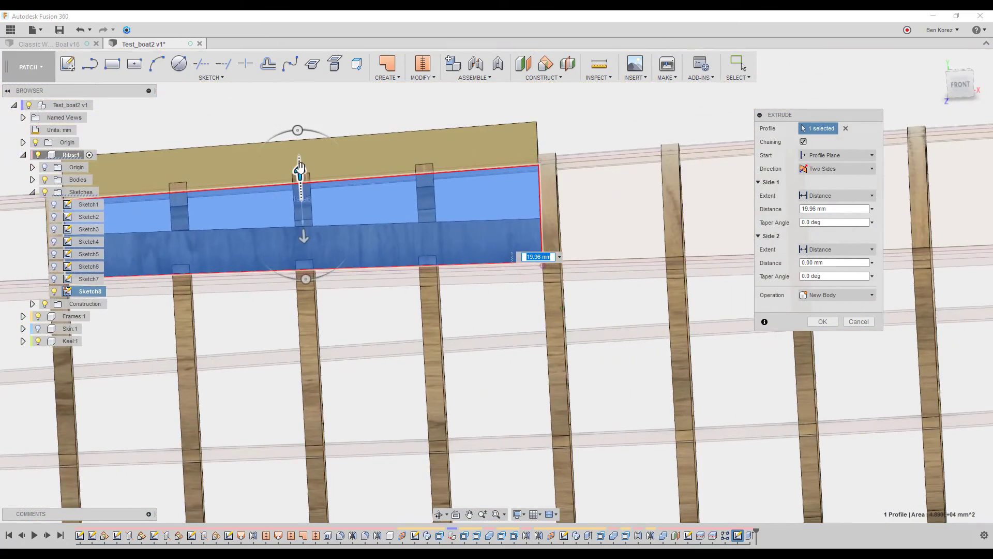
left_click_drag(302, 170, 302, 162)
middle_click_drag(301, 163, 212, 265, "shift")
left_click_drag(208, 288, 207, 317)
middle_click_drag(252, 311, 393, 144, "shift")
left_click(825, 321)
Thicken the whole extruded surface body (Body44) by -5 mm with symmetric direction as a new body
scroll(824, 321, "down", 2)
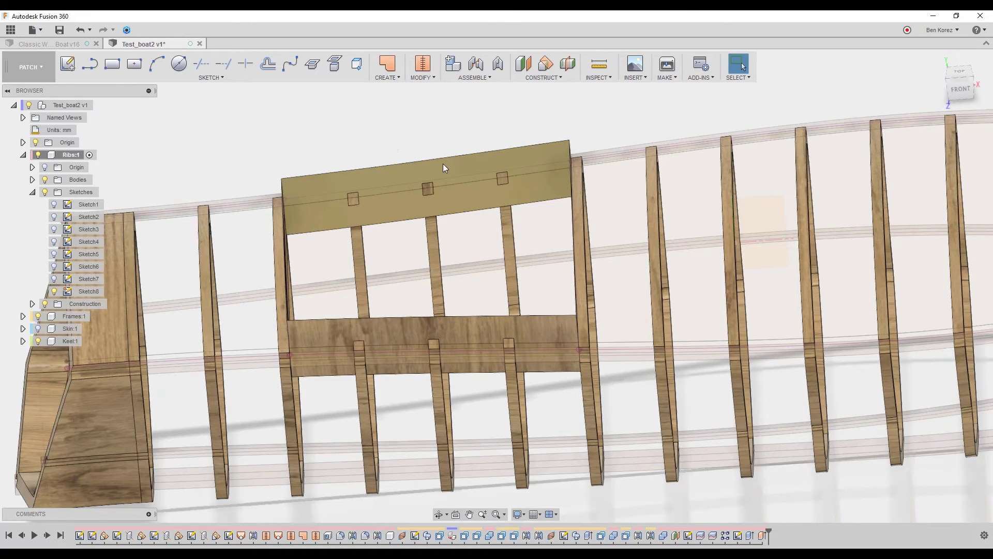
left_click(388, 77)
left_click(391, 188)
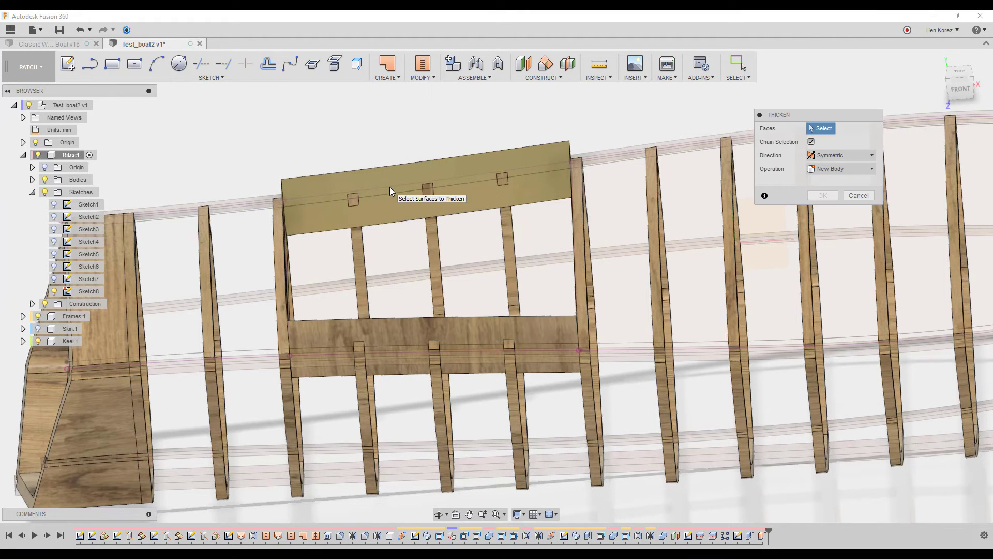
middle_click_drag(390, 187, 357, 209, "shift")
left_click(300, 163)
left_click(853, 129)
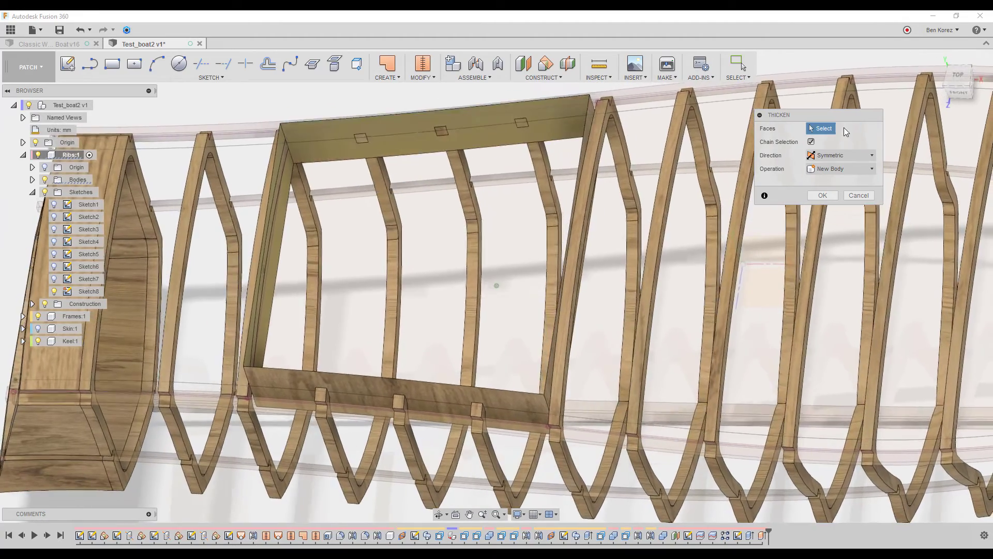
left_click(32, 180)
left_click(85, 403)
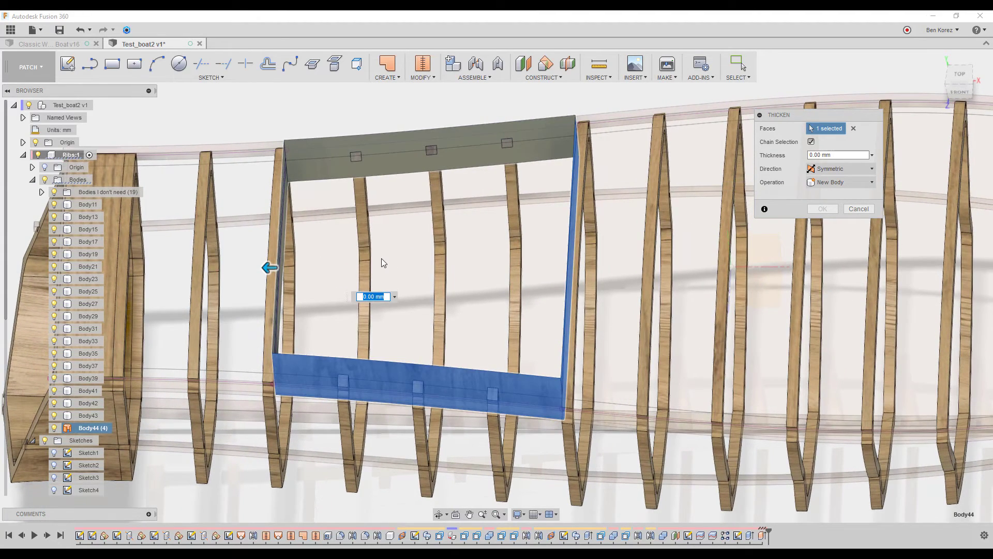
key("BackSpace")
type("-")
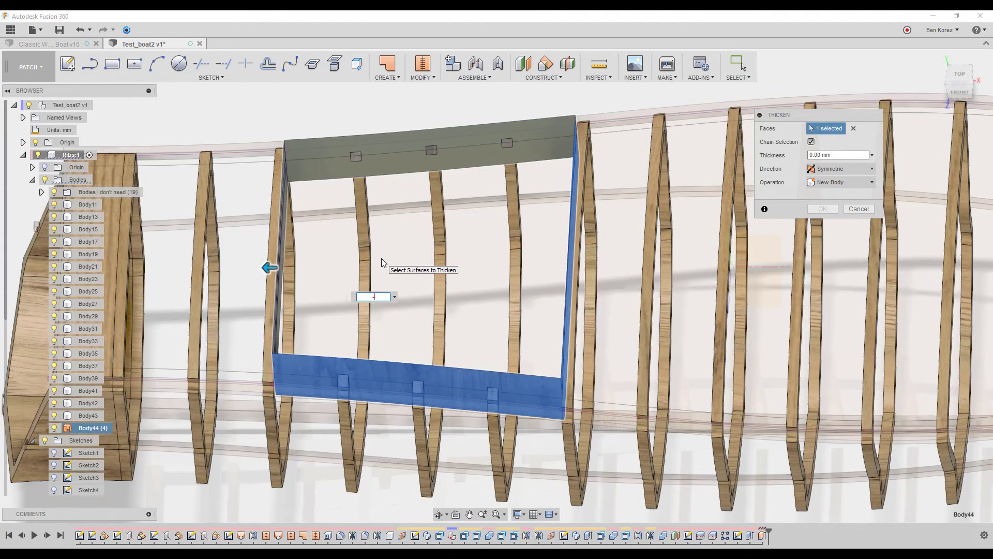
type("5")
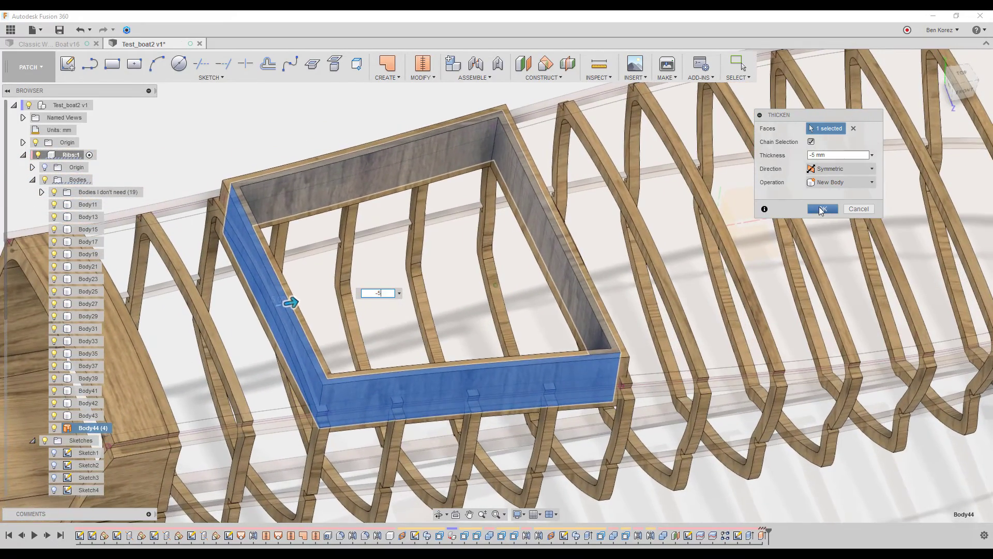
left_click(822, 209)
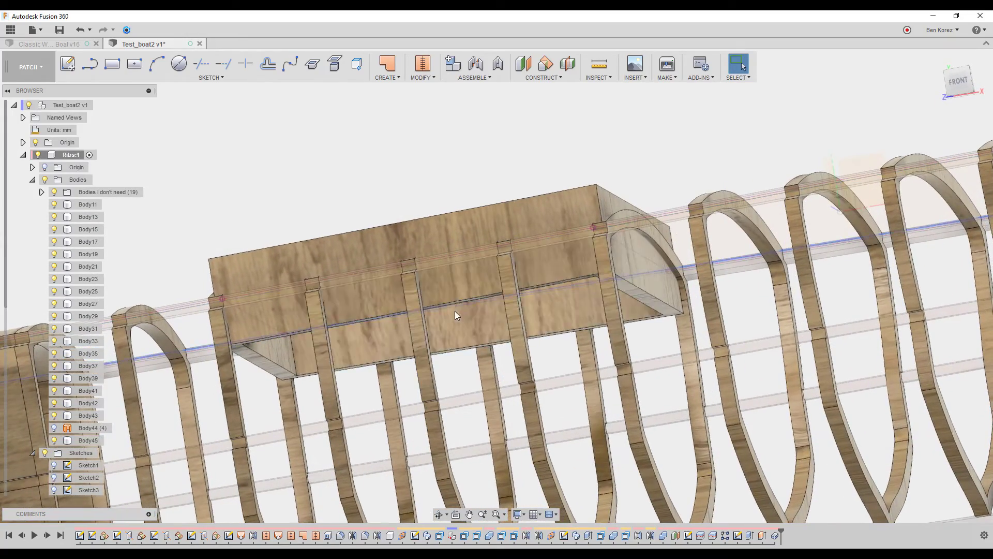
left_click(455, 311)
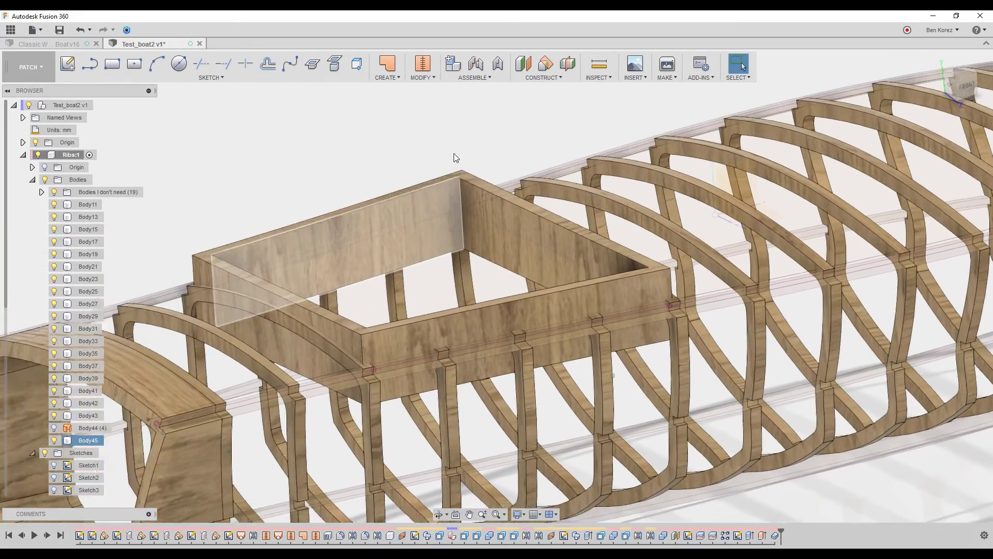
left_click(218, 147)
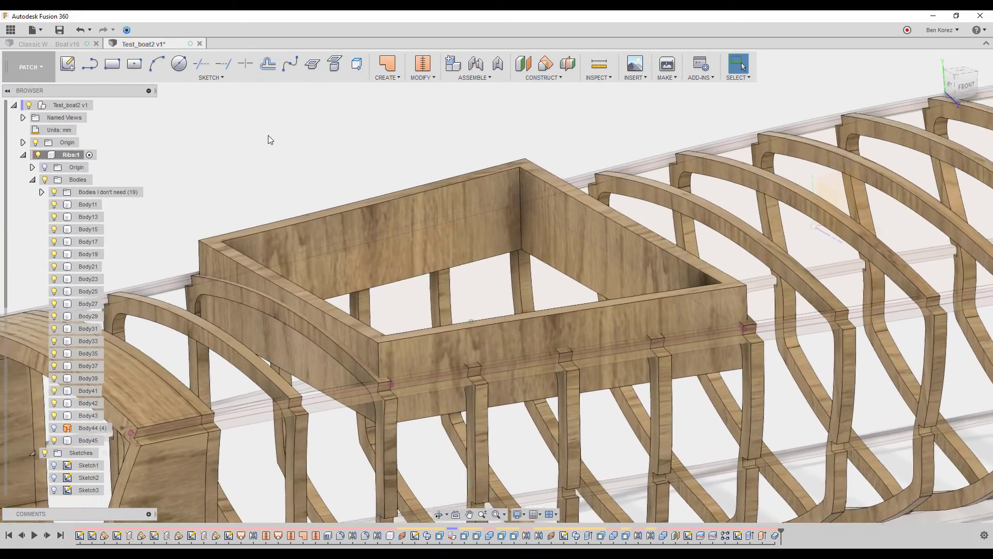
left_click(42, 193)
left_click(42, 193)
Collapse the list of rib bodies and switch to the Model workspace
left_click(32, 180)
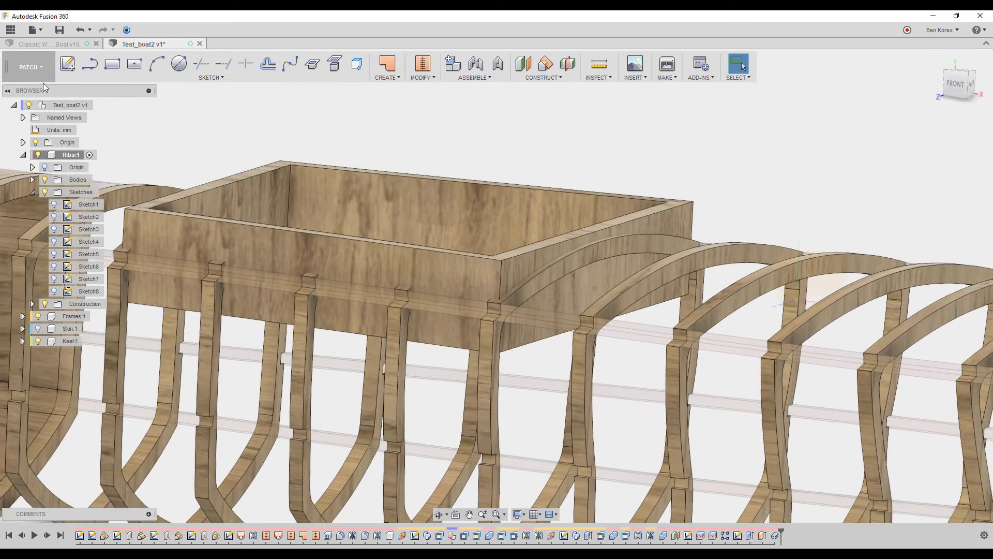
left_click(42, 81)
left_click(38, 91)
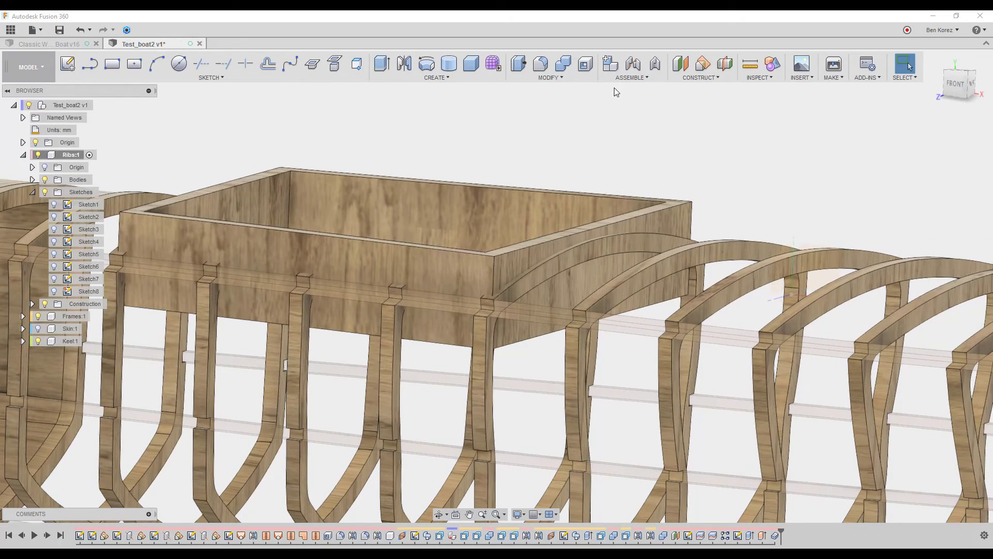
Split the thickened opening frame body using the curved upper face of the adjoining end rib, with the splitting tool extended
left_click(550, 79)
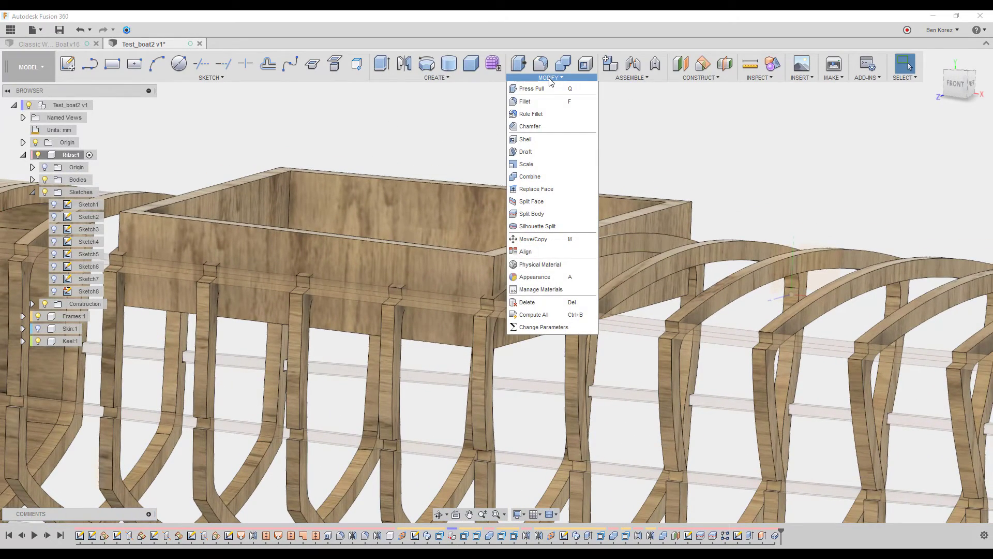
left_click(536, 213)
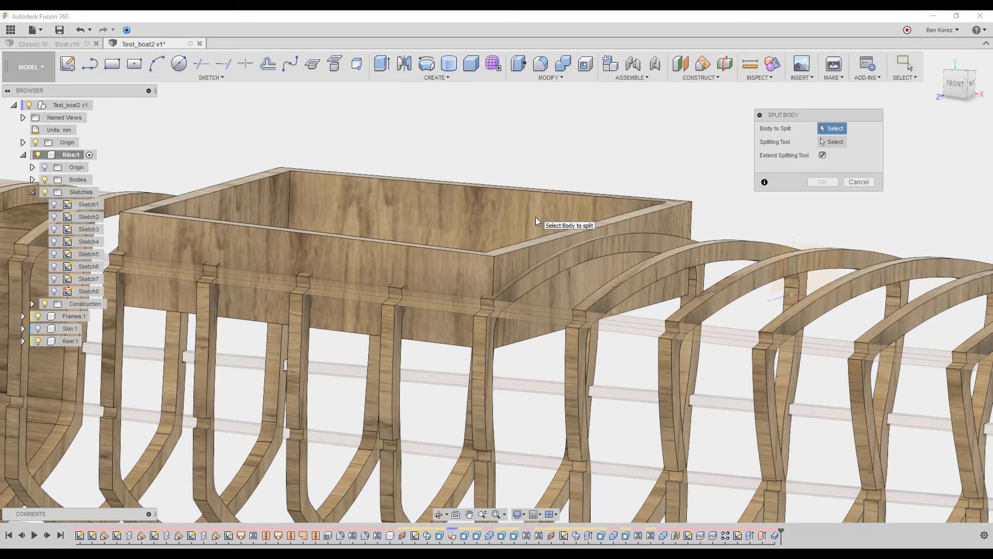
left_click(506, 256)
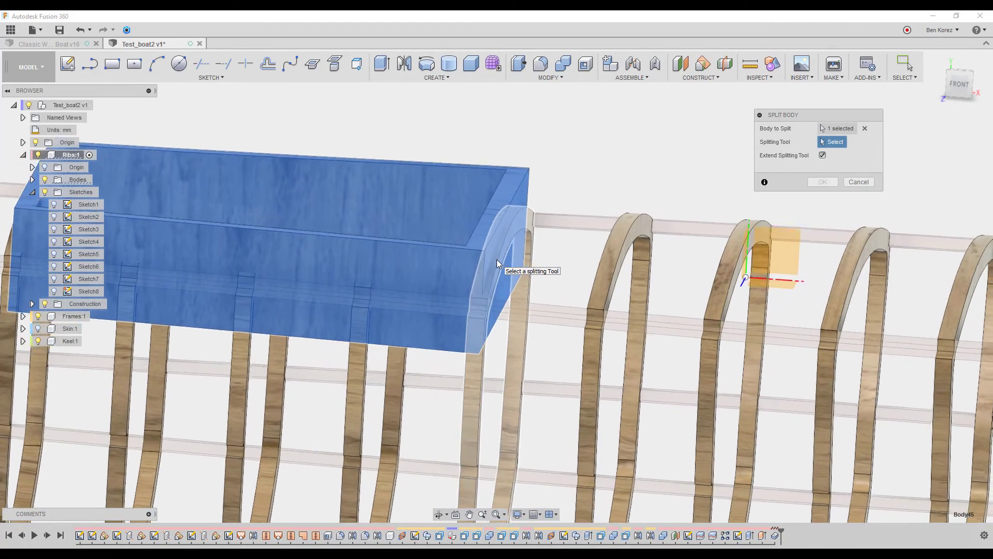
scroll(497, 259, "up", 3)
left_click(484, 265)
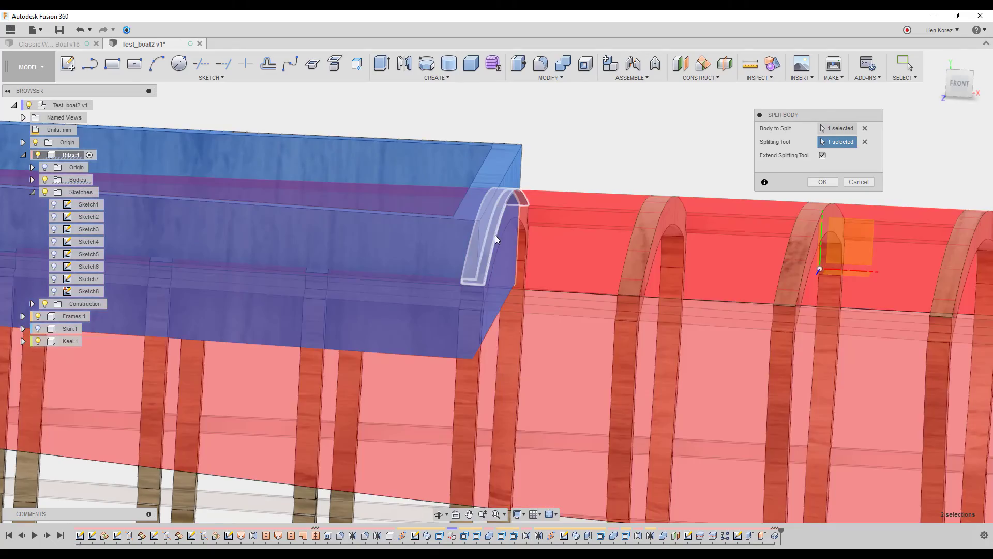
scroll(552, 142, "down", 5)
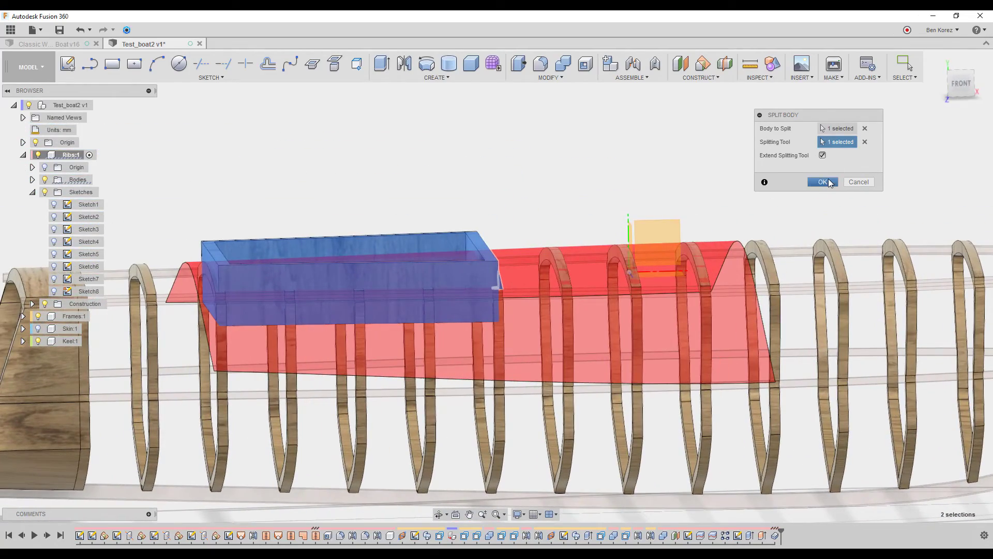
left_click(825, 181)
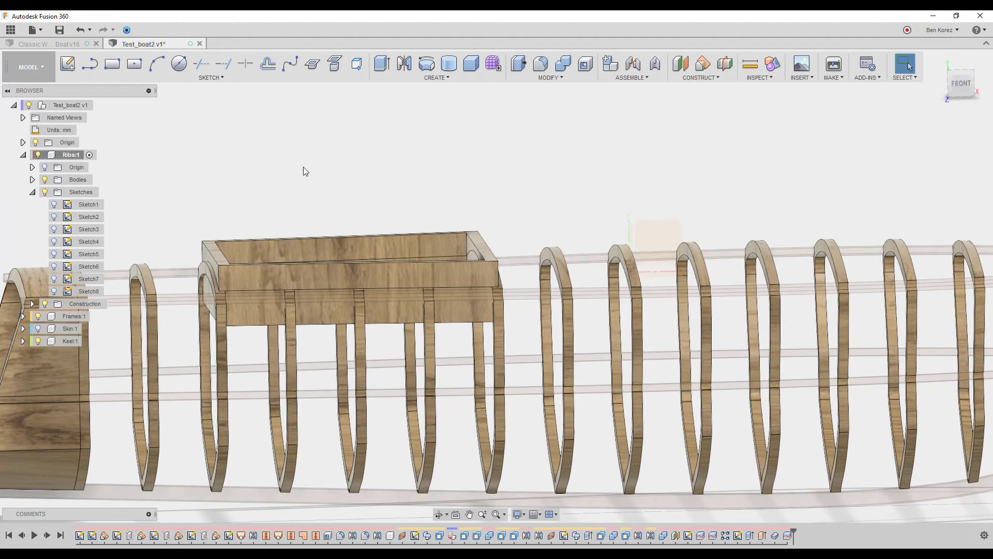
Move surface body Body44 and the frame's split-off upper piece Body46 into the "Bodies I don't need" folder
left_click(32, 180)
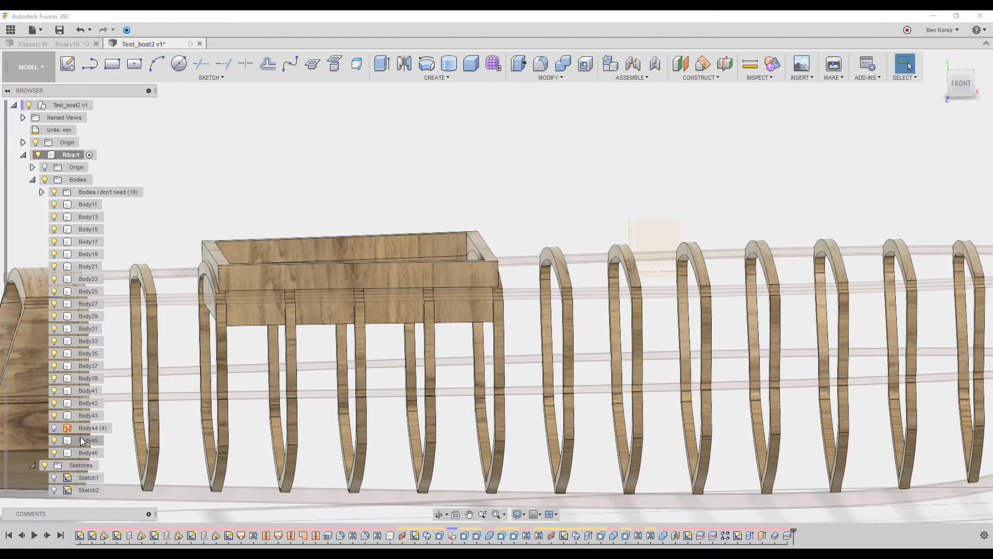
left_click_drag(84, 430, 107, 192)
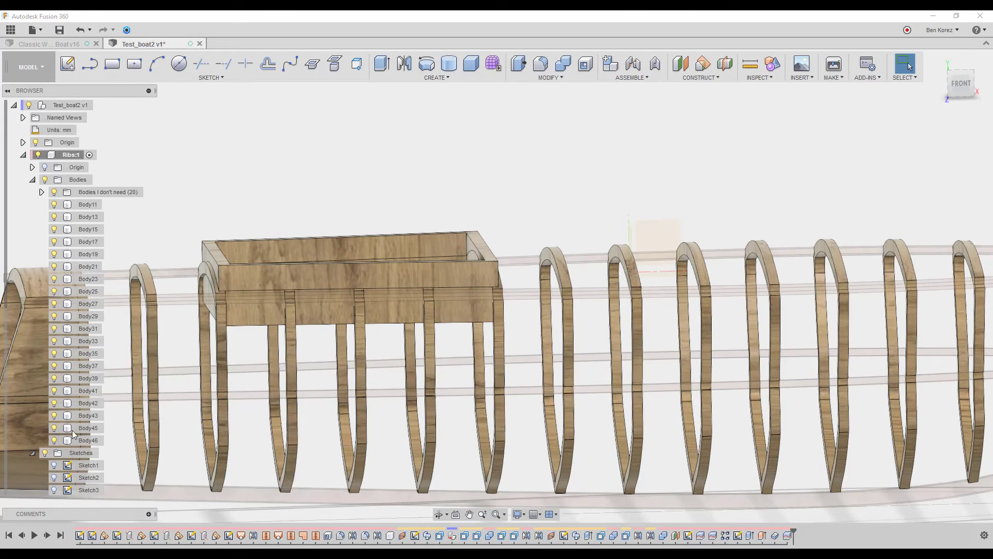
left_click(76, 443)
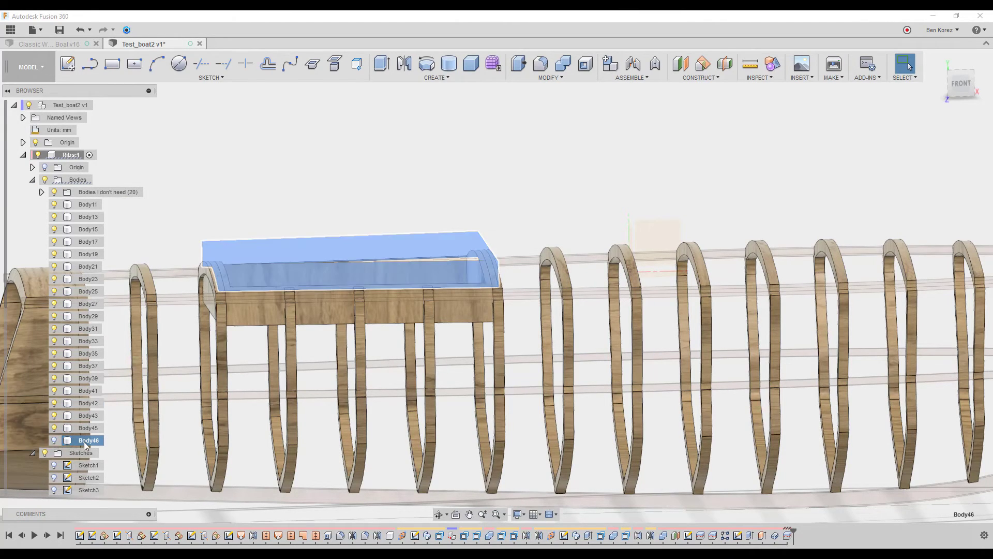
left_click_drag(84, 442, 87, 193)
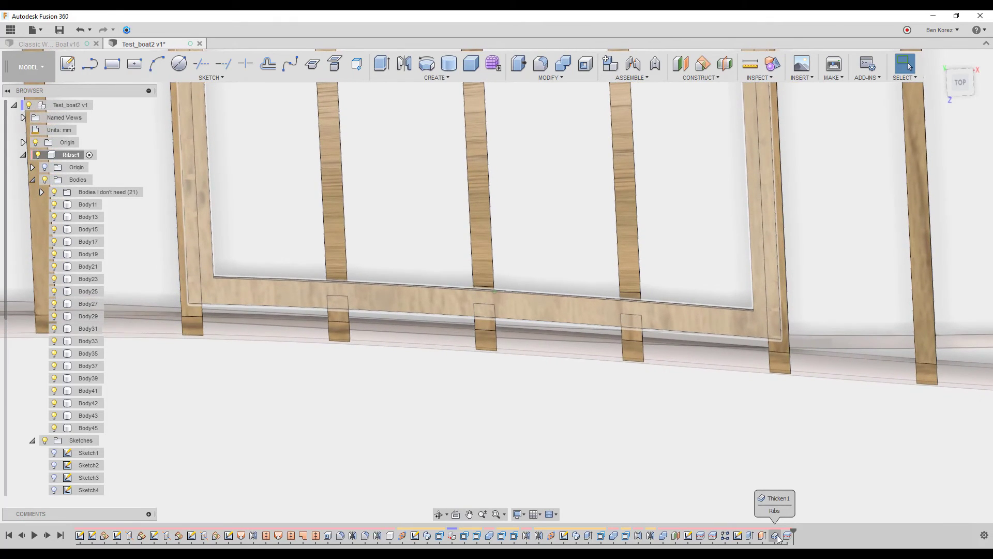
Edit the opening frame's Thicken feature to use the One Side direction with the -5 mm thickness
double_click(776, 535)
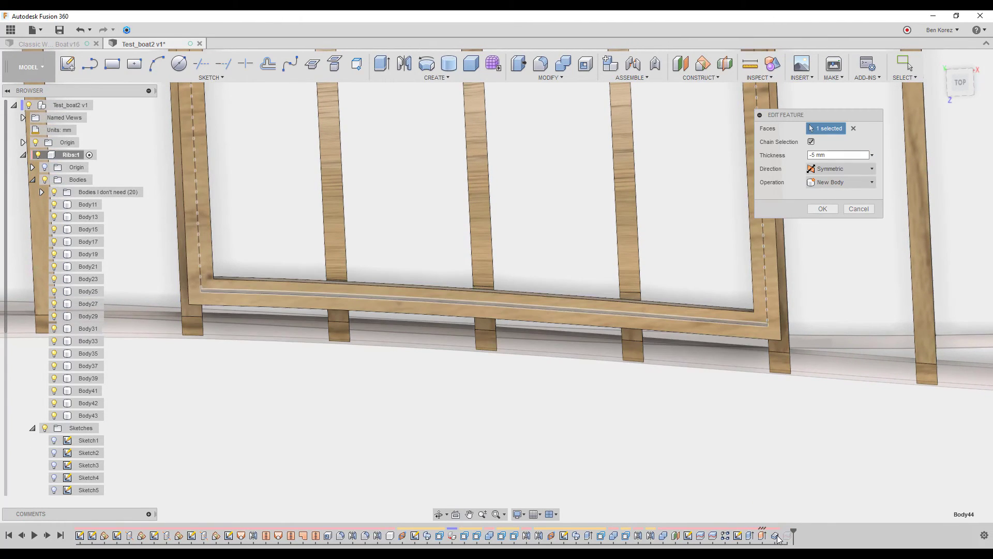
left_click(834, 170)
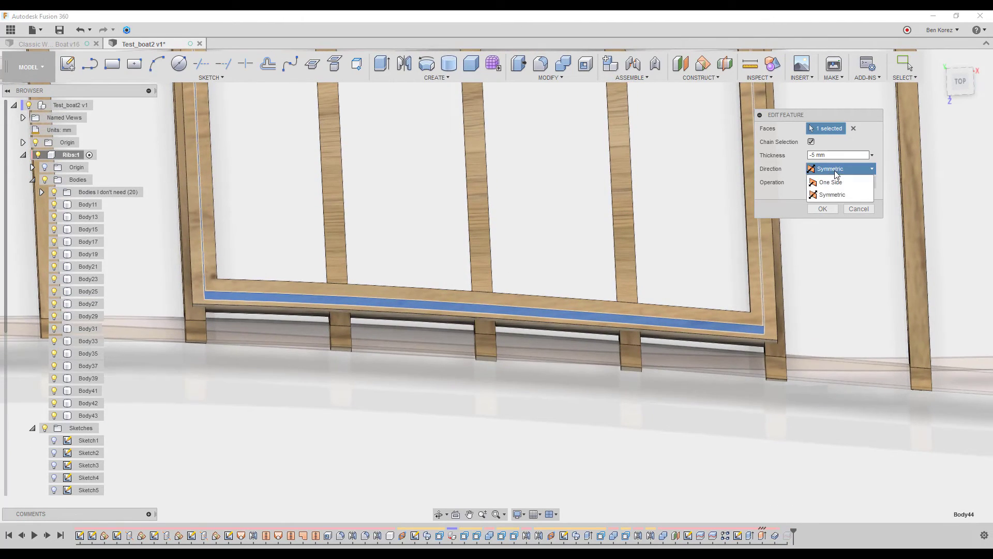
left_click(837, 183)
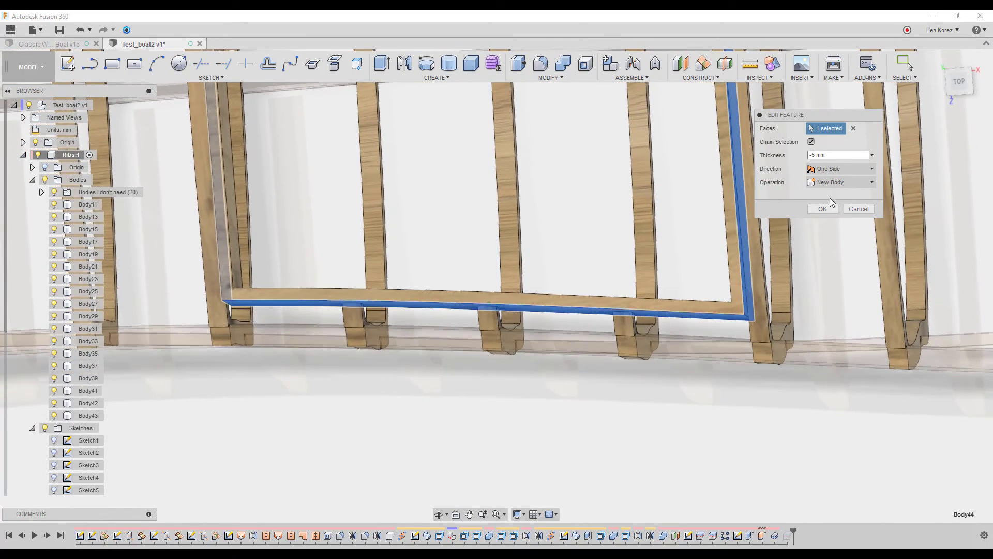
left_click(824, 208)
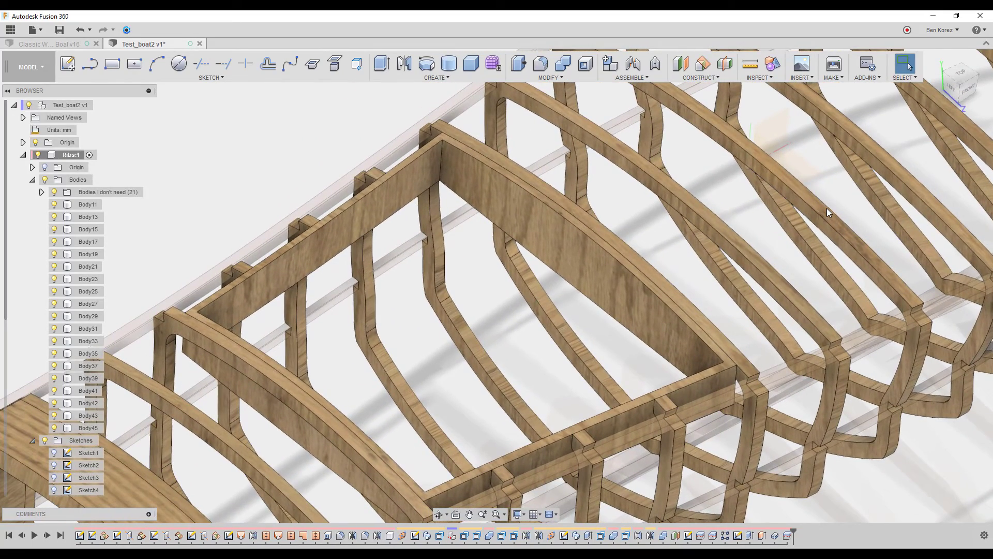
Collapse the list of rib bodies and save the boat design
left_click(32, 179)
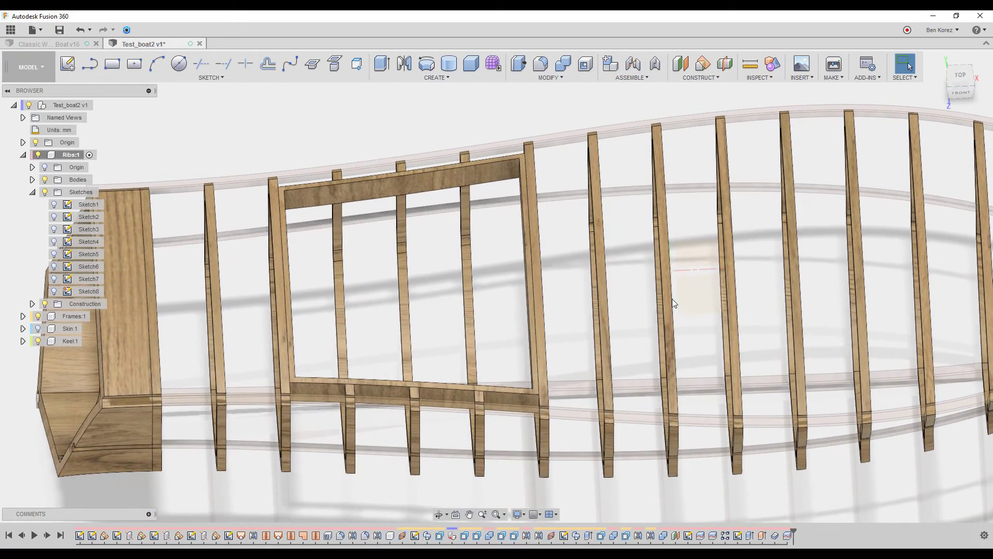
middle_click_drag(462, 277, 284, 296, "shift")
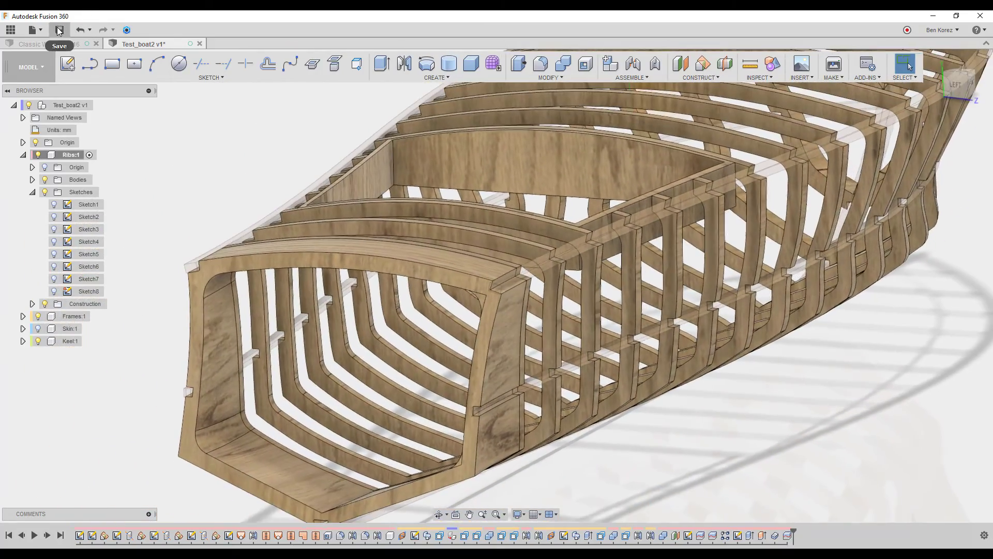
left_click(59, 30)
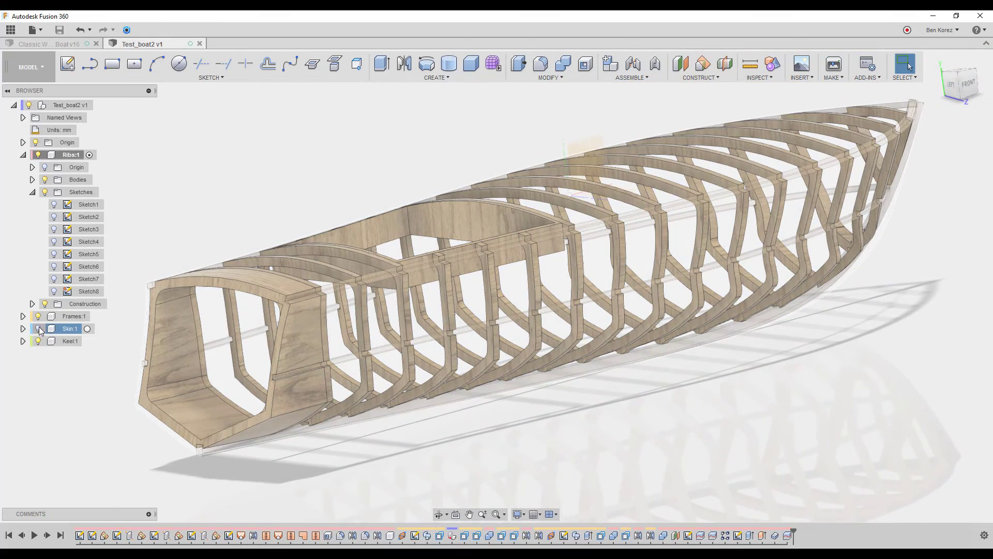
Make the Skin component visible and activate the top-level Test_boat2 component
left_click(39, 328)
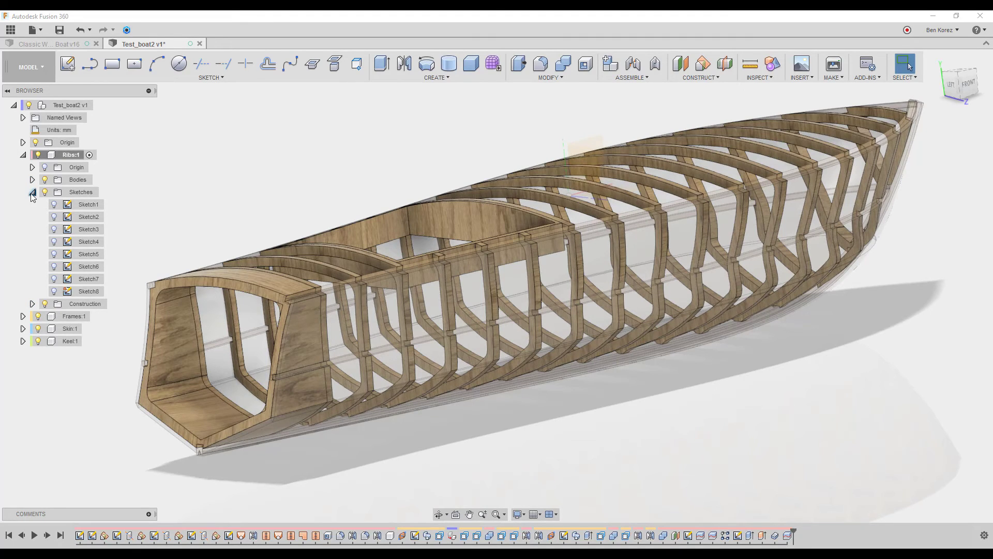
double_click(77, 105)
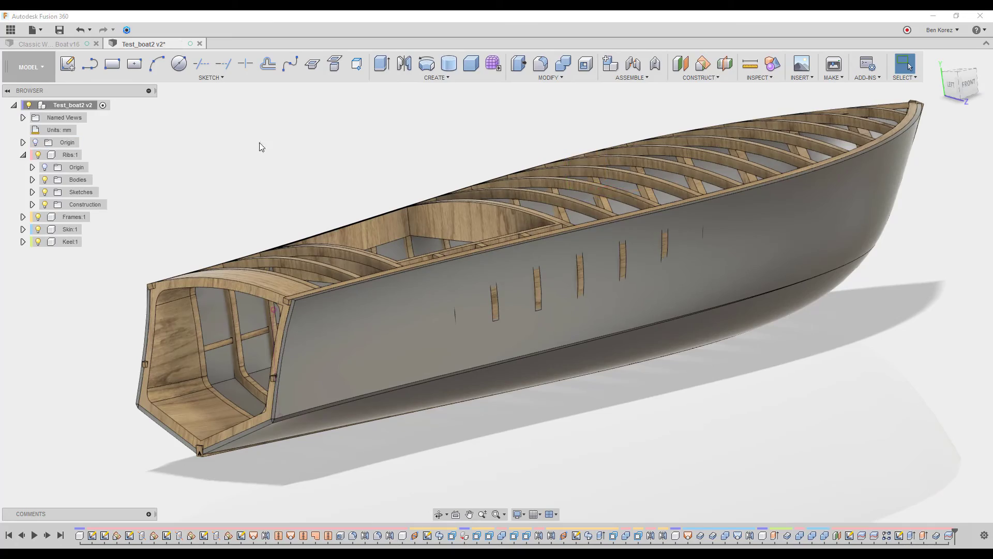
Examine the hull skin's side where it covers the ribs, and compare it with the Classic Wooden Boat design
scroll(297, 147, "up", 3)
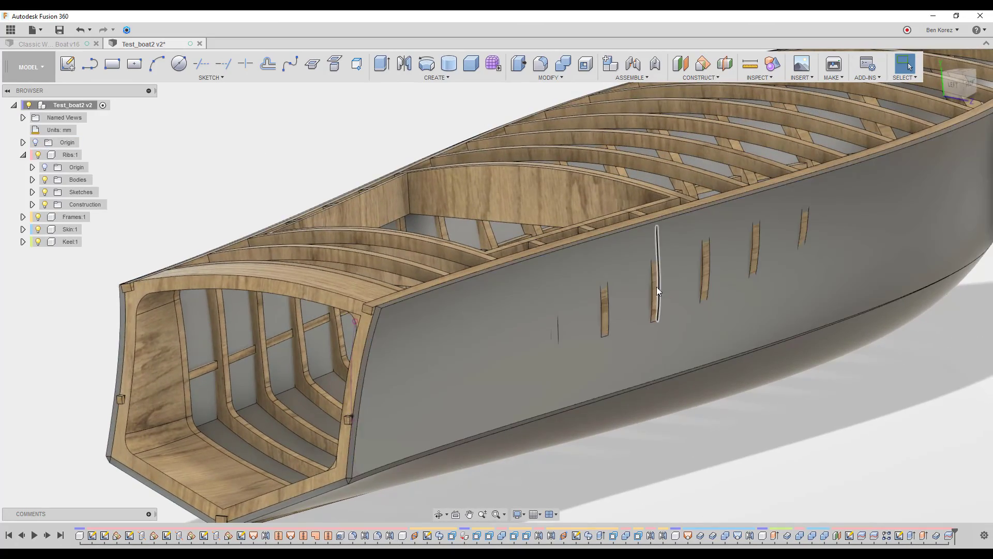
scroll(644, 465, "up", 5)
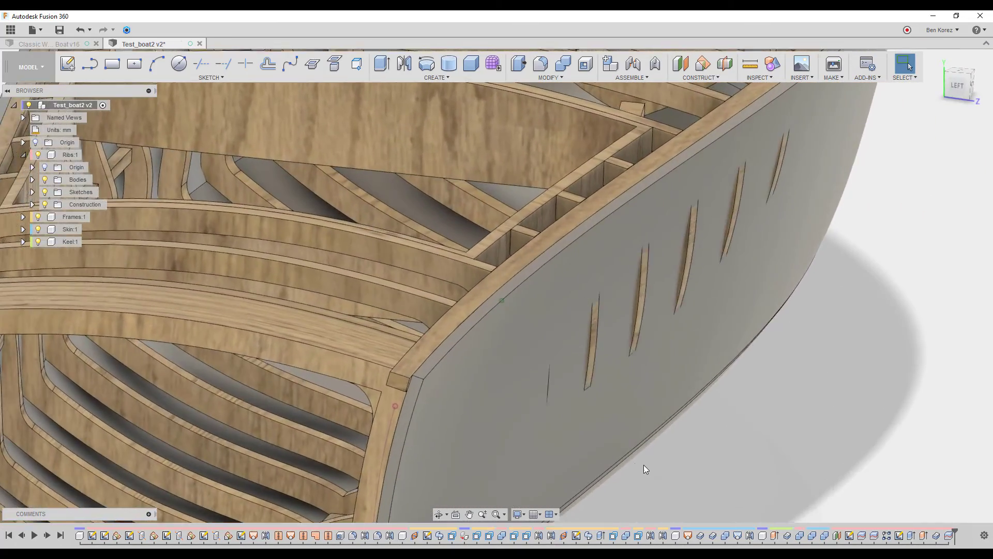
middle_click_drag(644, 465, 902, 449, "shift")
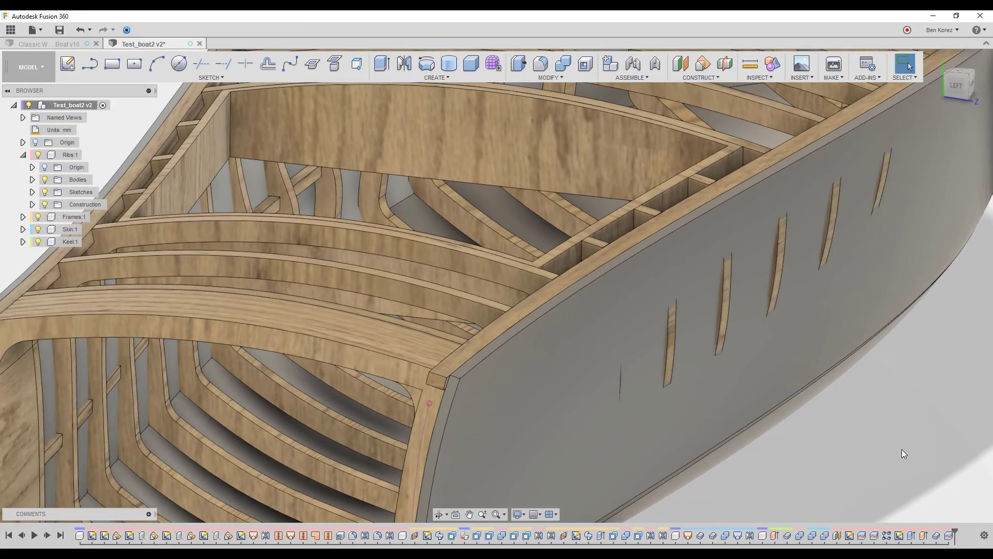
scroll(901, 449, "down", 5)
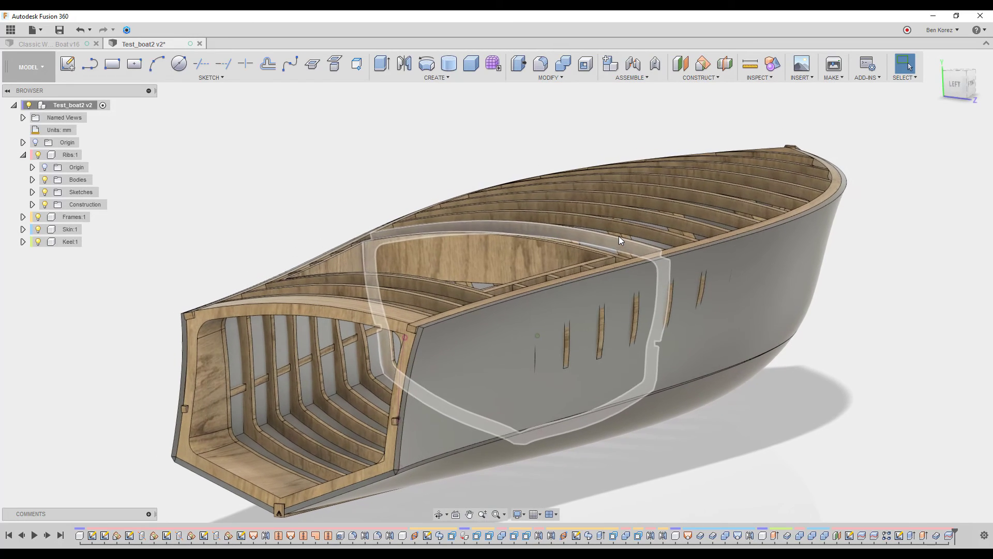
left_click(68, 45)
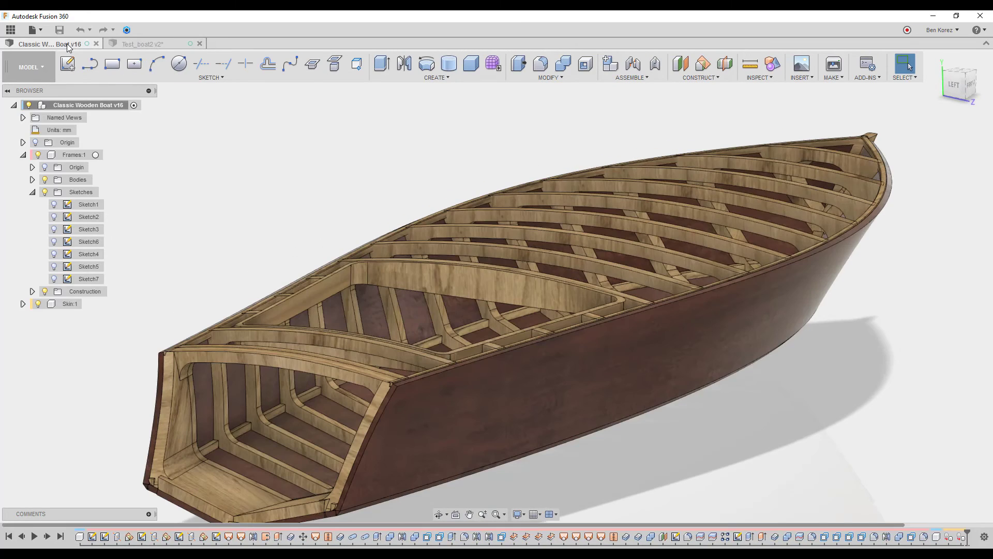
left_click(149, 45)
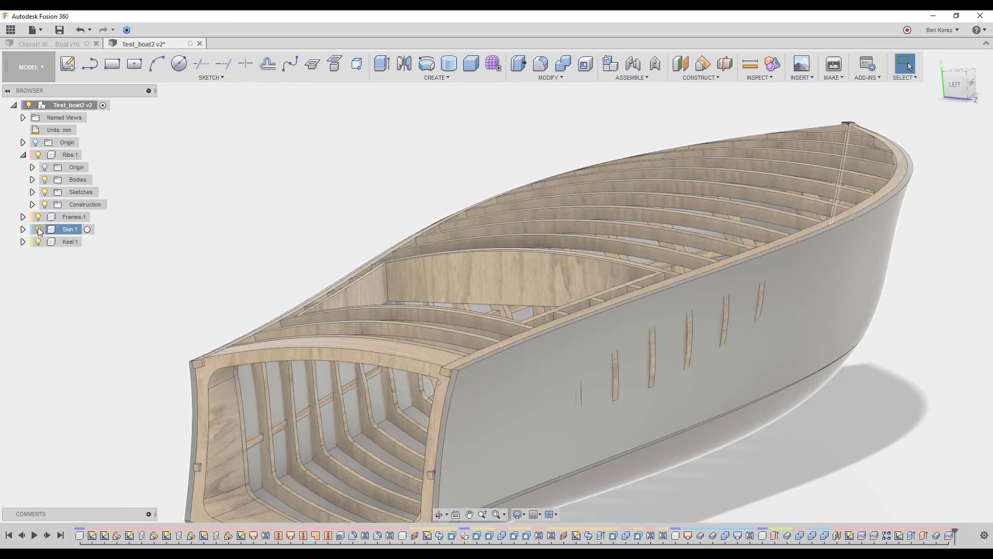
Hide the Skin component and activate the Ribs component to inspect the ribs around the opening frame
left_click(39, 229)
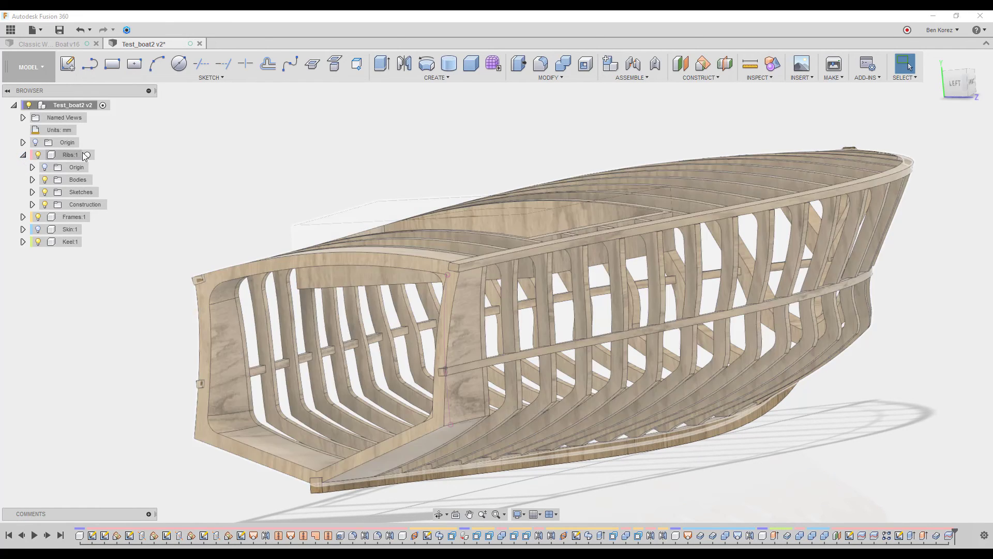
left_click(87, 155)
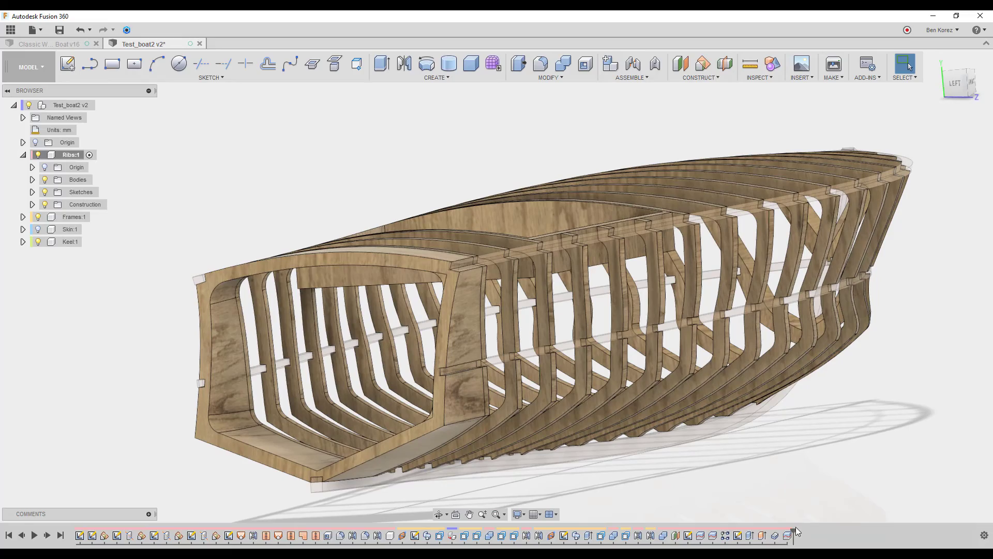
middle_click_drag(830, 470, 830, 469, "shift")
scroll(830, 470, "up", 5)
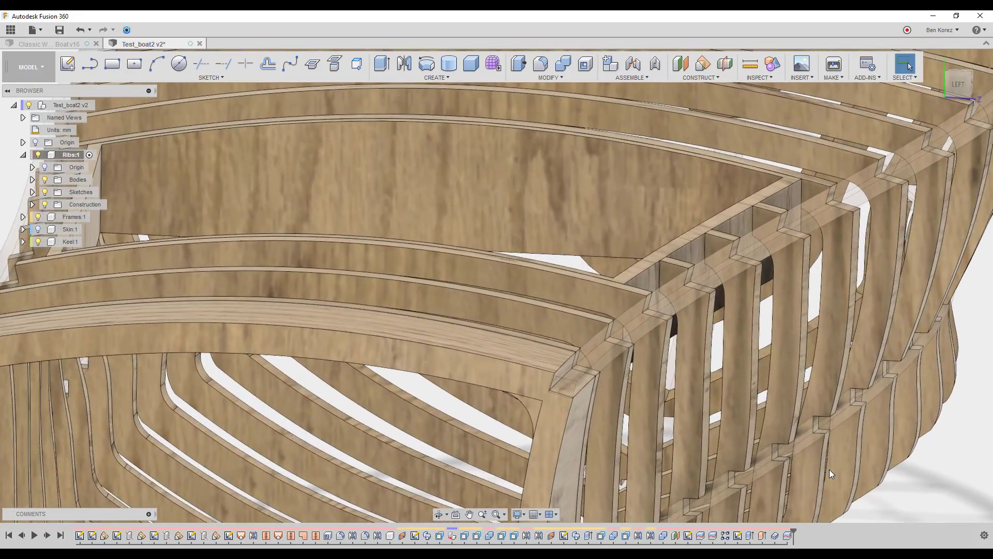
scroll(830, 470, "down", 5)
middle_click_drag(830, 470, 830, 470, "shift")
Show the Skin component again, inspect the ribs inside the hull, and reactivate the top-level Test_boat2 component
left_click(38, 229)
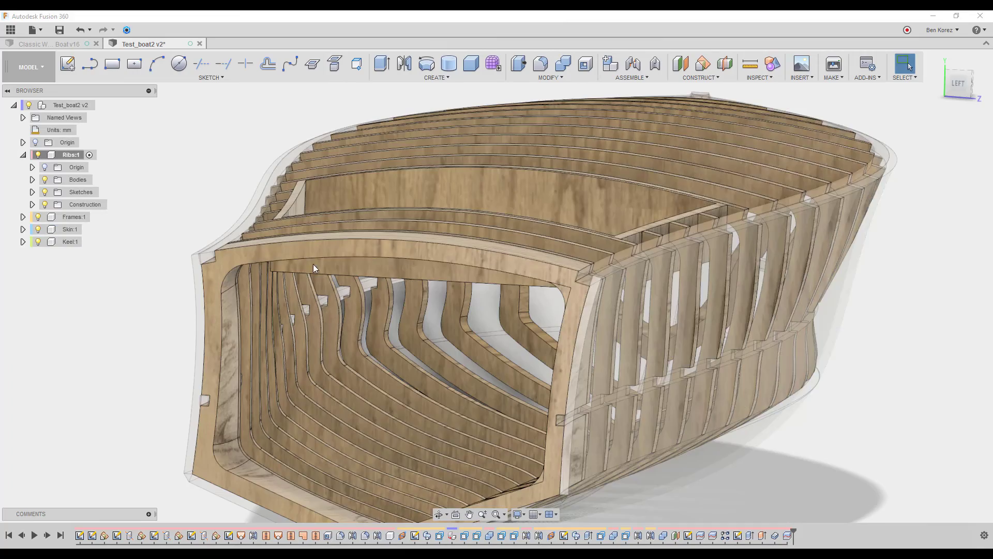
middle_click_drag(844, 430, 824, 337, "shift")
scroll(826, 337, "down", 3)
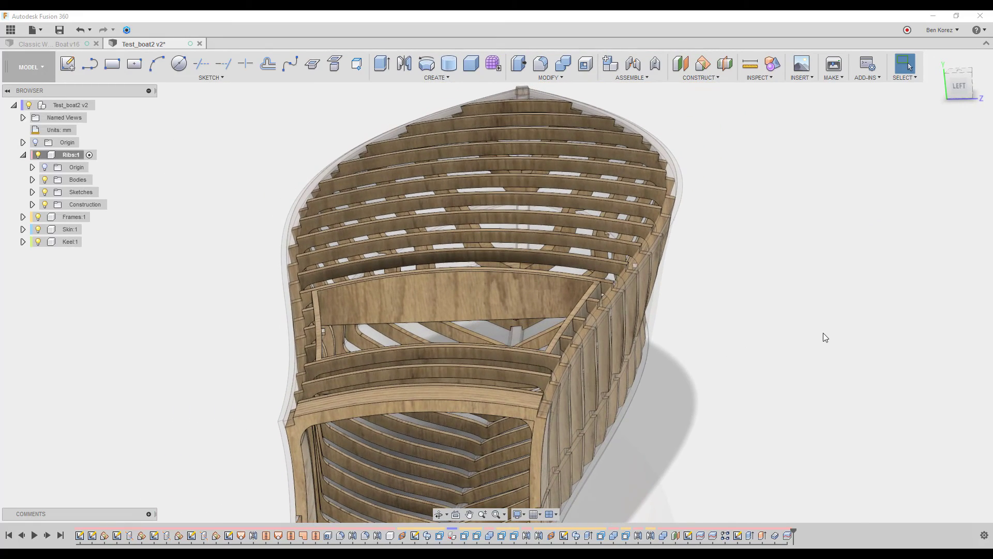
scroll(825, 338, "down", 3)
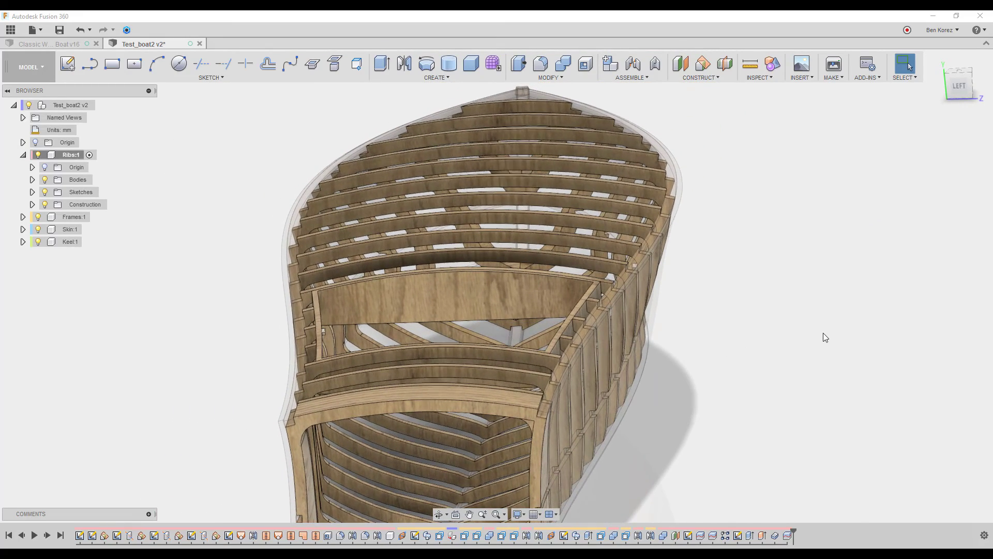
scroll(826, 337, "down", 5)
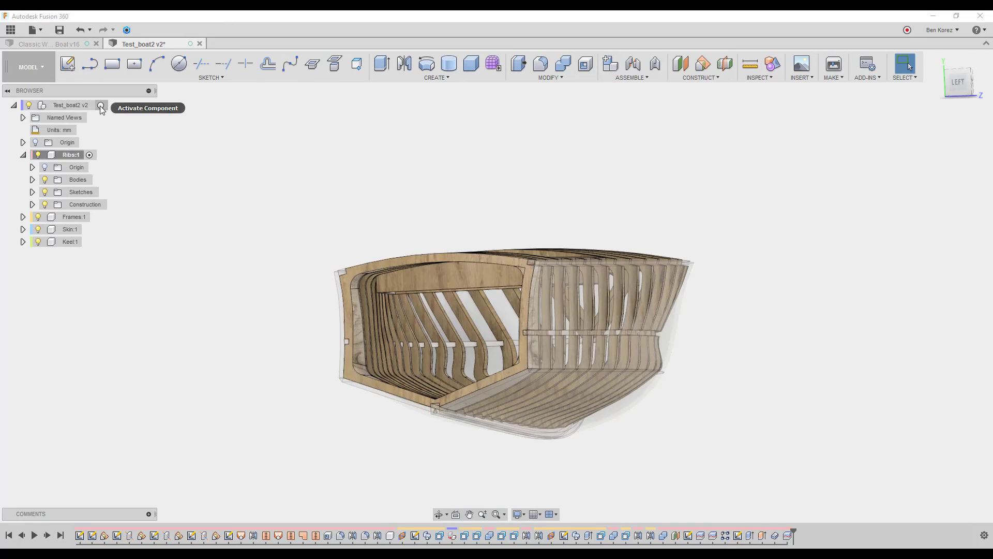
left_click(100, 106)
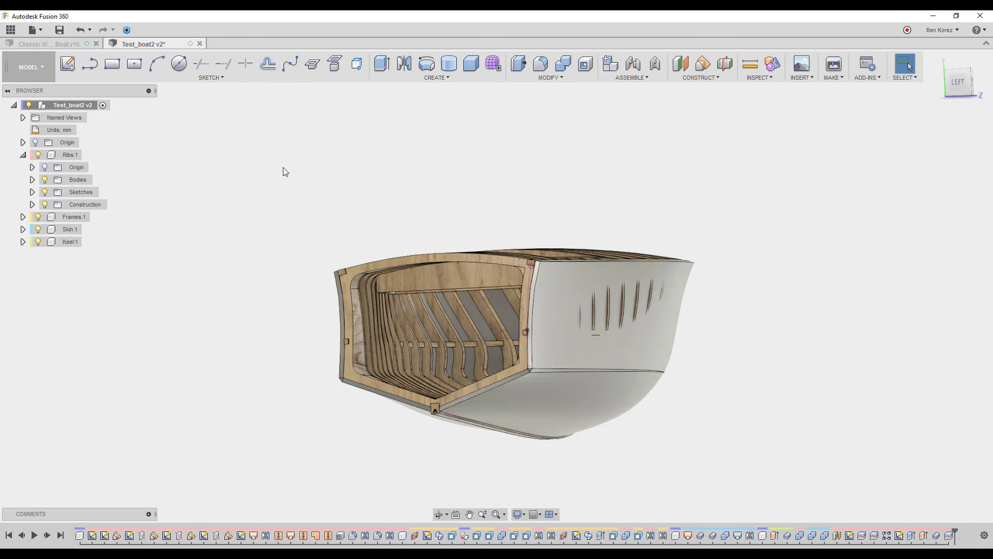